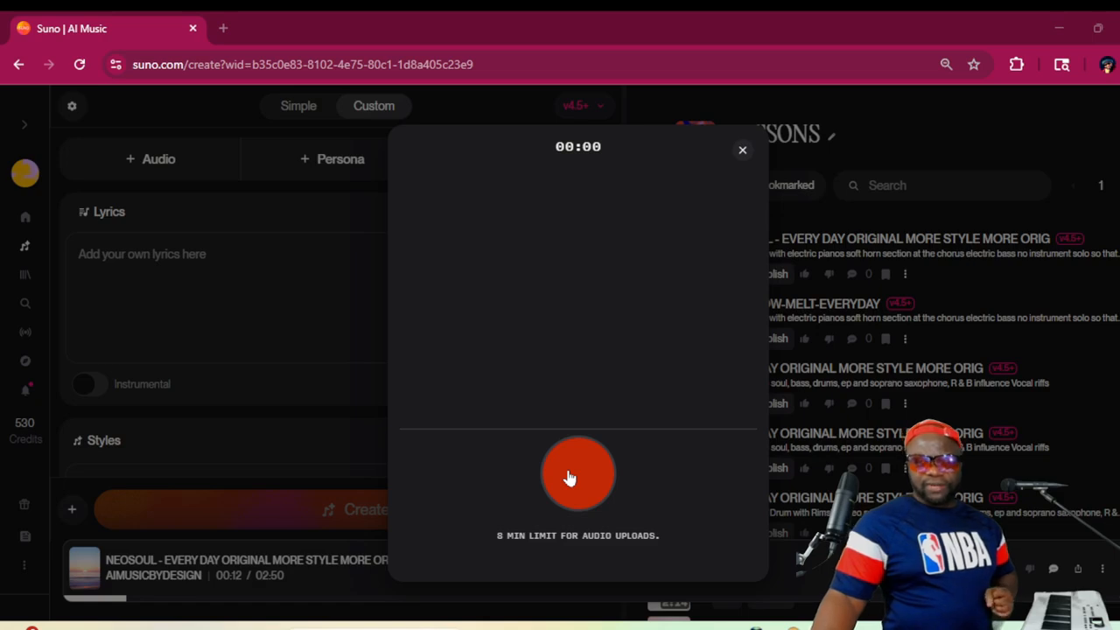
Record about three minutes of audio, save the recording, and continue to a Cover remix of it
{"action": "left_click", "coordinate": [570, 477]}
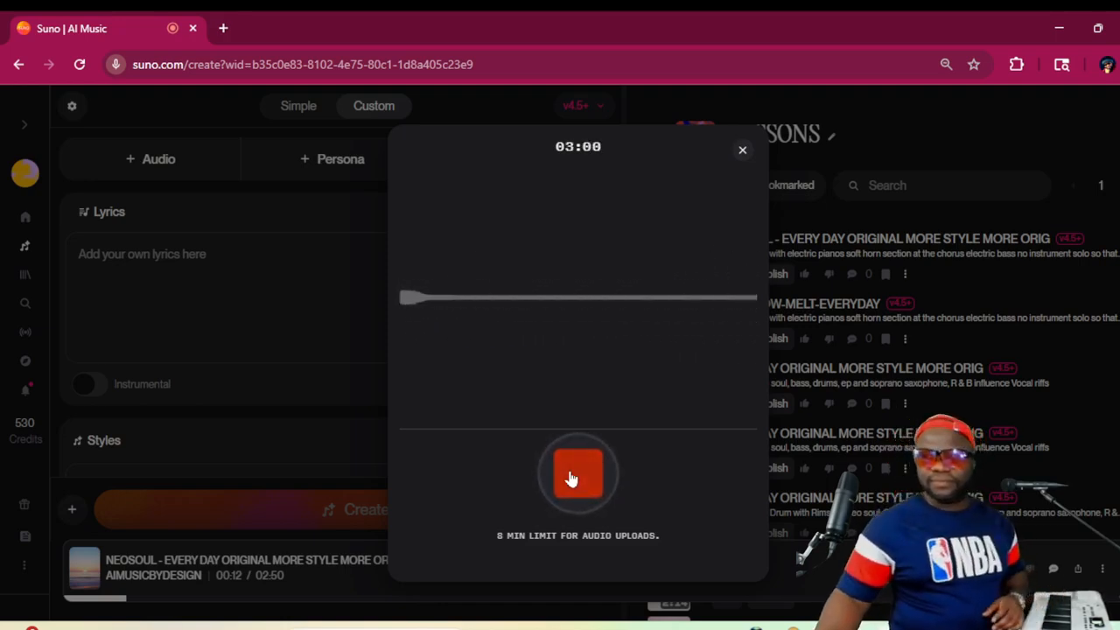
{"action": "left_click", "coordinate": [570, 478]}
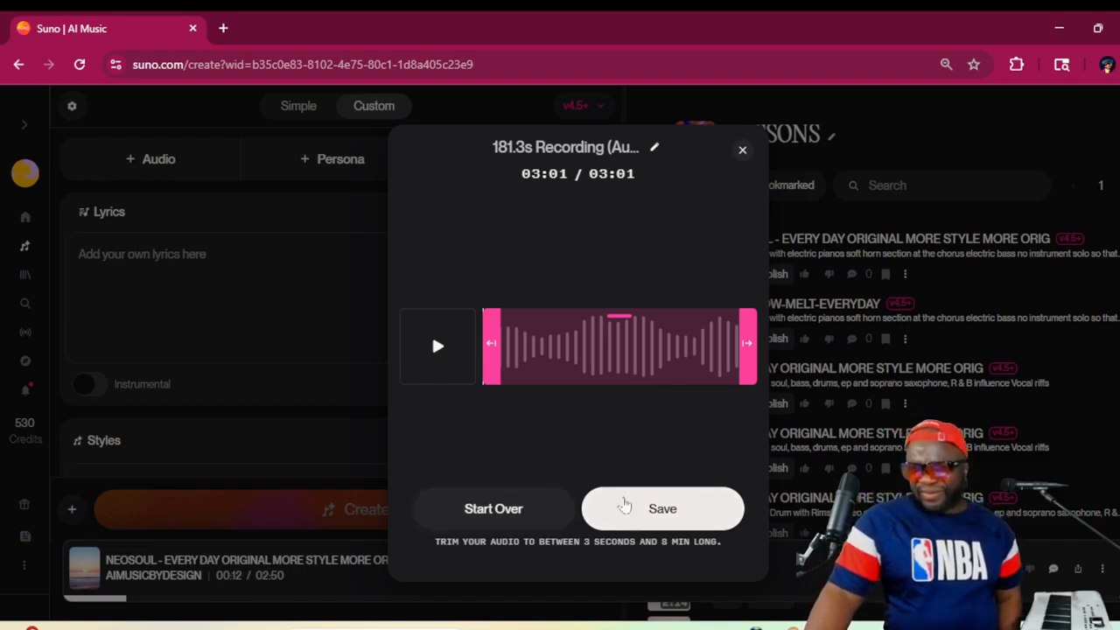
{"action": "left_click", "coordinate": [625, 508]}
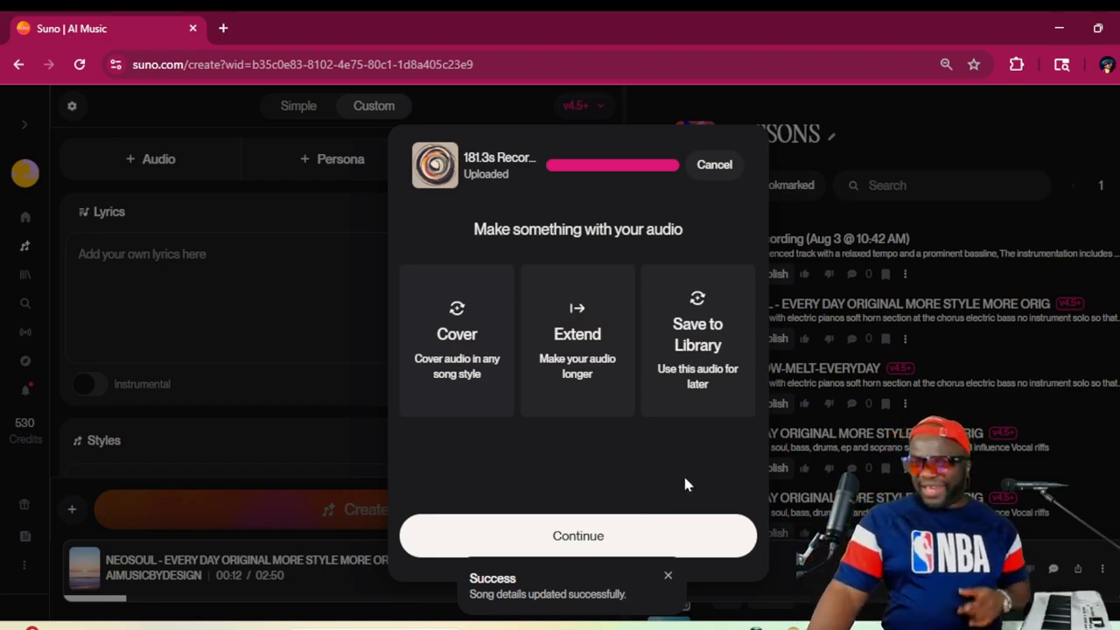
{"action": "left_click", "coordinate": [655, 537]}
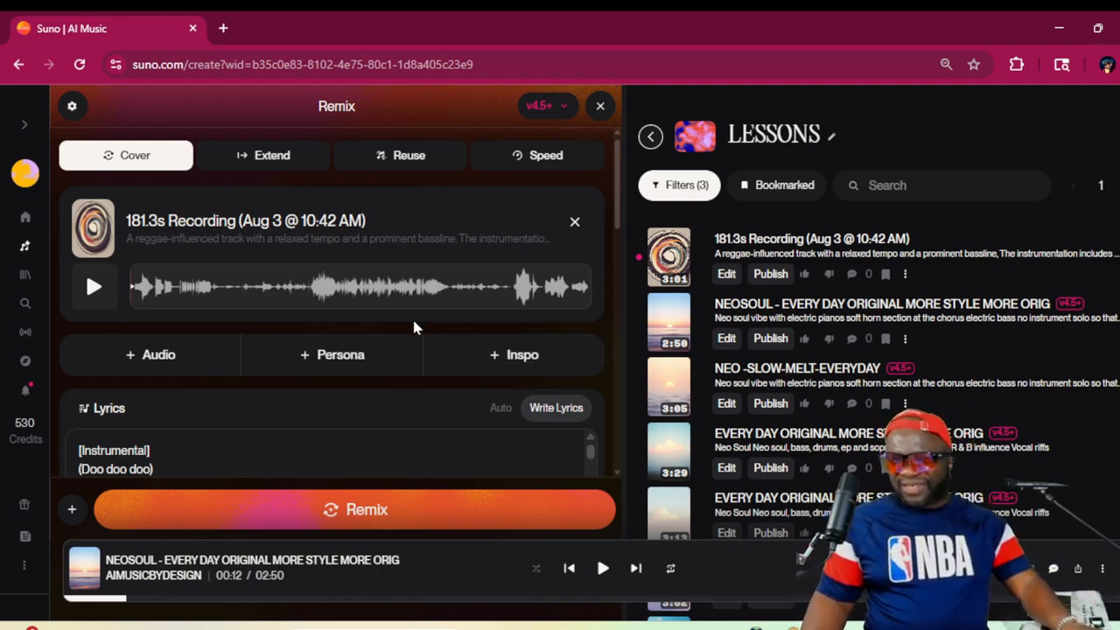
Replace all the "(Doo doo doo)" lines below [Instrumental] in the lyrics with "I'm on my way"
{"action": "scroll", "coordinate": [166, 425], "scroll_direction": "down", "scroll_amount": 4}
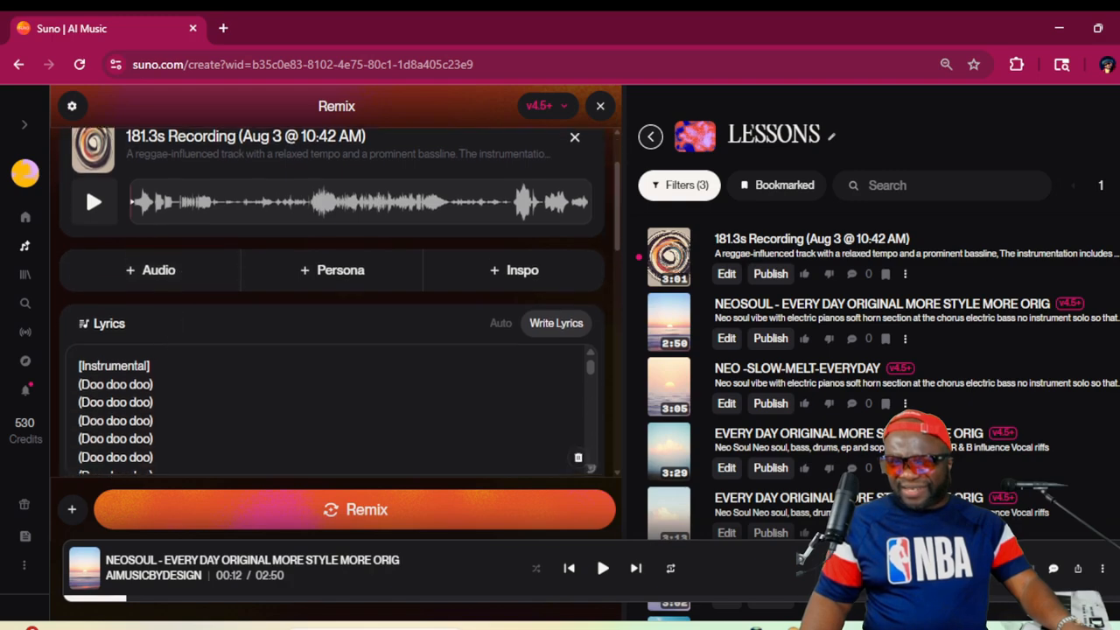
{"action": "scroll", "coordinate": [333, 324], "scroll_direction": "down", "scroll_amount": 5}
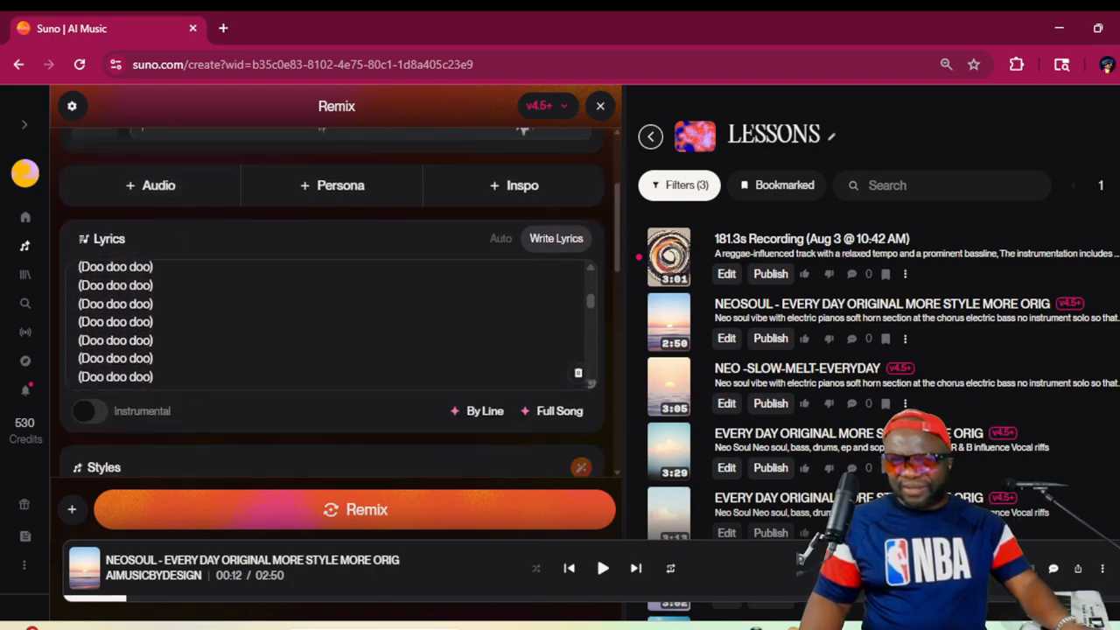
{"action": "scroll", "coordinate": [333, 324], "scroll_direction": "down", "scroll_amount": 2}
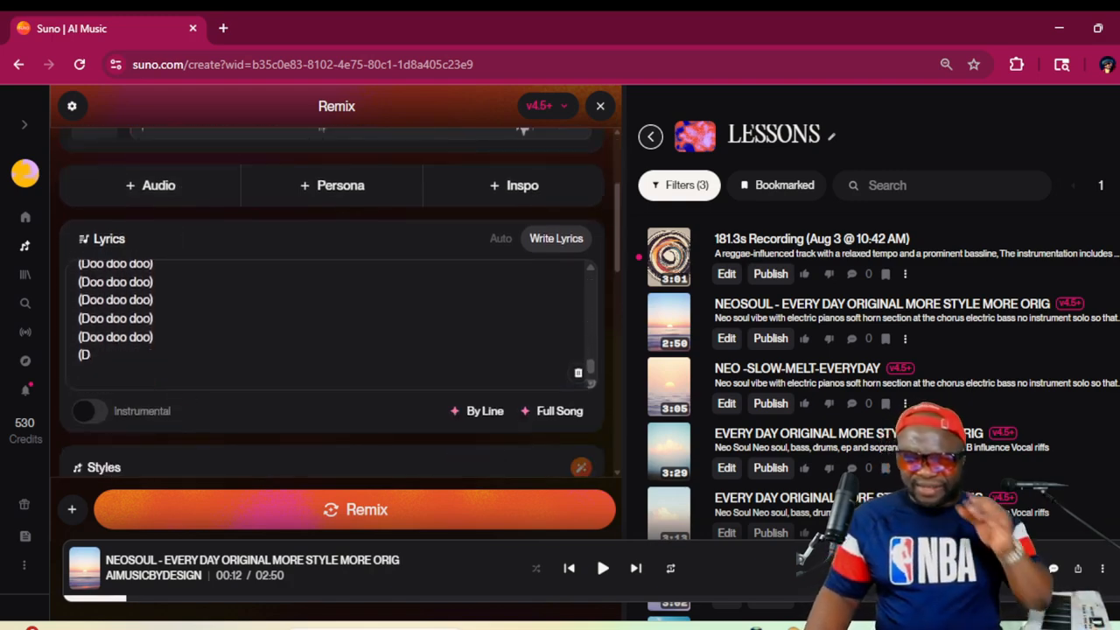
{"action": "scroll", "coordinate": [333, 323], "scroll_direction": "up", "scroll_amount": 10}
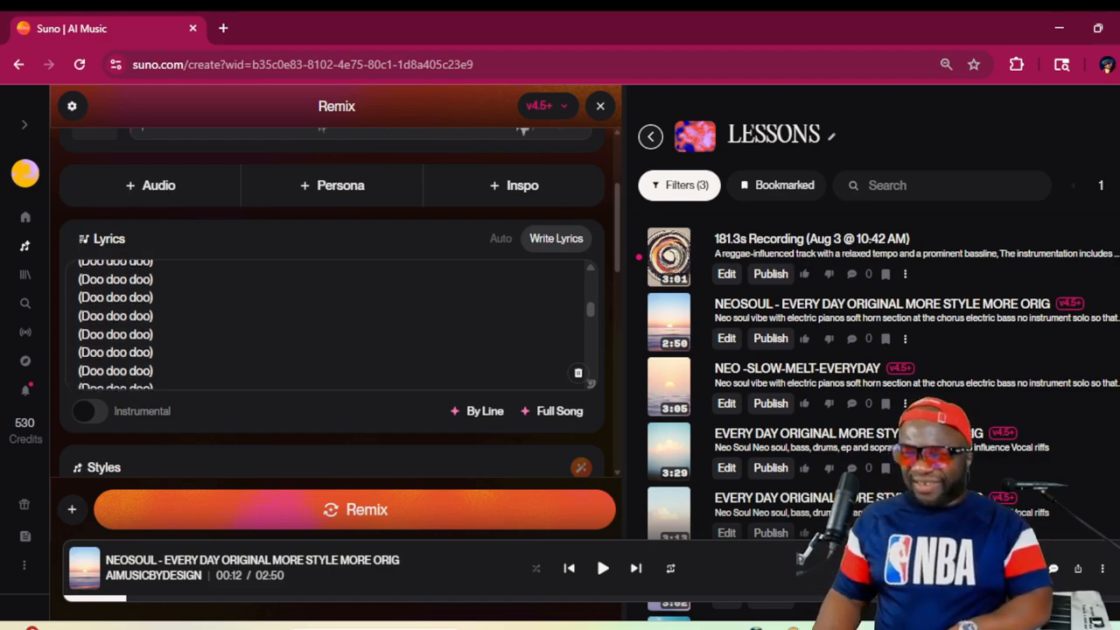
{"action": "scroll", "coordinate": [332, 324], "scroll_direction": "down", "scroll_amount": 8}
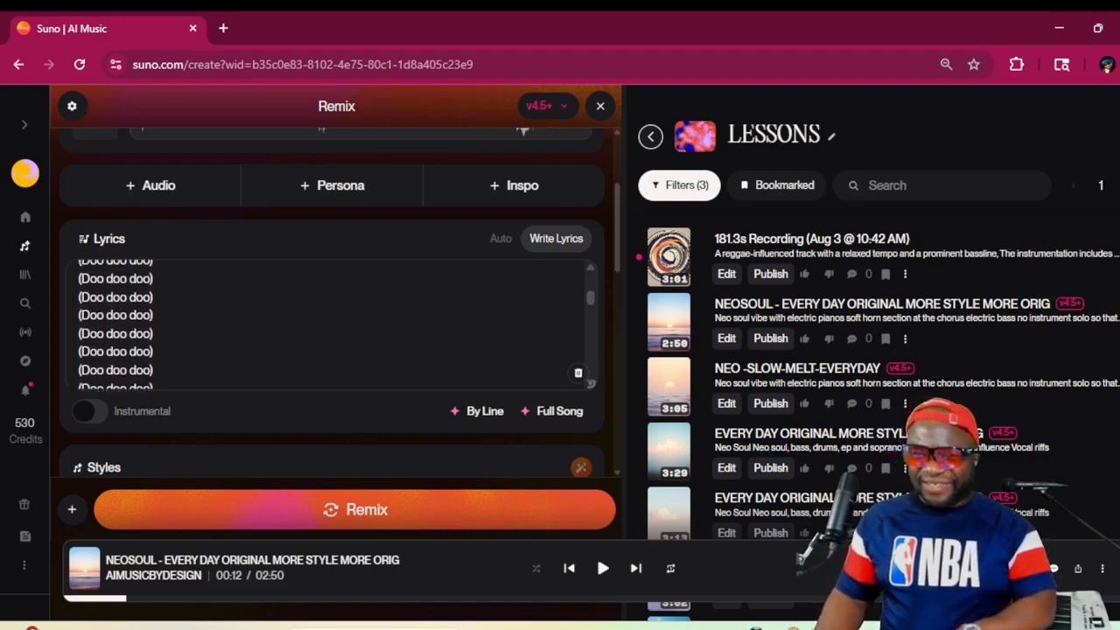
{"action": "scroll", "coordinate": [333, 324], "scroll_direction": "down", "scroll_amount": 2}
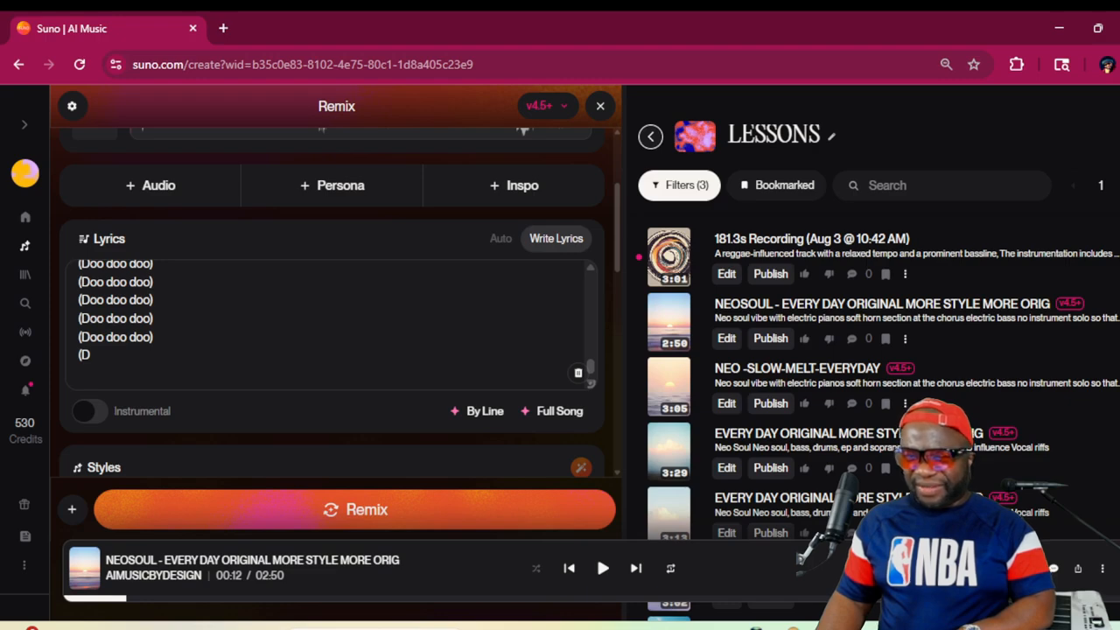
{"action": "left_click_drag", "start_coordinate": [91, 354], "coordinate": [80, 292]}
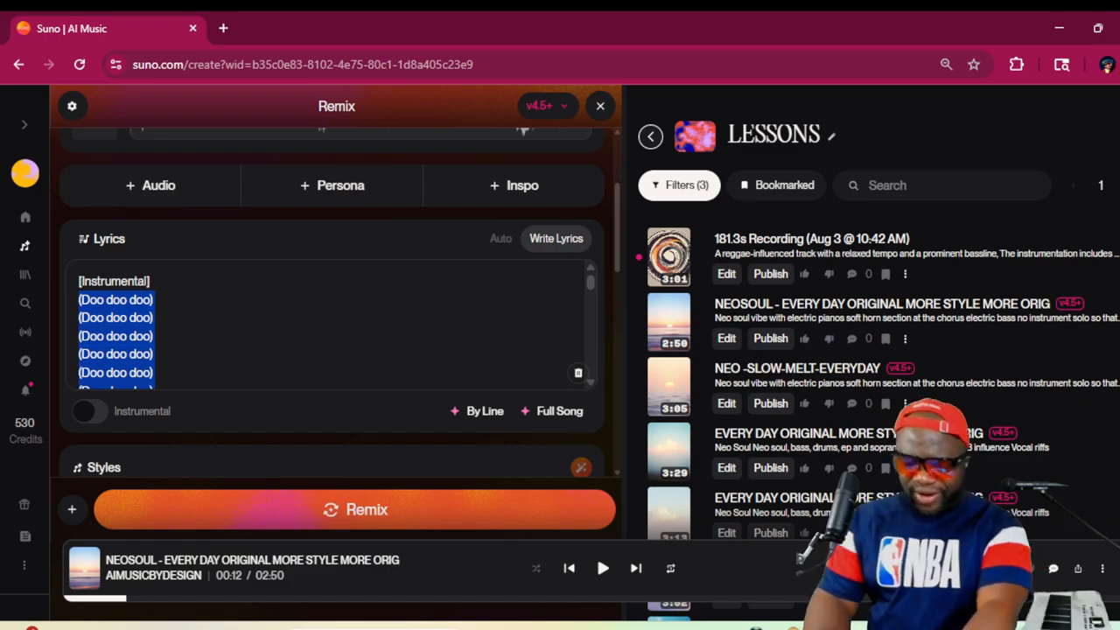
{"action": "type", "text": "I am"}
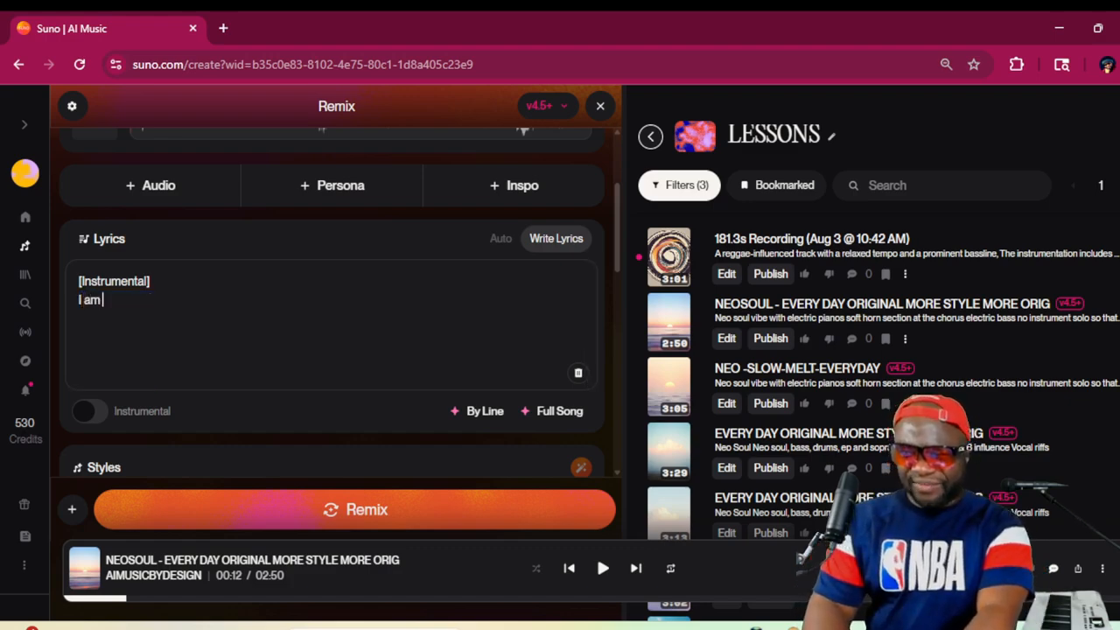
{"action": "key", "text": "BackSpace"}
{"action": "key", "text": "BackSpace"}
{"action": "key", "text": "BackSpace"}
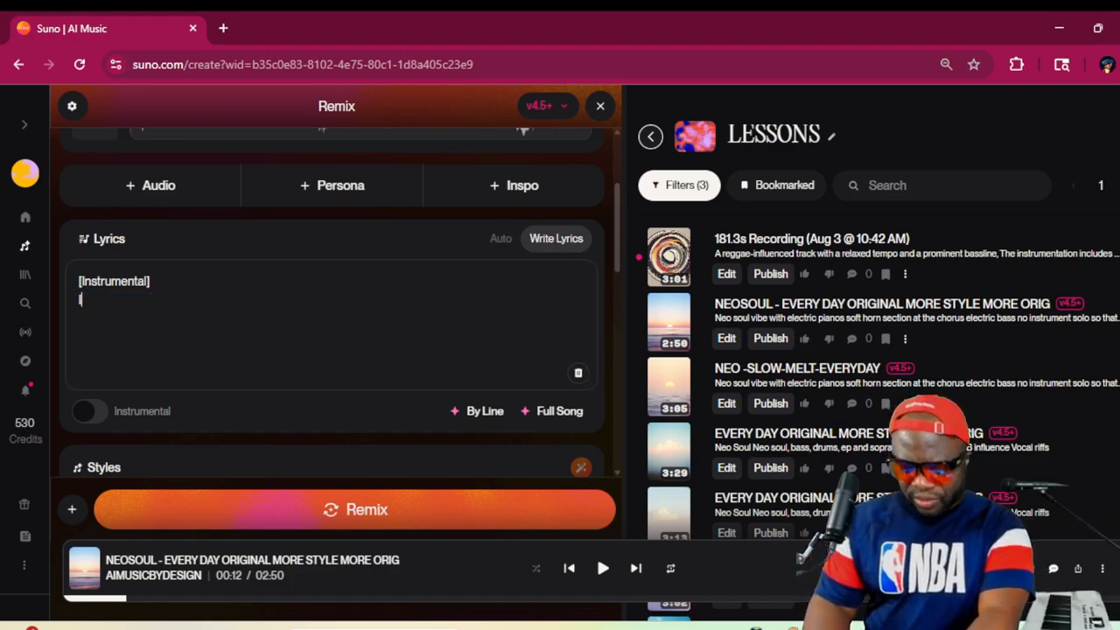
{"action": "type", "text": "'m on my way"}
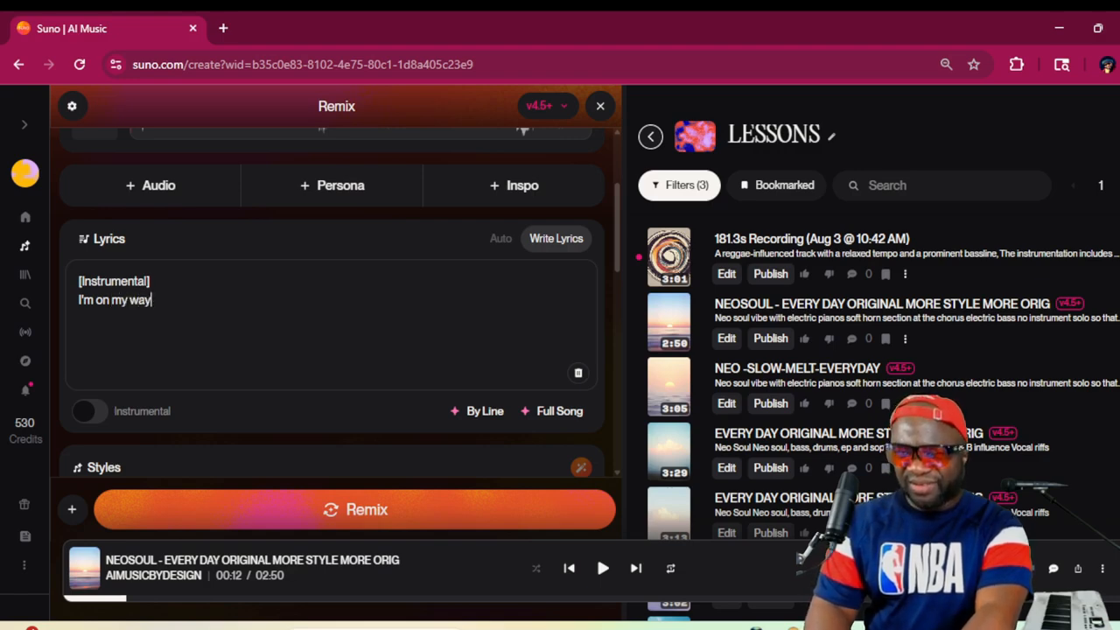
Add the lyric lines "to where the palm trees grow", "I'm on my way" and "to where the palm trees grow"
{"action": "type", "text": "to "}
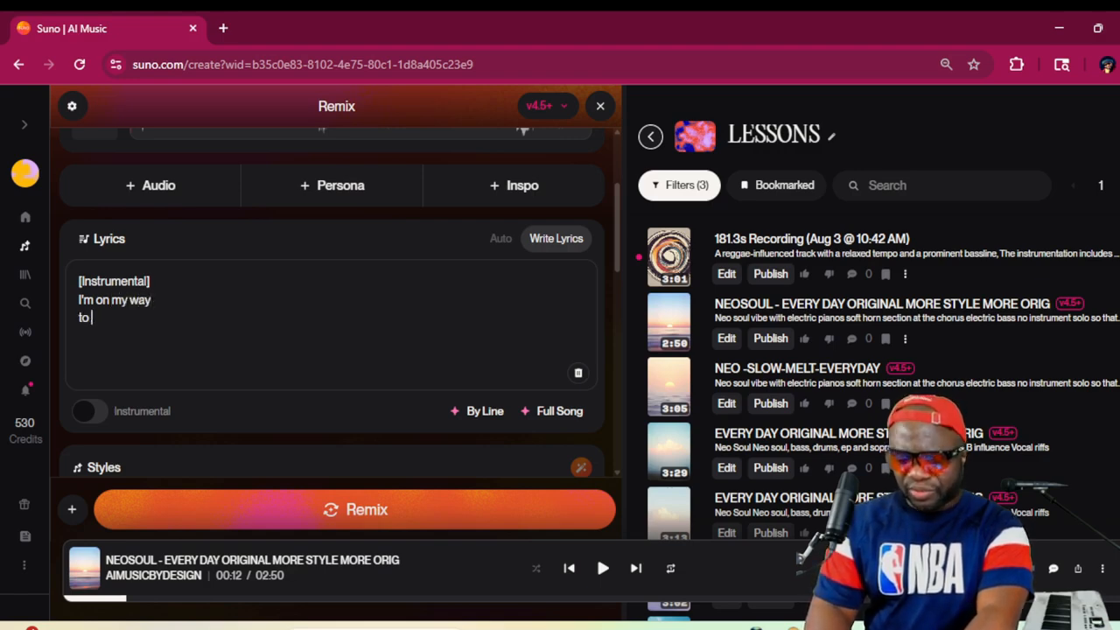
{"action": "type", "text": "where the pal"}
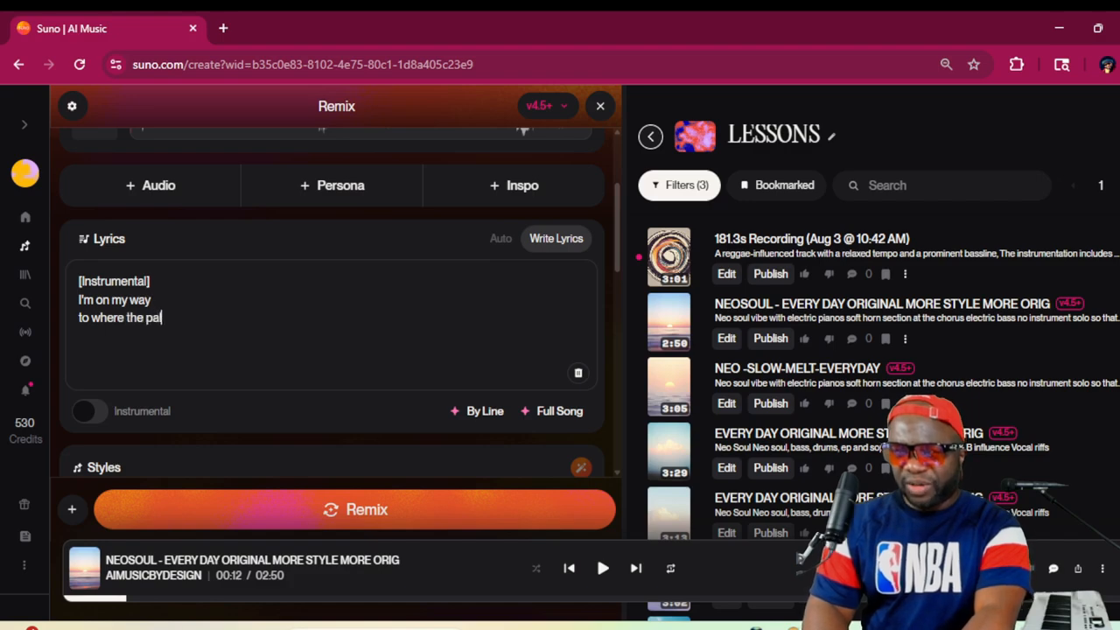
{"action": "type", "text": "m tre"}
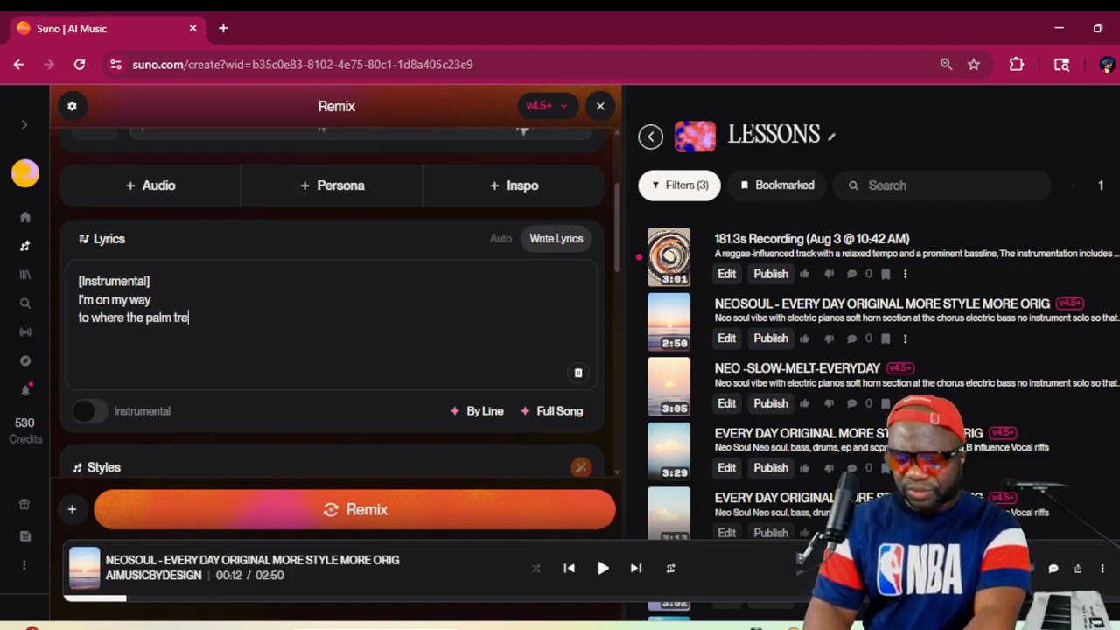
{"action": "type", "text": "es grow I'm"}
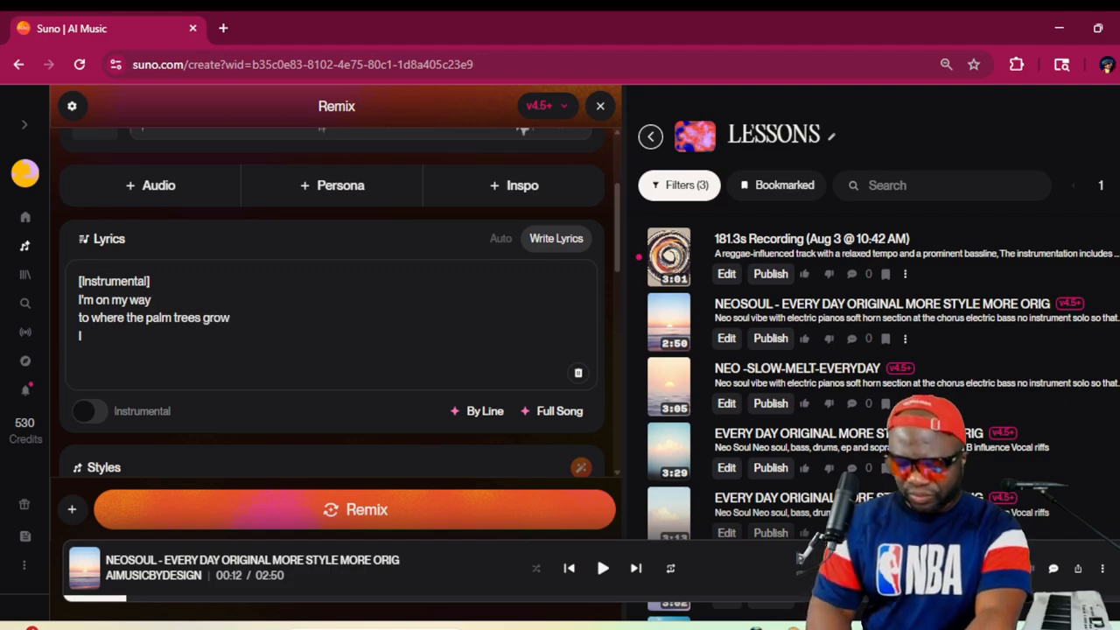
{"action": "type", "text": " on my way "}
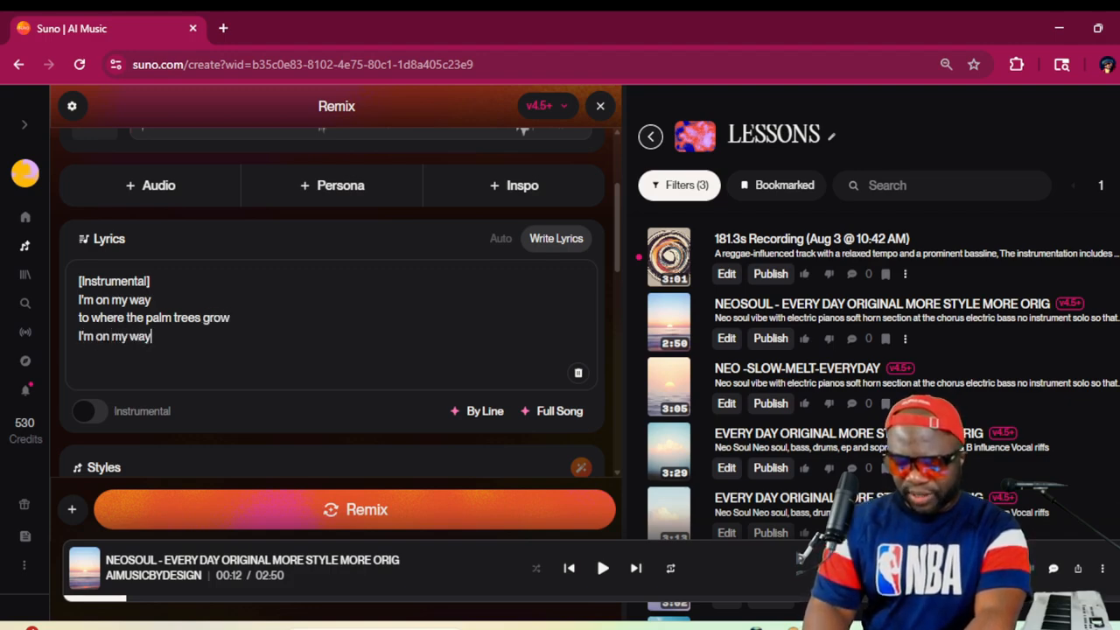
{"action": "type", "text": "to where t"}
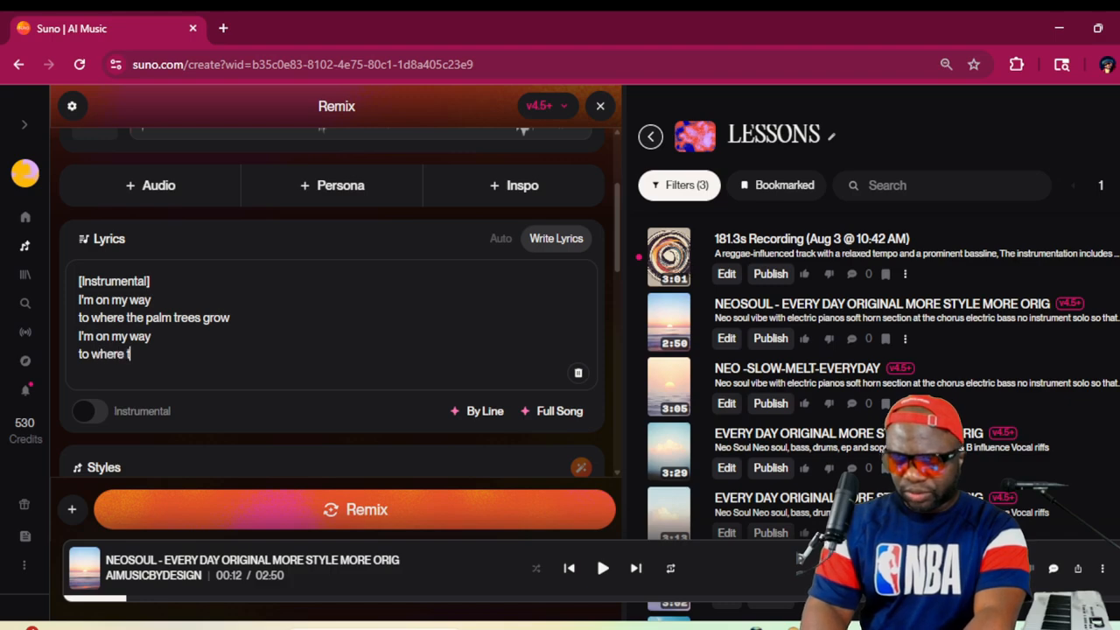
{"action": "type", "text": "he palm tre"}
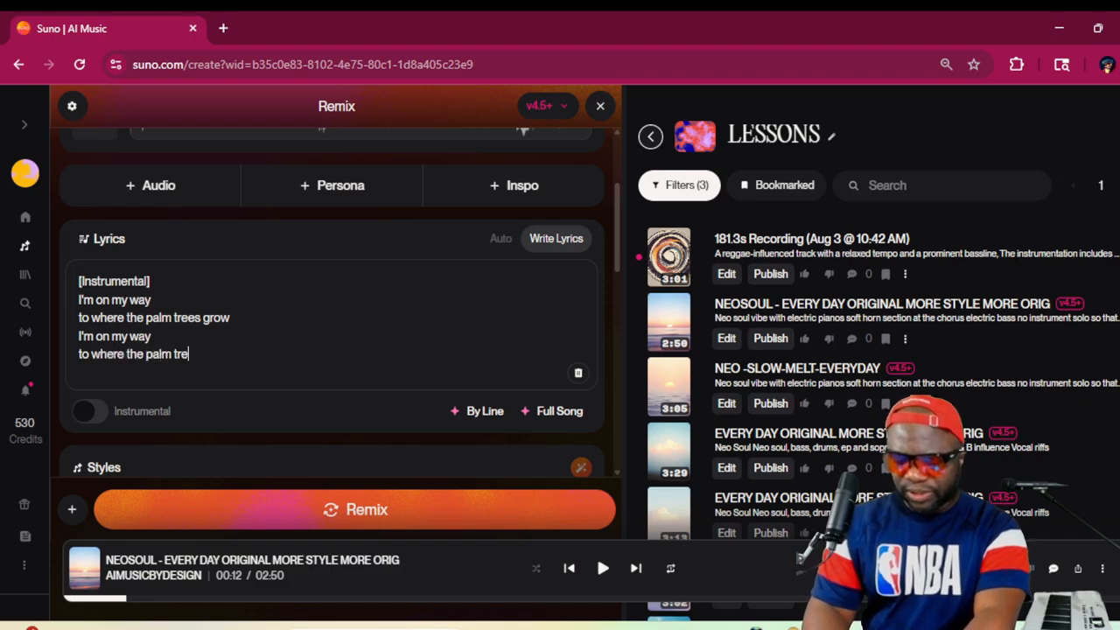
{"action": "type", "text": "es grow"}
{"action": "key", "text": "Return"}
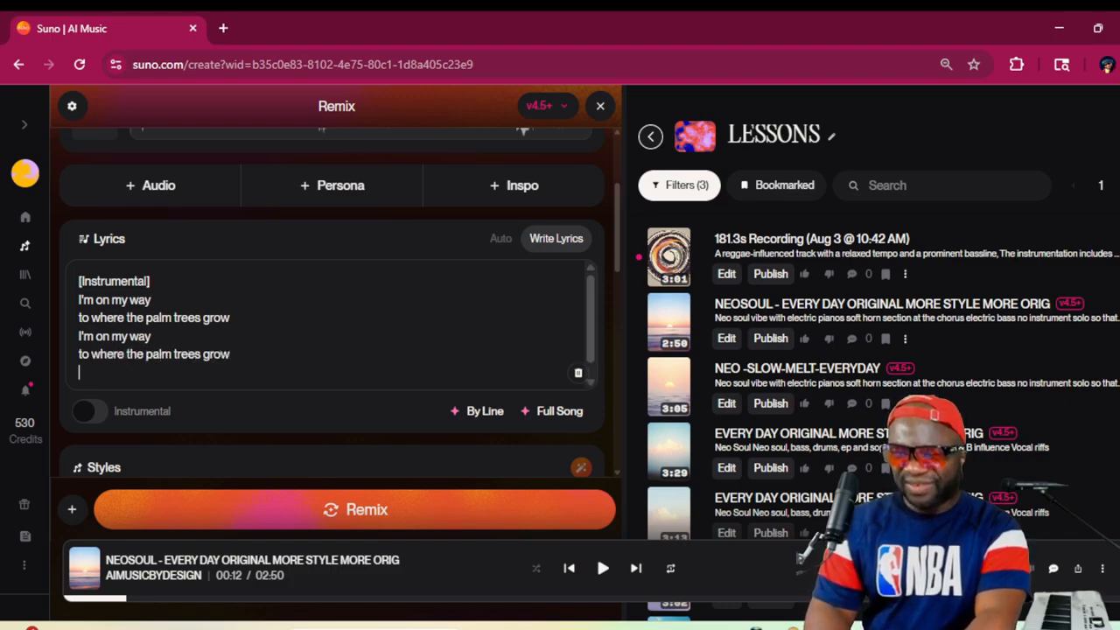
Add the closing lyric lines "don't stand" and "don't stand in my way"
{"action": "type", "text": "don't "}
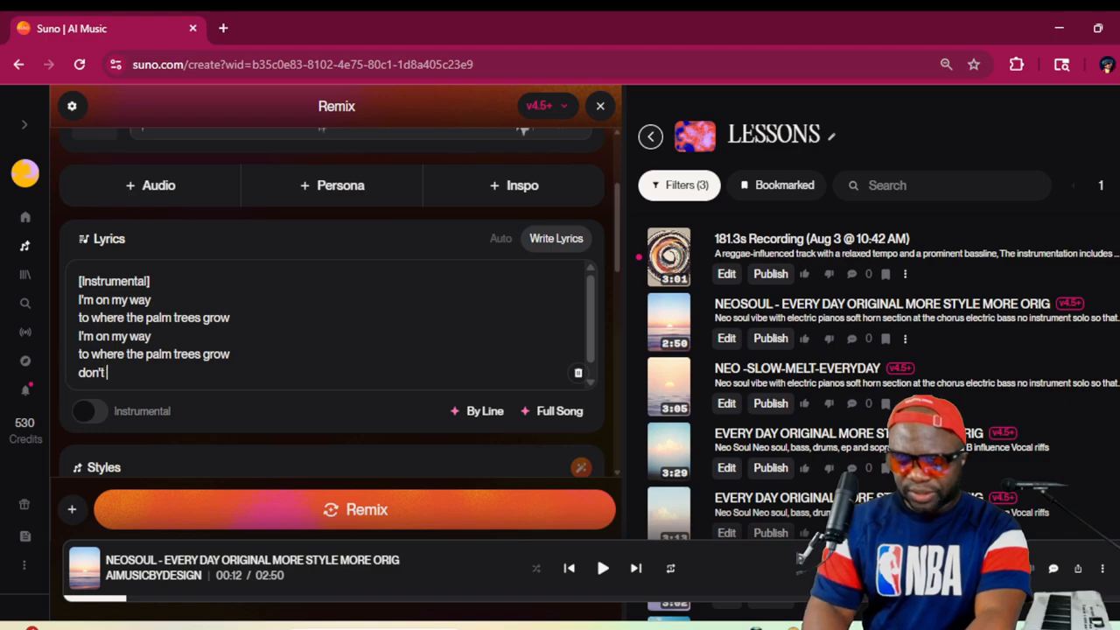
{"action": "type", "text": "stand"}
{"action": "key", "text": "Return"}
{"action": "type", "text": "don"}
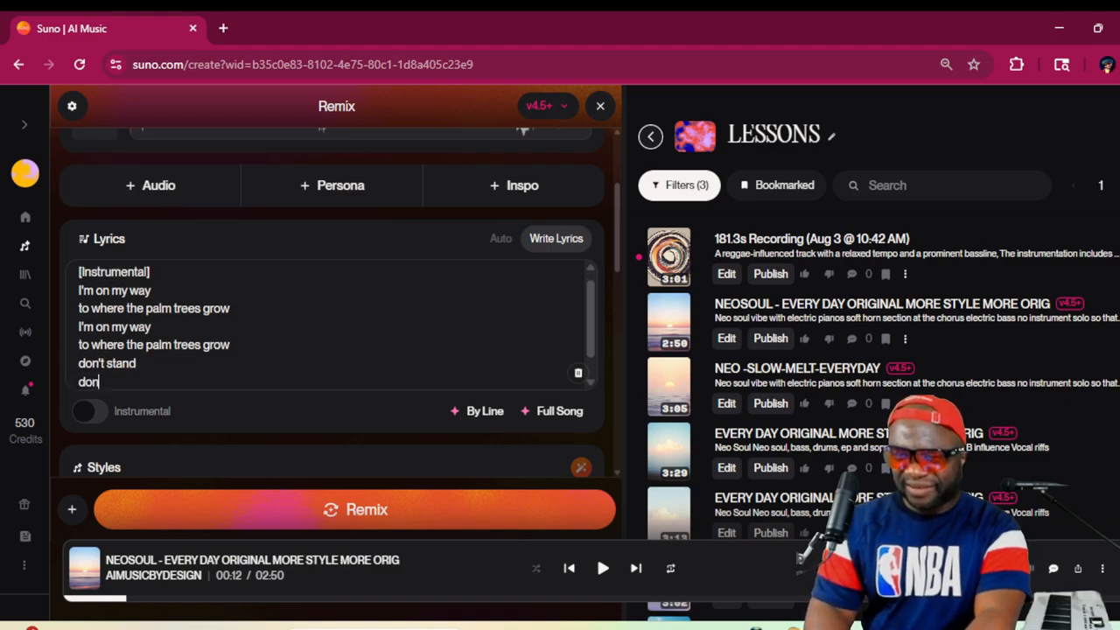
{"action": "type", "text": "'t stand "}
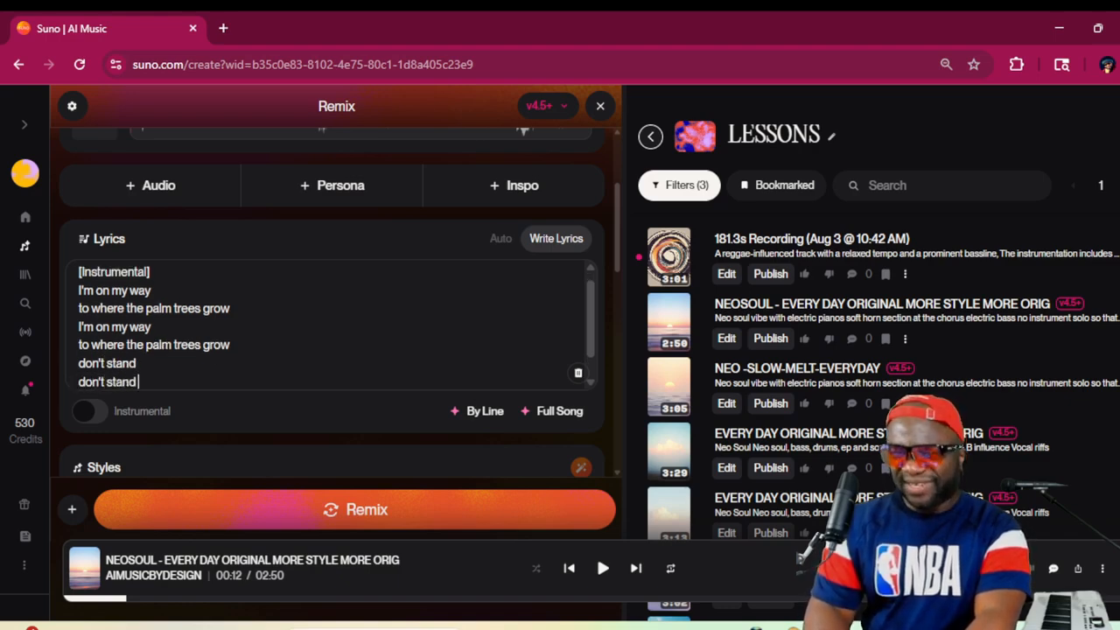
{"action": "type", "text": "in my wa"}
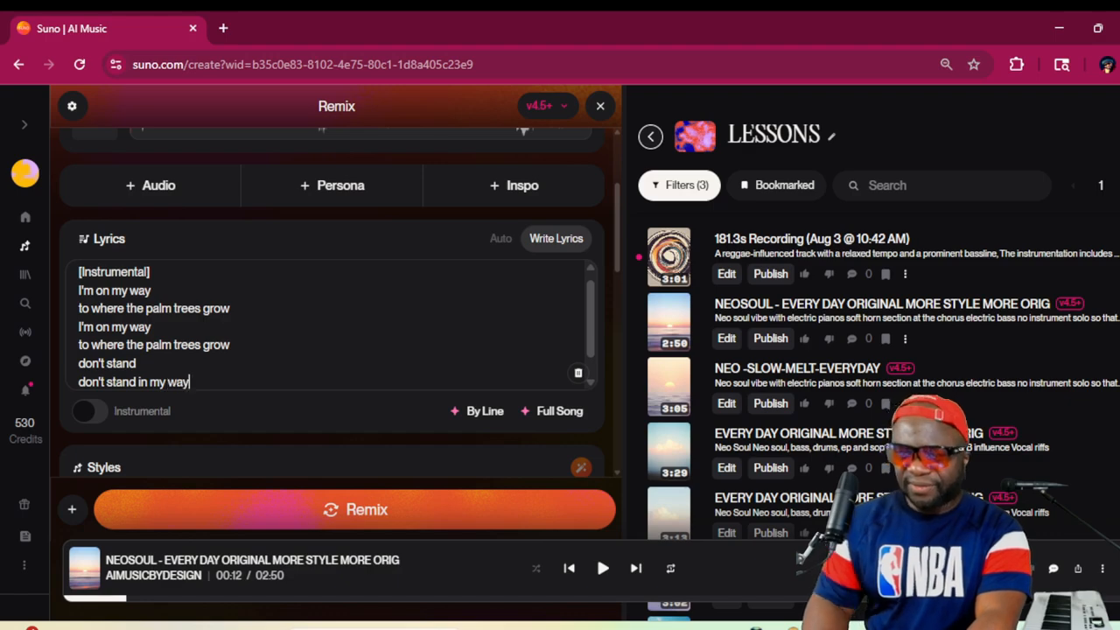
{"action": "type", "text": "y"}
Enter "Acapella" as the first line of the remix's styles, followed by a new line
{"action": "scroll", "coordinate": [333, 307], "scroll_direction": "down", "scroll_amount": 3}
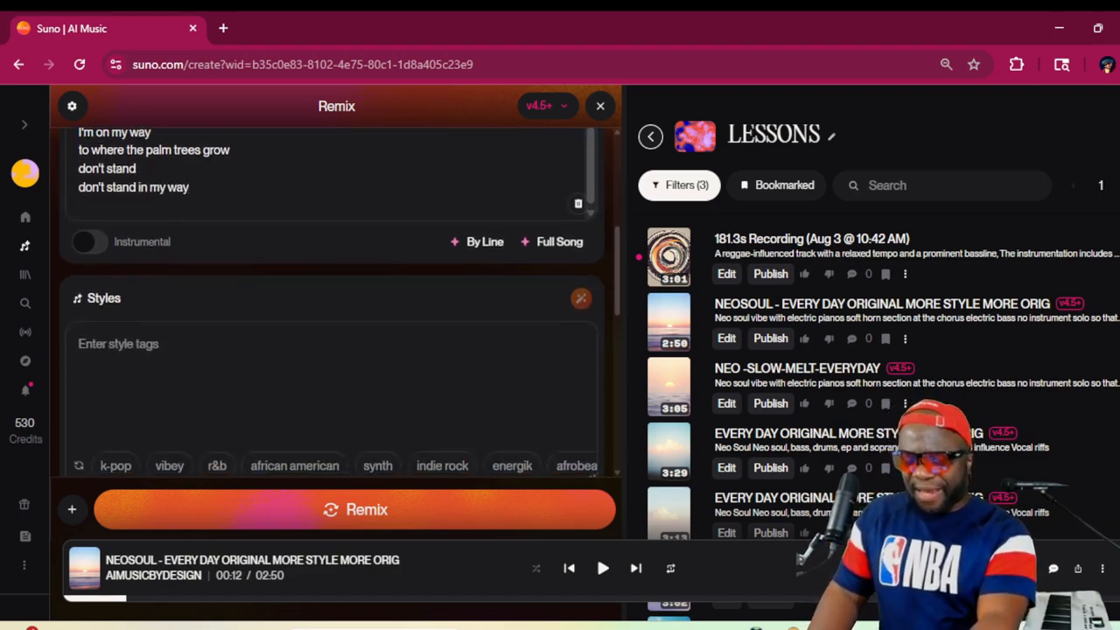
{"action": "type", "text": "Aca"}
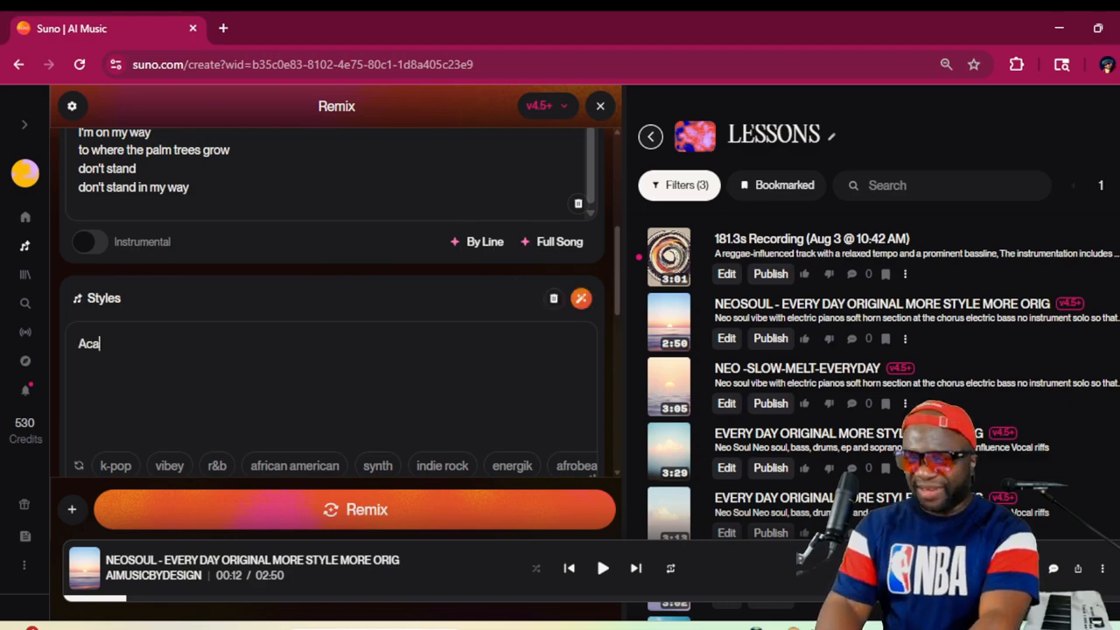
{"action": "type", "text": "pella"}
{"action": "key", "text": "Return"}
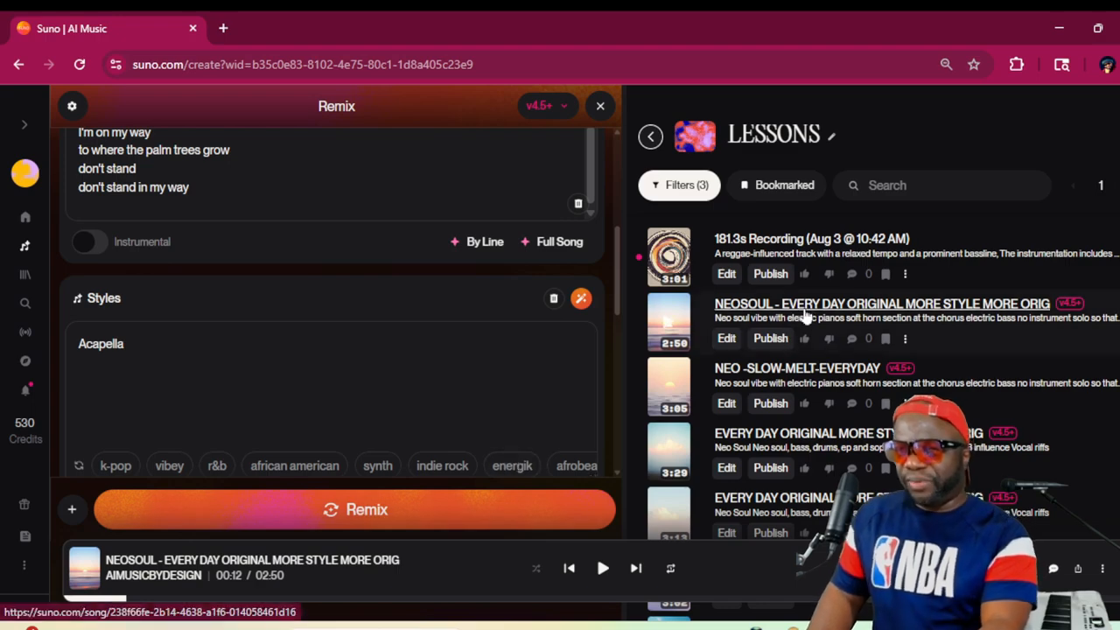
Find the 2:14 "EVERYDAY" song with the a cappella 7 part harmony style in the LESSONS workspace and open its details
{"action": "scroll", "coordinate": [830, 370], "scroll_direction": "down", "scroll_amount": 10}
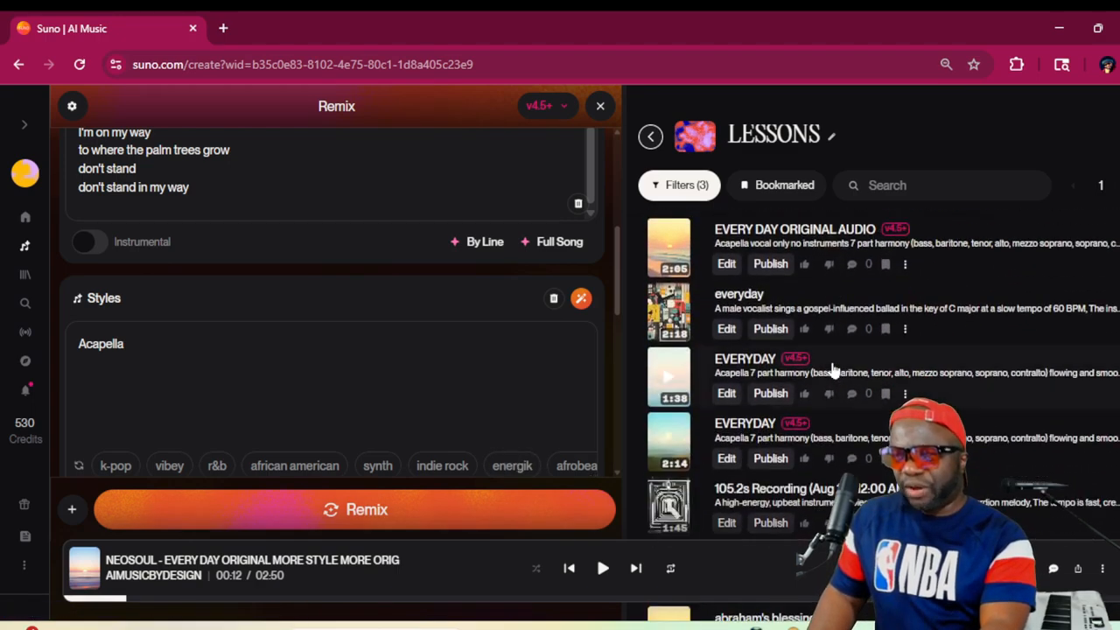
{"action": "scroll", "coordinate": [830, 370], "scroll_direction": "up", "scroll_amount": 2}
{"action": "scroll", "coordinate": [832, 371], "scroll_direction": "down", "scroll_amount": 1}
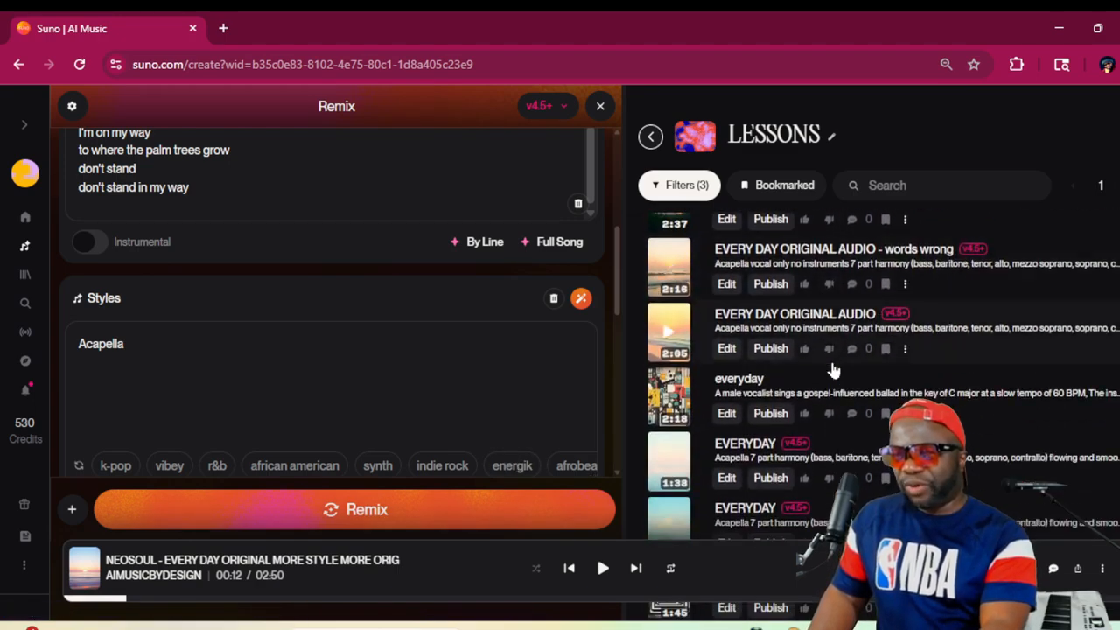
{"action": "scroll", "coordinate": [833, 371], "scroll_direction": "down", "scroll_amount": 3}
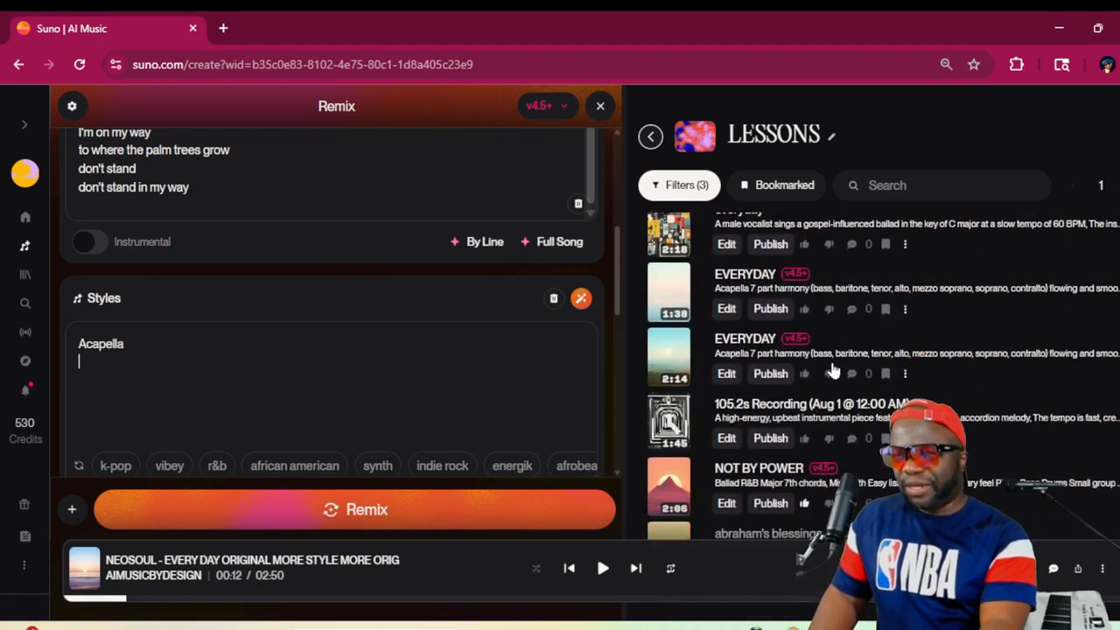
{"action": "left_click", "coordinate": [956, 350]}
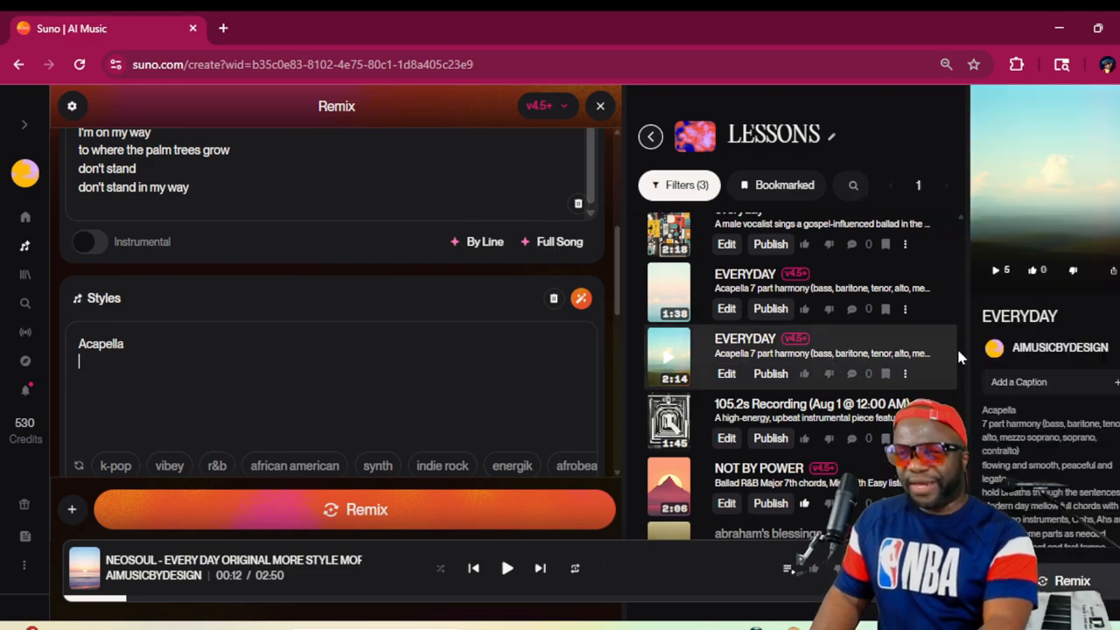
Replace the remix's styles text with the full style description copied from the EVERYDAY song, starting with "Acapella" and "7 part harmony"
{"action": "triple_click", "coordinate": [1003, 436]}
{"action": "left_click_drag", "start_coordinate": [982, 408], "coordinate": [1101, 567]}
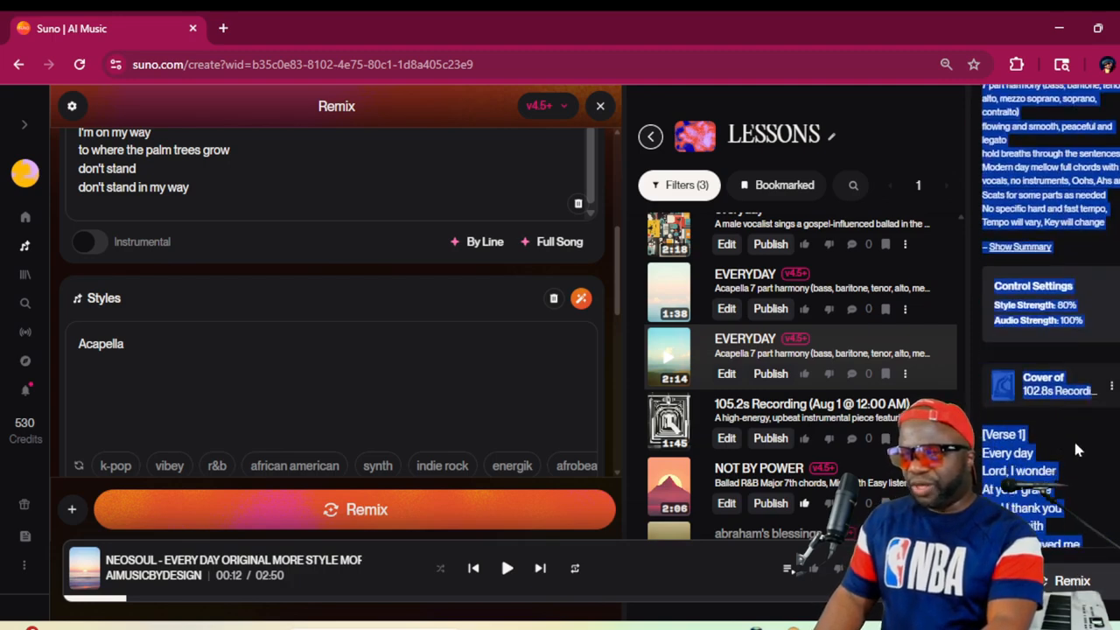
{"action": "left_click", "coordinate": [1107, 231]}
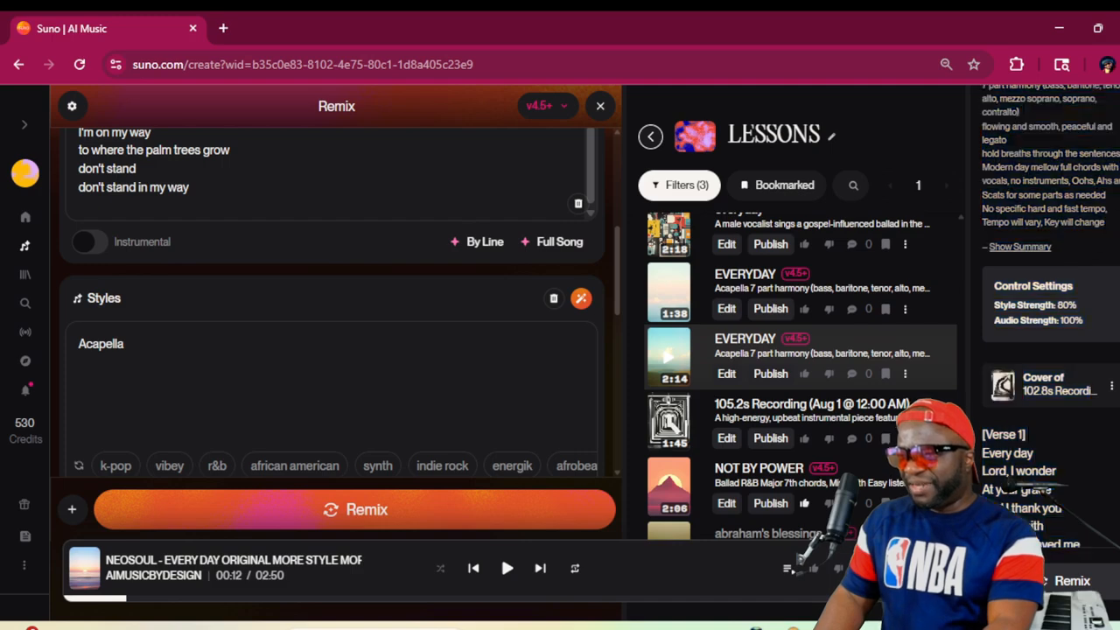
{"action": "left_click_drag", "start_coordinate": [1106, 225], "coordinate": [983, 409]}
{"action": "key", "text": "ctrl+c"}
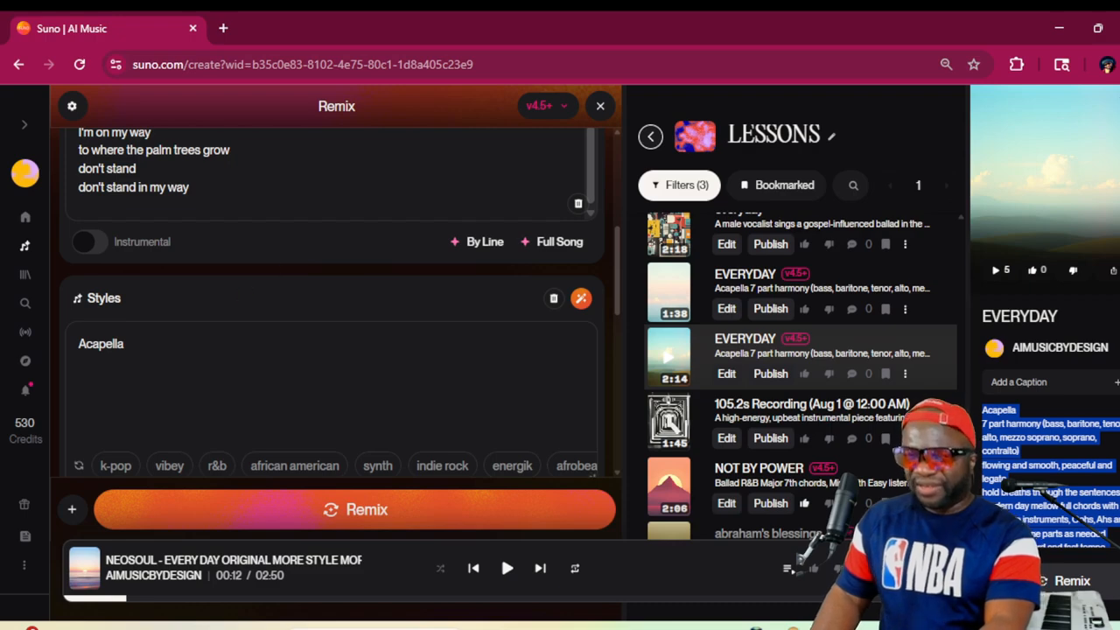
{"action": "left_click", "coordinate": [302, 345]}
{"action": "key", "text": "ctrl+a"}
{"action": "key", "text": "ctrl+v"}
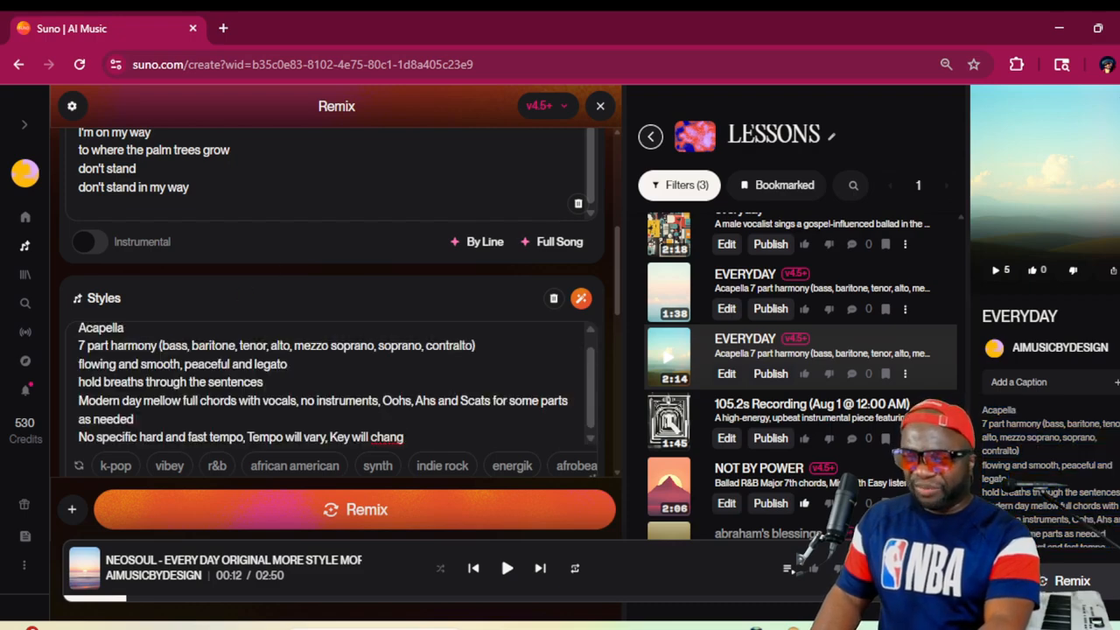
Set the remix's Style Influence to 90% and Audio Influence to 100%
{"action": "scroll", "coordinate": [416, 309], "scroll_direction": "down", "scroll_amount": 5}
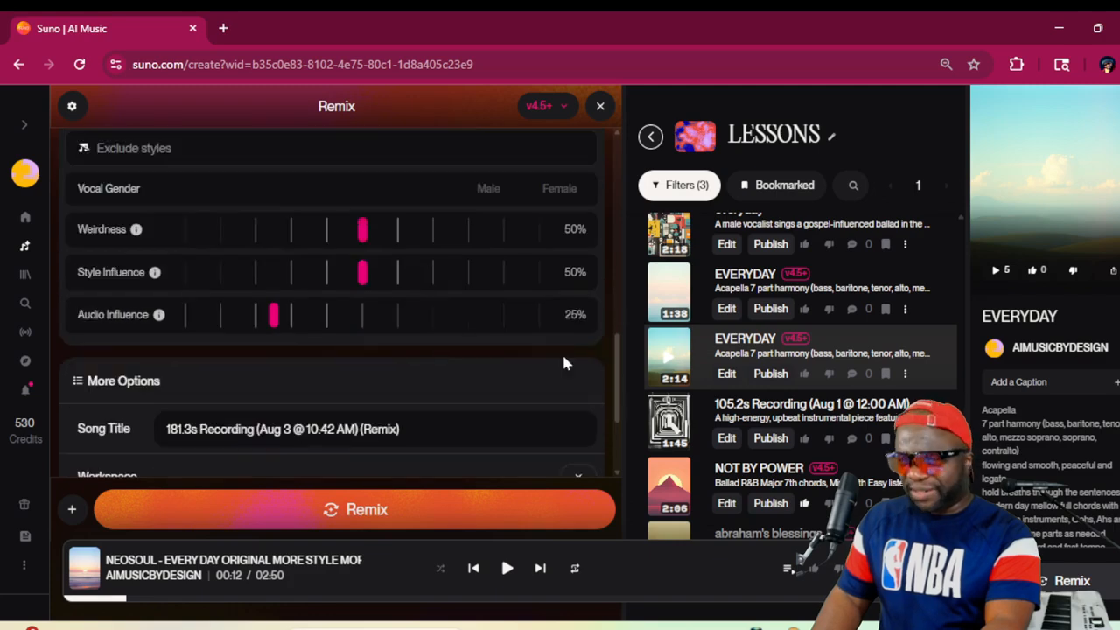
{"action": "scroll", "coordinate": [1041, 424], "scroll_direction": "down", "scroll_amount": 5}
{"action": "scroll", "coordinate": [1041, 423], "scroll_direction": "down", "scroll_amount": 5}
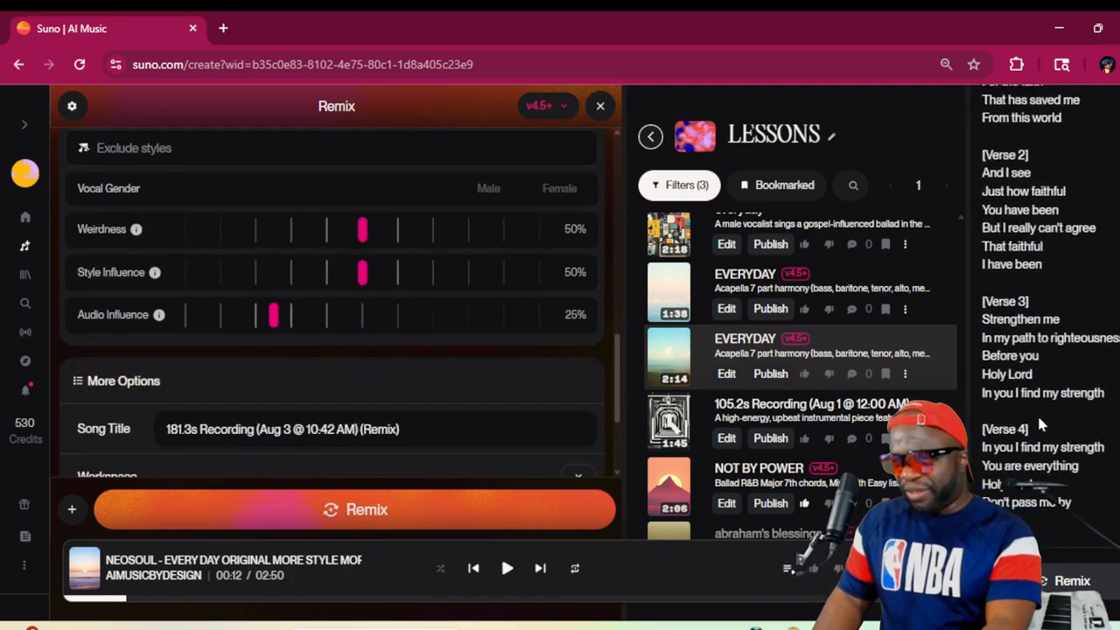
{"action": "scroll", "coordinate": [1041, 424], "scroll_direction": "up", "scroll_amount": 5}
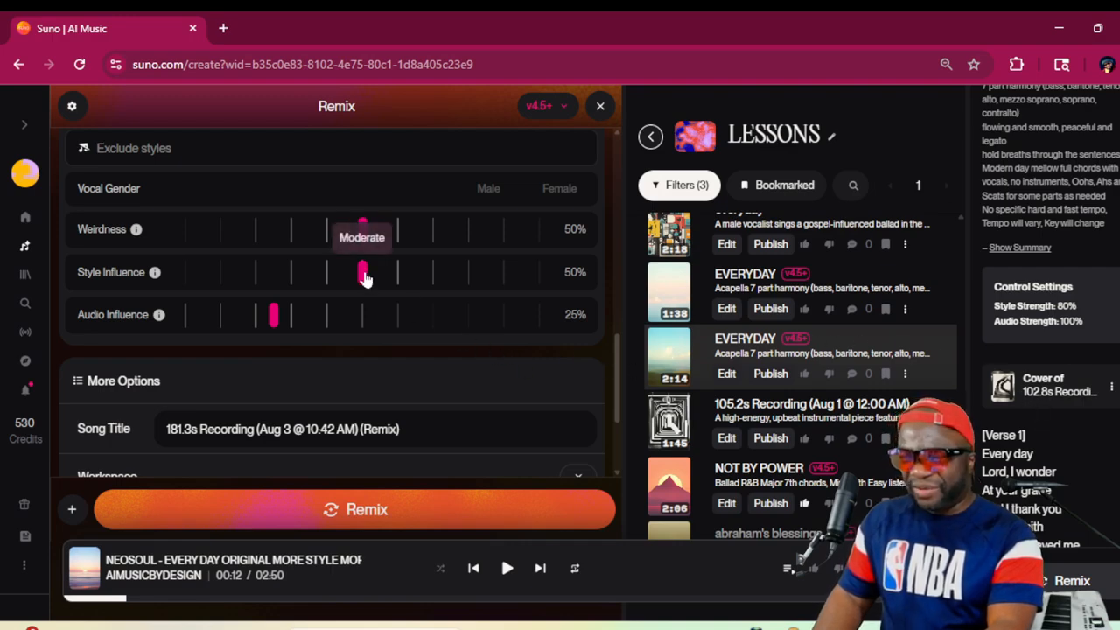
{"action": "left_click_drag", "start_coordinate": [363, 272], "coordinate": [507, 290]}
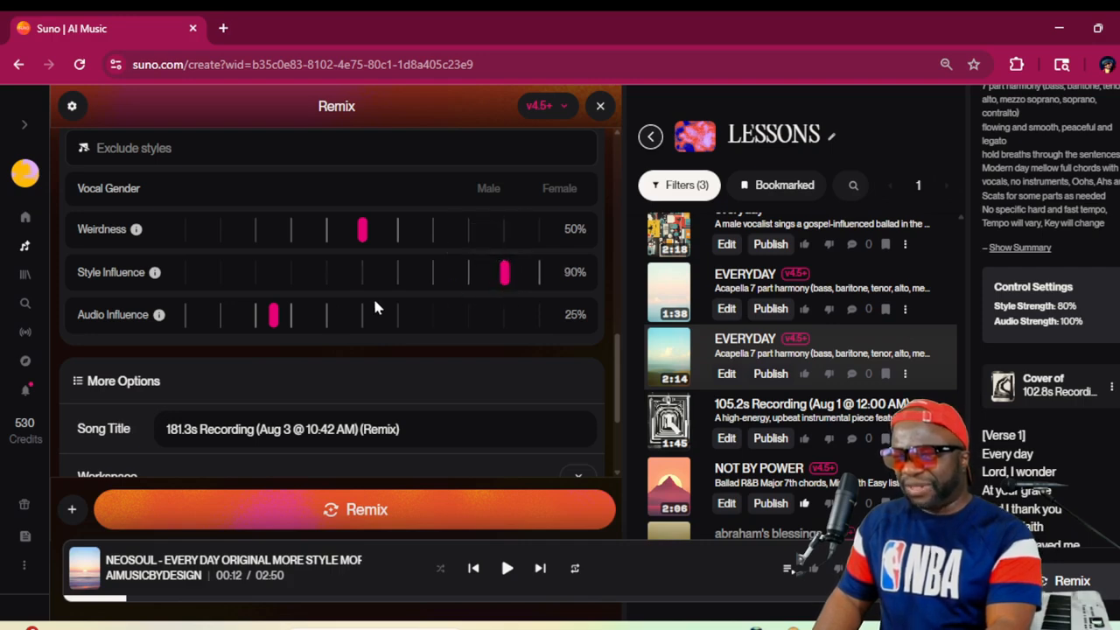
{"action": "left_click_drag", "start_coordinate": [275, 316], "coordinate": [557, 319]}
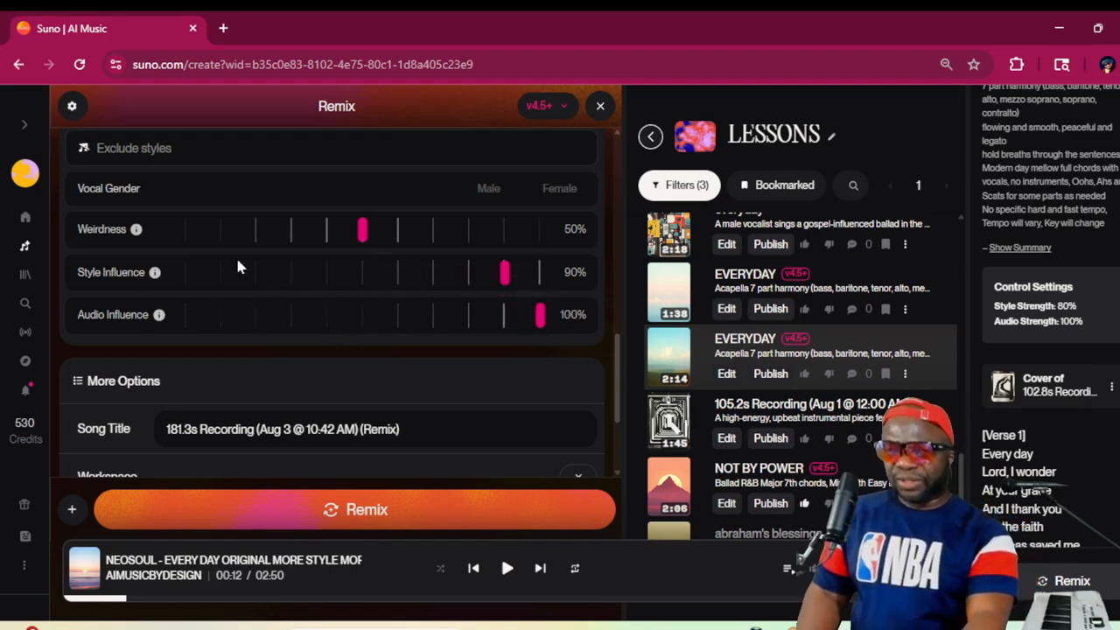
Review the remix setup, from the cover source recording through lyrics, styles and advanced options to the song title
{"action": "scroll", "coordinate": [430, 310], "scroll_direction": "up", "scroll_amount": 3}
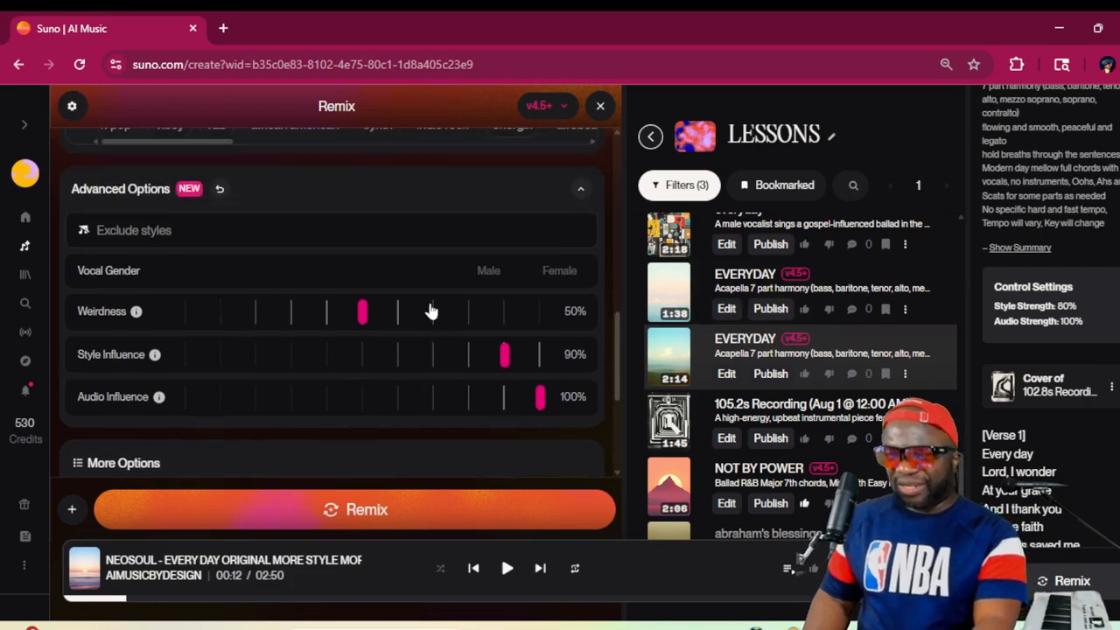
{"action": "scroll", "coordinate": [332, 298], "scroll_direction": "up", "scroll_amount": 2}
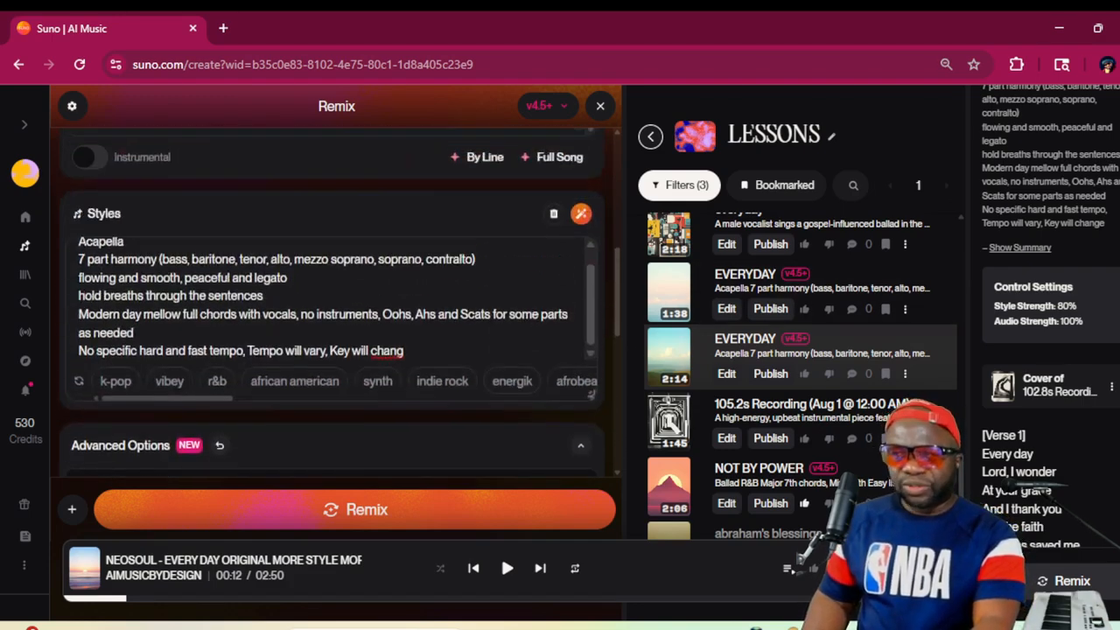
{"action": "scroll", "coordinate": [333, 298], "scroll_direction": "up", "scroll_amount": 1}
{"action": "scroll", "coordinate": [332, 297], "scroll_direction": "up", "scroll_amount": 5}
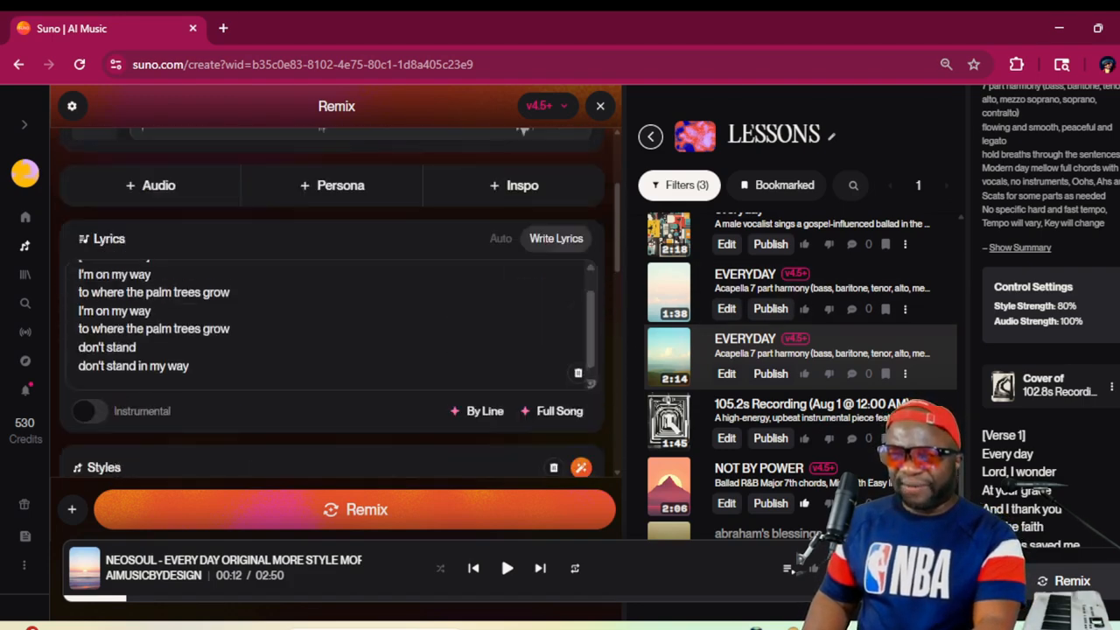
{"action": "scroll", "coordinate": [531, 217], "scroll_direction": "up", "scroll_amount": 2}
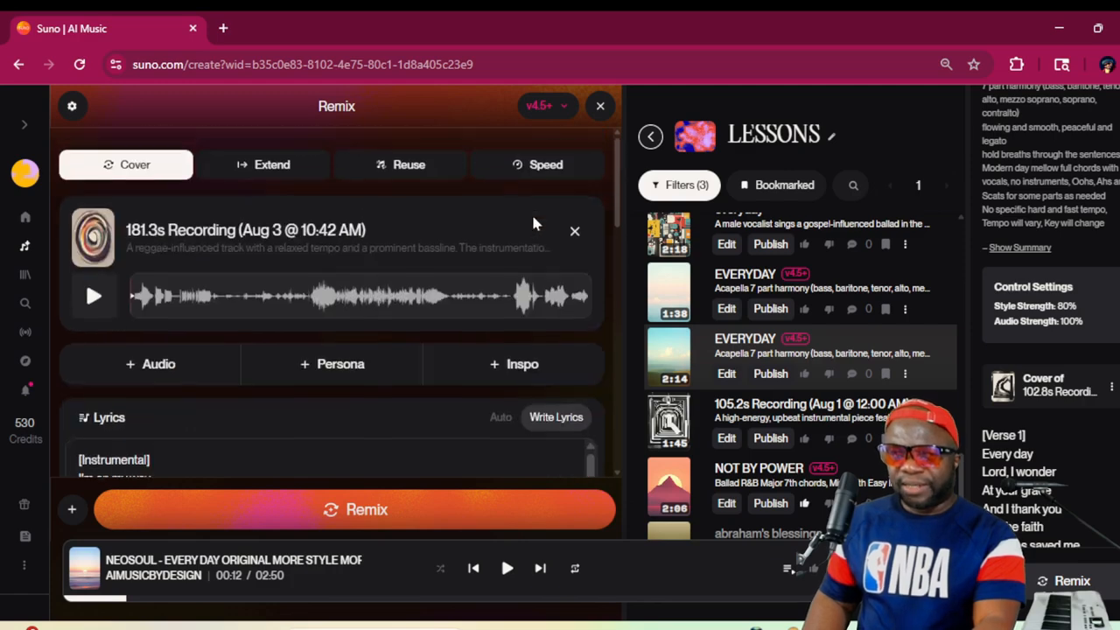
{"action": "scroll", "coordinate": [531, 217], "scroll_direction": "down", "scroll_amount": 3}
{"action": "scroll", "coordinate": [332, 297], "scroll_direction": "up", "scroll_amount": 3}
{"action": "scroll", "coordinate": [333, 297], "scroll_direction": "down", "scroll_amount": 4}
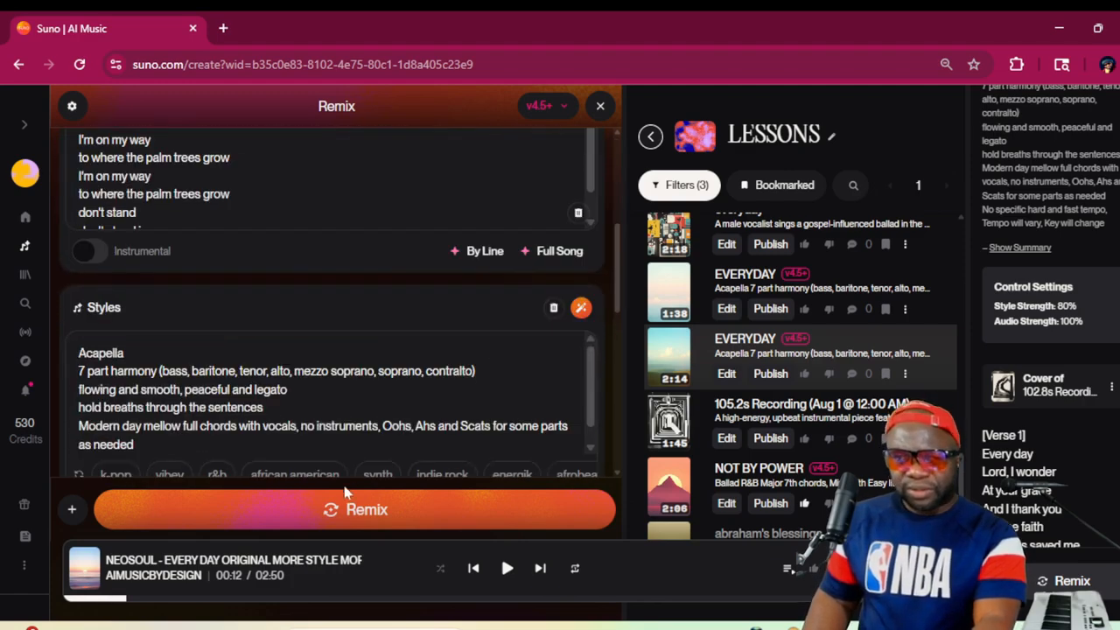
{"action": "scroll", "coordinate": [332, 394], "scroll_direction": "down", "scroll_amount": 1}
{"action": "scroll", "coordinate": [572, 415], "scroll_direction": "down", "scroll_amount": 5}
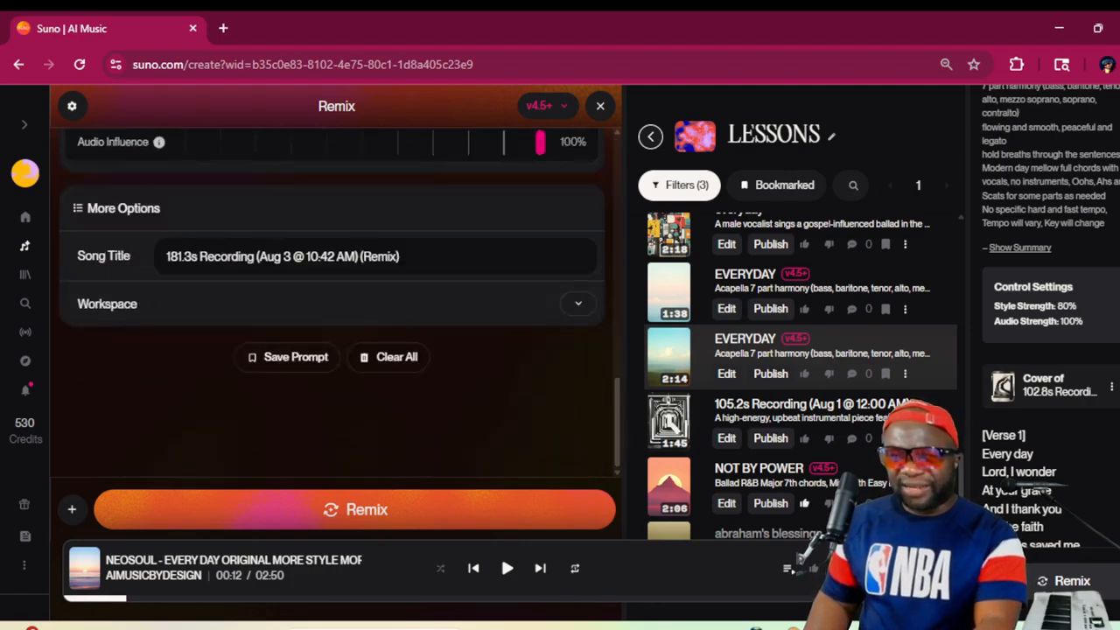
{"action": "left_click_drag", "start_coordinate": [401, 257], "coordinate": [166, 257]}
{"action": "type", "text": "where the palm"}
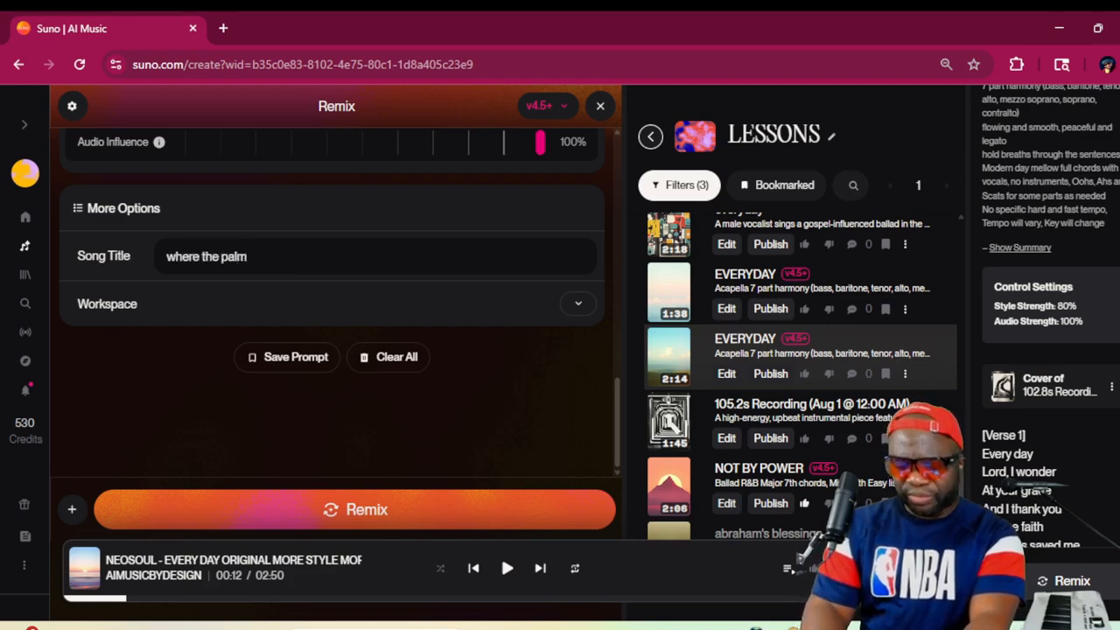
{"action": "type", "text": "trees gro"}
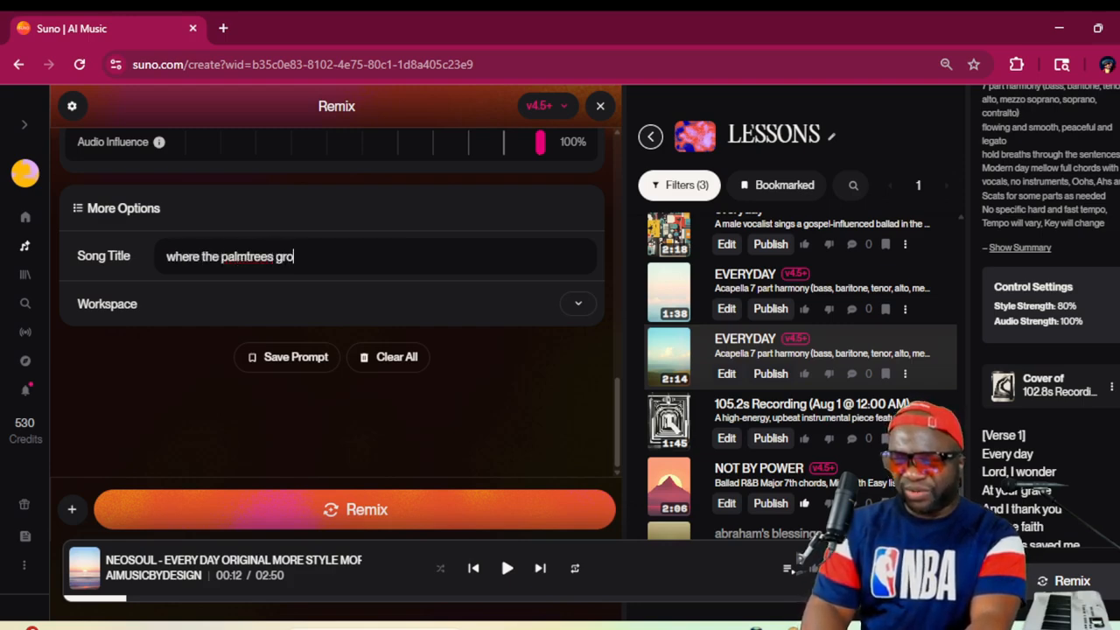
{"action": "type", "text": "w"}
Set the remix's song title to "PALM TREES 1"
{"action": "key", "text": "ctrl+a"}
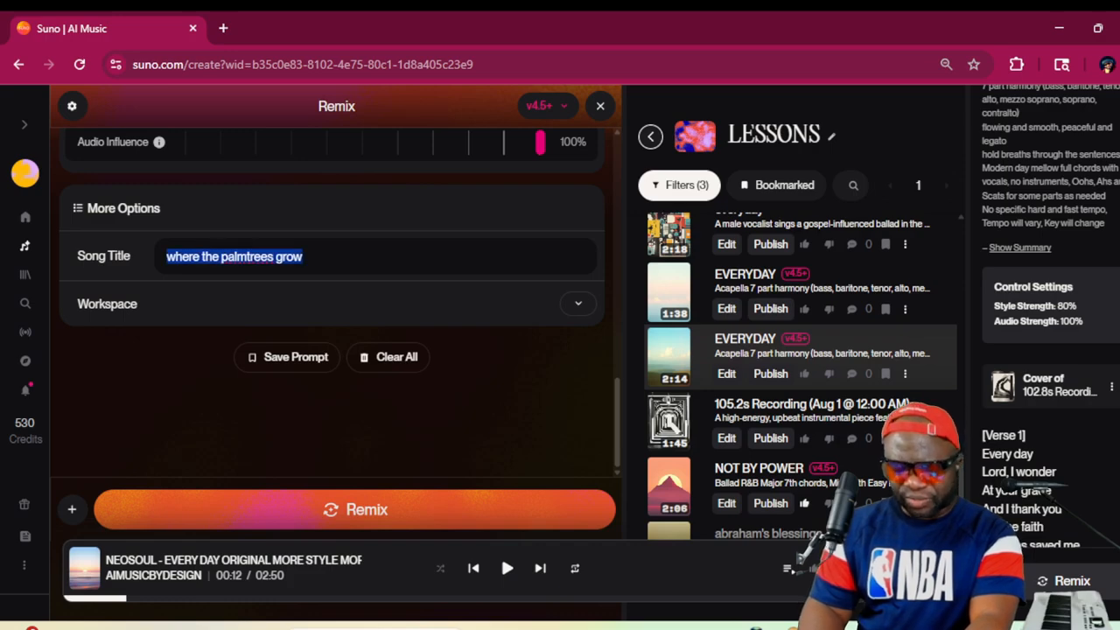
{"action": "type", "text": "PALM "}
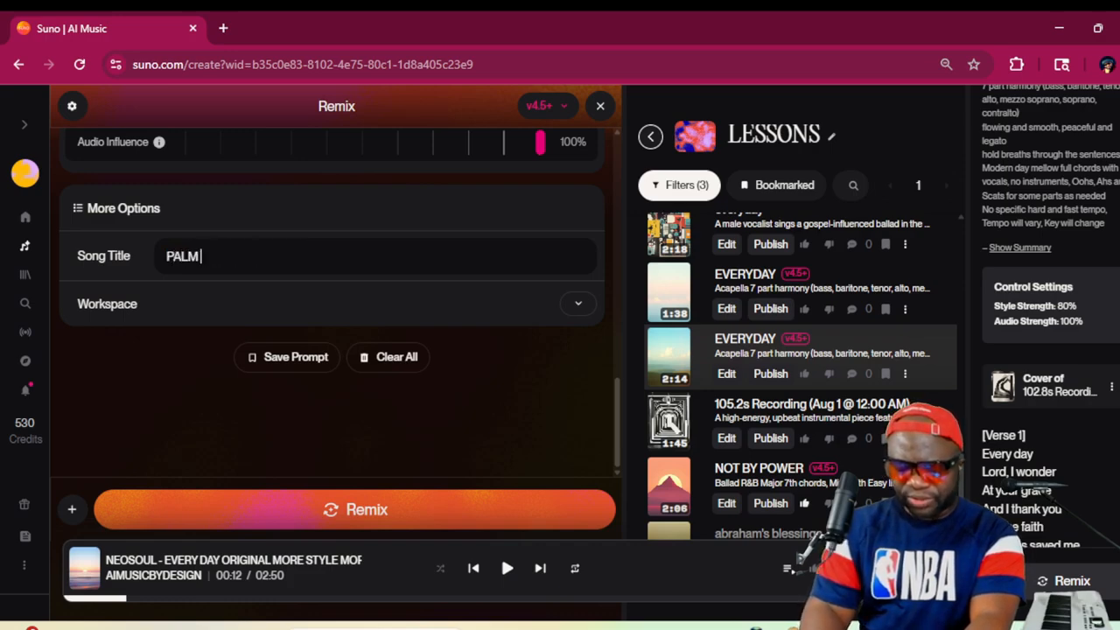
{"action": "type", "text": "TREES 1"}
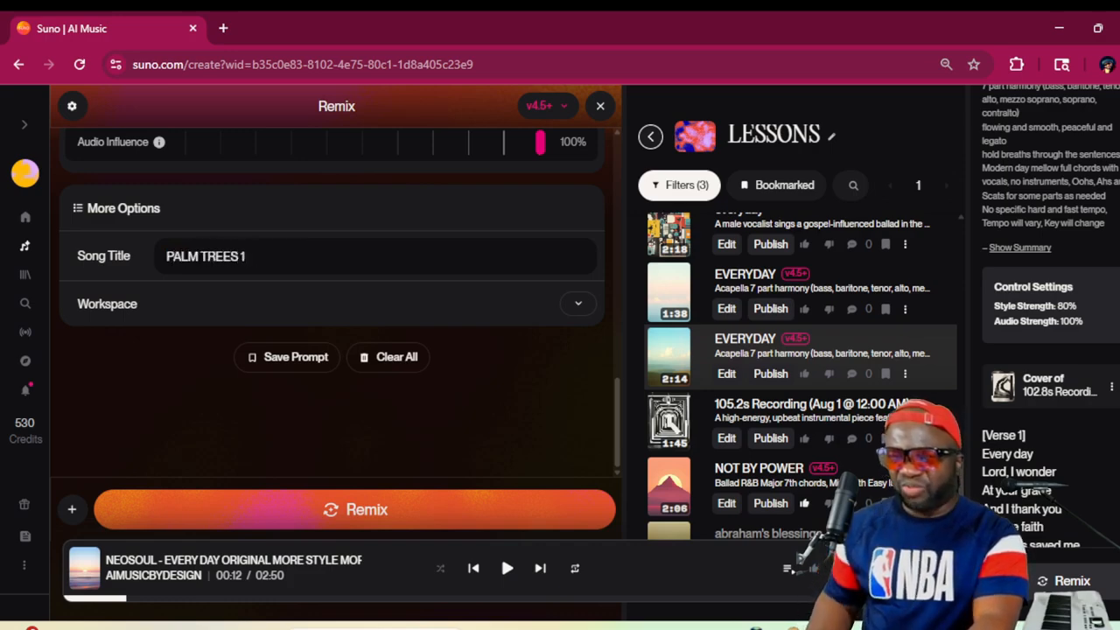
Generate the cover and play the second "PALM TREES 1" version in the LESSONS workspace
{"action": "scroll", "coordinate": [481, 393], "scroll_direction": "up", "scroll_amount": 10}
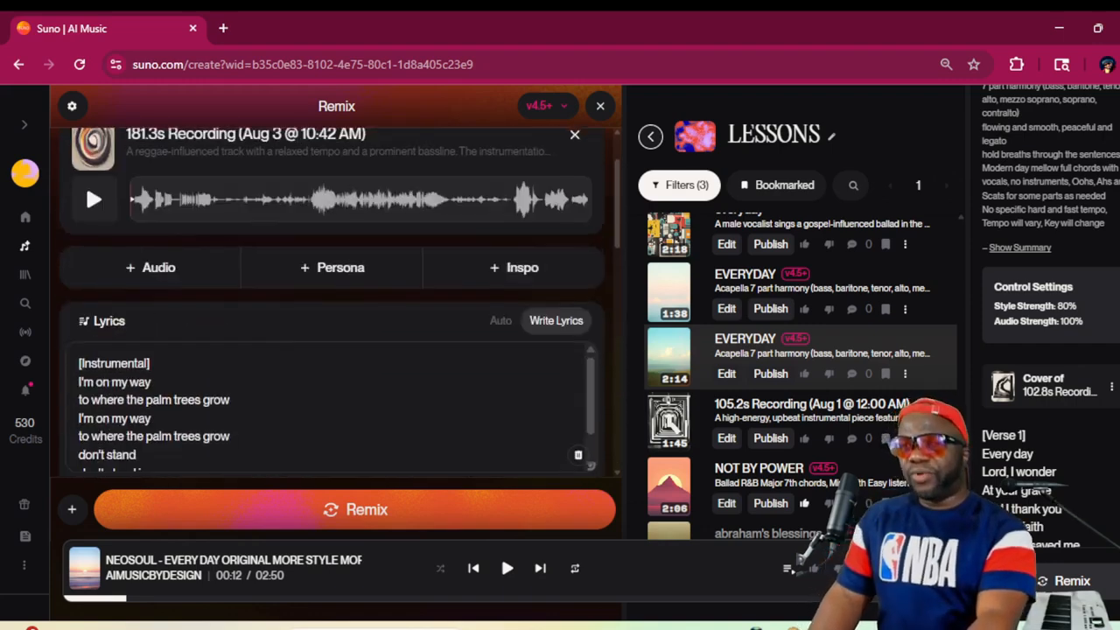
{"action": "scroll", "coordinate": [473, 385], "scroll_direction": "up", "scroll_amount": 1}
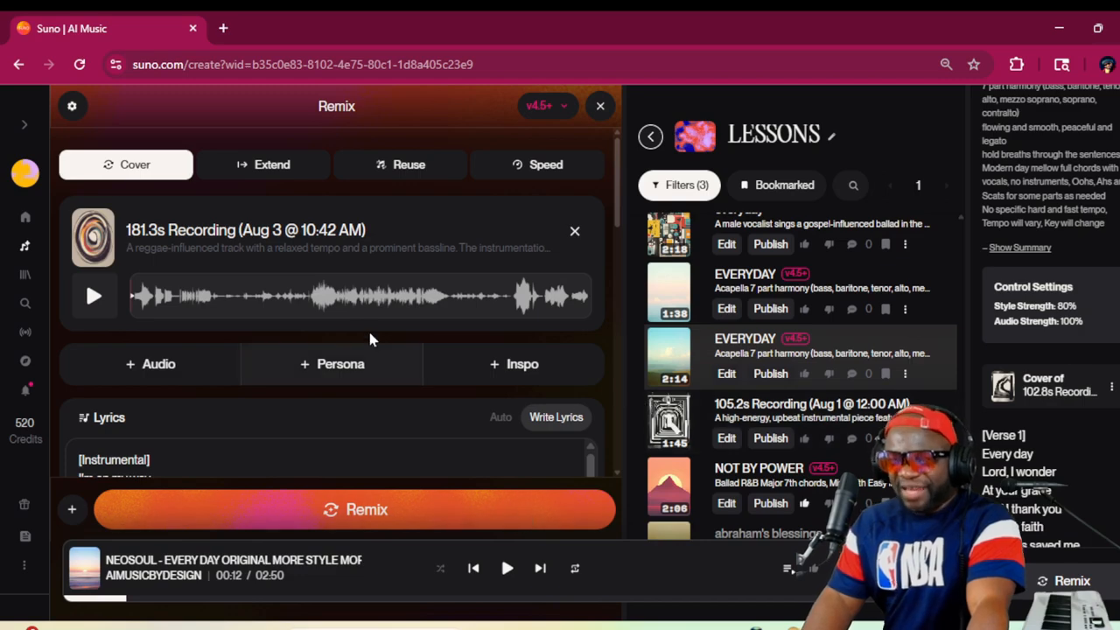
{"action": "scroll", "coordinate": [796, 273], "scroll_direction": "up", "scroll_amount": 8}
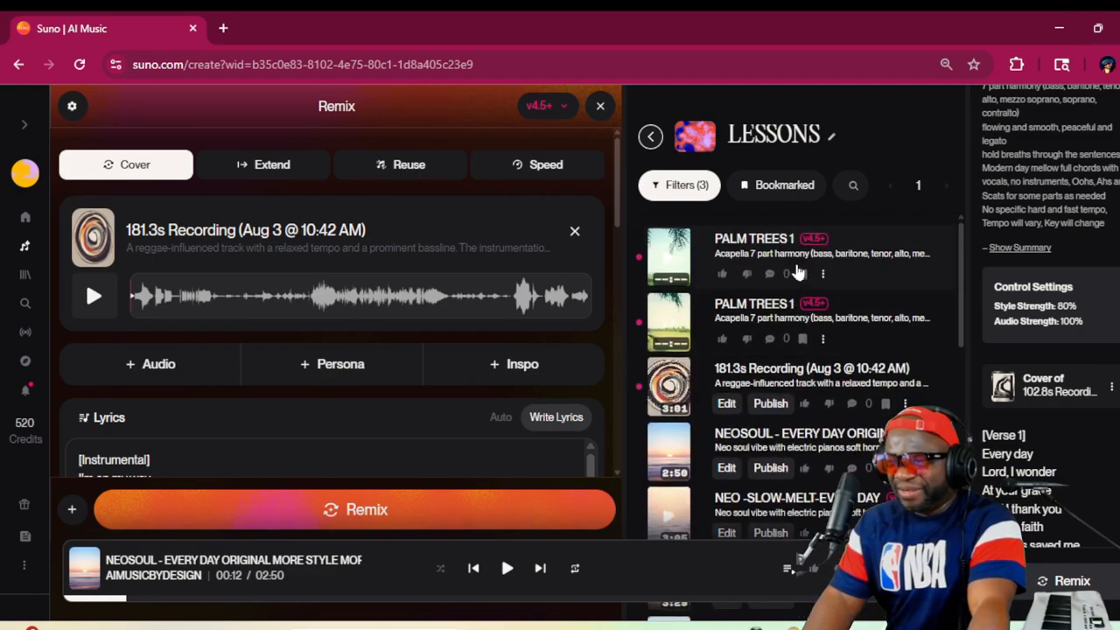
{"action": "left_click", "coordinate": [667, 326]}
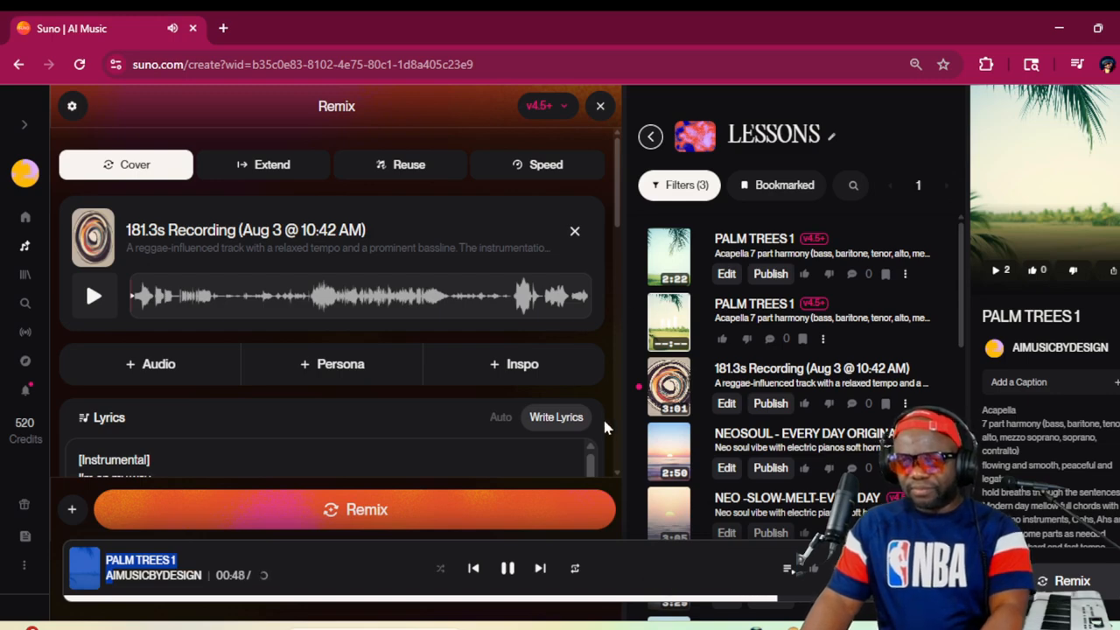
Examine the remix's styles, advanced options and song title while the generated song plays
{"action": "scroll", "coordinate": [600, 418], "scroll_direction": "down", "scroll_amount": 5}
{"action": "scroll", "coordinate": [601, 429], "scroll_direction": "down", "scroll_amount": 8}
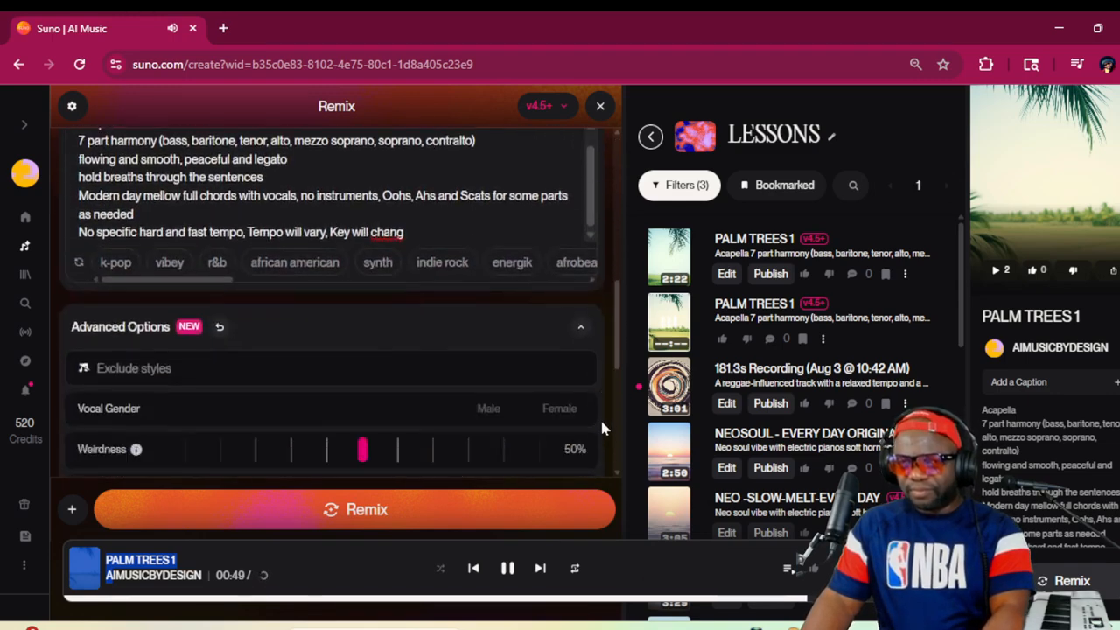
{"action": "scroll", "coordinate": [601, 429], "scroll_direction": "down", "scroll_amount": 1}
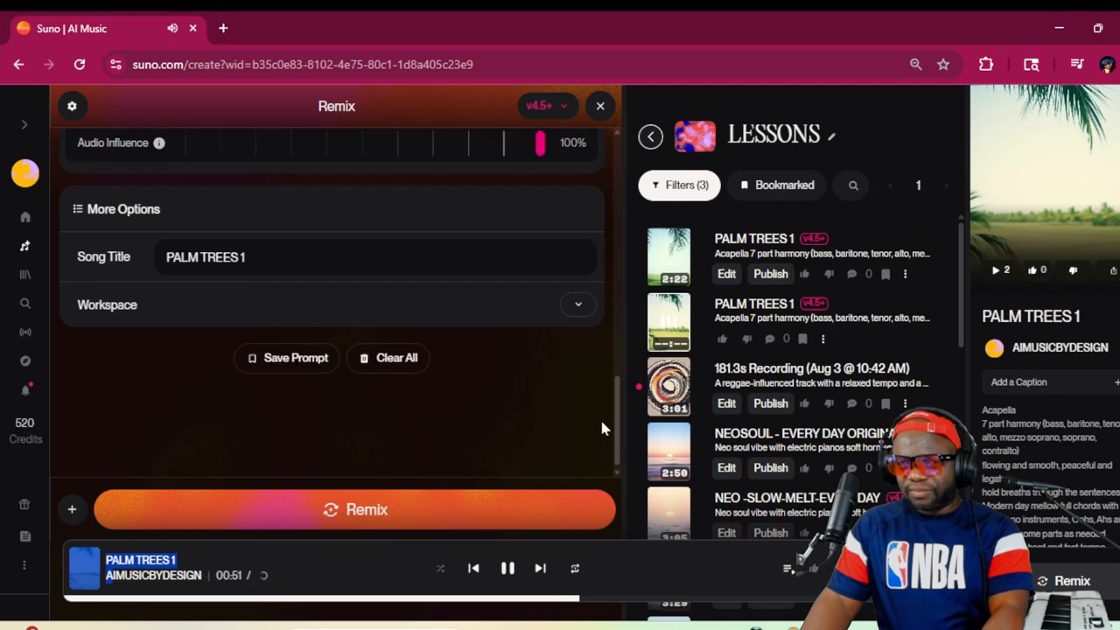
{"action": "scroll", "coordinate": [602, 429], "scroll_direction": "up", "scroll_amount": 3}
{"action": "scroll", "coordinate": [601, 429], "scroll_direction": "down", "scroll_amount": 4}
{"action": "scroll", "coordinate": [601, 429], "scroll_direction": "up", "scroll_amount": 10}
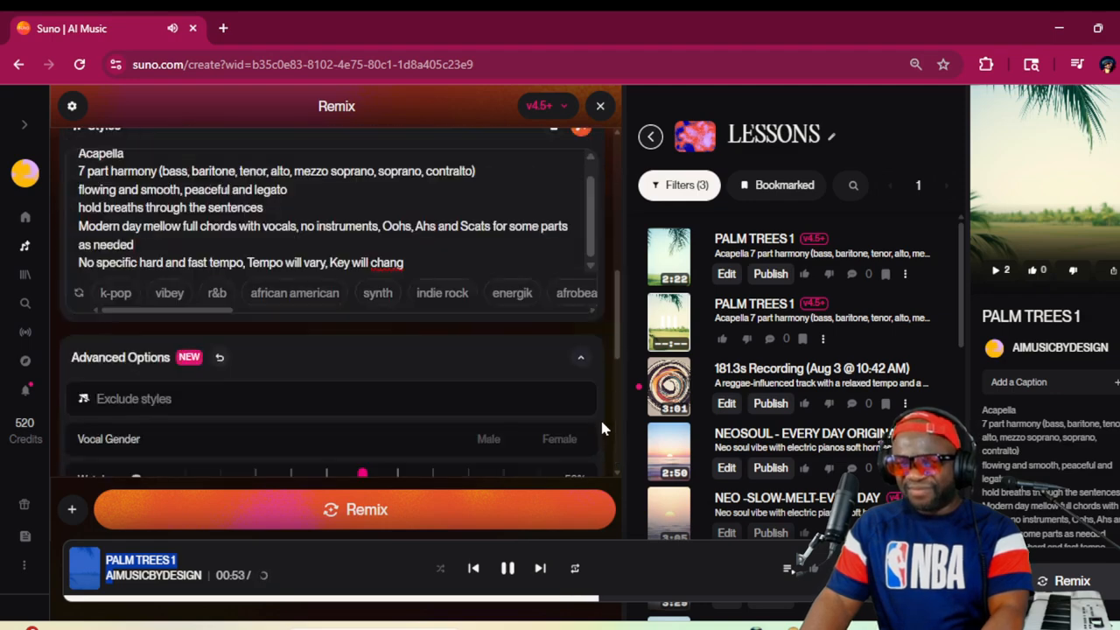
{"action": "scroll", "coordinate": [601, 426], "scroll_direction": "up", "scroll_amount": 3}
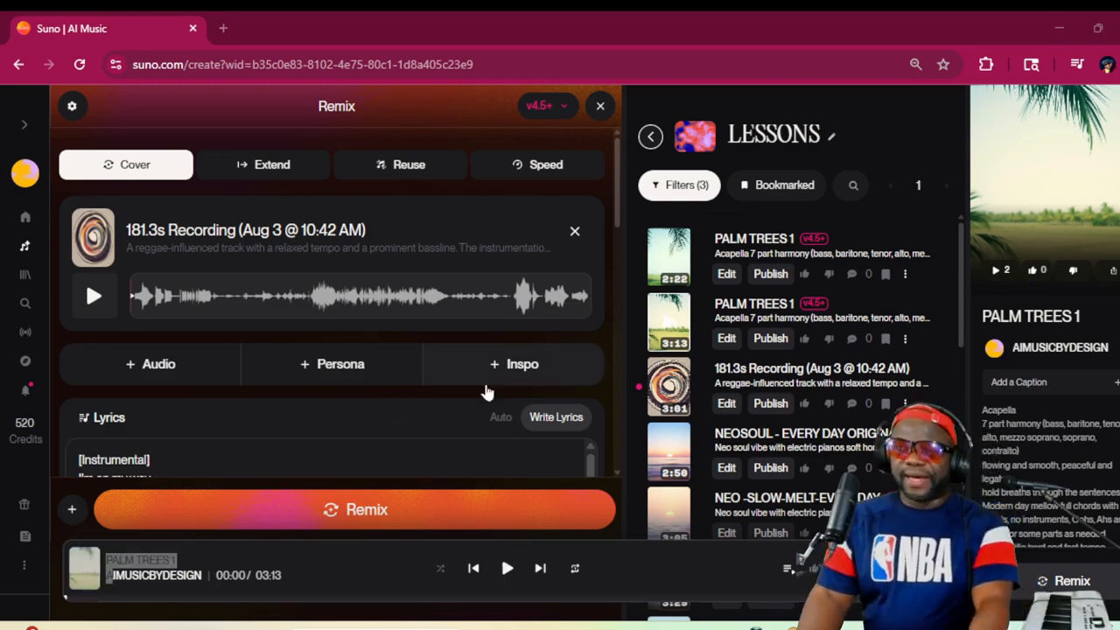
Play the original 181.3s recording for comparison with the generated covers, and pause it partway through
{"action": "left_click", "coordinate": [670, 391]}
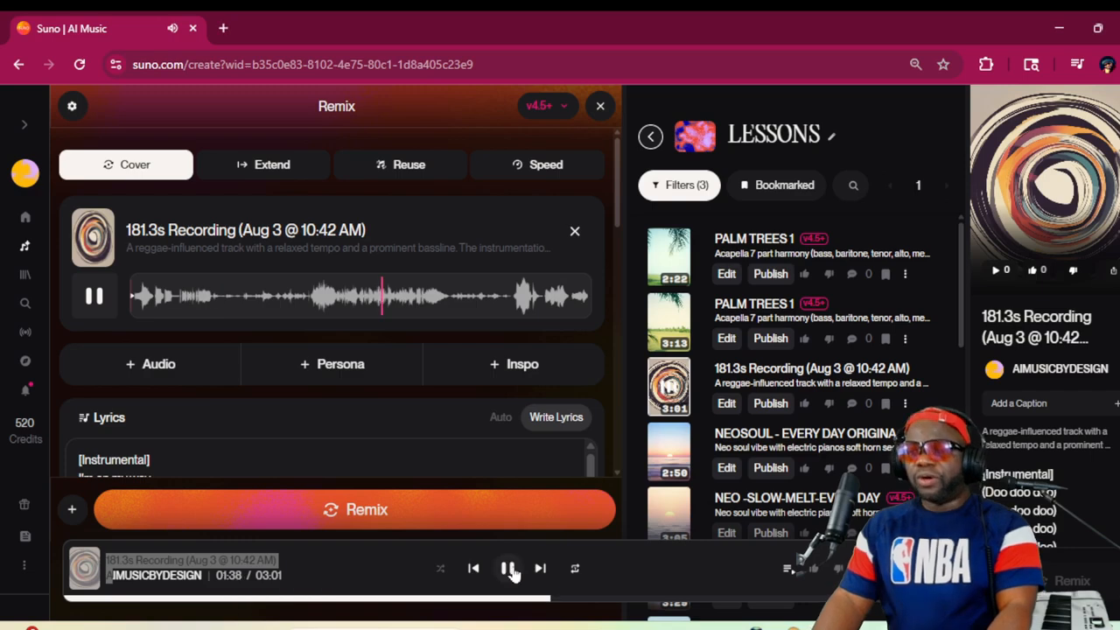
{"action": "left_click", "coordinate": [507, 568]}
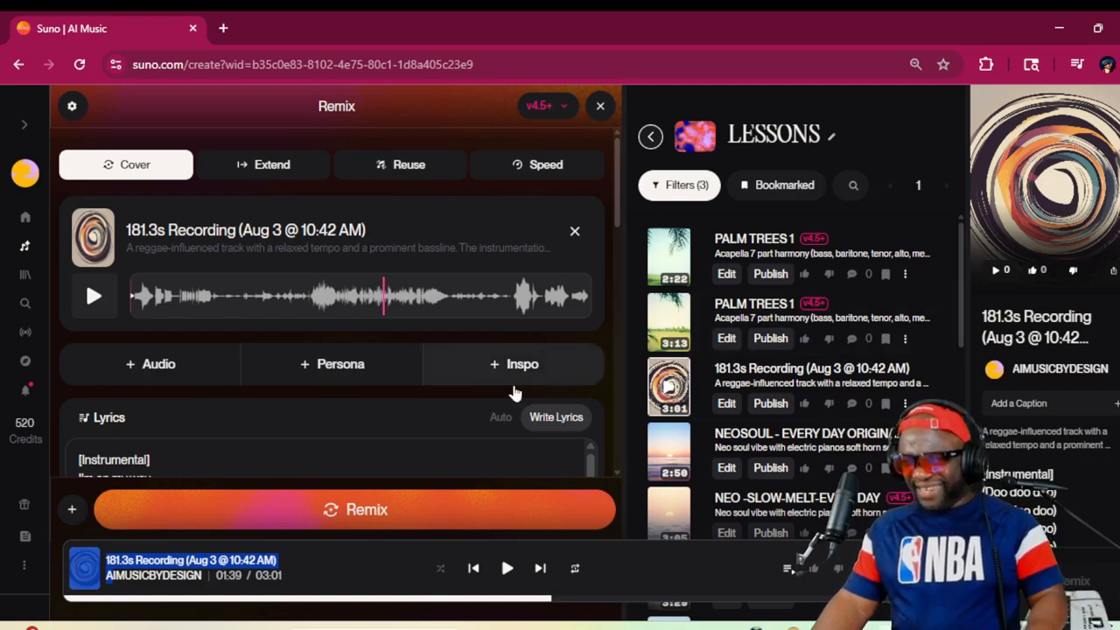
{"action": "scroll", "coordinate": [552, 416], "scroll_direction": "down", "scroll_amount": 10}
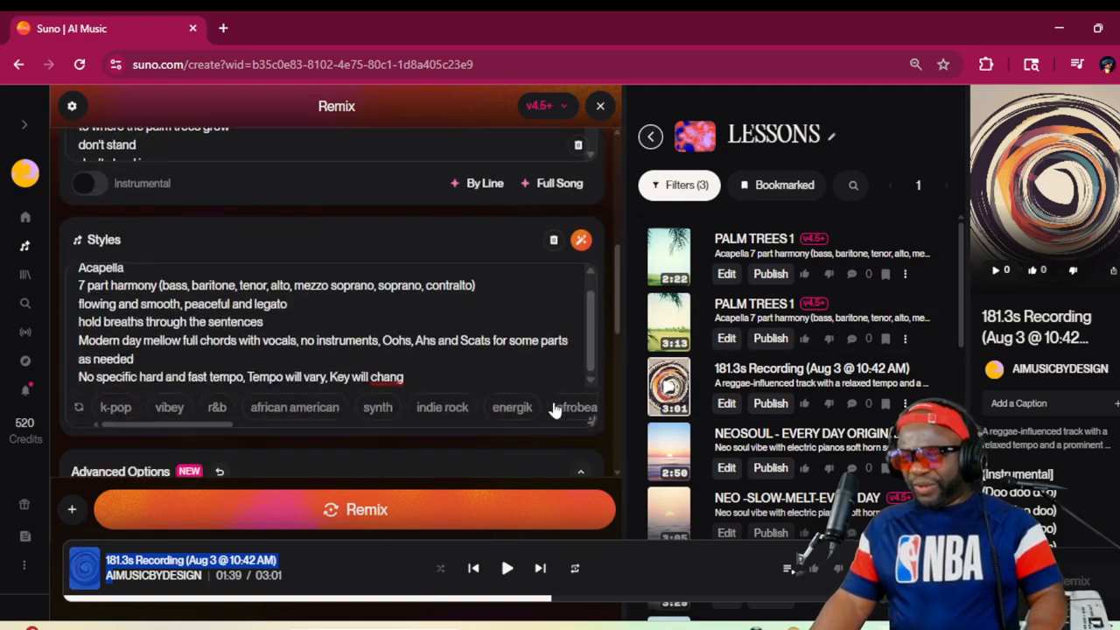
Change the remix's song title to "GROW PALM 2"
{"action": "scroll", "coordinate": [554, 408], "scroll_direction": "down", "scroll_amount": 2}
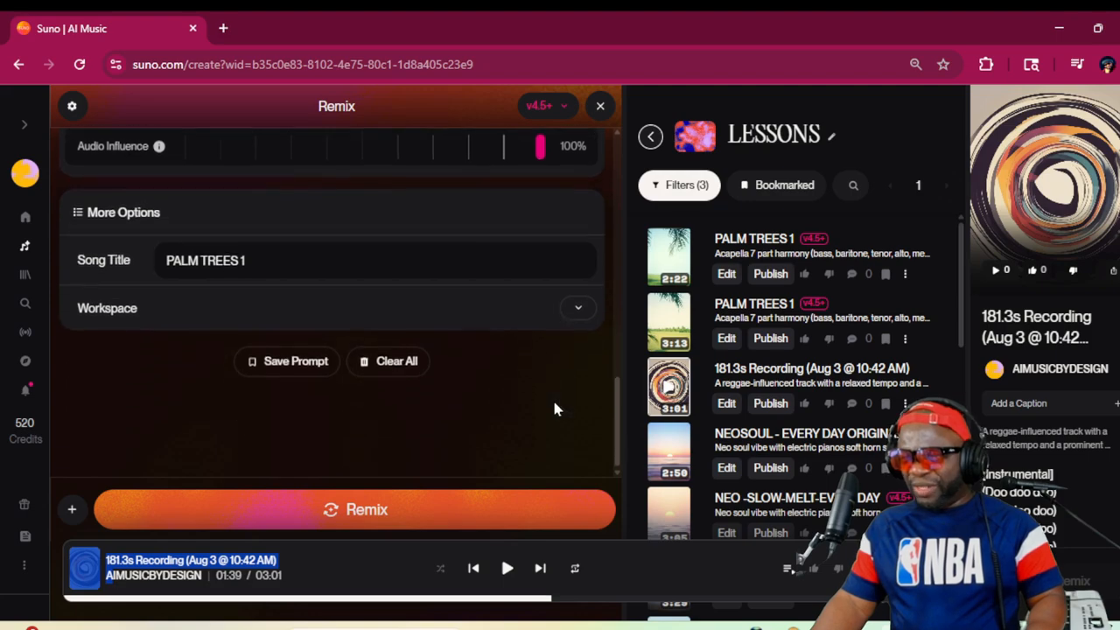
{"action": "scroll", "coordinate": [554, 409], "scroll_direction": "up", "scroll_amount": 5}
{"action": "scroll", "coordinate": [552, 408], "scroll_direction": "down", "scroll_amount": 5}
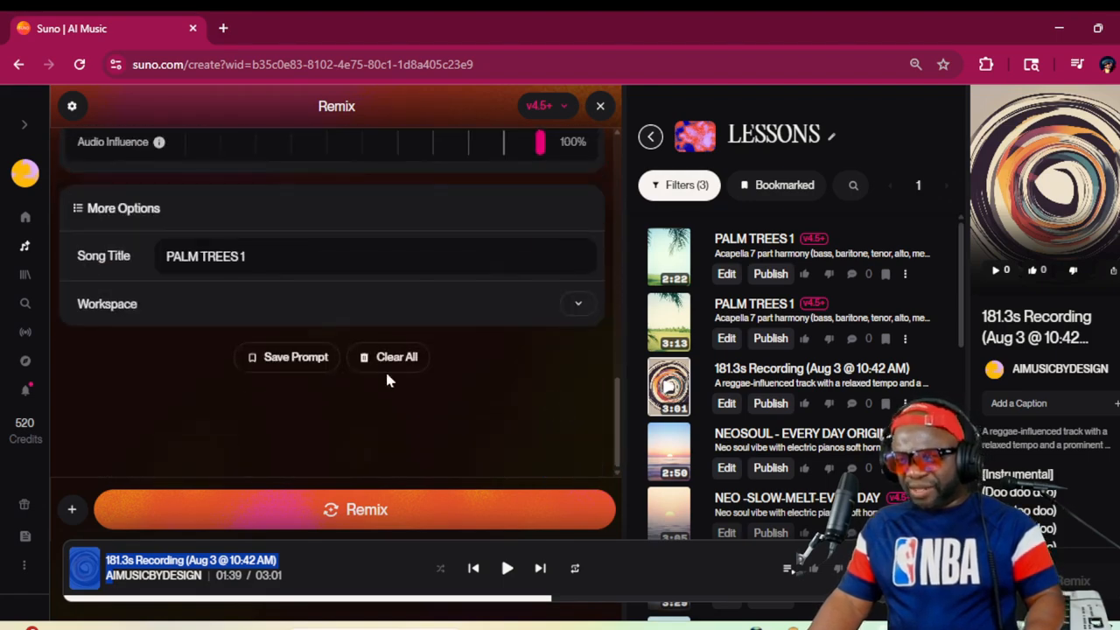
{"action": "key", "text": "BackSpace"}
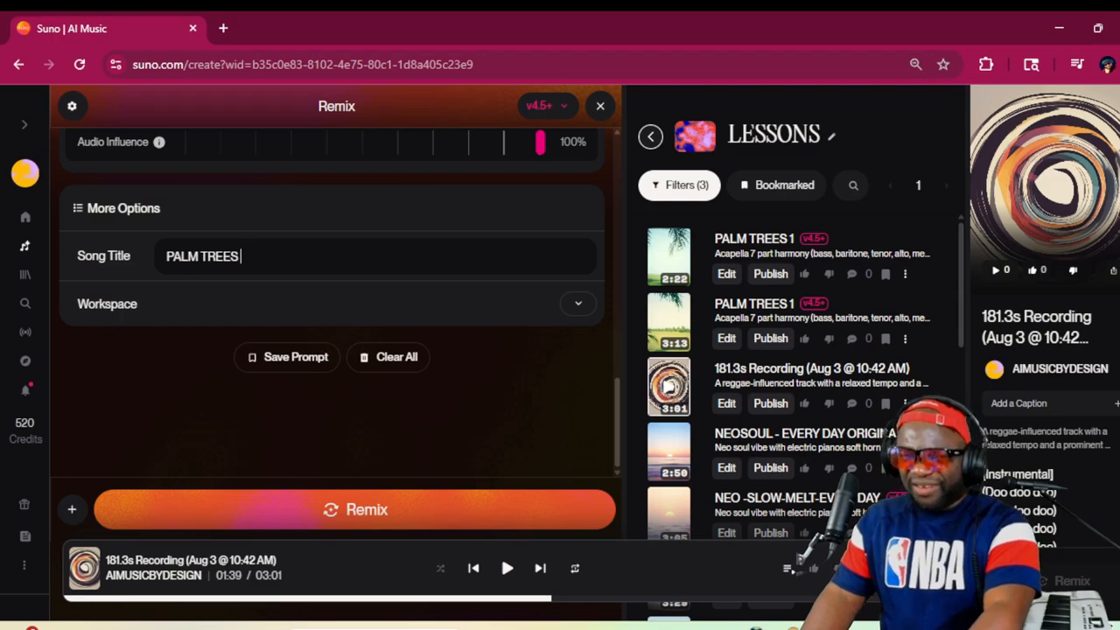
{"action": "left_click", "coordinate": [167, 257]}
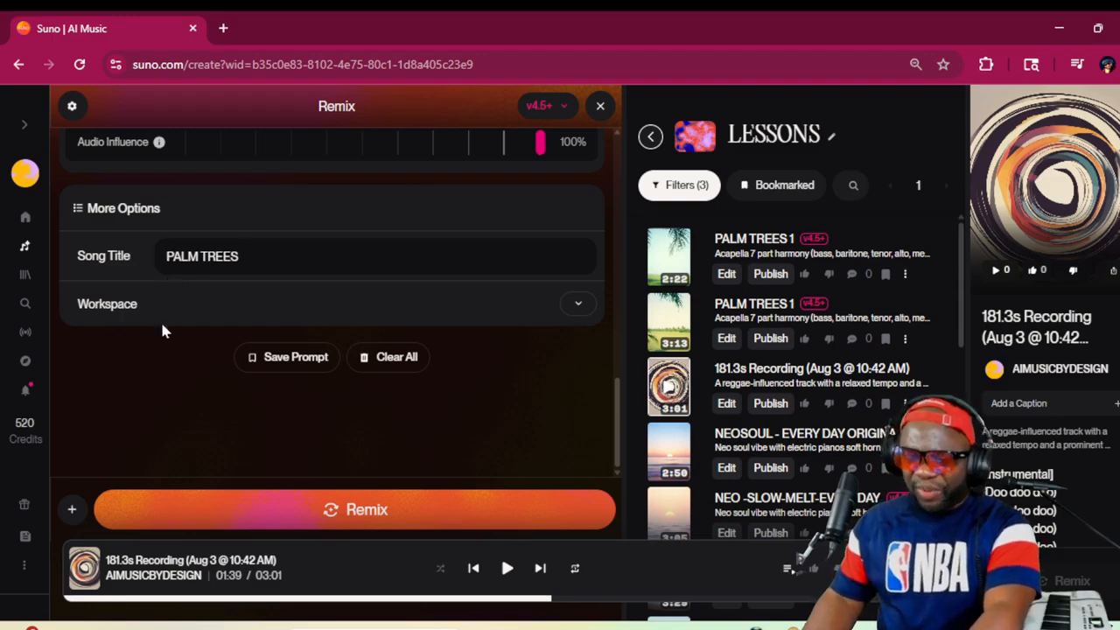
{"action": "type", "text": "GROW"}
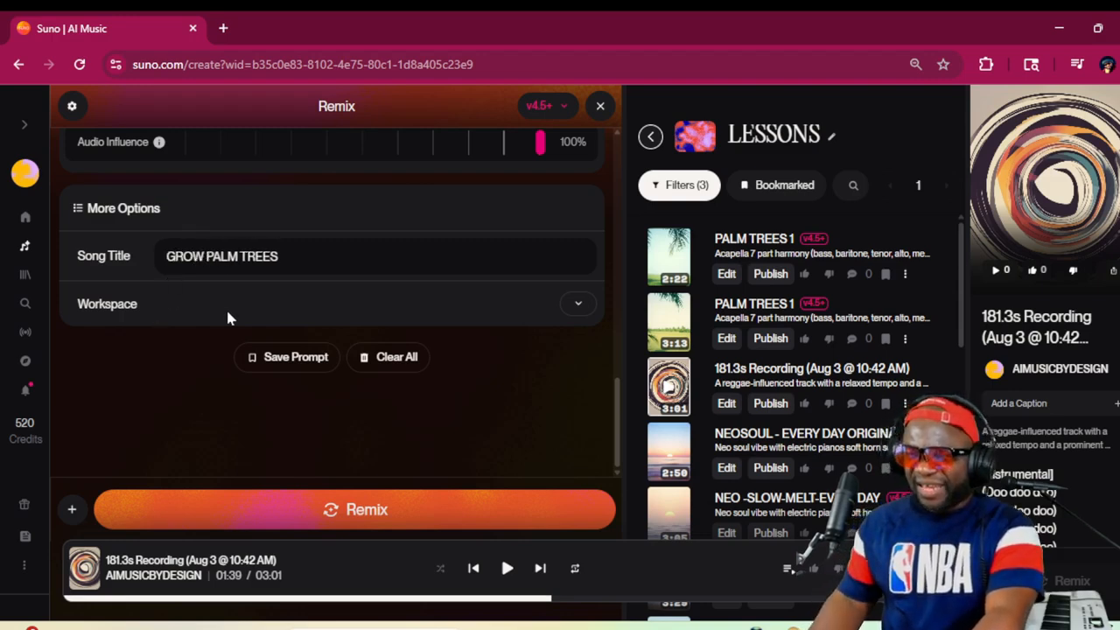
{"action": "double_click", "coordinate": [254, 256]}
{"action": "type", "text": "2"}
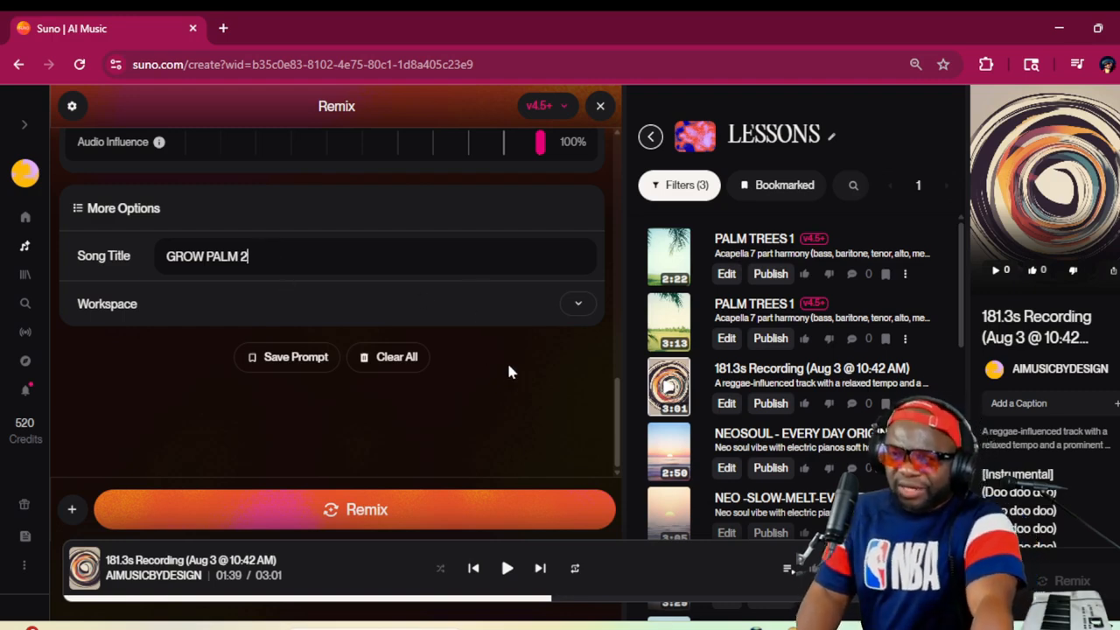
Set the remix's vocal gender to Male and review its styles and advanced options
{"action": "scroll", "coordinate": [456, 371], "scroll_direction": "up", "scroll_amount": 2}
{"action": "scroll", "coordinate": [456, 371], "scroll_direction": "up", "scroll_amount": 3}
{"action": "scroll", "coordinate": [458, 370], "scroll_direction": "down", "scroll_amount": 3}
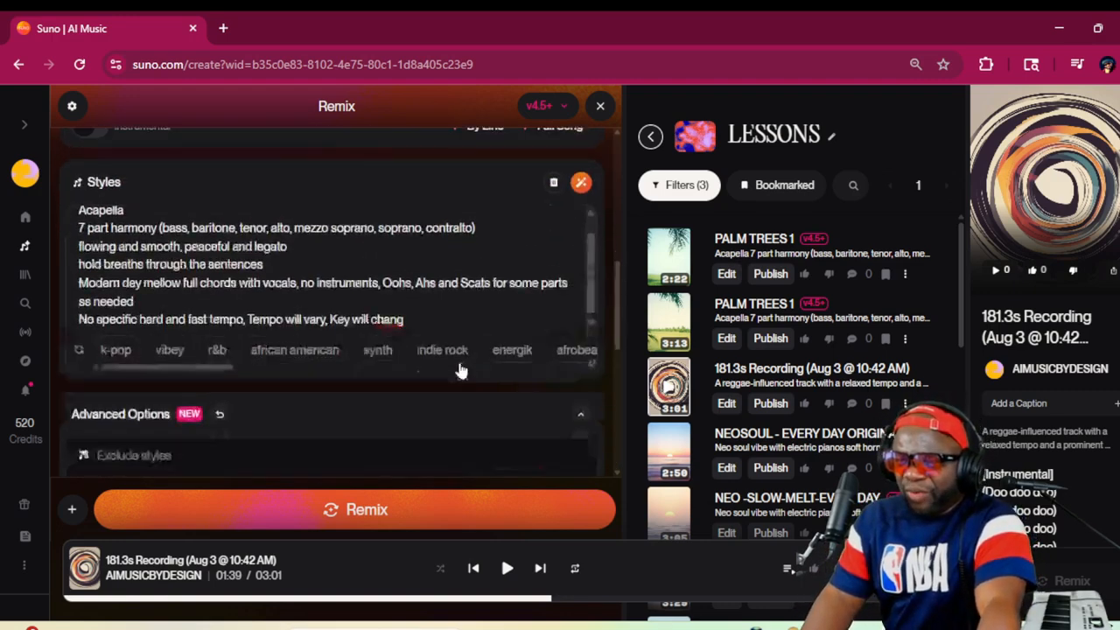
{"action": "left_click", "coordinate": [490, 189]}
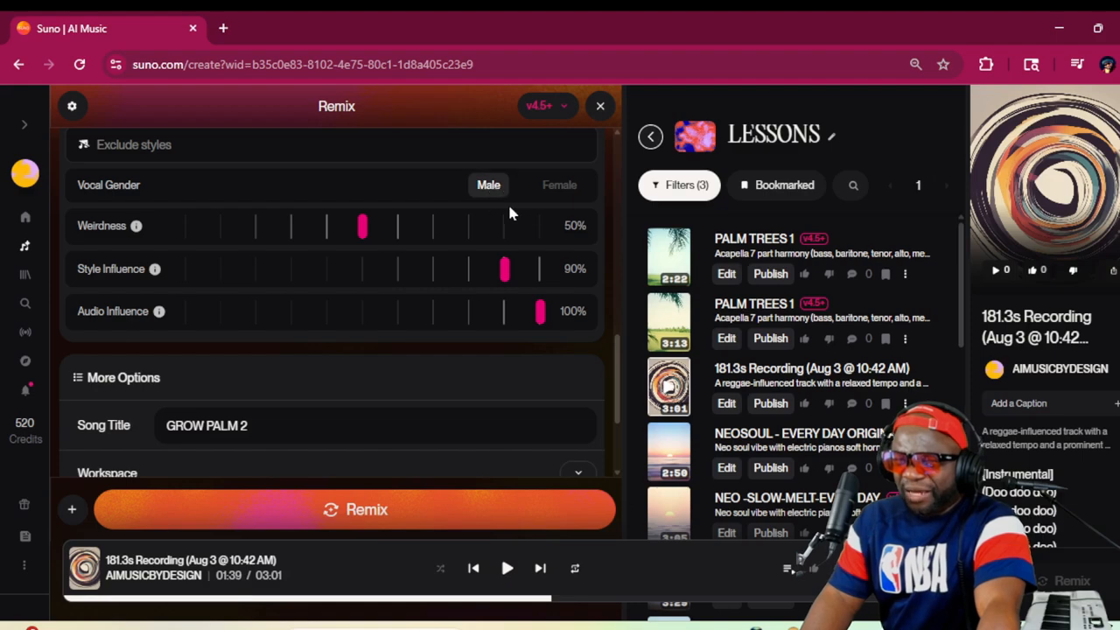
{"action": "scroll", "coordinate": [397, 344], "scroll_direction": "up", "scroll_amount": 3}
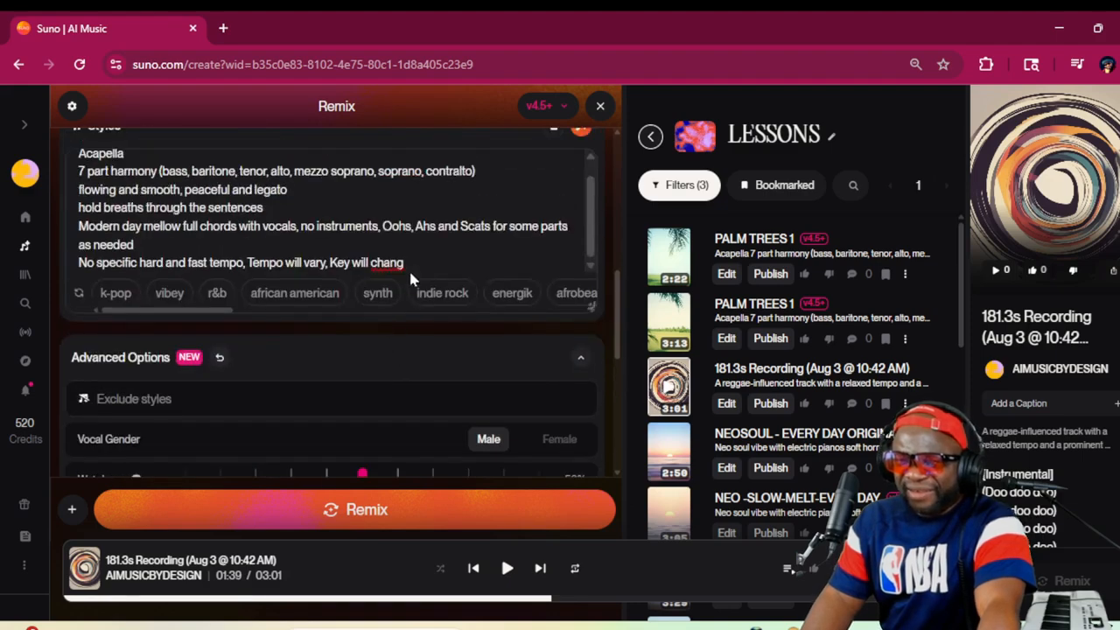
{"action": "scroll", "coordinate": [417, 268], "scroll_direction": "down", "scroll_amount": 3}
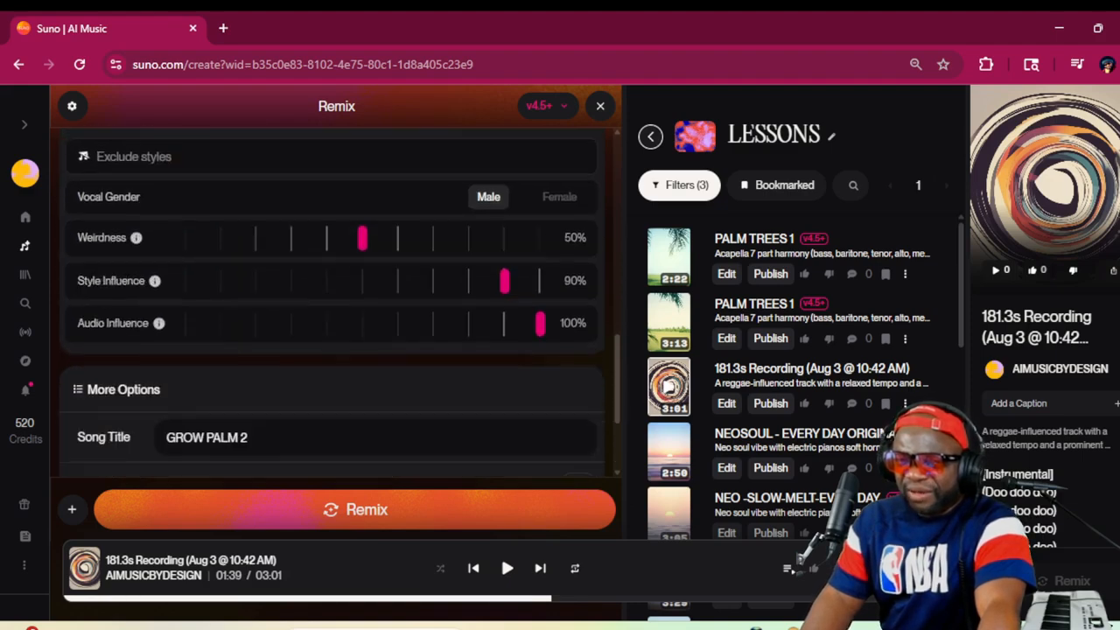
{"action": "scroll", "coordinate": [418, 267], "scroll_direction": "up", "scroll_amount": 4}
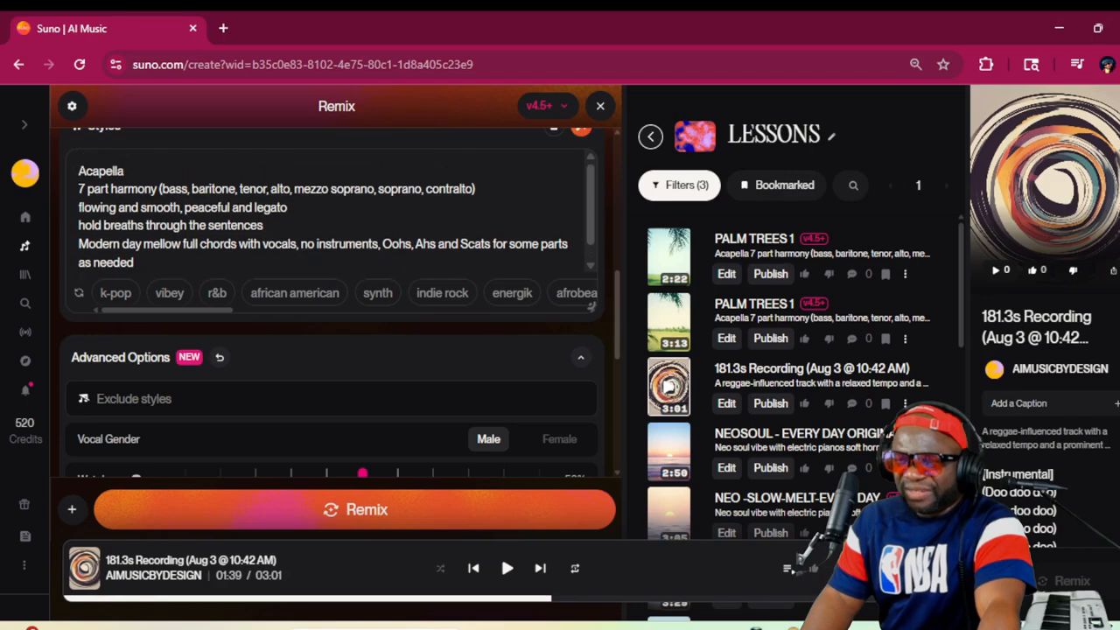
{"action": "scroll", "coordinate": [350, 245], "scroll_direction": "down", "scroll_amount": 5}
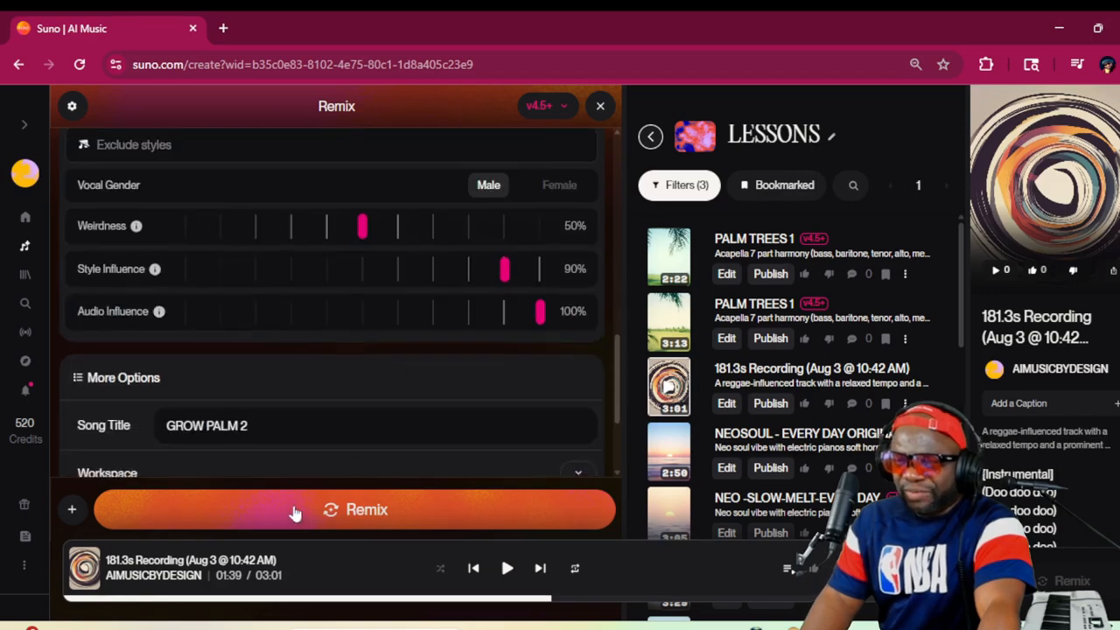
Play the 2:22 version of "PALM TREES 1" and generate the "GROW PALM 2" cover
{"action": "left_click", "coordinate": [669, 258]}
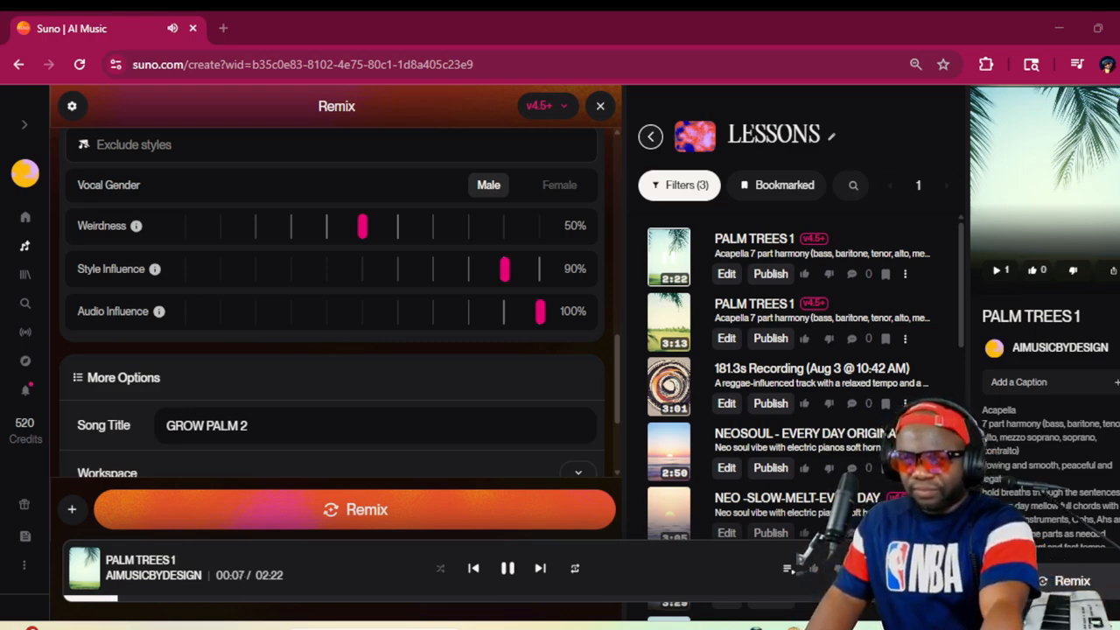
{"action": "left_click", "coordinate": [462, 513]}
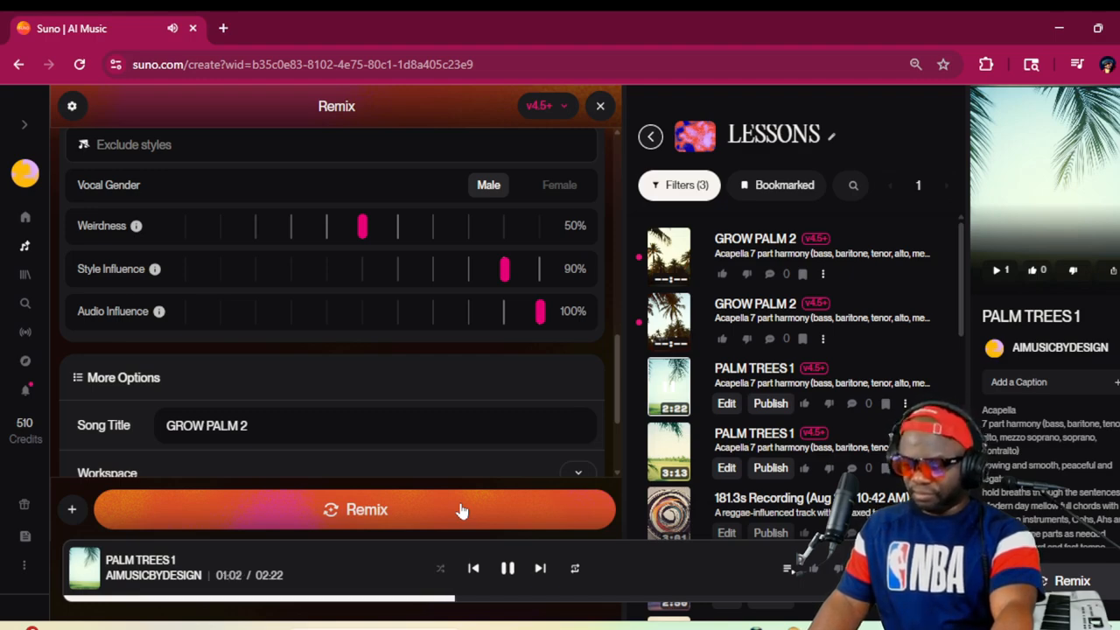
{"action": "right_click", "coordinate": [461, 510]}
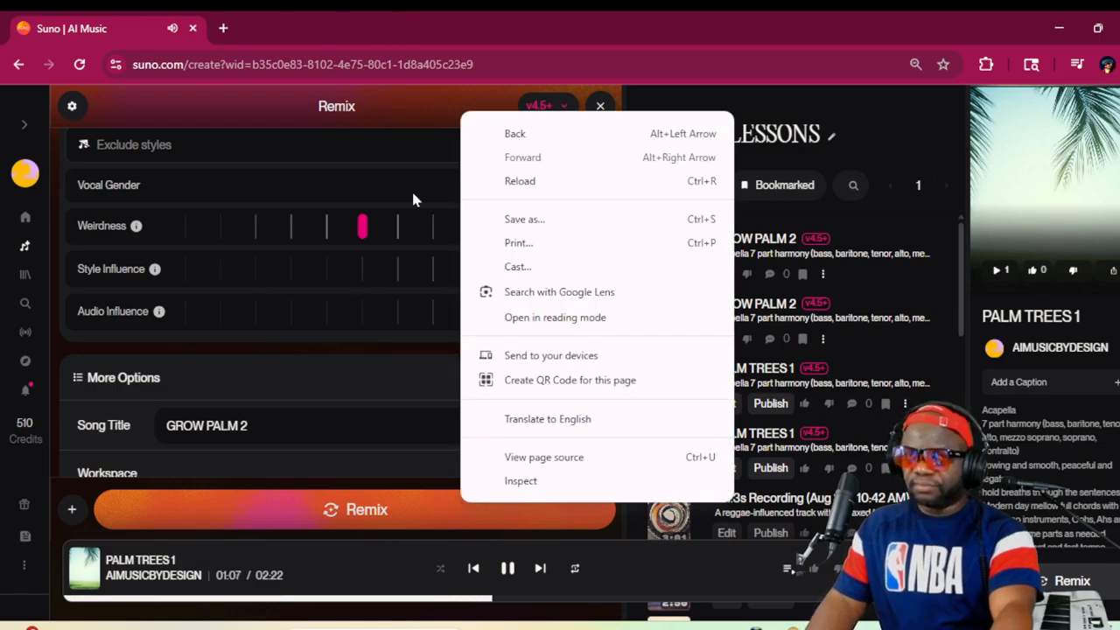
{"action": "left_click", "coordinate": [473, 10]}
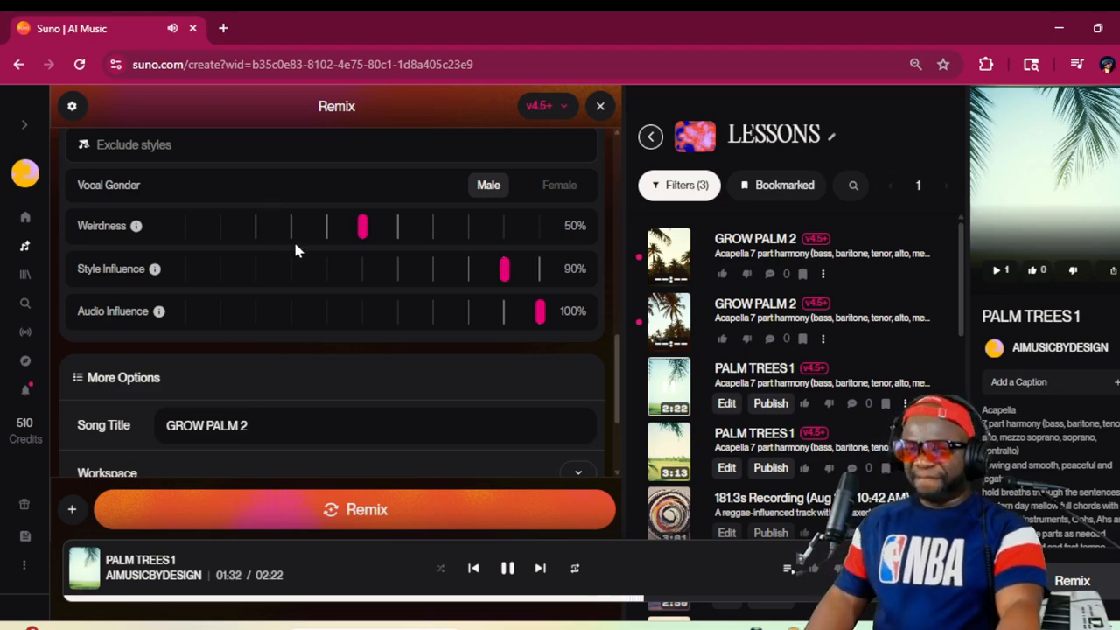
Add the line "bARBER SHOP STYLE (NO INSTRUMENTS. ONLY VOCALS)" below "Acapella" in the remix's styles
{"action": "scroll", "coordinate": [293, 271], "scroll_direction": "up", "scroll_amount": 2}
{"action": "scroll", "coordinate": [295, 283], "scroll_direction": "up", "scroll_amount": 3}
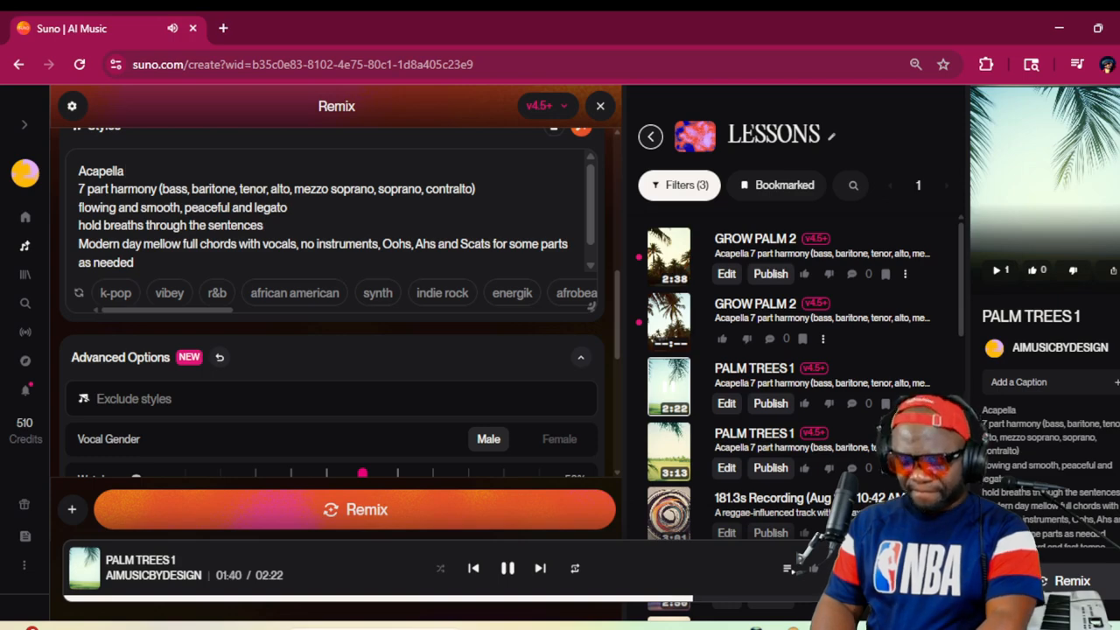
{"action": "key", "text": "Return"}
{"action": "type", "text": "bARBER"}
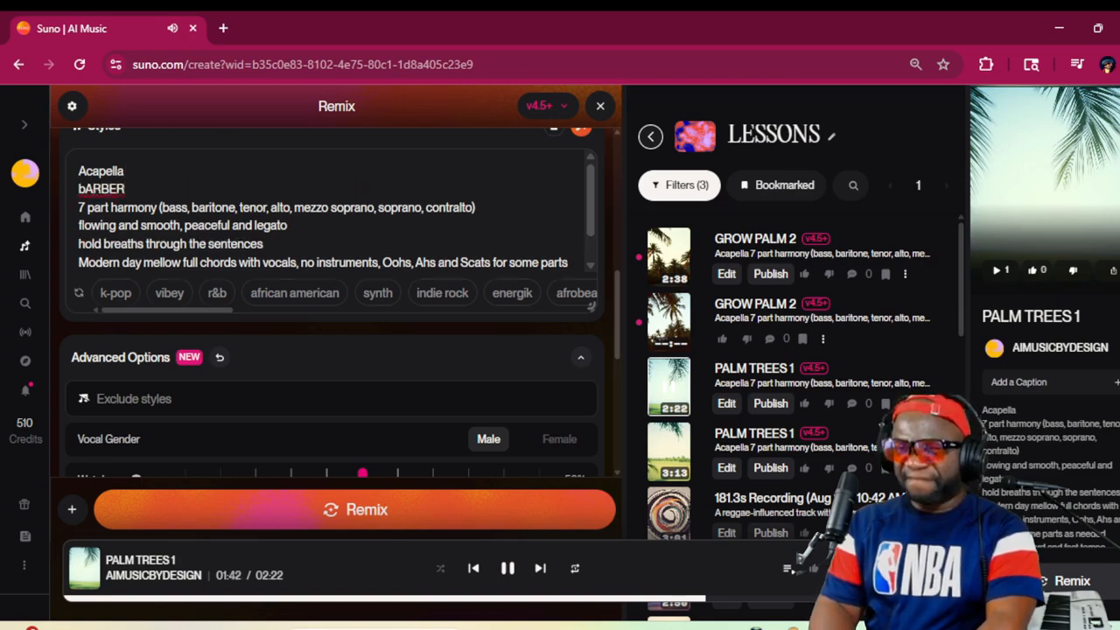
{"action": "type", "text": " SHOP STY"}
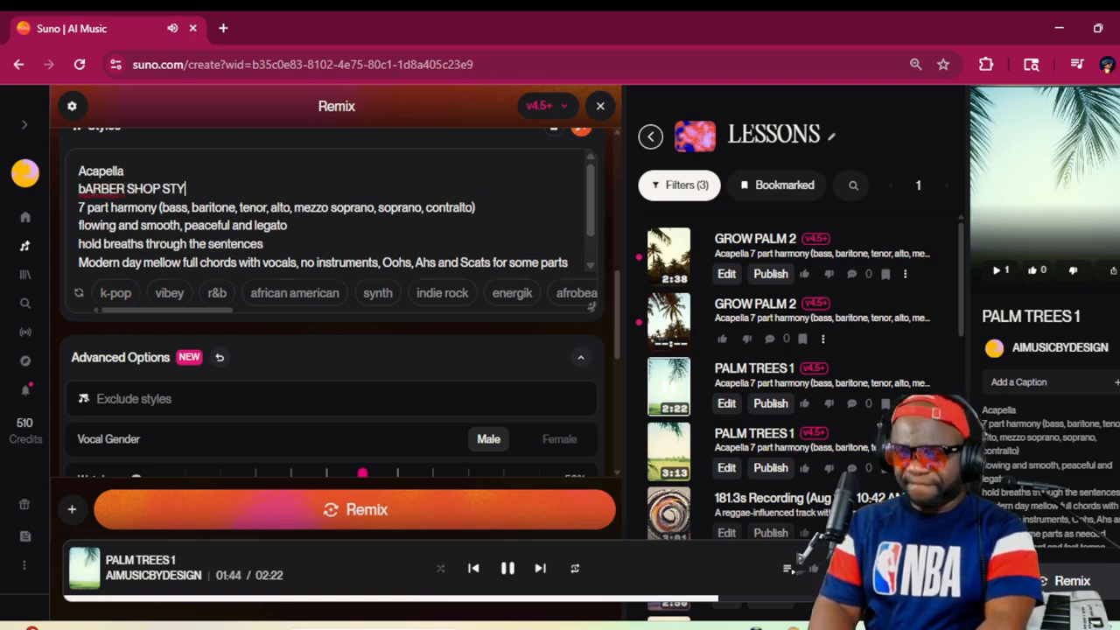
{"action": "type", "text": "LE (N"}
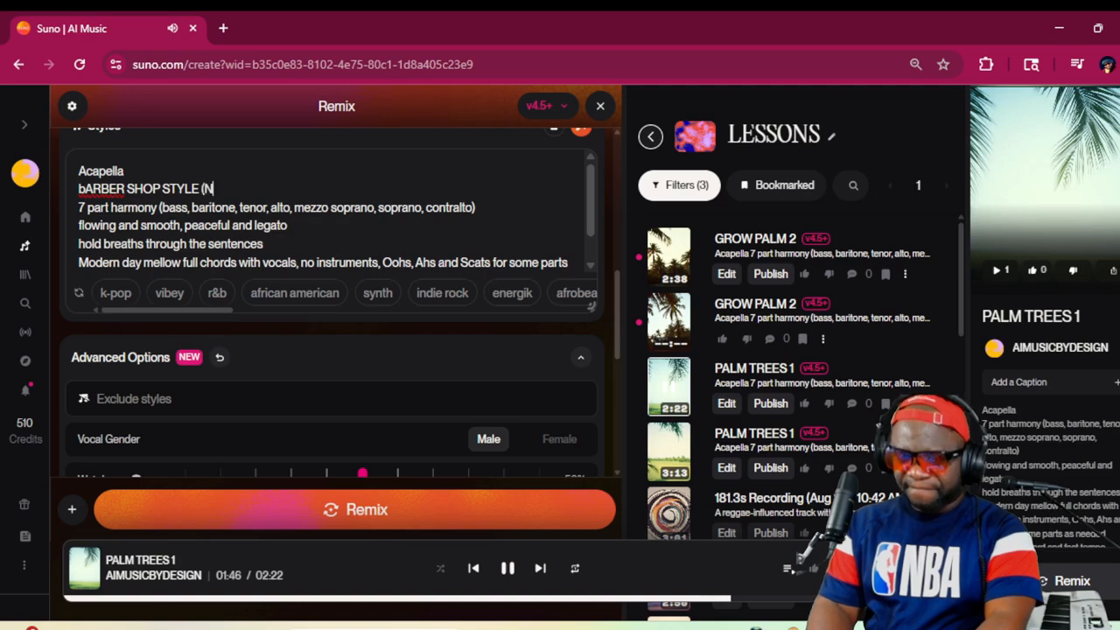
{"action": "type", "text": "O INSTRUMEN"}
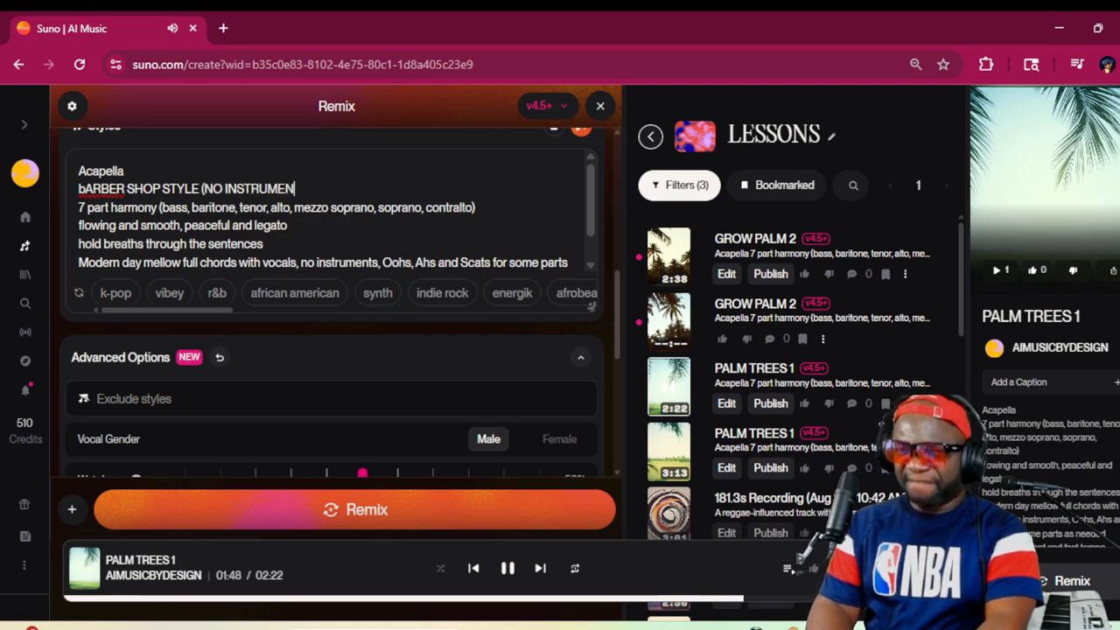
{"action": "type", "text": "TS. ONLY V"}
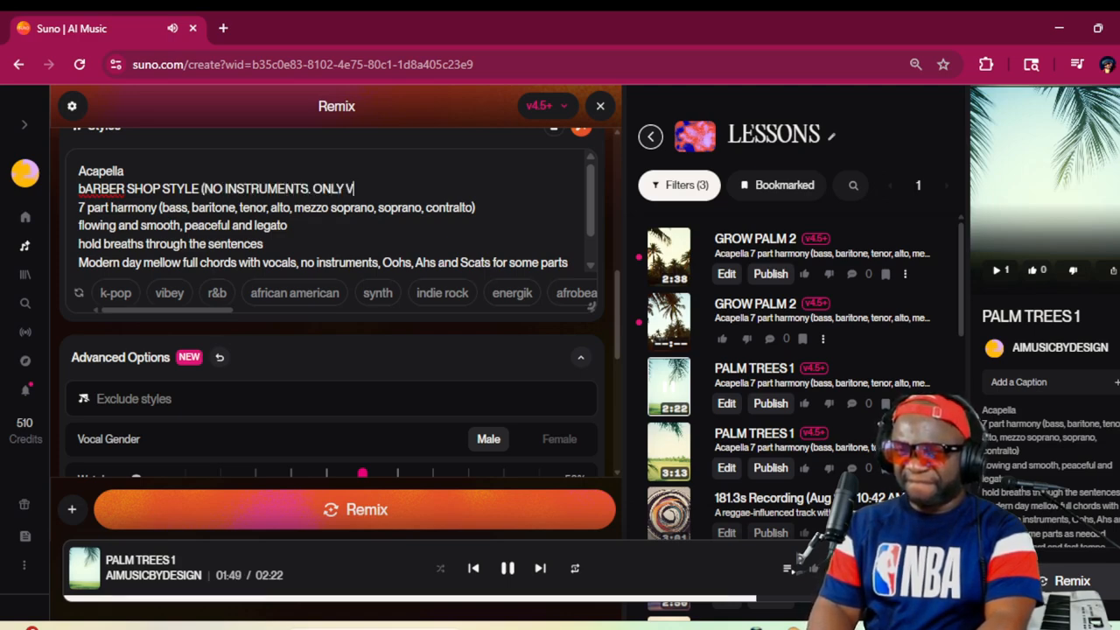
{"action": "type", "text": "OCALS"}
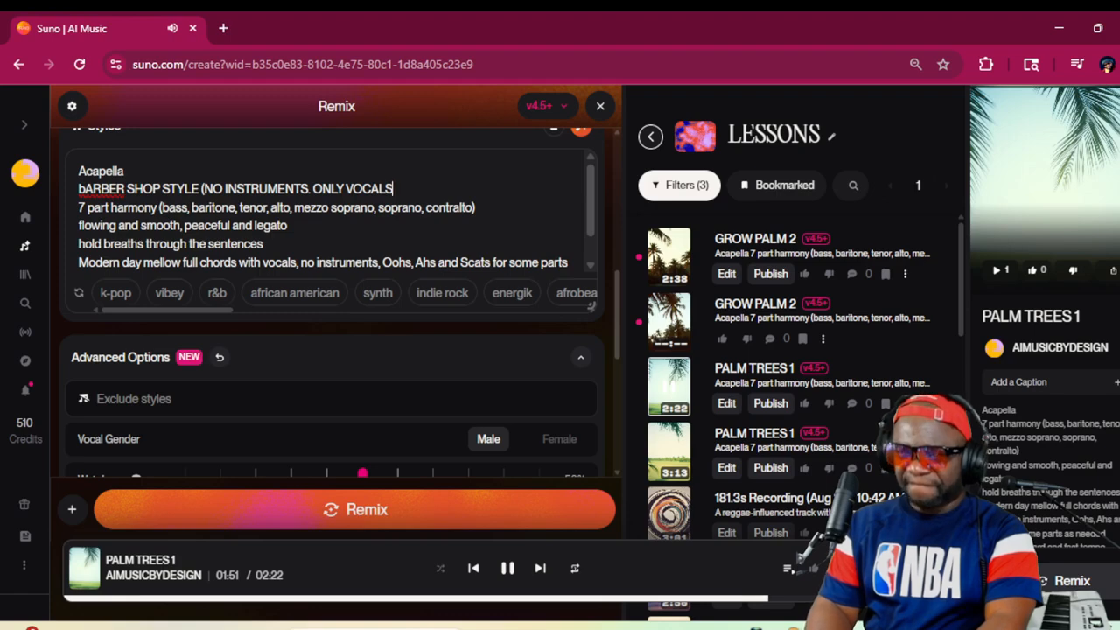
{"action": "type", "text": ")"}
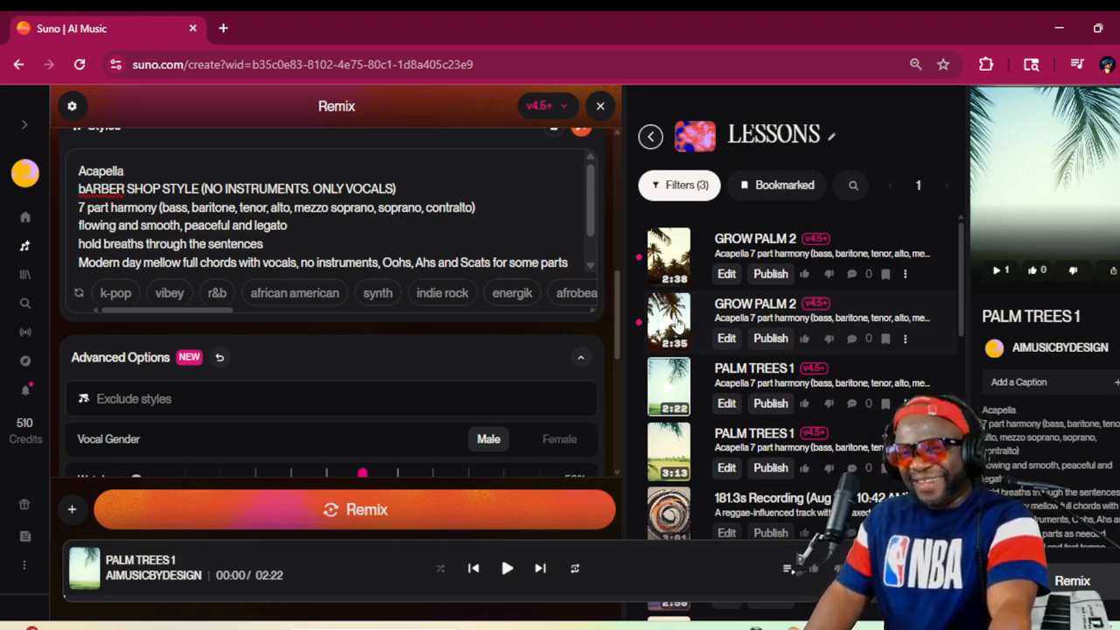
Play the 2:35 version of "GROW PALM 2" and then the 2:38 version for comparison, and pause playback
{"action": "left_click", "coordinate": [668, 322]}
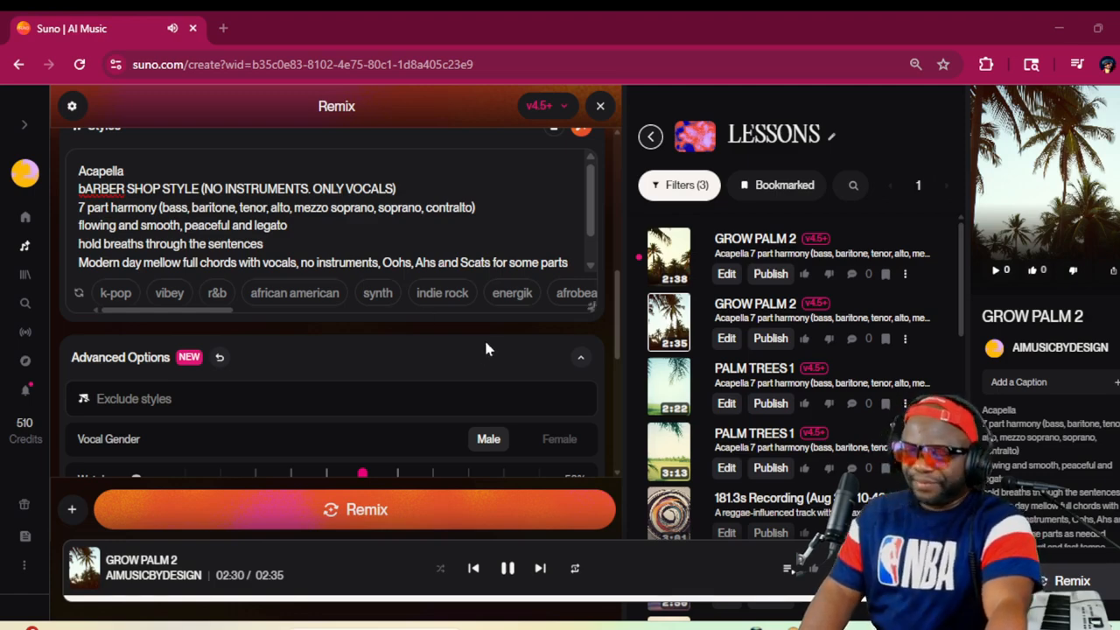
{"action": "left_click", "coordinate": [671, 256]}
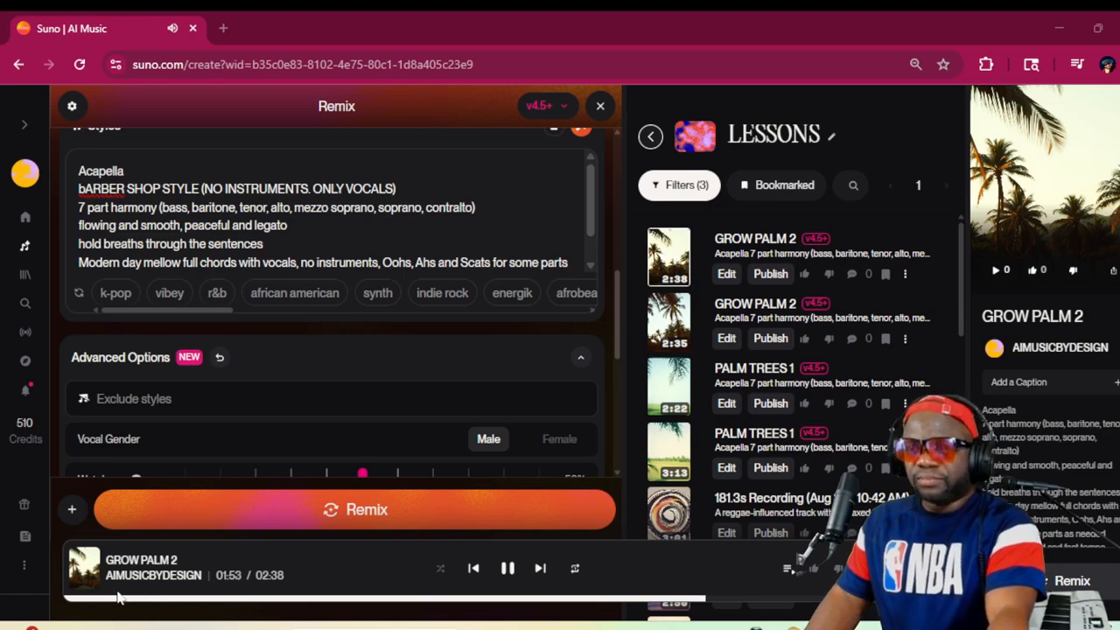
{"action": "scroll", "coordinate": [451, 376], "scroll_direction": "down", "scroll_amount": 1}
{"action": "scroll", "coordinate": [450, 381], "scroll_direction": "down", "scroll_amount": 2}
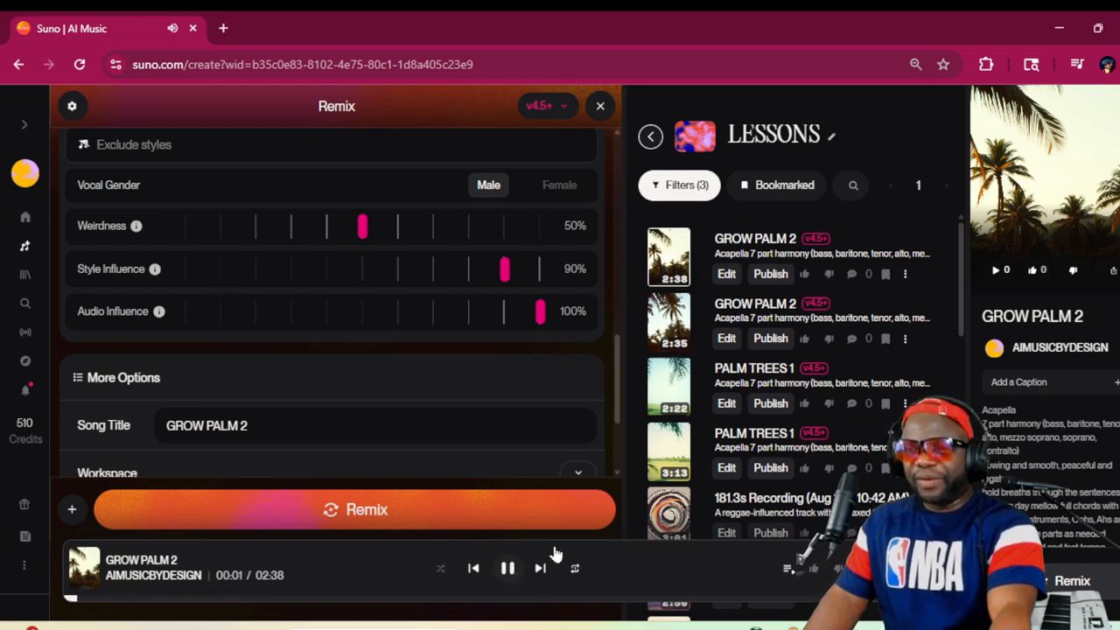
{"action": "left_click", "coordinate": [507, 568]}
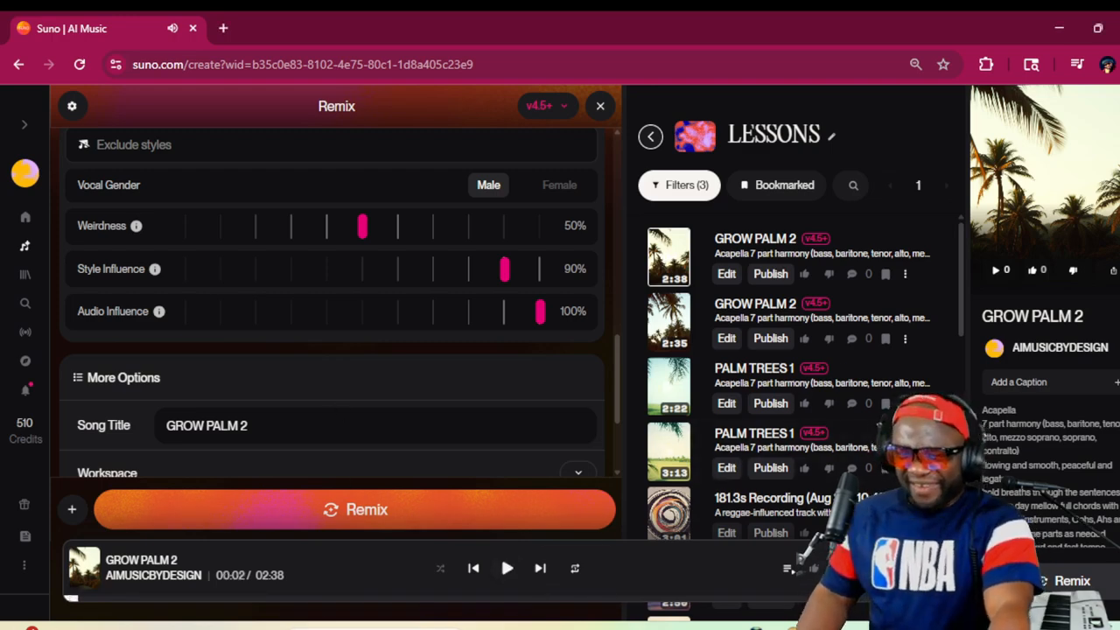
Generate another cover titled "GROW PALM 3" with Audio Influence at 70% and Style Influence at 79%
{"action": "key", "text": "BackSpace"}
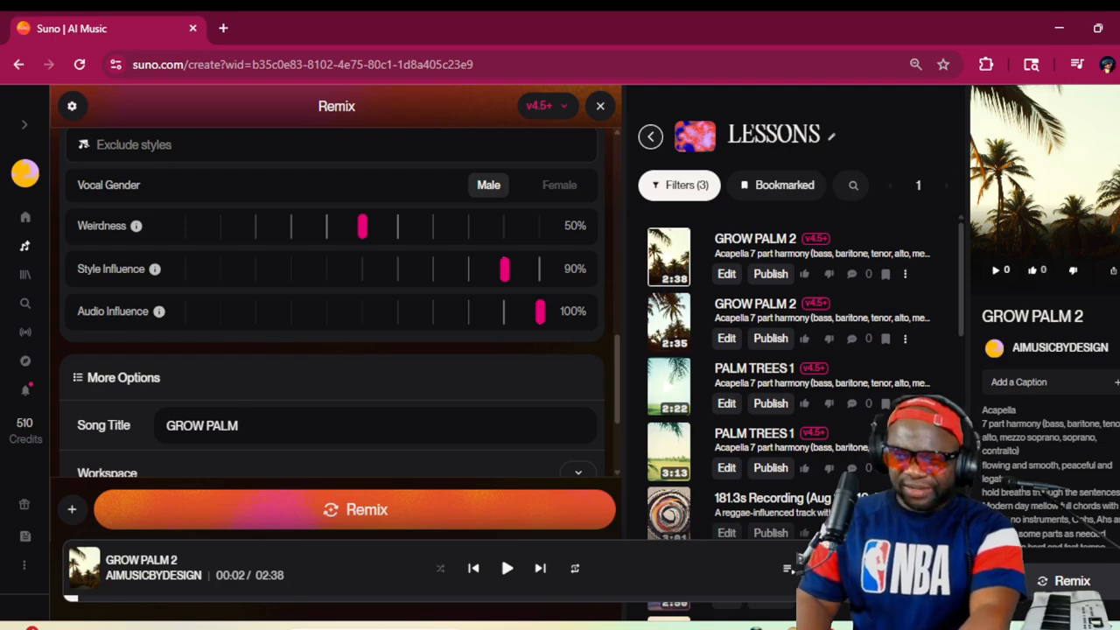
{"action": "type", "text": "3"}
{"action": "left_click_drag", "start_coordinate": [536, 313], "coordinate": [436, 318]}
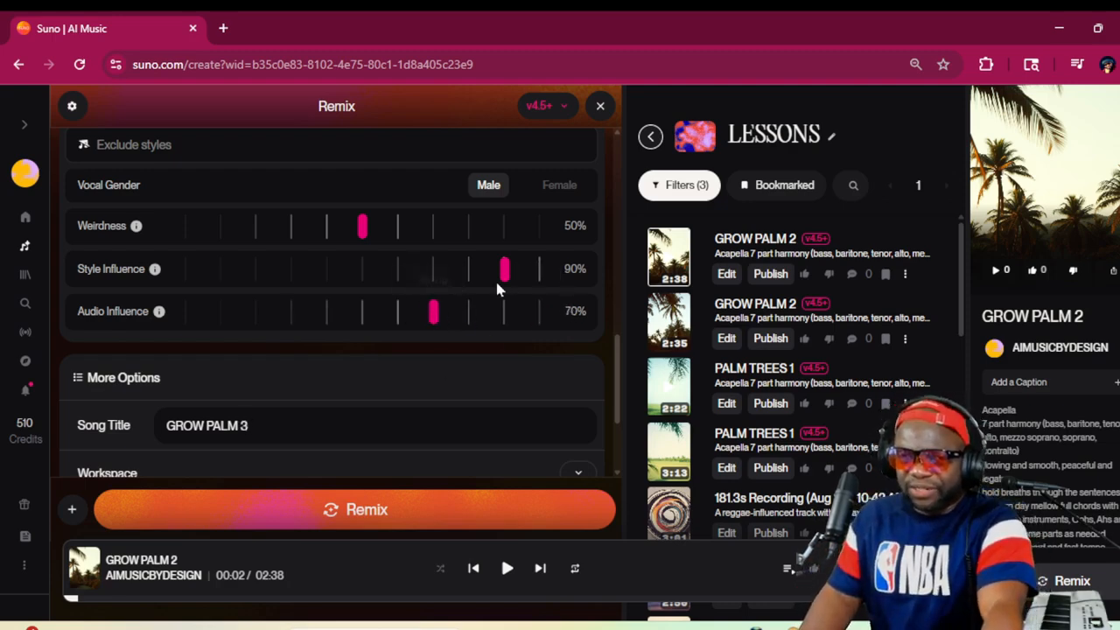
{"action": "left_click_drag", "start_coordinate": [496, 276], "coordinate": [465, 269]}
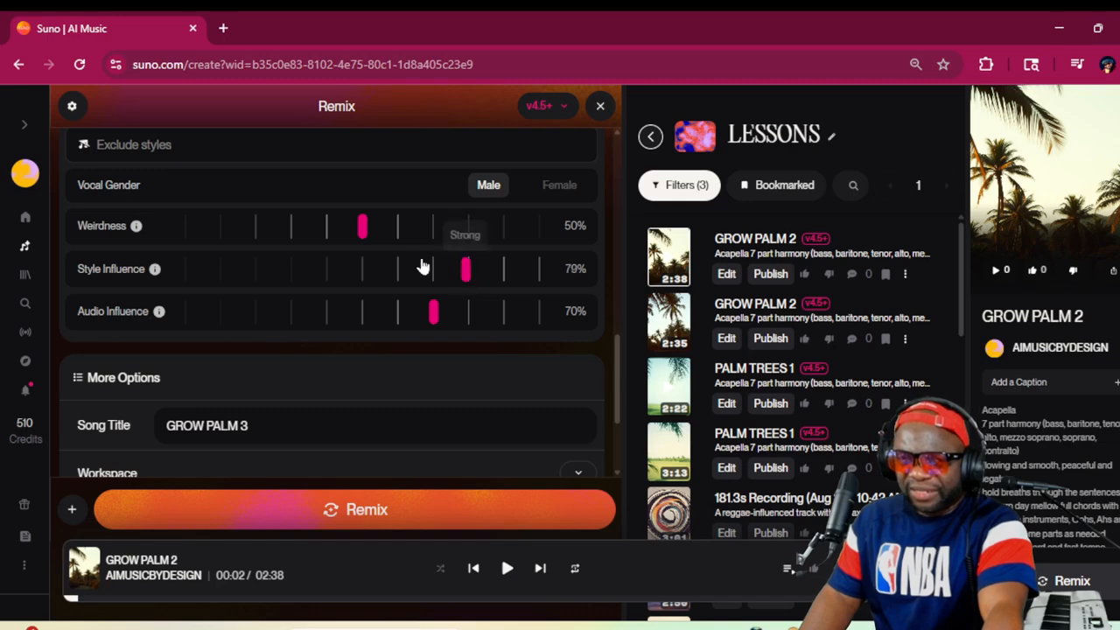
{"action": "left_click", "coordinate": [391, 512]}
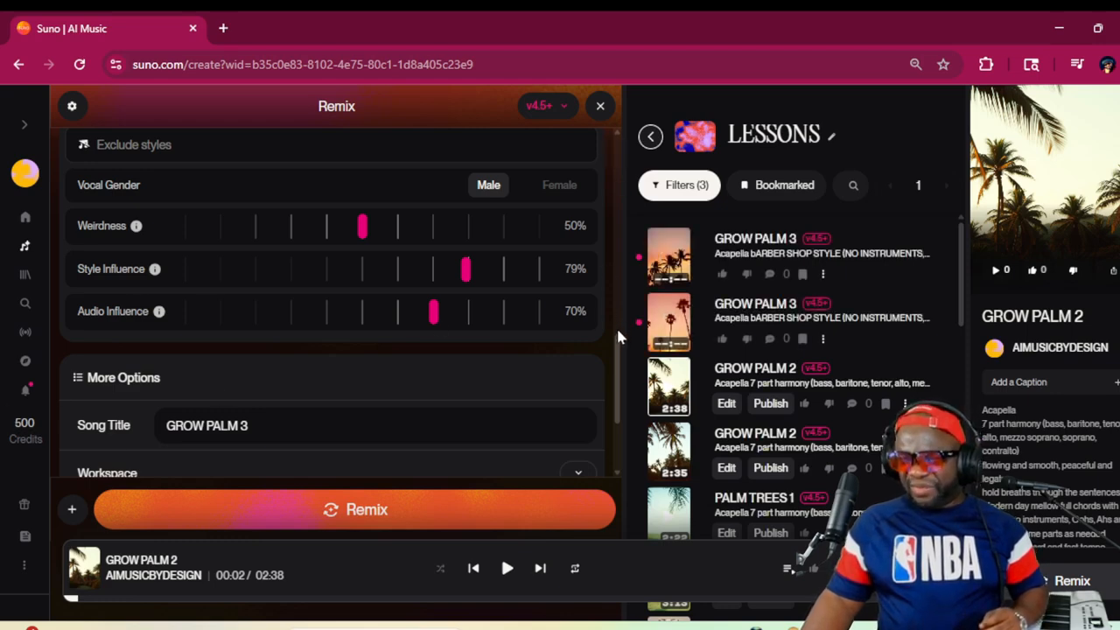
Show the choices for adding audio to the remix
{"action": "scroll", "coordinate": [227, 245], "scroll_direction": "up", "scroll_amount": 8}
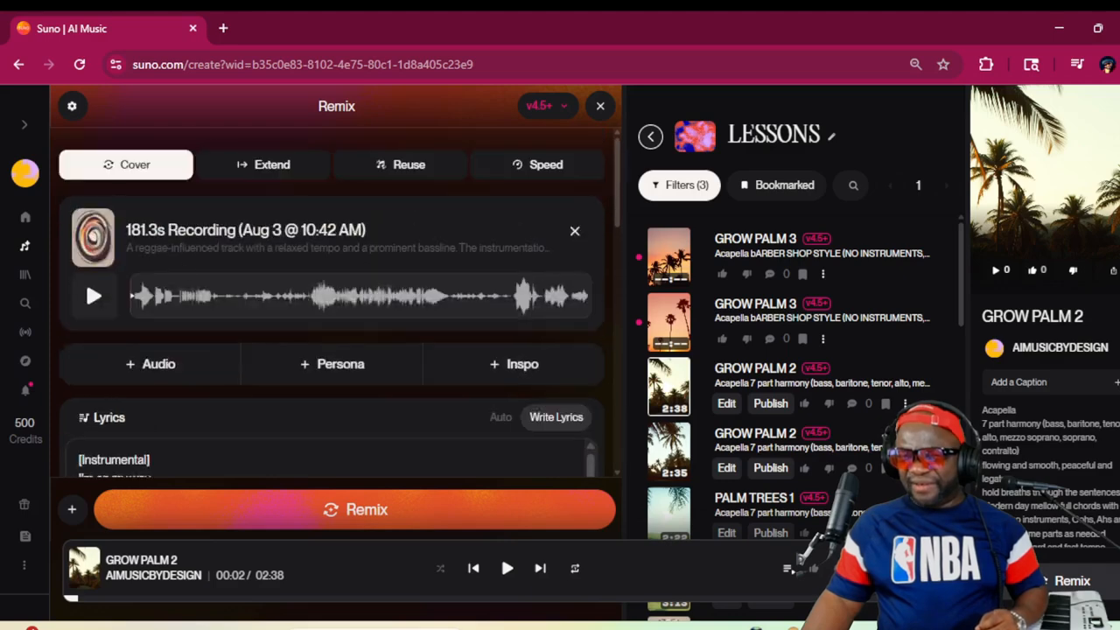
{"action": "scroll", "coordinate": [168, 300], "scroll_direction": "down", "scroll_amount": 1}
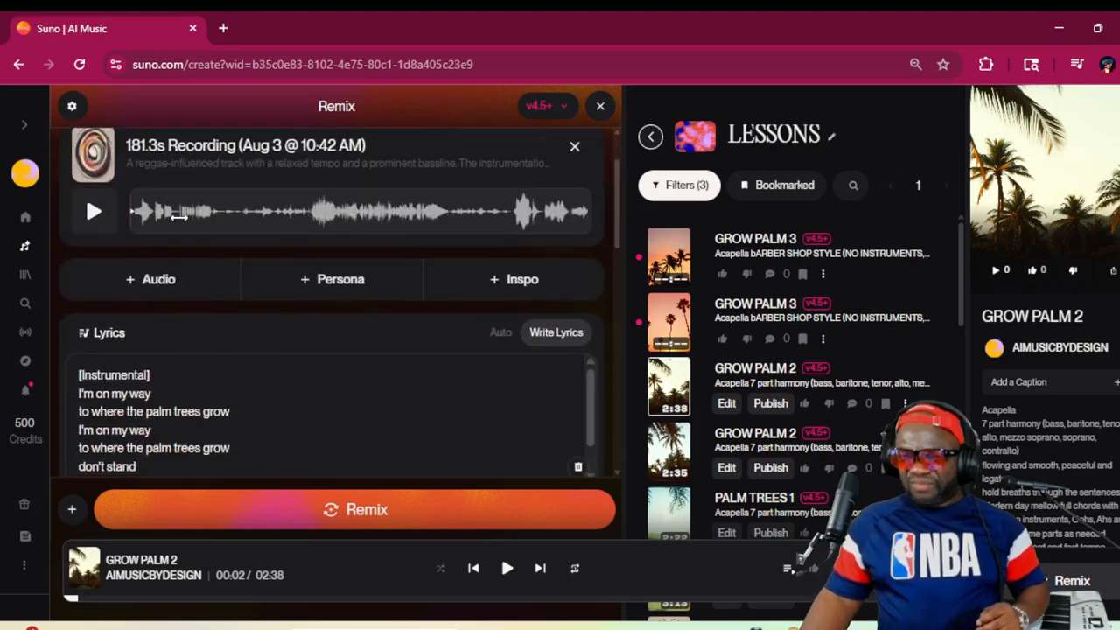
{"action": "left_click", "coordinate": [168, 280]}
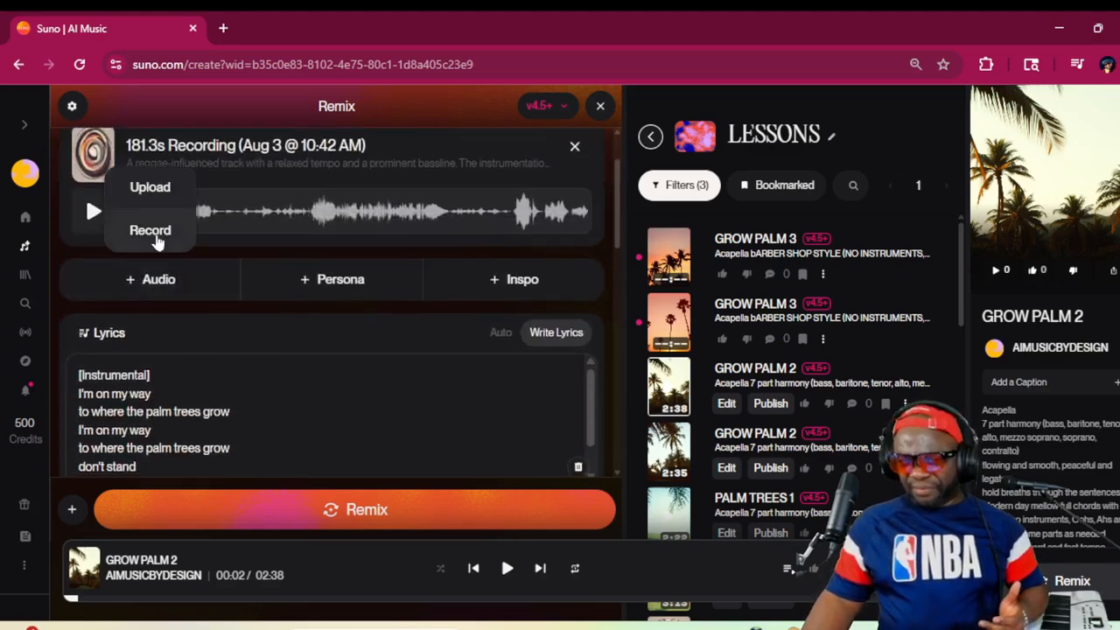
Record a new vocal clip of about 129 seconds, save it, and use it as the audio for a Cover
{"action": "left_click", "coordinate": [154, 233]}
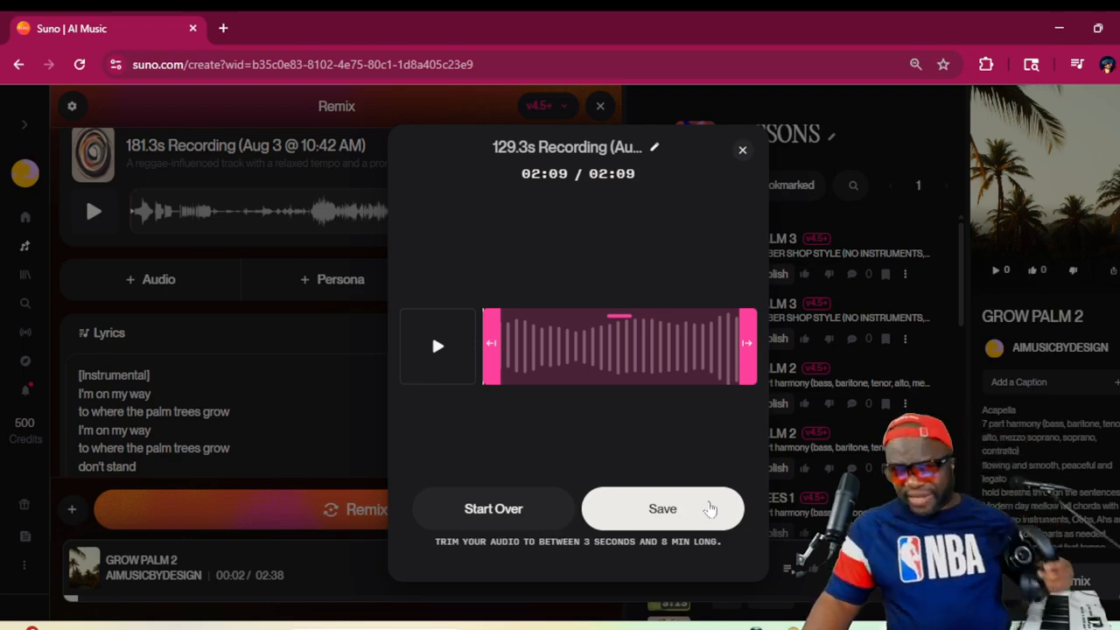
{"action": "left_click", "coordinate": [710, 510]}
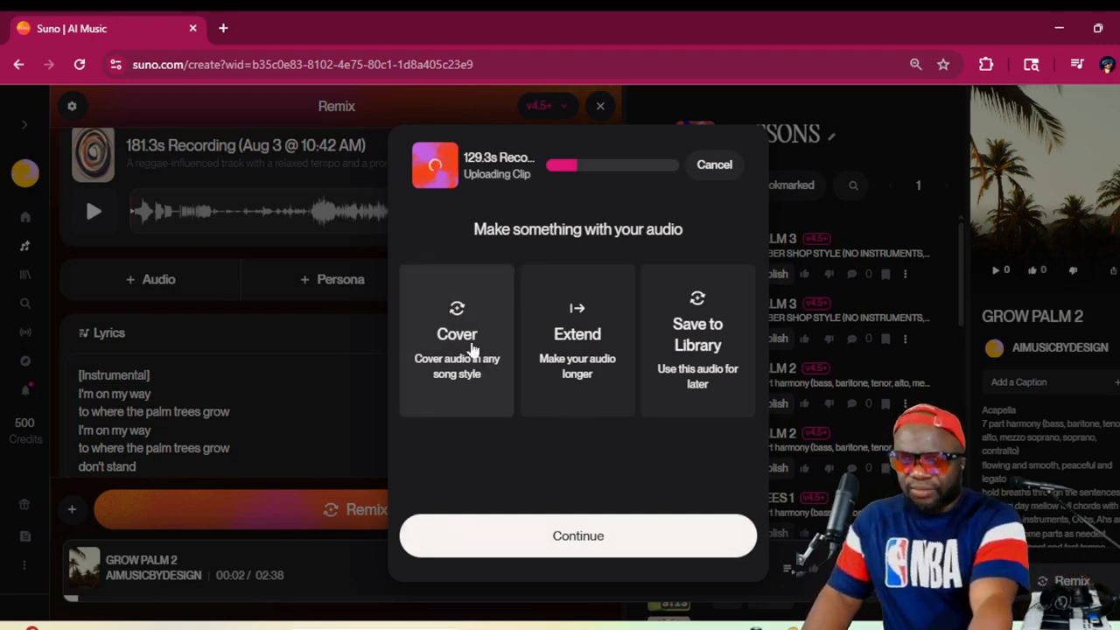
{"action": "left_click", "coordinate": [643, 535]}
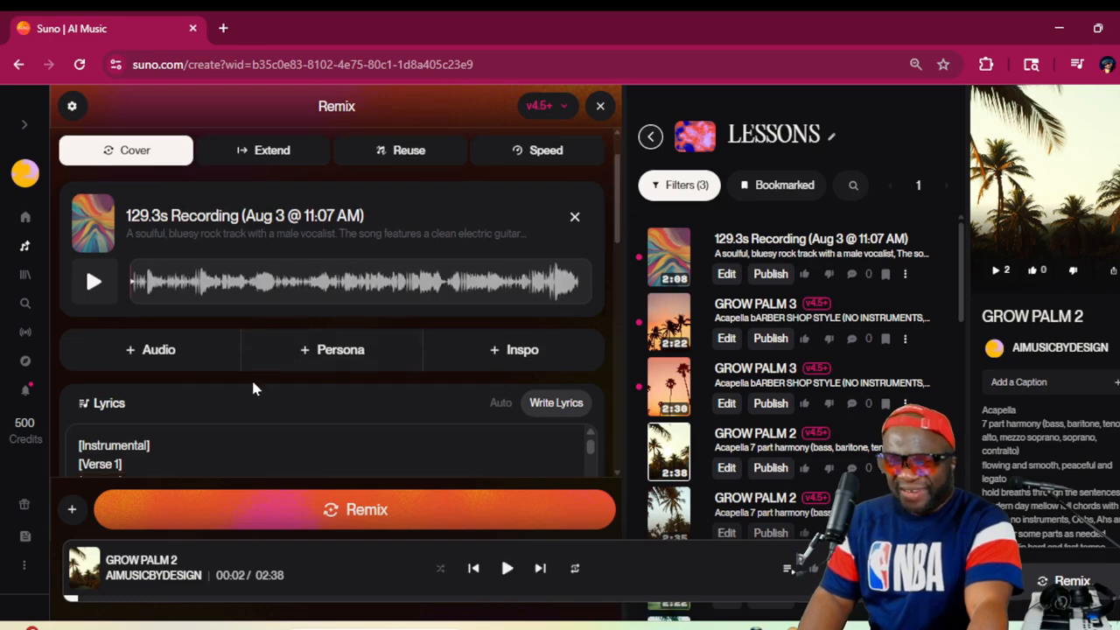
Read through the lyrics transcribed from the new recording, down to the last line
{"action": "scroll", "coordinate": [253, 394], "scroll_direction": "down", "scroll_amount": 10}
{"action": "scroll", "coordinate": [253, 400], "scroll_direction": "up", "scroll_amount": 5}
{"action": "scroll", "coordinate": [252, 404], "scroll_direction": "up", "scroll_amount": 3}
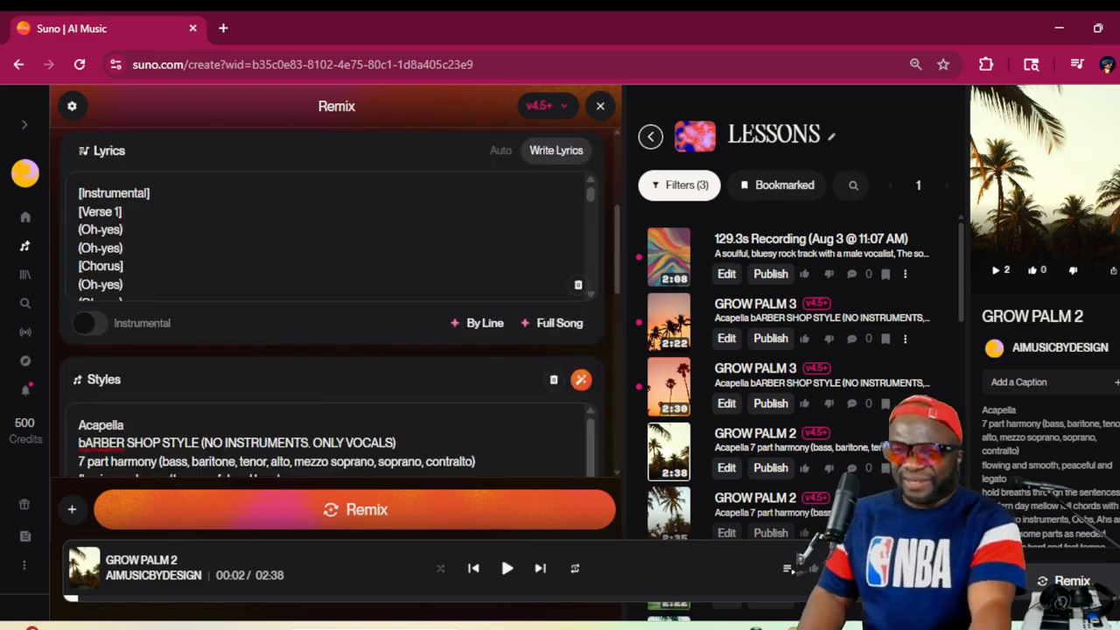
{"action": "scroll", "coordinate": [252, 404], "scroll_direction": "down", "scroll_amount": 3}
{"action": "scroll", "coordinate": [252, 404], "scroll_direction": "up", "scroll_amount": 5}
{"action": "scroll", "coordinate": [122, 314], "scroll_direction": "down", "scroll_amount": 5}
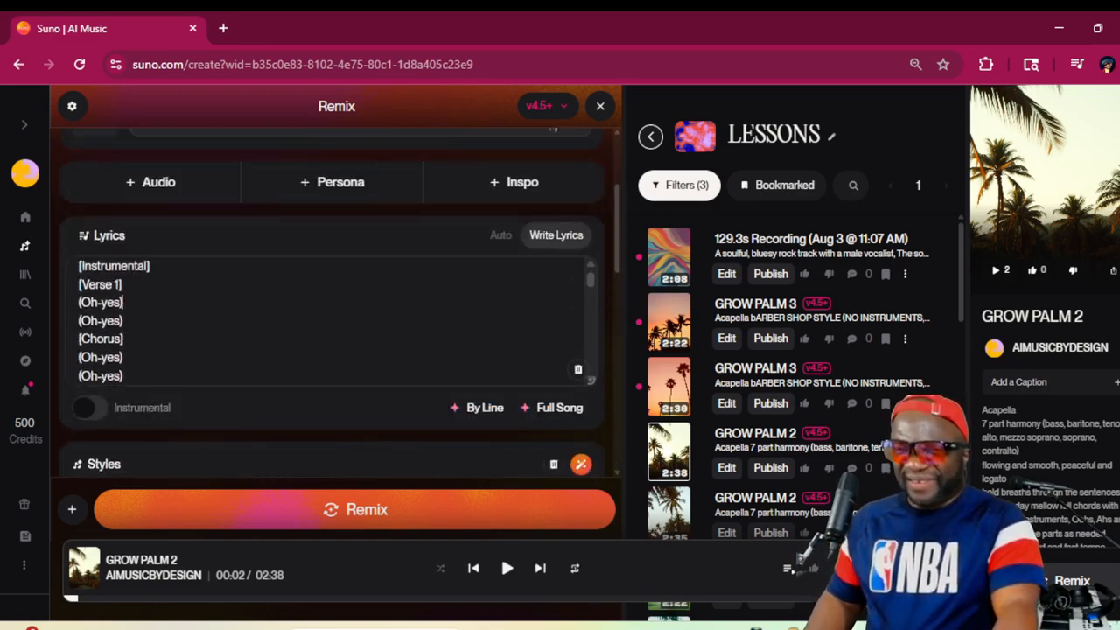
{"action": "scroll", "coordinate": [332, 322], "scroll_direction": "down", "scroll_amount": 5}
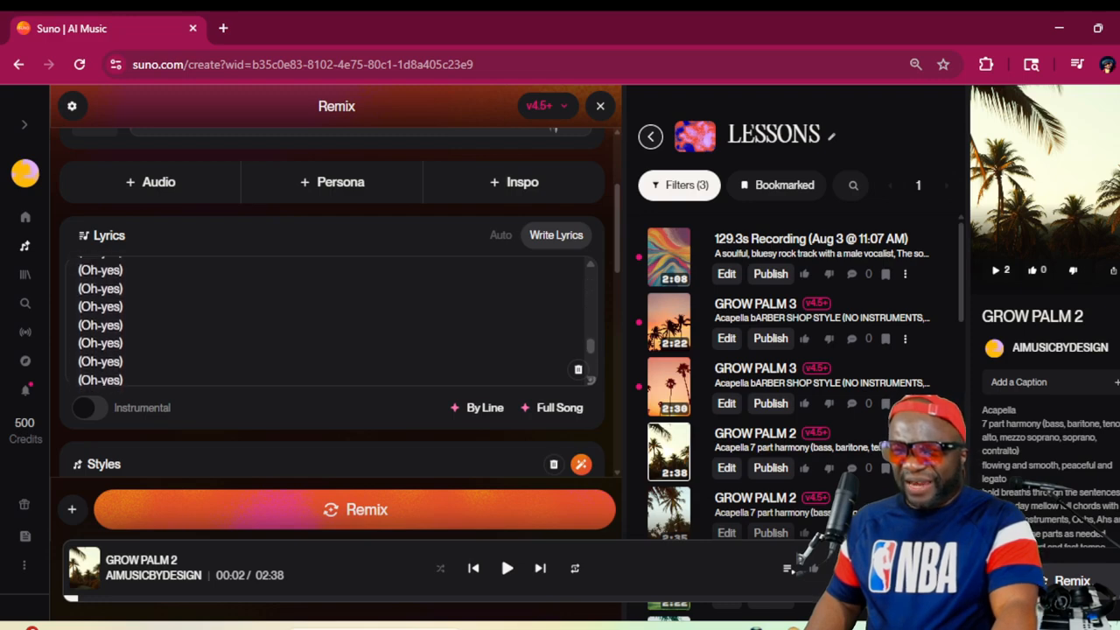
{"action": "scroll", "coordinate": [333, 322], "scroll_direction": "down", "scroll_amount": 3}
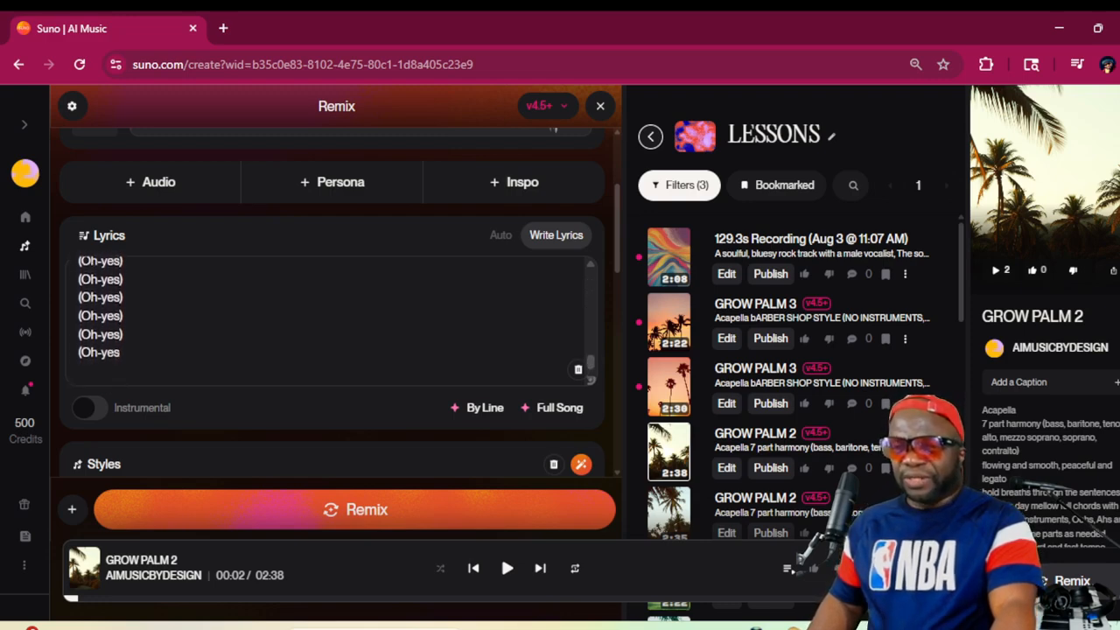
Set Audio Influence and Style Influence to 100% each and title the remix "YES YES"
{"action": "scroll", "coordinate": [434, 429], "scroll_direction": "down", "scroll_amount": 10}
{"action": "scroll", "coordinate": [395, 370], "scroll_direction": "up", "scroll_amount": 2}
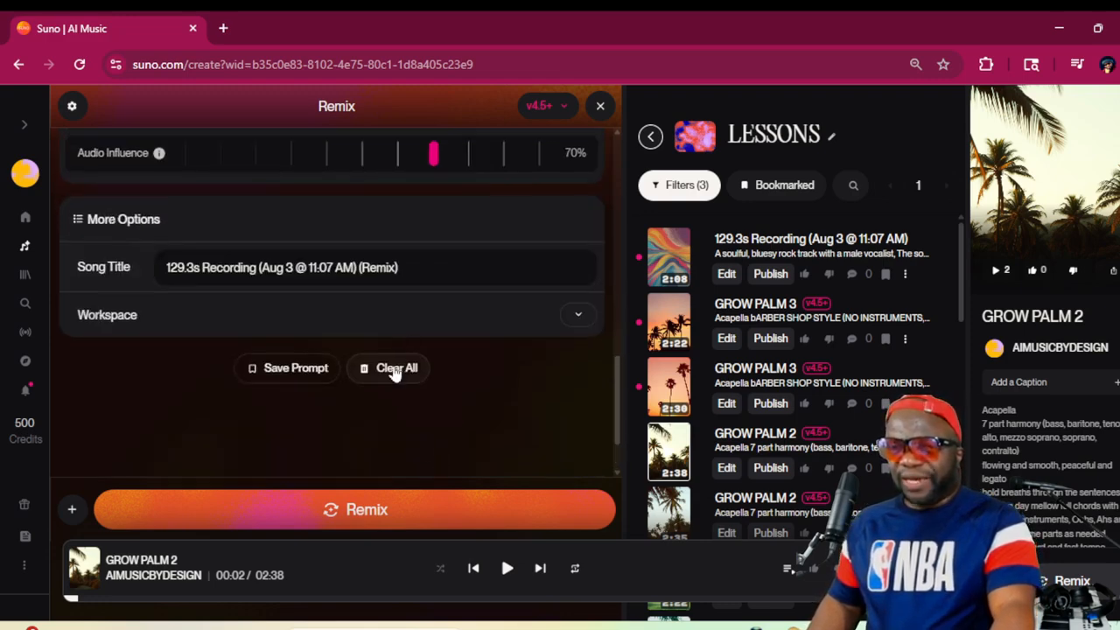
{"action": "left_click_drag", "start_coordinate": [430, 236], "coordinate": [542, 238]}
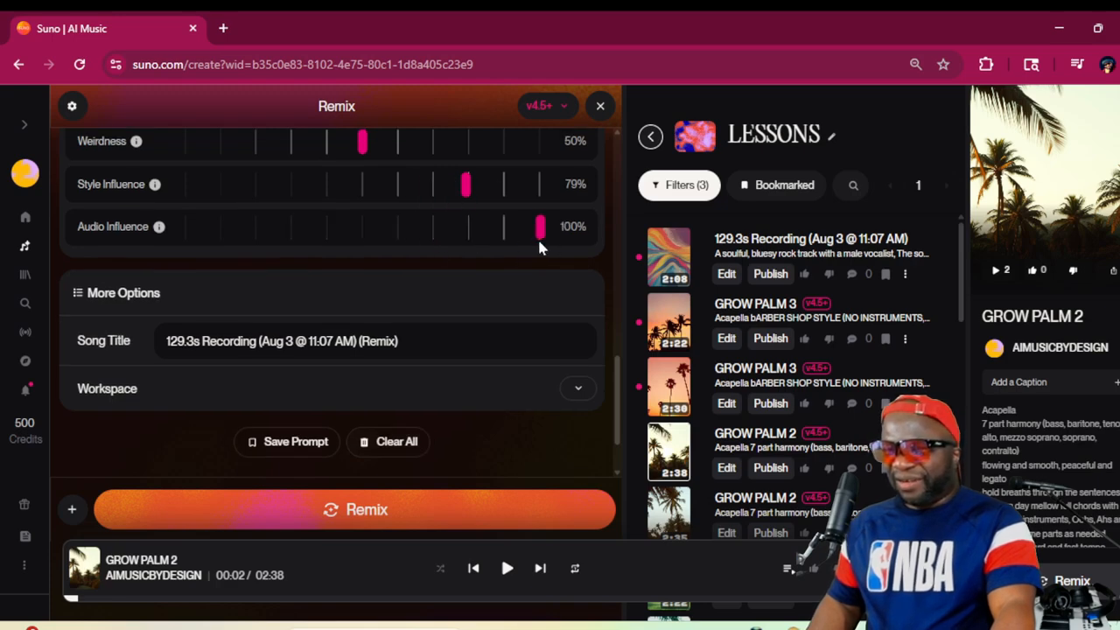
{"action": "left_click_drag", "start_coordinate": [465, 187], "coordinate": [546, 186]}
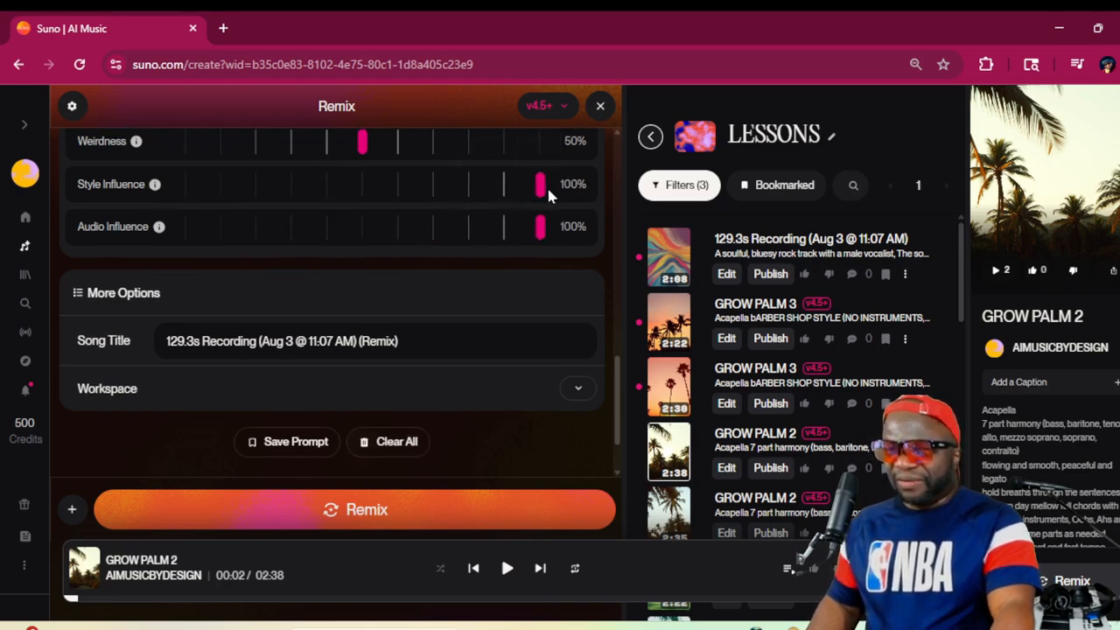
{"action": "triple_click", "coordinate": [327, 341]}
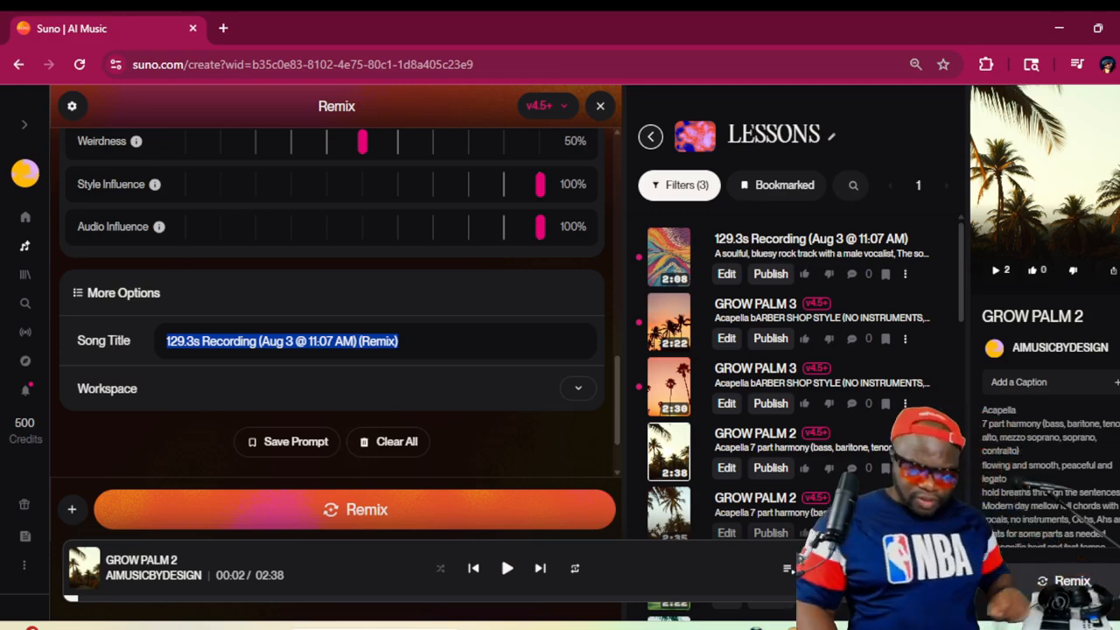
{"action": "type", "text": "YES YES"}
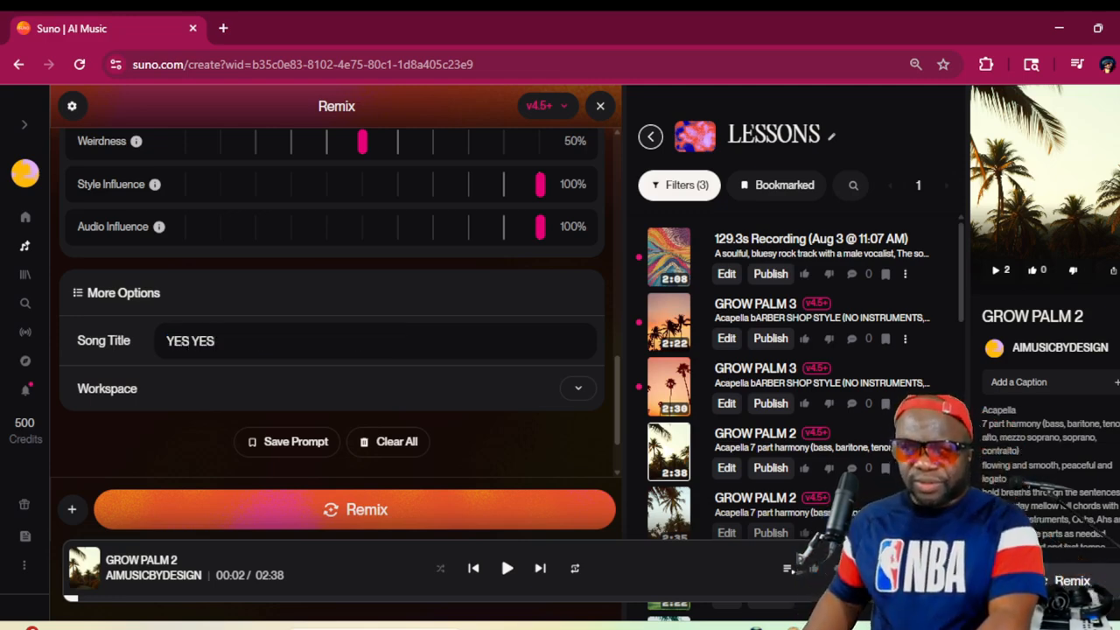
Play the new 129.3s recording from the LESSONS workspace for about half a minute and pause it
{"action": "scroll", "coordinate": [497, 286], "scroll_direction": "up", "scroll_amount": 4}
{"action": "scroll", "coordinate": [497, 285], "scroll_direction": "down", "scroll_amount": 5}
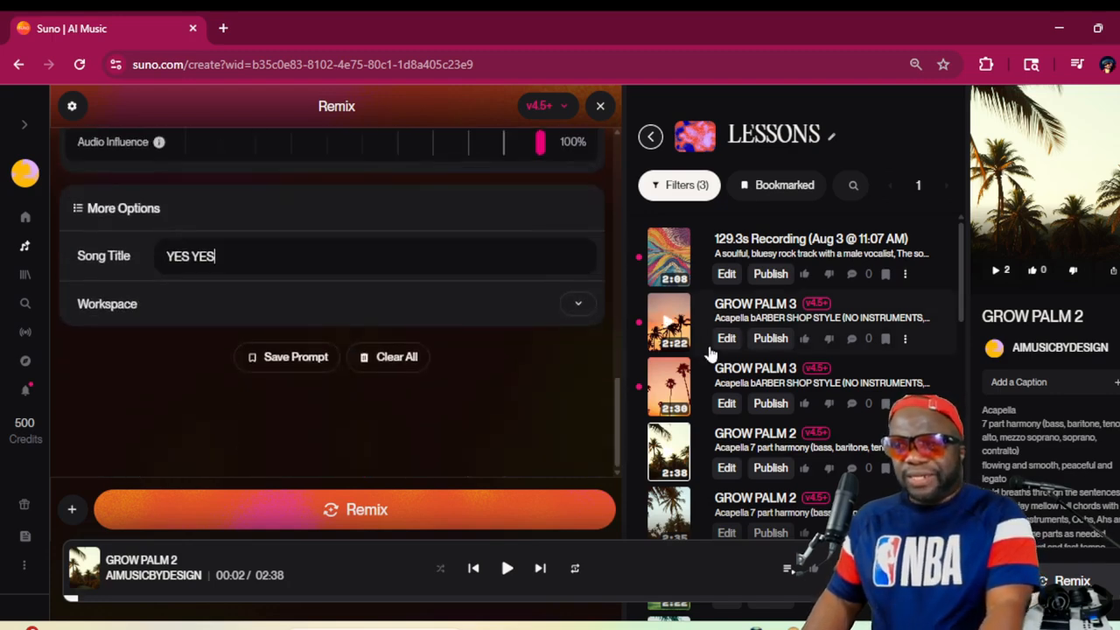
{"action": "left_click", "coordinate": [671, 257]}
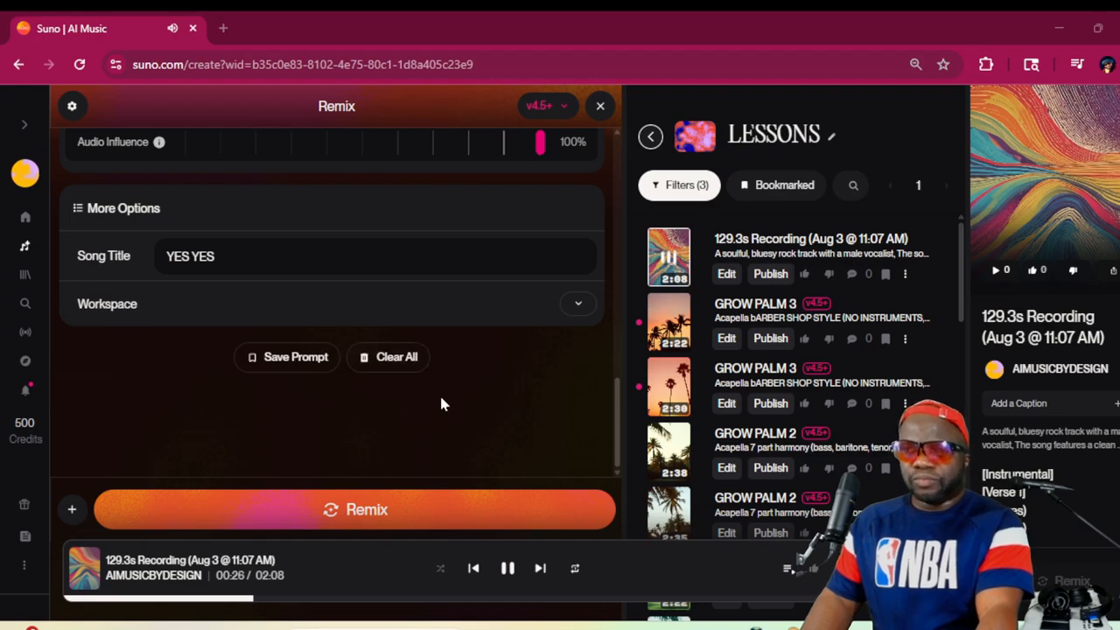
{"action": "left_click", "coordinate": [507, 568]}
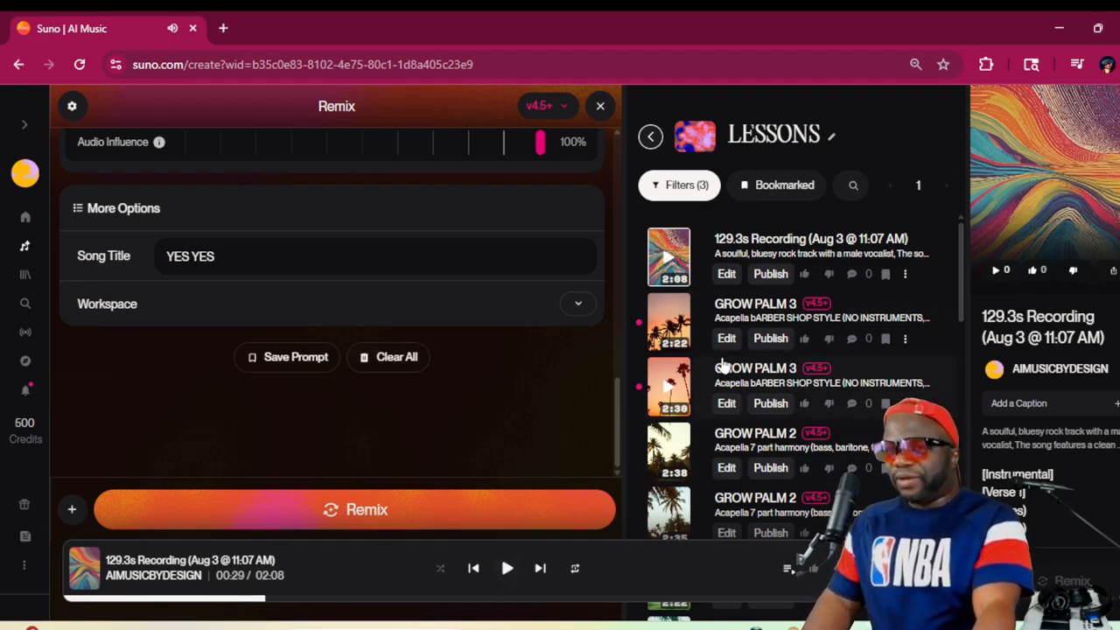
Review the remix's styles and lyrics, and clear the Male selection for Vocal Gender
{"action": "scroll", "coordinate": [370, 371], "scroll_direction": "up", "scroll_amount": 10}
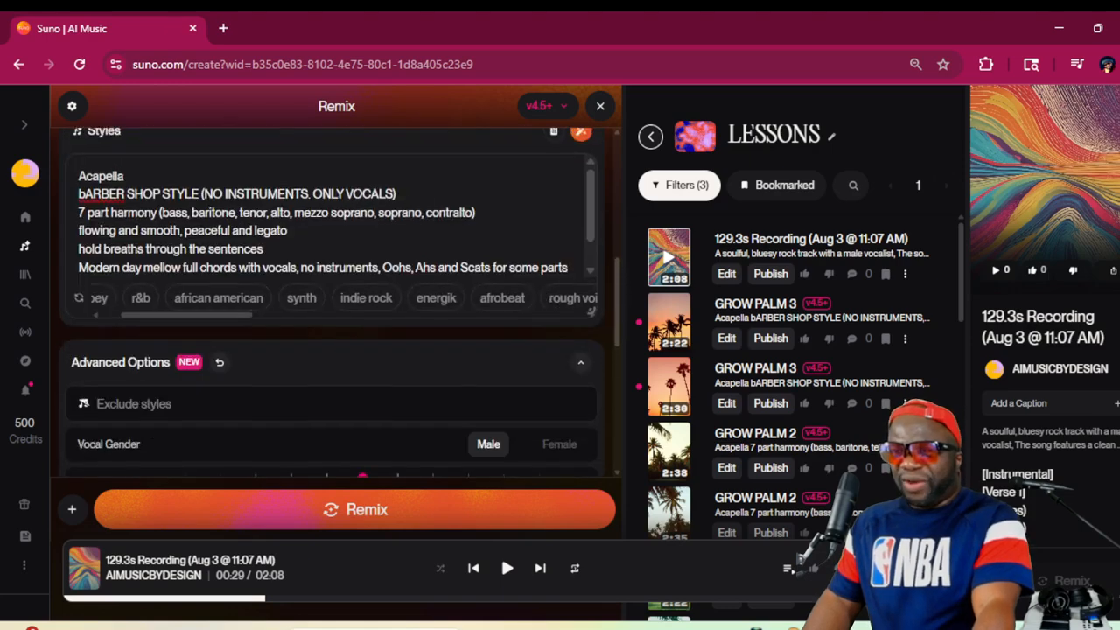
{"action": "scroll", "coordinate": [313, 281], "scroll_direction": "up", "scroll_amount": 3}
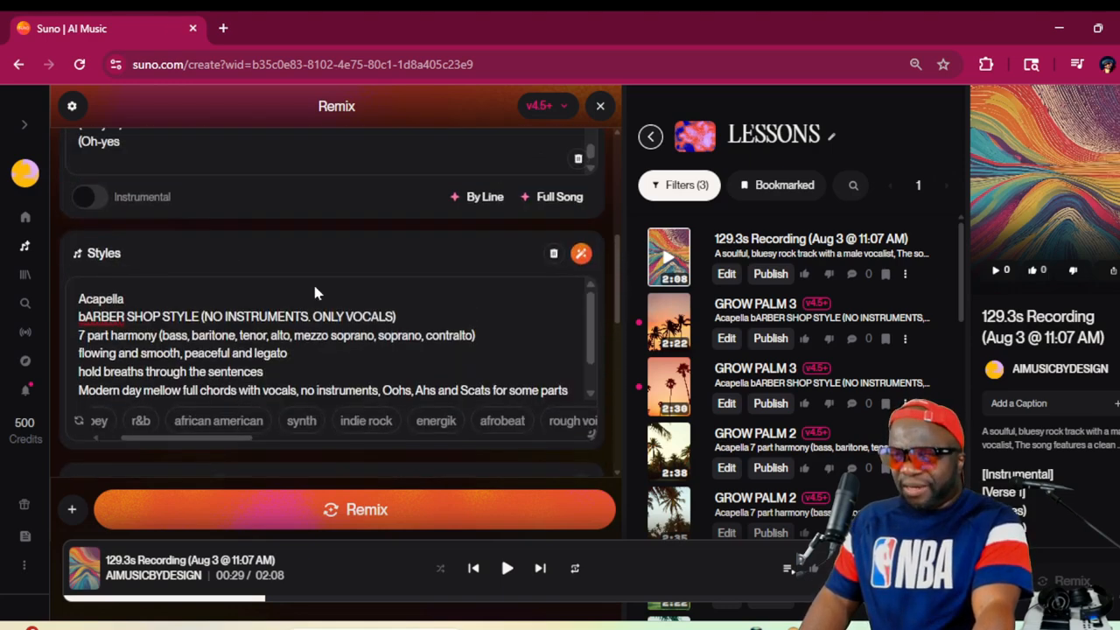
{"action": "scroll", "coordinate": [503, 323], "scroll_direction": "up", "scroll_amount": 5}
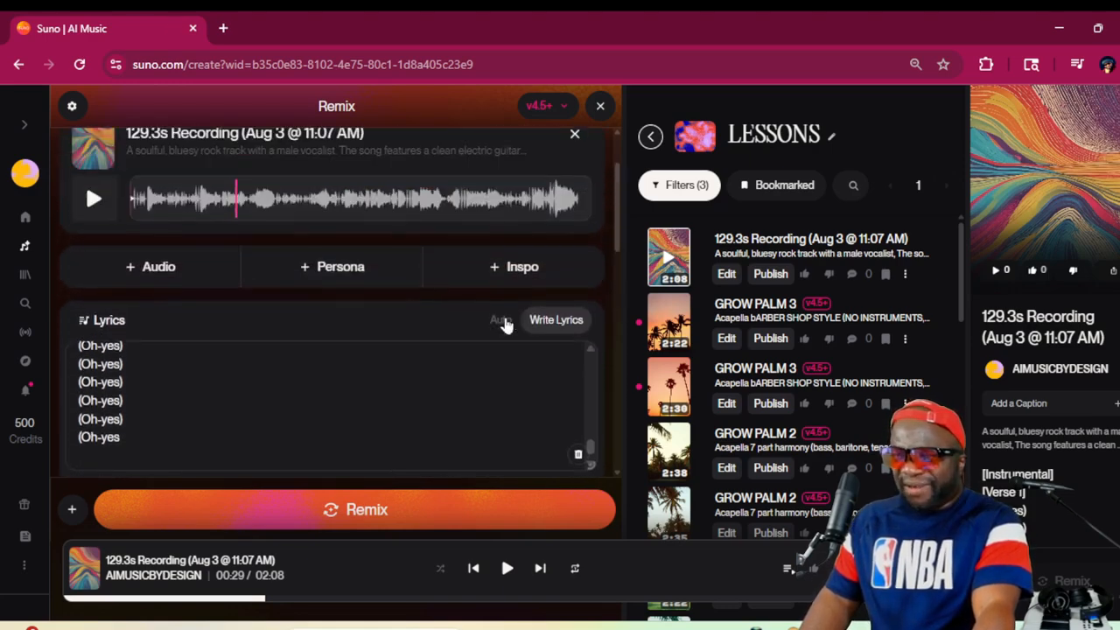
{"action": "scroll", "coordinate": [506, 324], "scroll_direction": "down", "scroll_amount": 12}
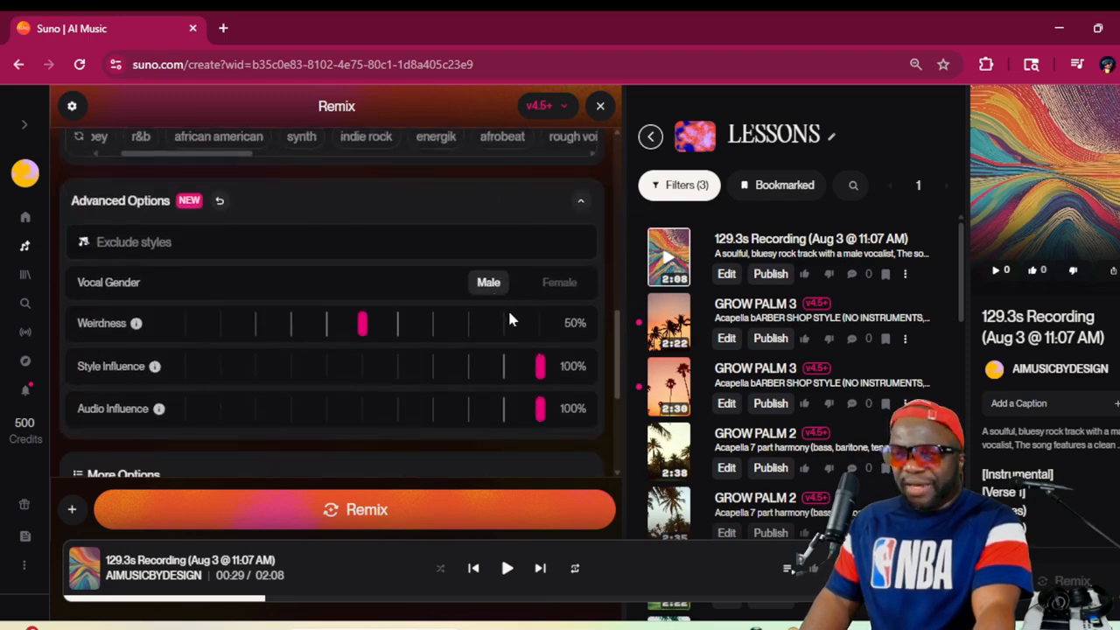
{"action": "left_click", "coordinate": [488, 283]}
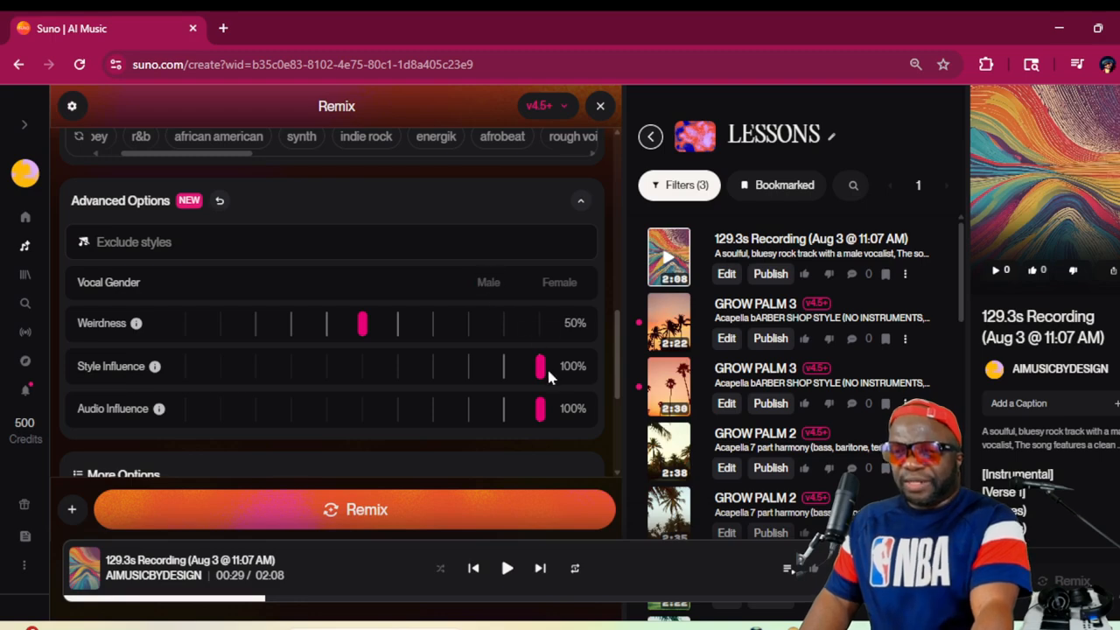
Extend the song title to "YES YES MIXED" and generate the cover
{"action": "scroll", "coordinate": [473, 409], "scroll_direction": "down", "scroll_amount": 3}
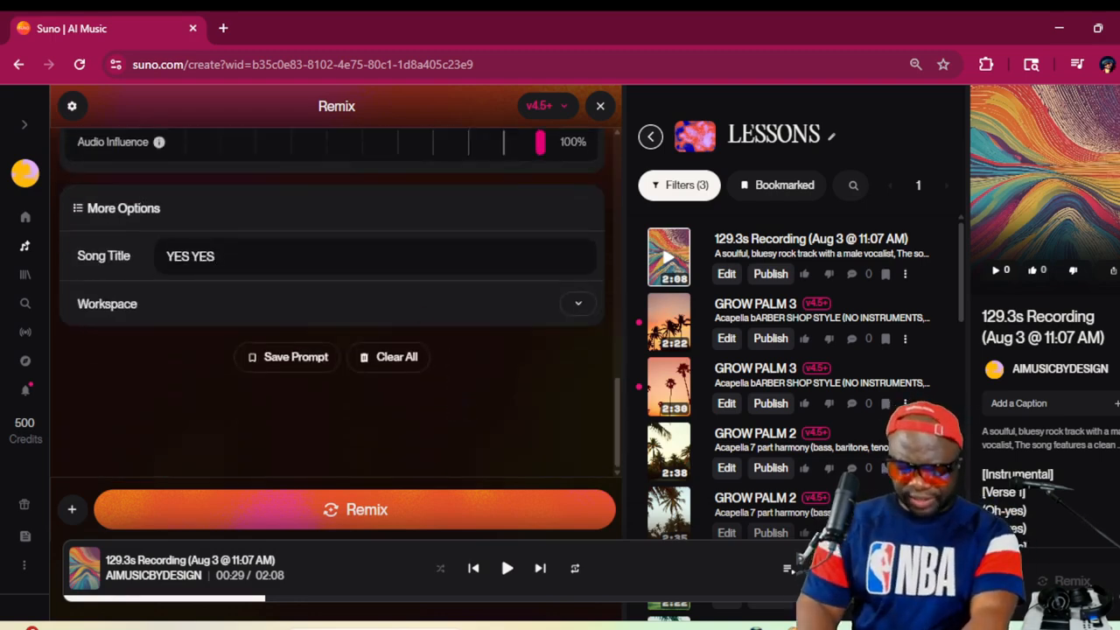
{"action": "type", "text": "MIXE"}
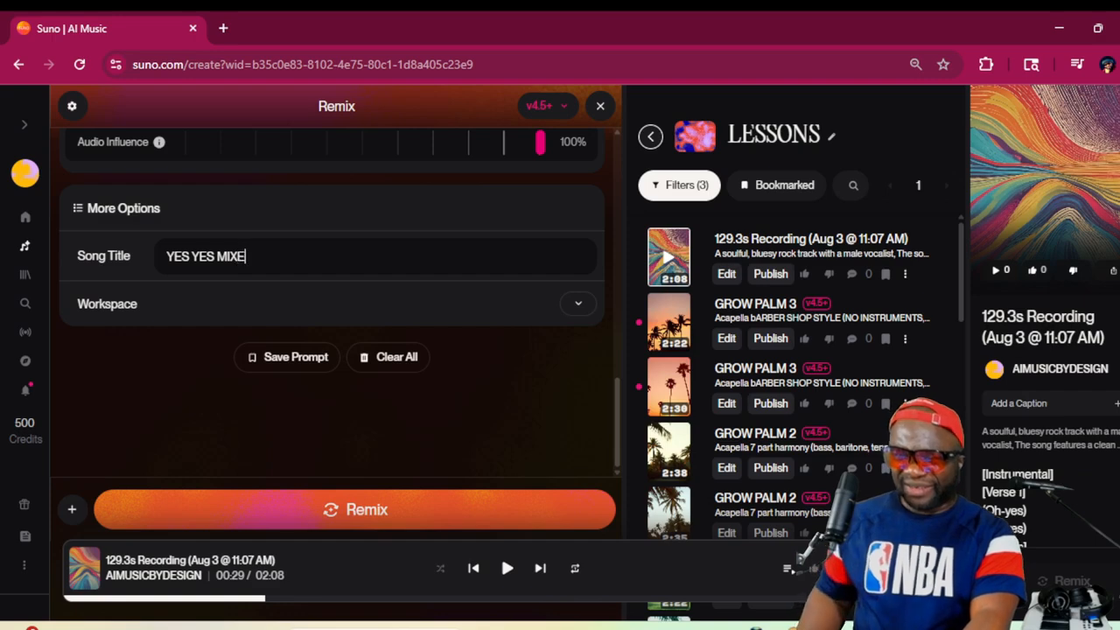
{"action": "type", "text": "D"}
{"action": "scroll", "coordinate": [434, 276], "scroll_direction": "up", "scroll_amount": 3}
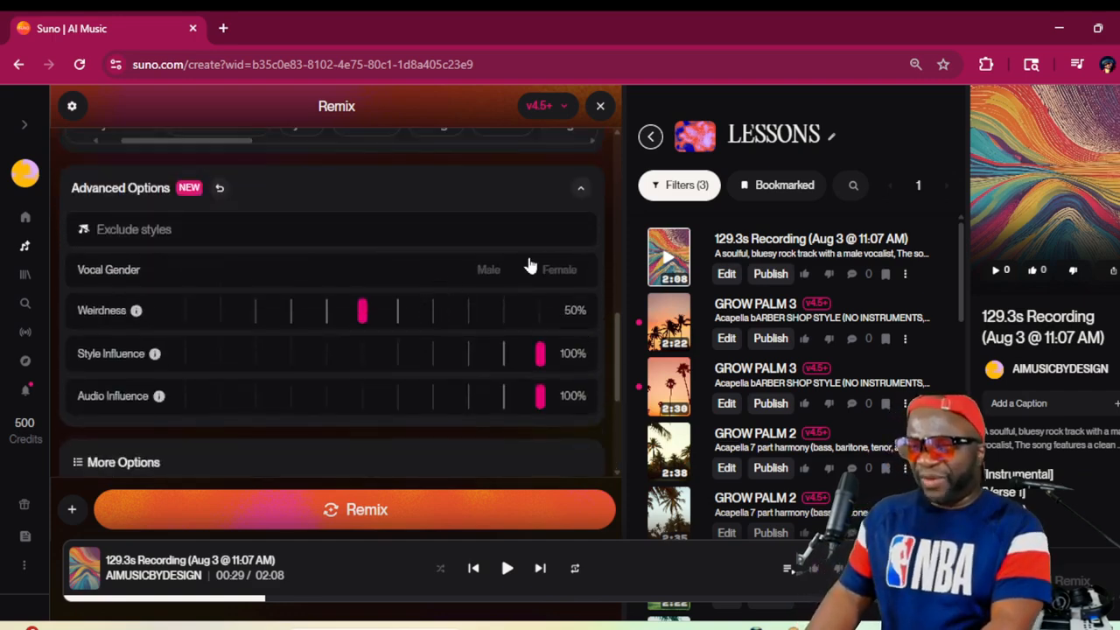
{"action": "scroll", "coordinate": [527, 263], "scroll_direction": "down", "scroll_amount": 3}
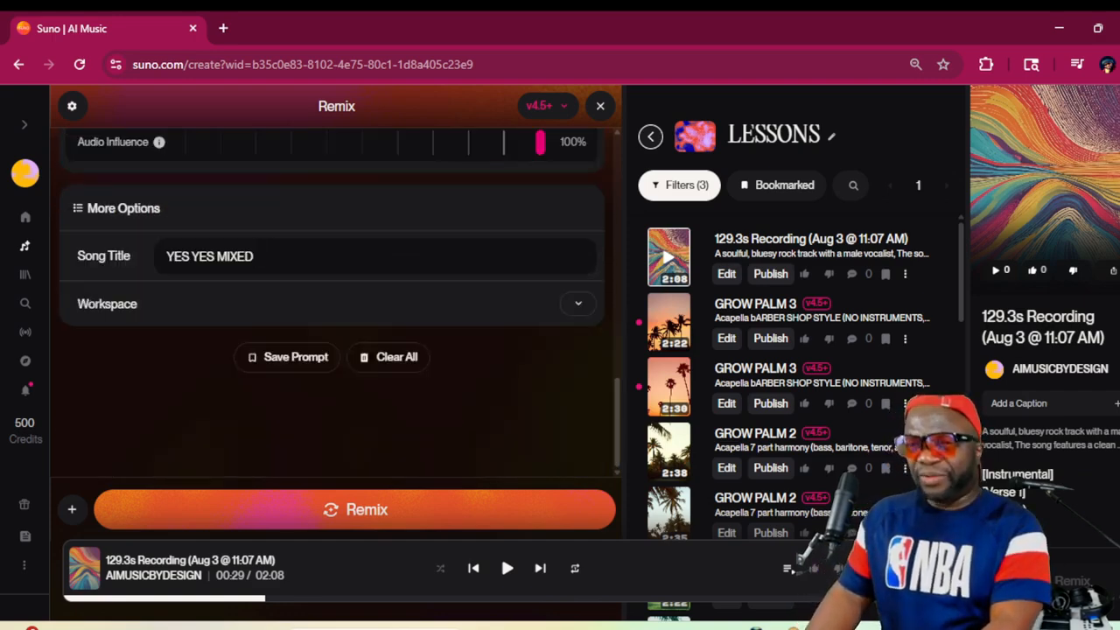
{"action": "left_click", "coordinate": [480, 510]}
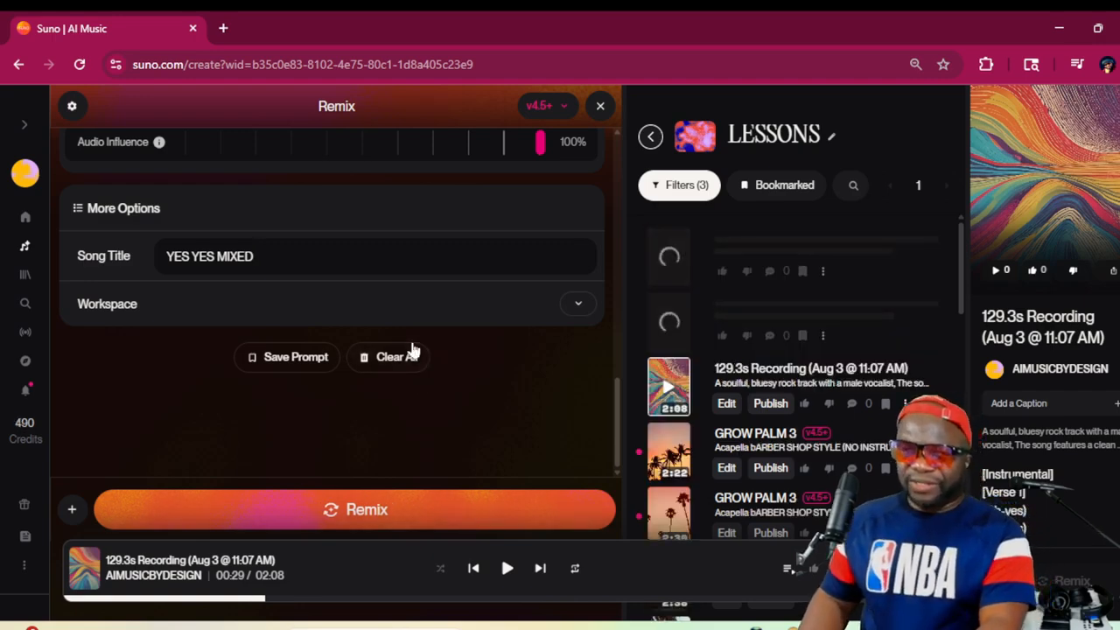
Change the remix's song title to "YES MALE"
{"action": "scroll", "coordinate": [414, 350], "scroll_direction": "up", "scroll_amount": 1}
{"action": "double_click", "coordinate": [234, 340]}
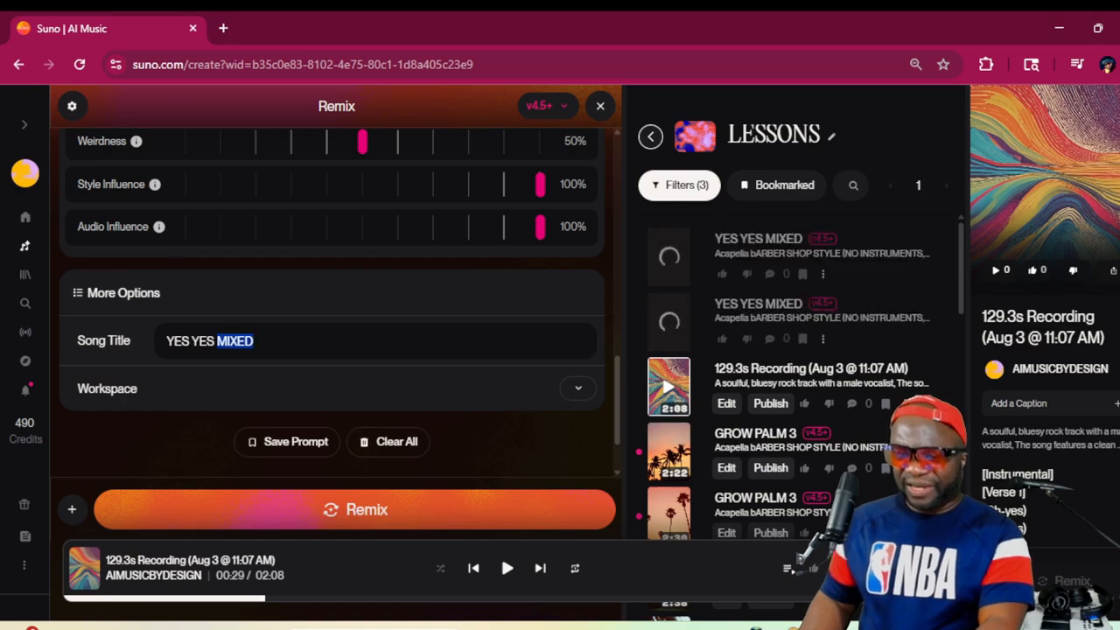
{"action": "key", "text": "BackSpace"}
{"action": "key", "text": "BackSpace"}
{"action": "key", "text": "BackSpace"}
{"action": "key", "text": "BackSpace"}
{"action": "key", "text": "BackSpace"}
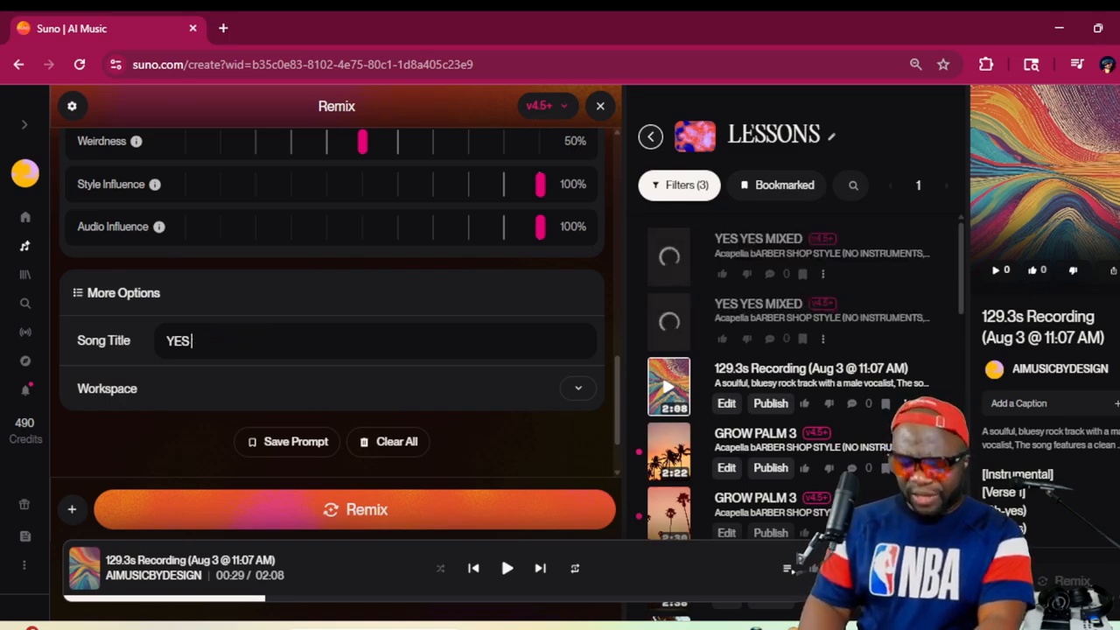
{"action": "type", "text": "MALE"}
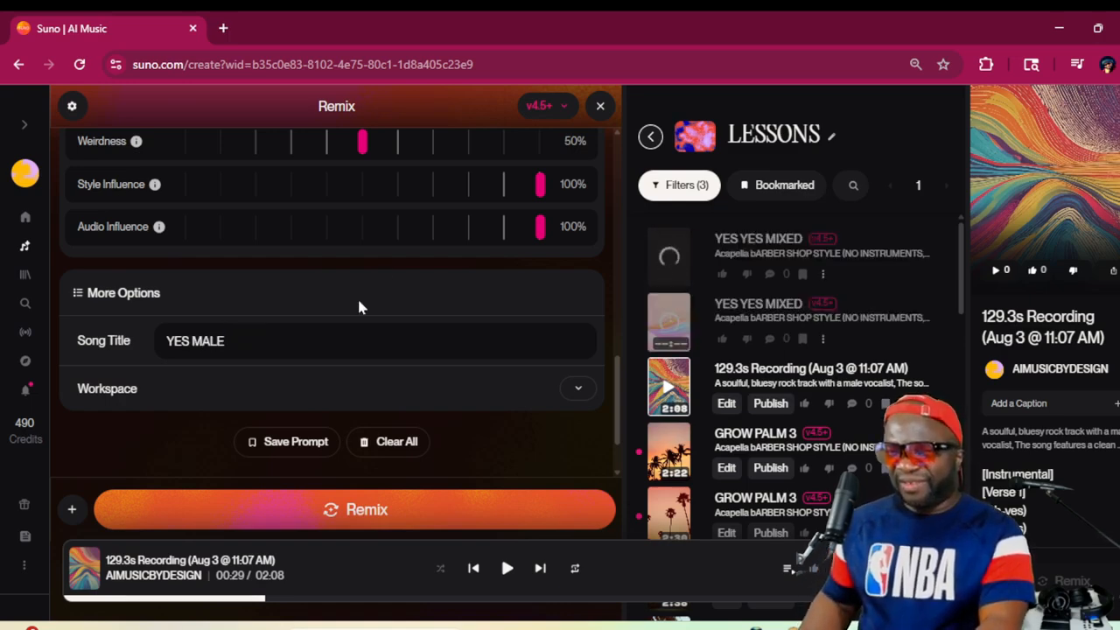
Check the advanced options and generate the "YES MALE" cover with both influence settings at 100%
{"action": "scroll", "coordinate": [497, 250], "scroll_direction": "up", "scroll_amount": 2}
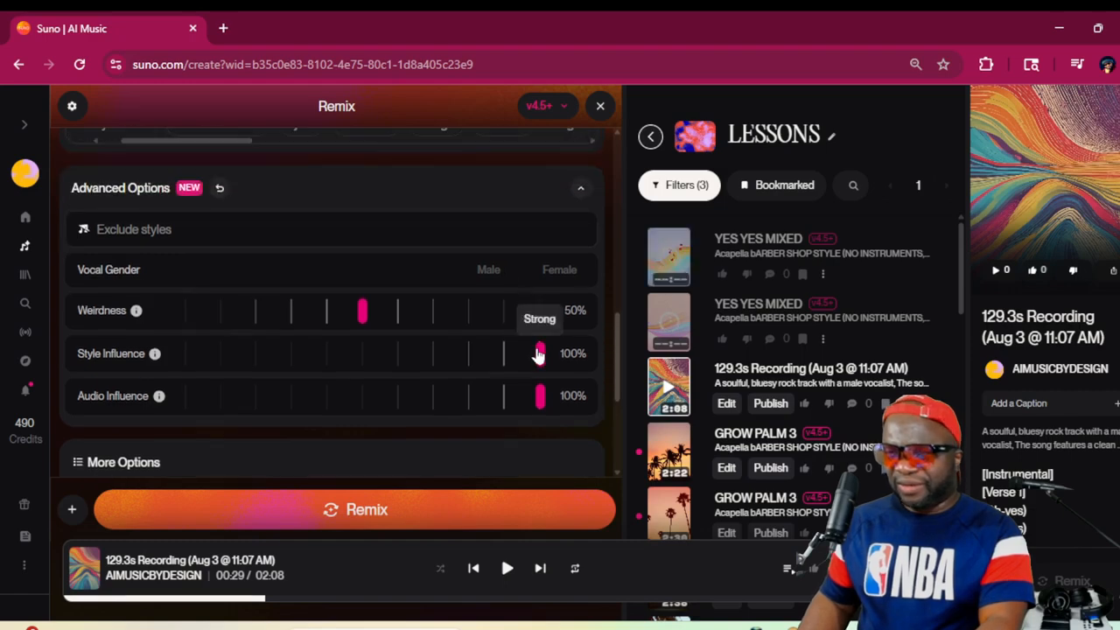
{"action": "scroll", "coordinate": [516, 402], "scroll_direction": "down", "scroll_amount": 2}
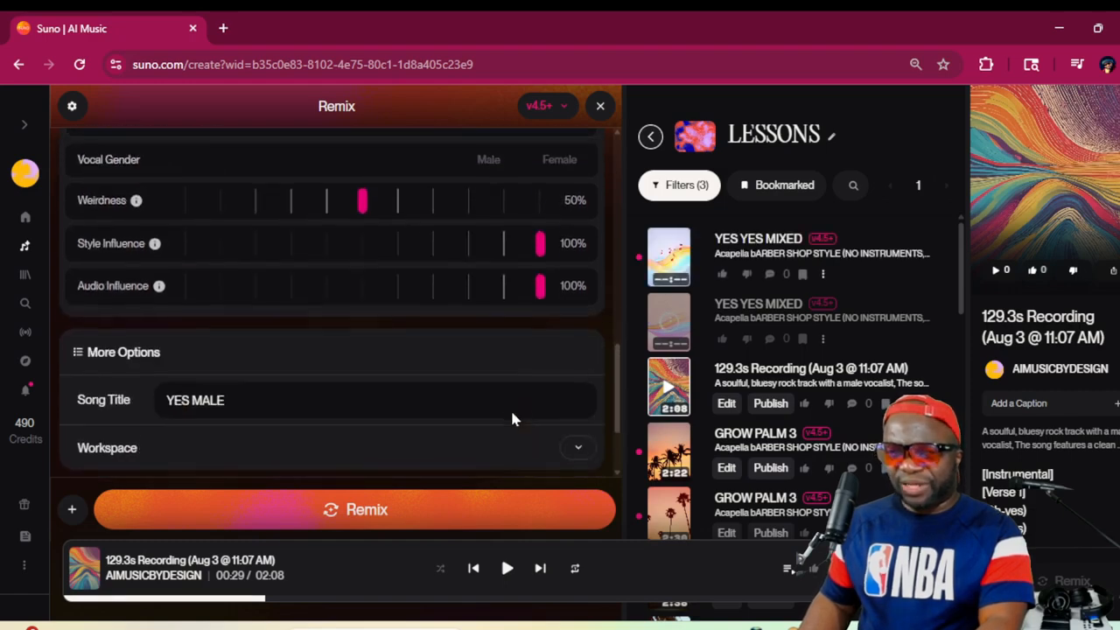
{"action": "scroll", "coordinate": [513, 418], "scroll_direction": "down", "scroll_amount": 2}
{"action": "scroll", "coordinate": [513, 418], "scroll_direction": "up", "scroll_amount": 3}
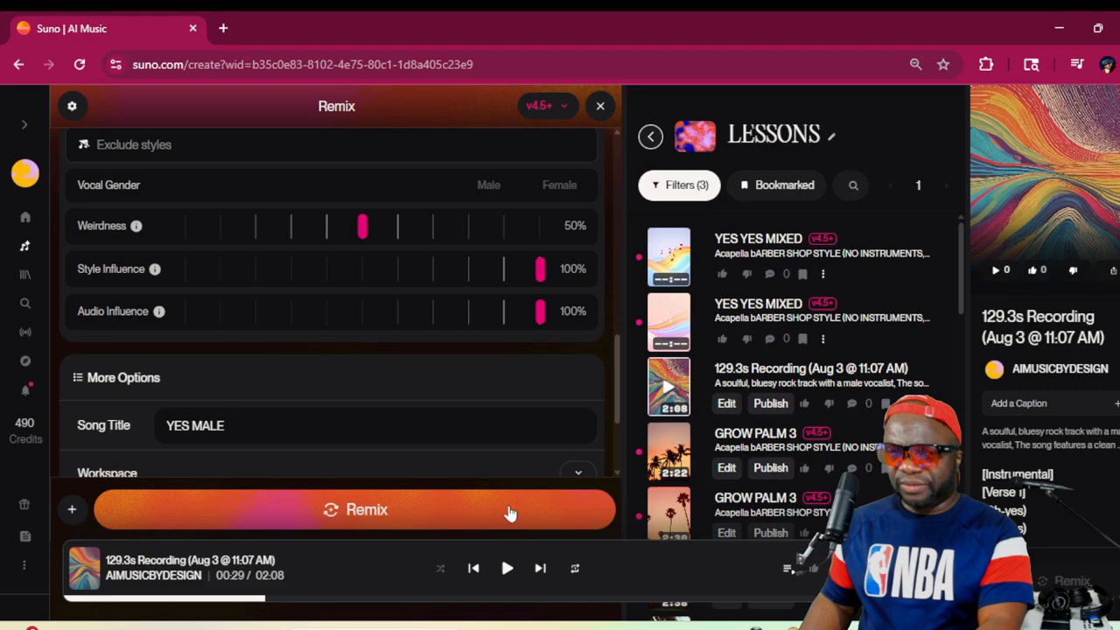
{"action": "left_click", "coordinate": [510, 514]}
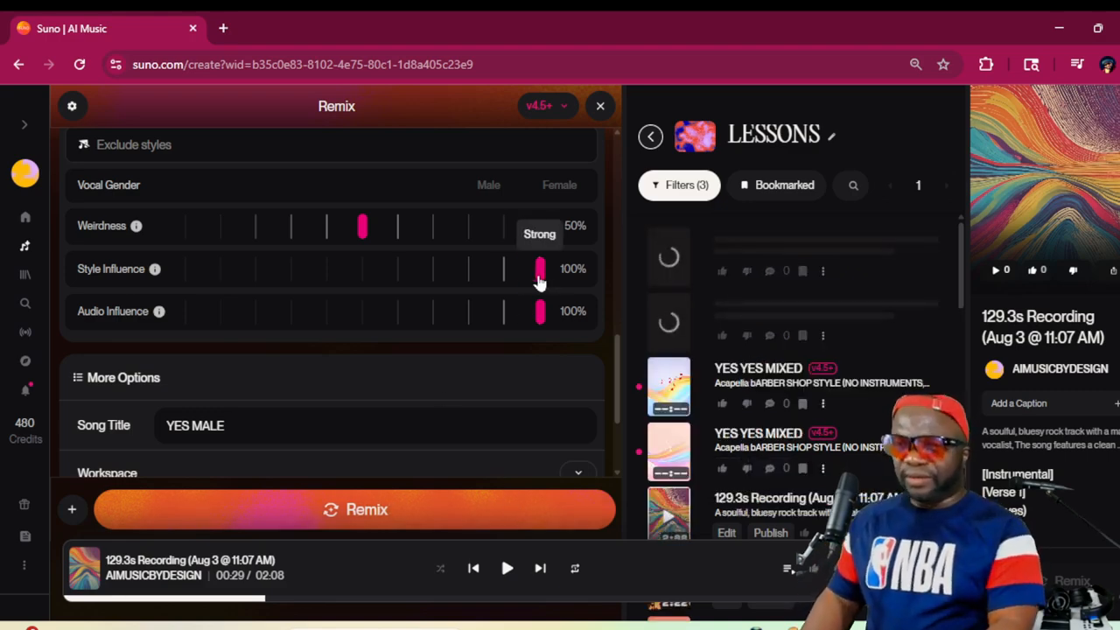
Lower the remix's Style Influence to 80% and change the song title to "80% TRY YES MALE"
{"action": "left_click_drag", "start_coordinate": [543, 278], "coordinate": [470, 282]}
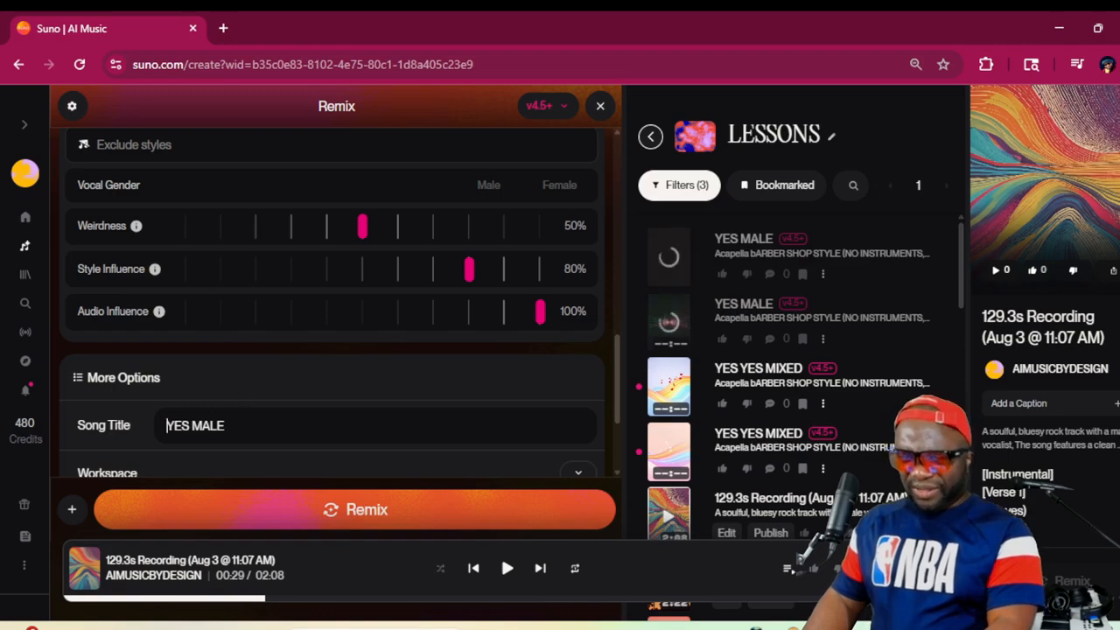
{"action": "type", "text": "80"}
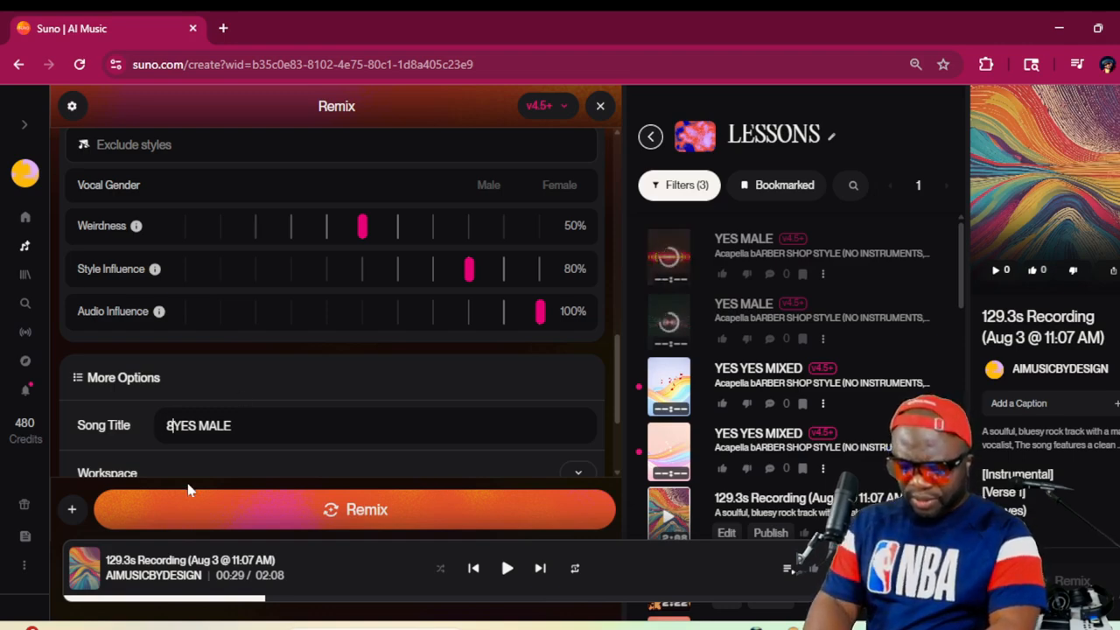
{"action": "type", "text": "% TR"}
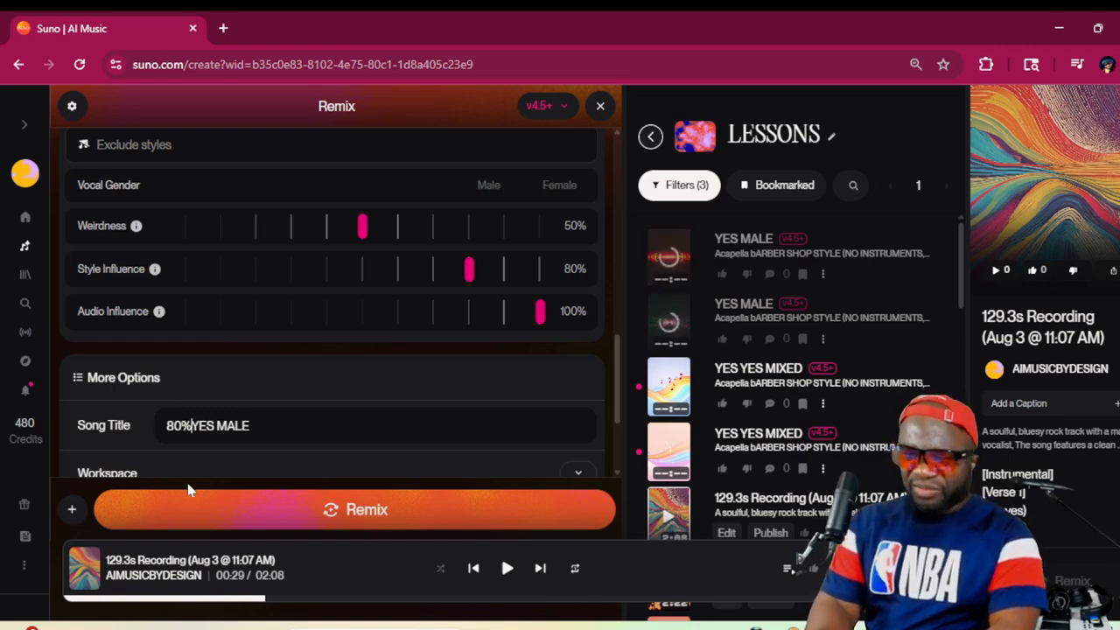
{"action": "type", "text": "Y"}
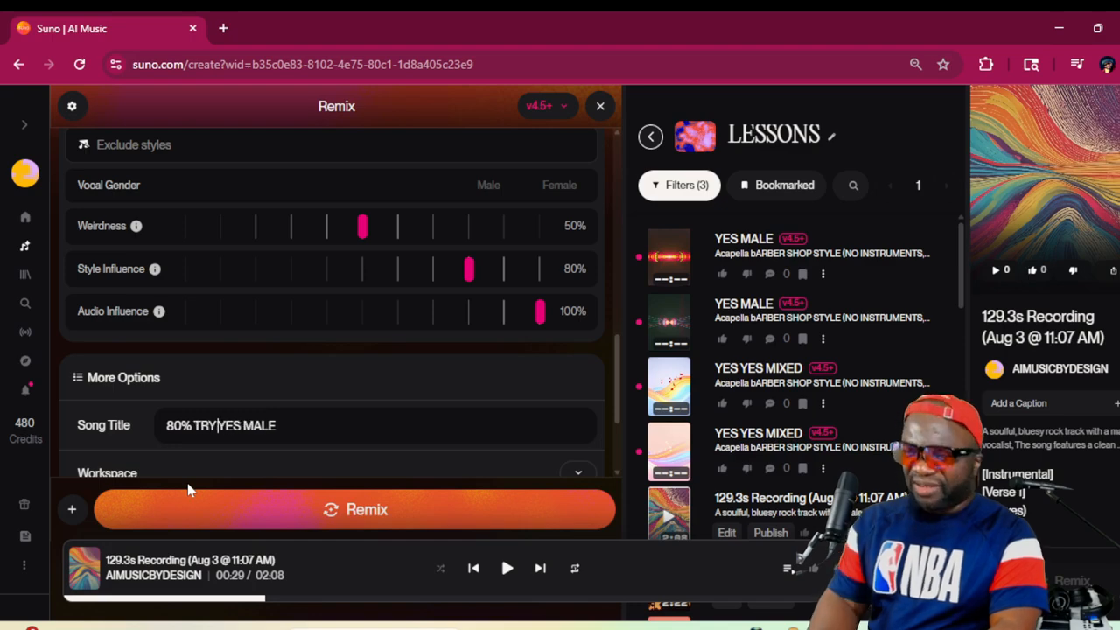
Set Vocal Gender to Male and generate the "80% TRY YES MALE" cover
{"action": "scroll", "coordinate": [455, 324], "scroll_direction": "up", "scroll_amount": 3}
{"action": "scroll", "coordinate": [491, 318], "scroll_direction": "down", "scroll_amount": 1}
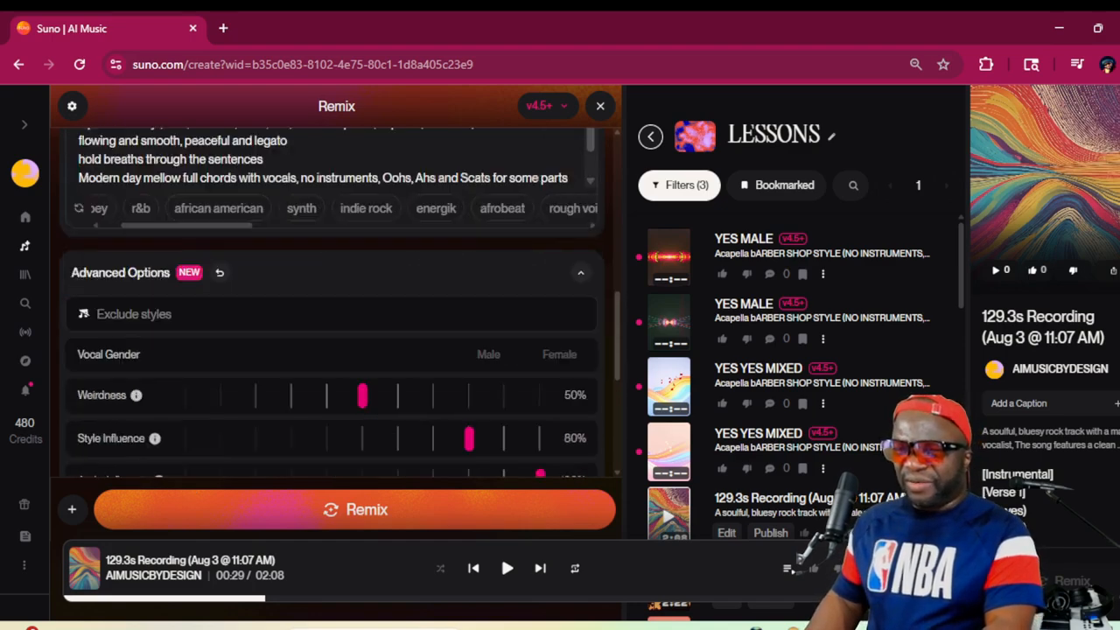
{"action": "left_click", "coordinate": [491, 359]}
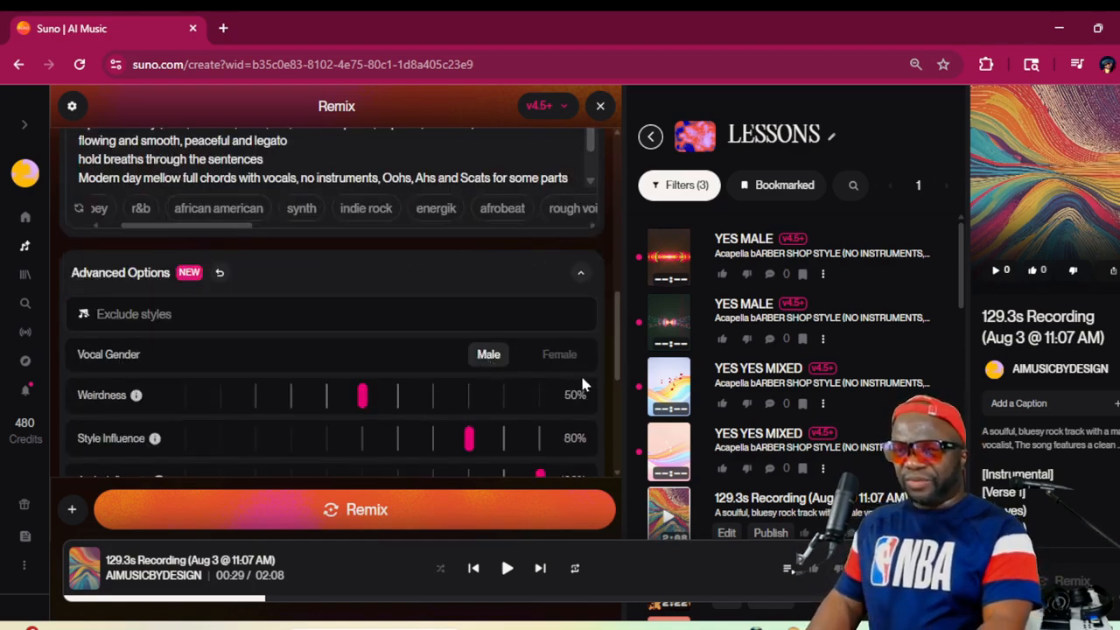
{"action": "scroll", "coordinate": [580, 381], "scroll_direction": "down", "scroll_amount": 4}
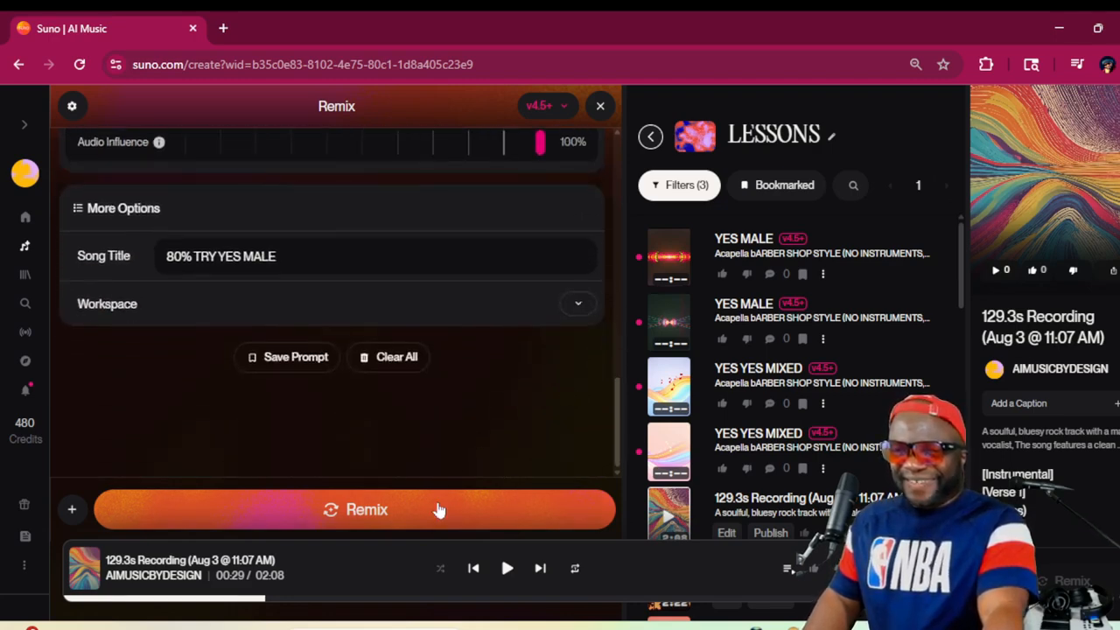
{"action": "left_click", "coordinate": [439, 510]}
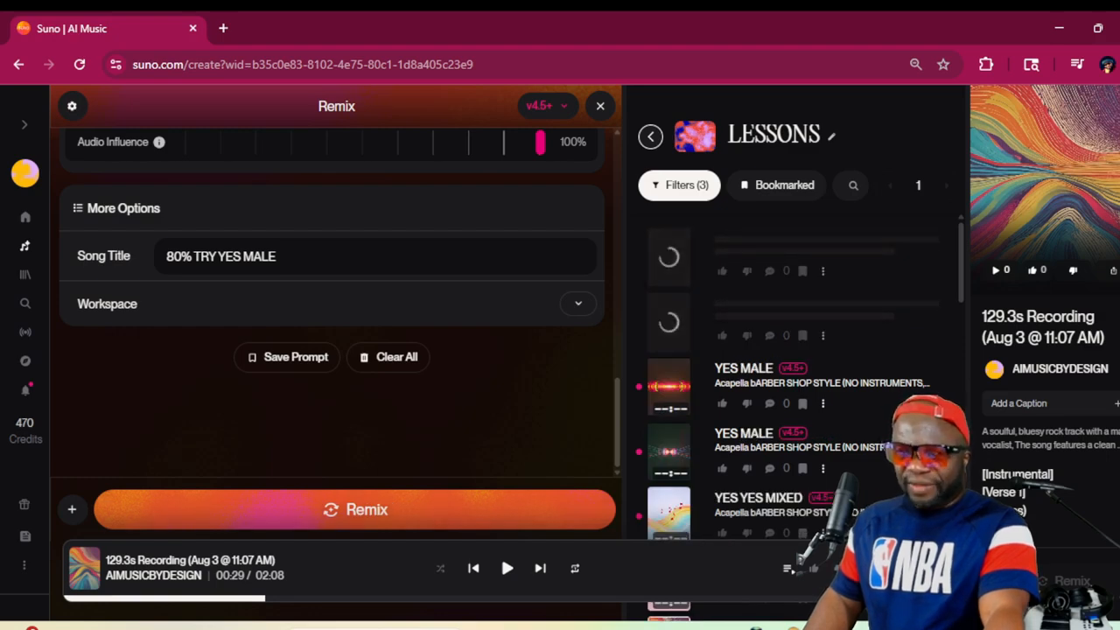
Look through the workspace's song list and play a few seconds of the 2:30 GROW PALM 3 cover
{"action": "left_click_drag", "start_coordinate": [194, 257], "coordinate": [165, 257]}
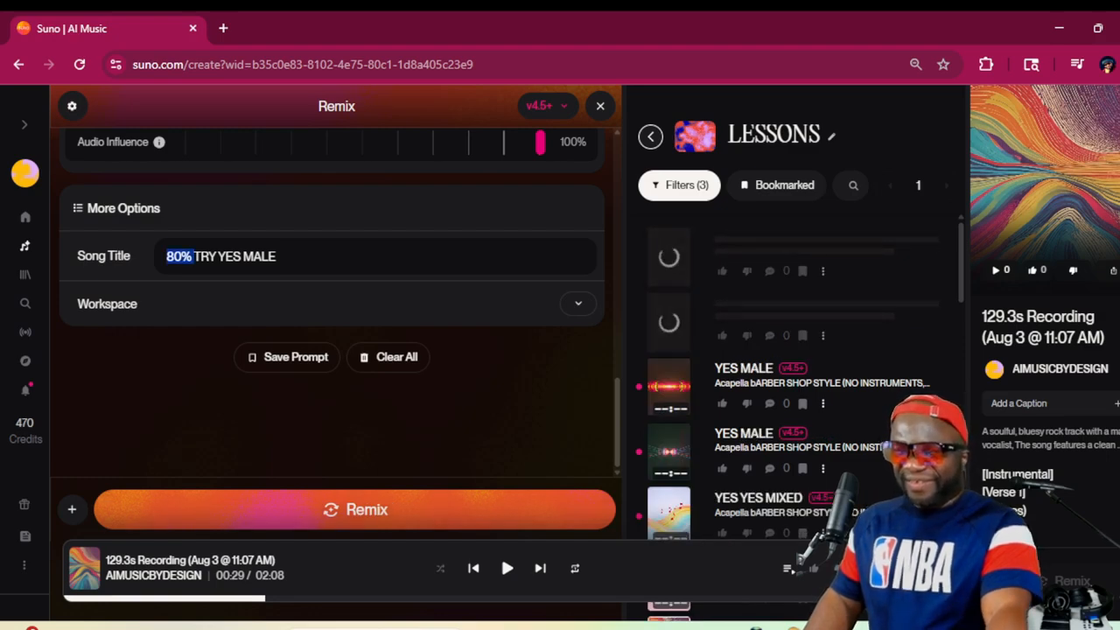
{"action": "scroll", "coordinate": [698, 362], "scroll_direction": "down", "scroll_amount": 3}
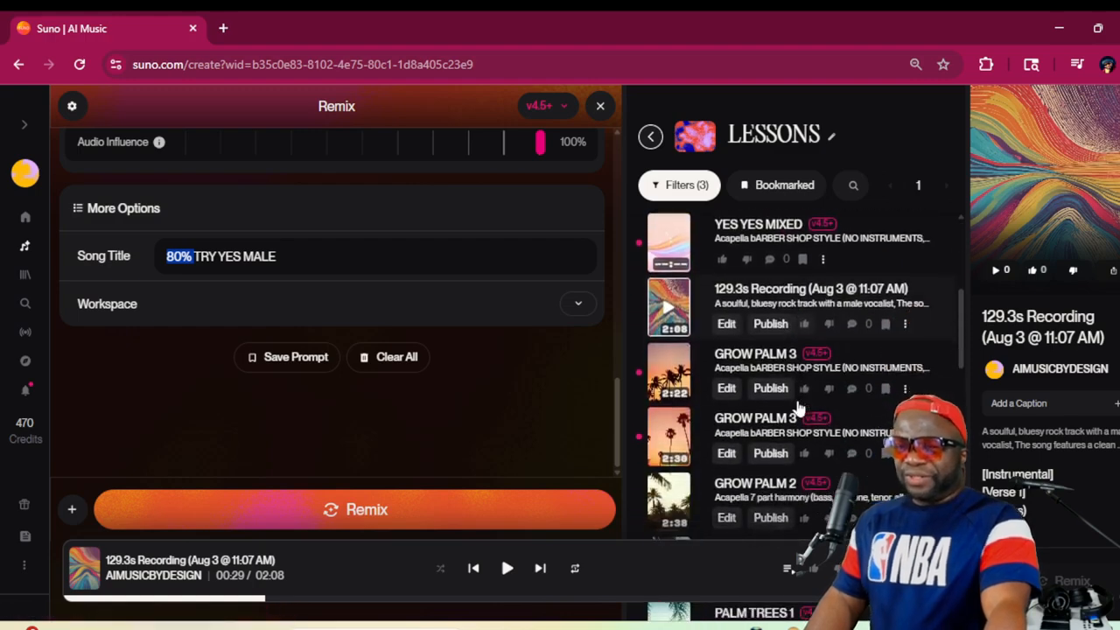
{"action": "scroll", "coordinate": [798, 409], "scroll_direction": "up", "scroll_amount": 1}
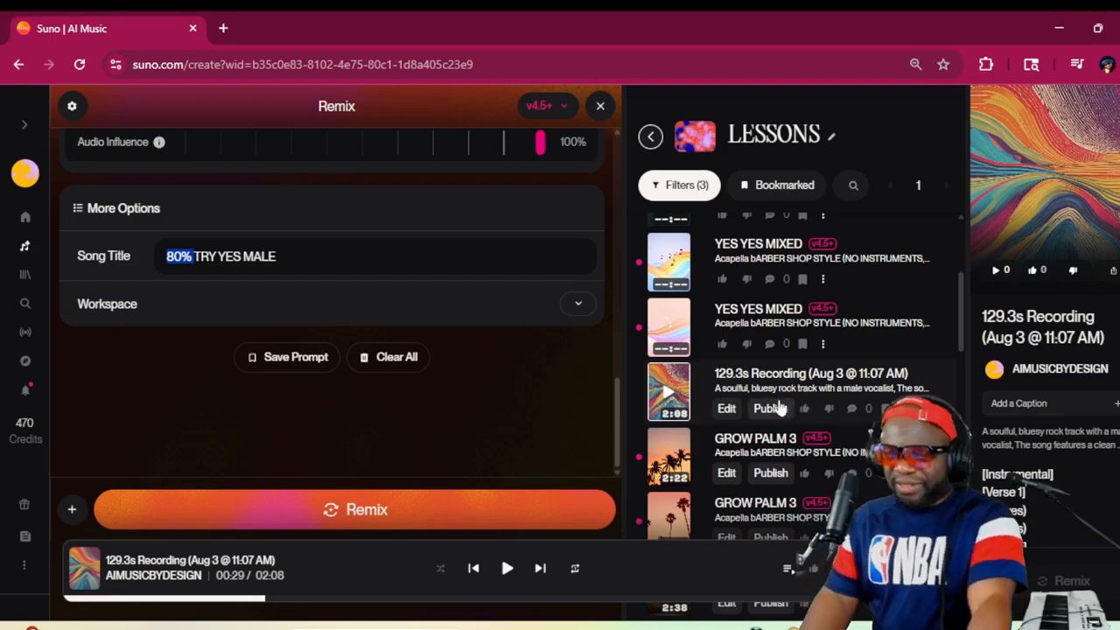
{"action": "scroll", "coordinate": [791, 407], "scroll_direction": "down", "scroll_amount": 3}
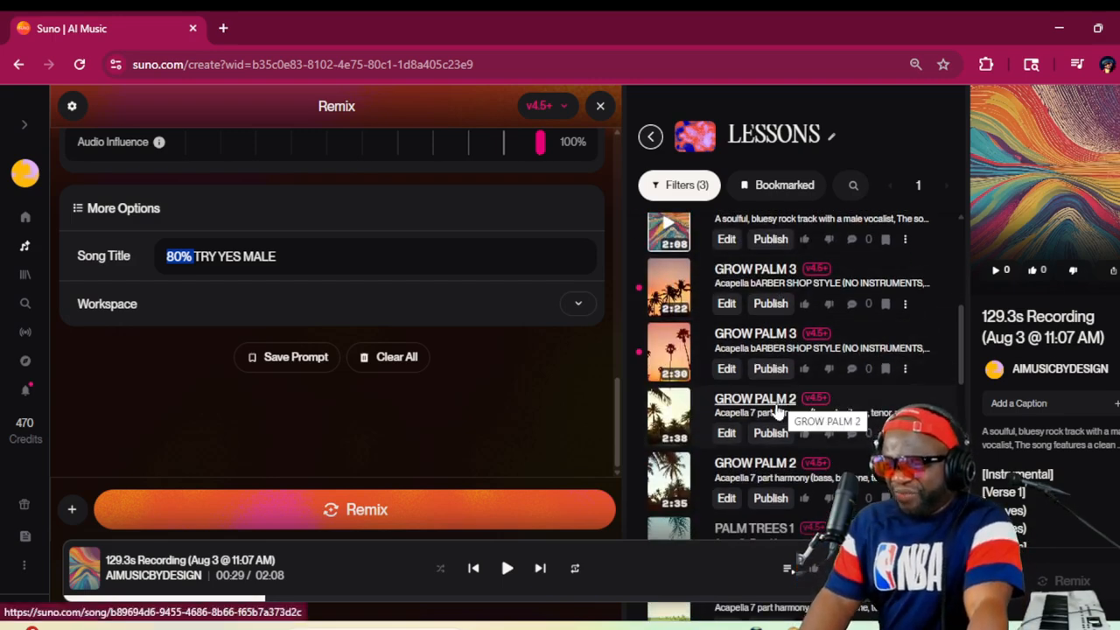
{"action": "scroll", "coordinate": [777, 411], "scroll_direction": "up", "scroll_amount": 2}
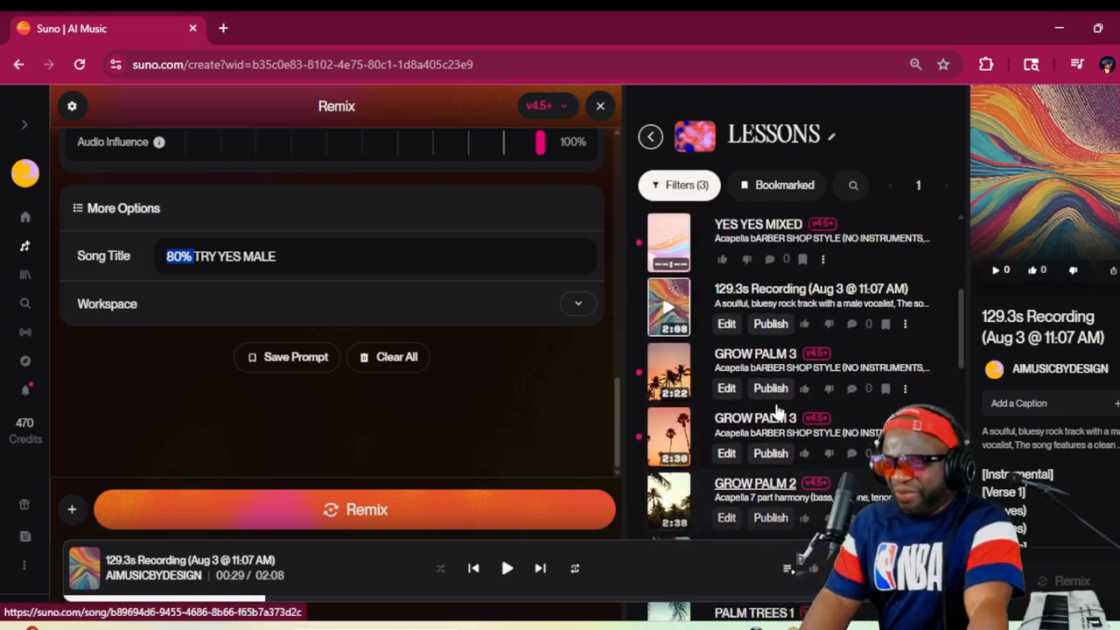
{"action": "left_click", "coordinate": [670, 444]}
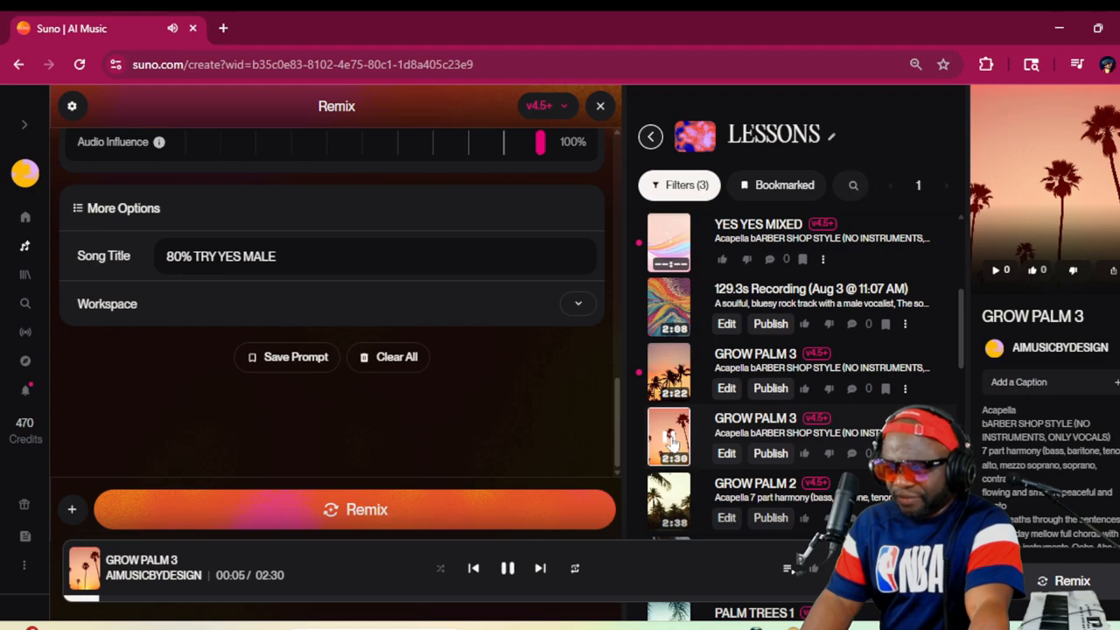
{"action": "left_click", "coordinate": [670, 442]}
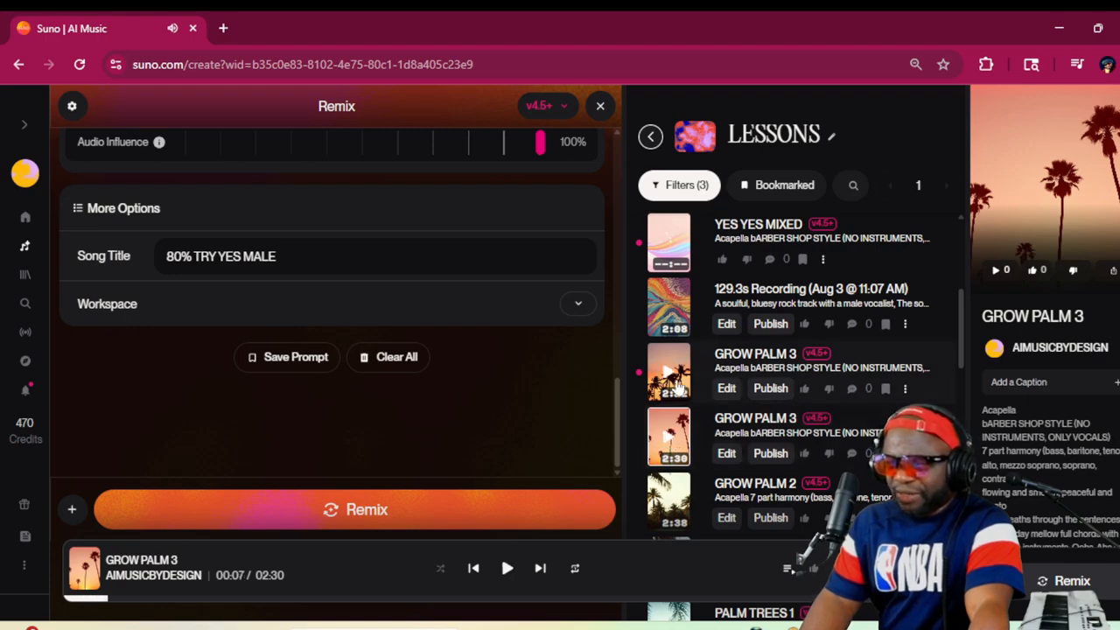
Listen to both YES YES MIXED covers one after the other and pause playback
{"action": "scroll", "coordinate": [749, 411], "scroll_direction": "up", "scroll_amount": 2}
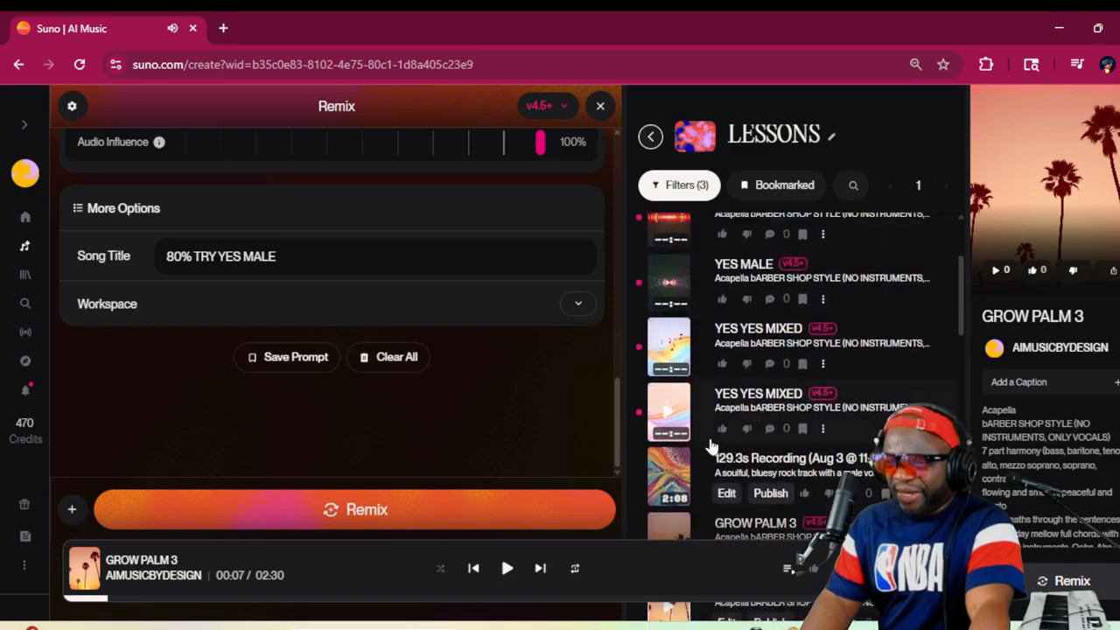
{"action": "left_click", "coordinate": [667, 415]}
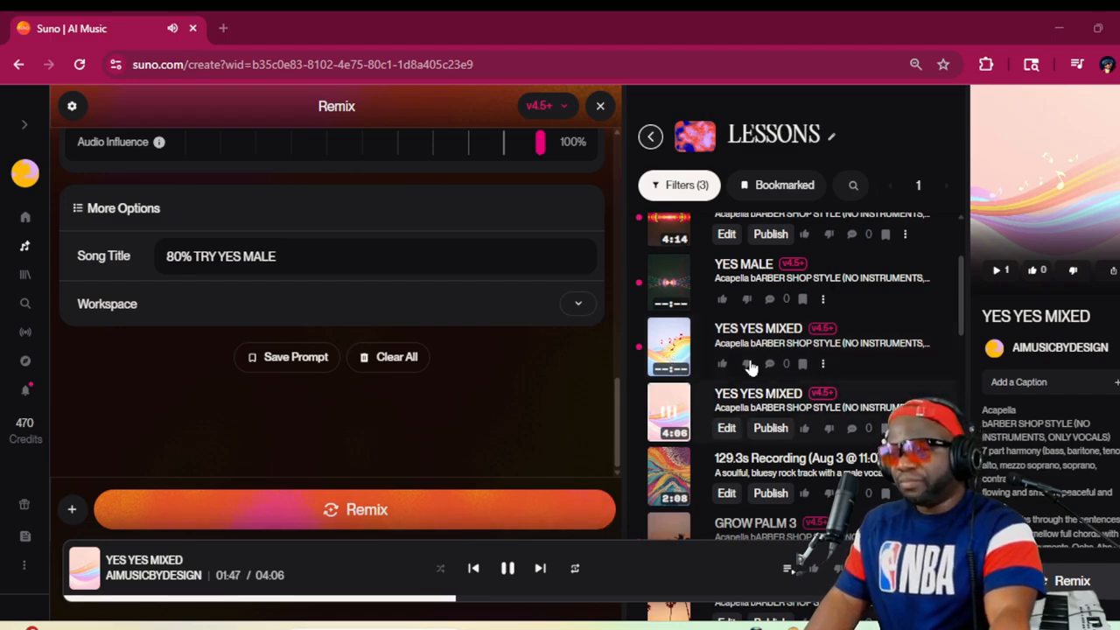
{"action": "left_click", "coordinate": [669, 348]}
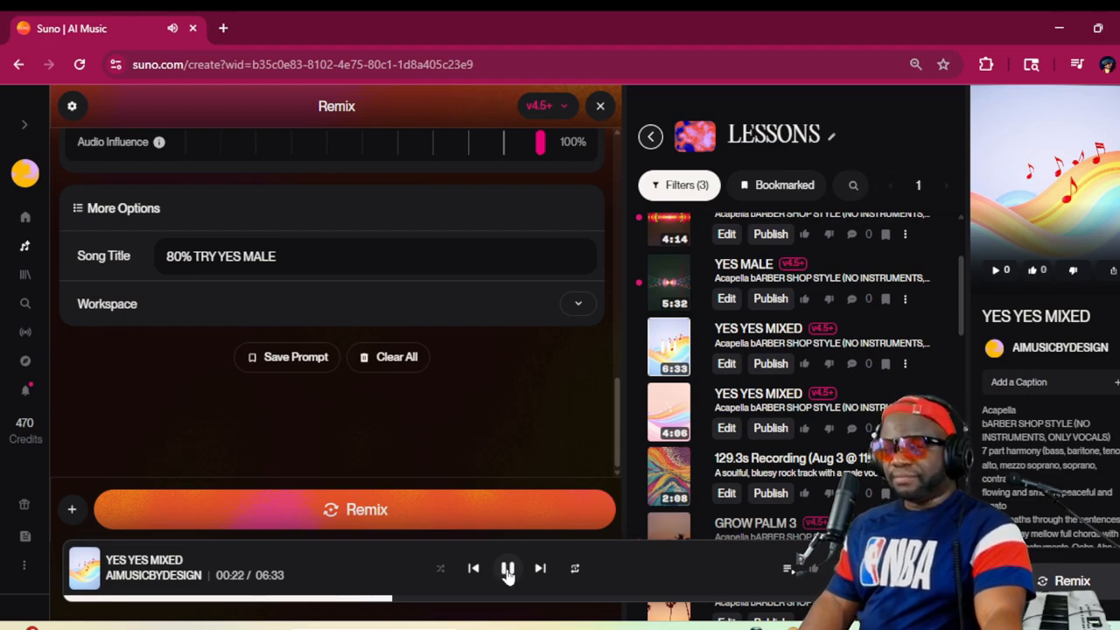
{"action": "left_click", "coordinate": [508, 569]}
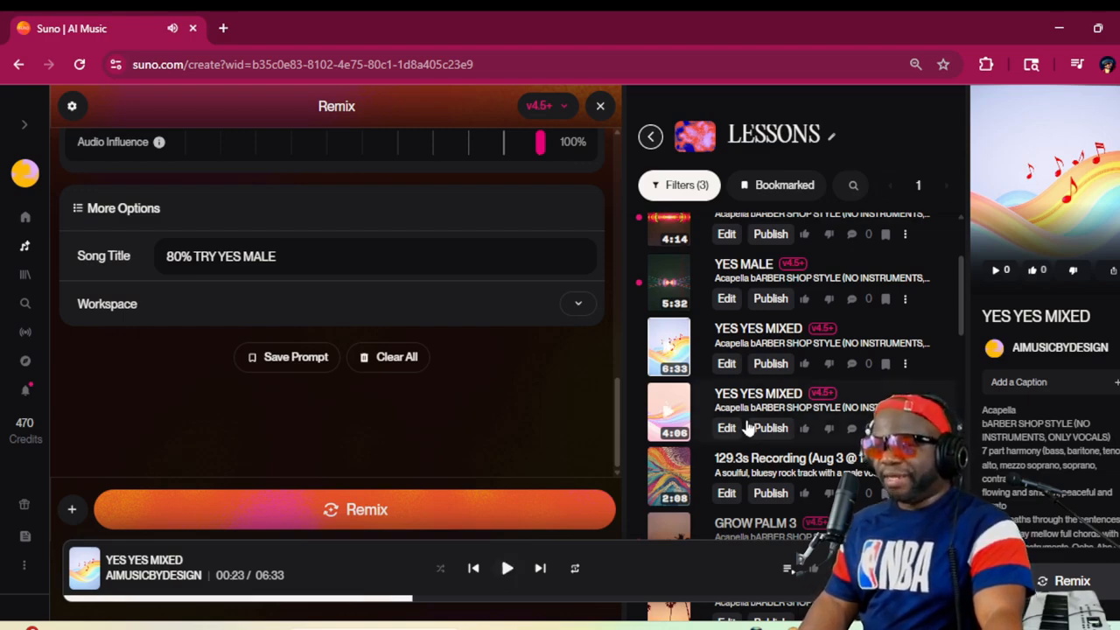
Listen to the opening of the 5:32 YES MALE cover and pause it
{"action": "scroll", "coordinate": [746, 428], "scroll_direction": "up", "scroll_amount": 1}
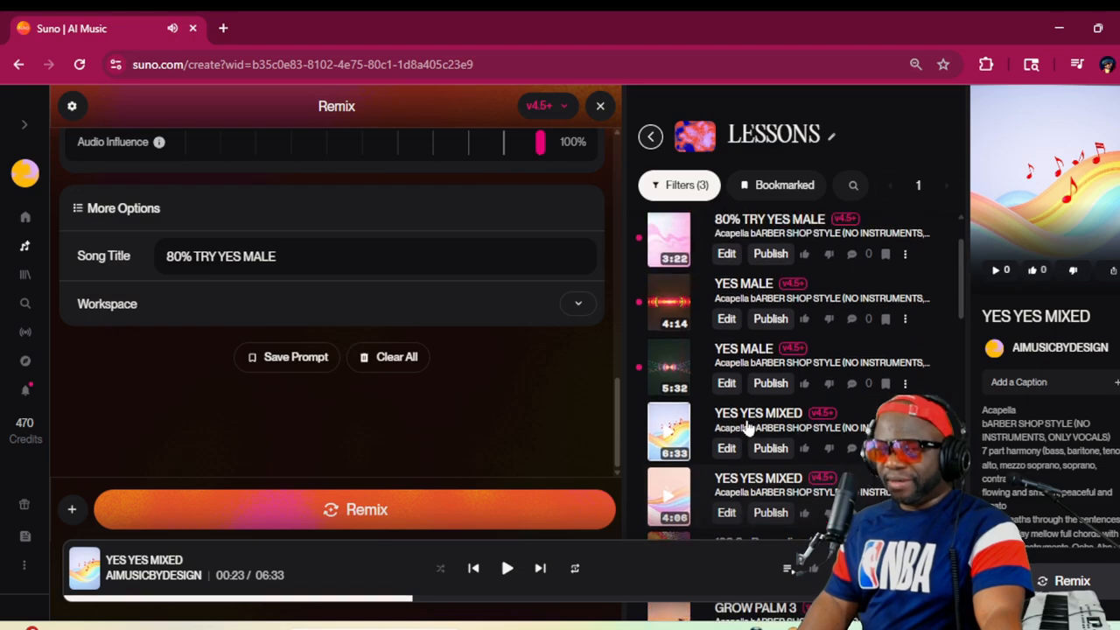
{"action": "left_click", "coordinate": [667, 368]}
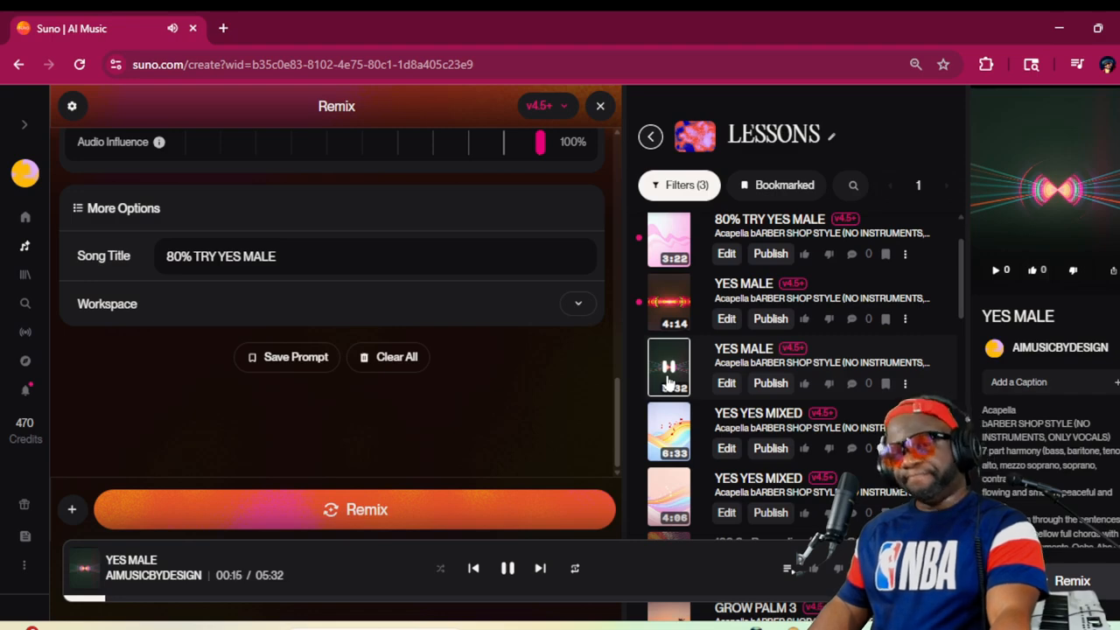
{"action": "left_click", "coordinate": [670, 382]}
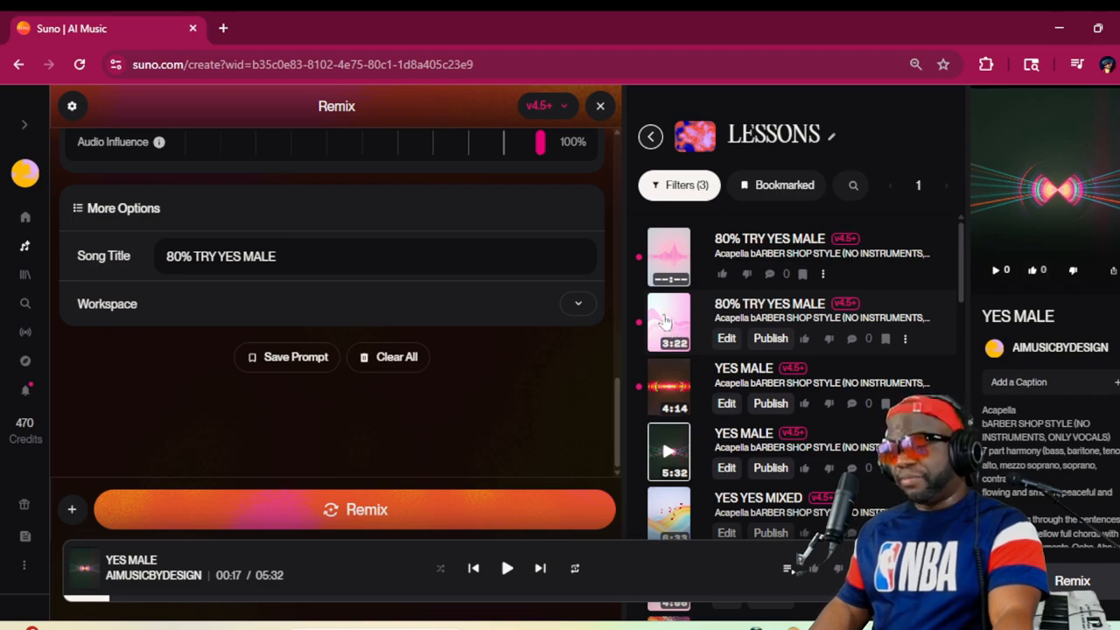
Listen to both 80% TRY YES MALE covers, starting with the 3:22 one, and dismiss the song's options
{"action": "left_click", "coordinate": [665, 321]}
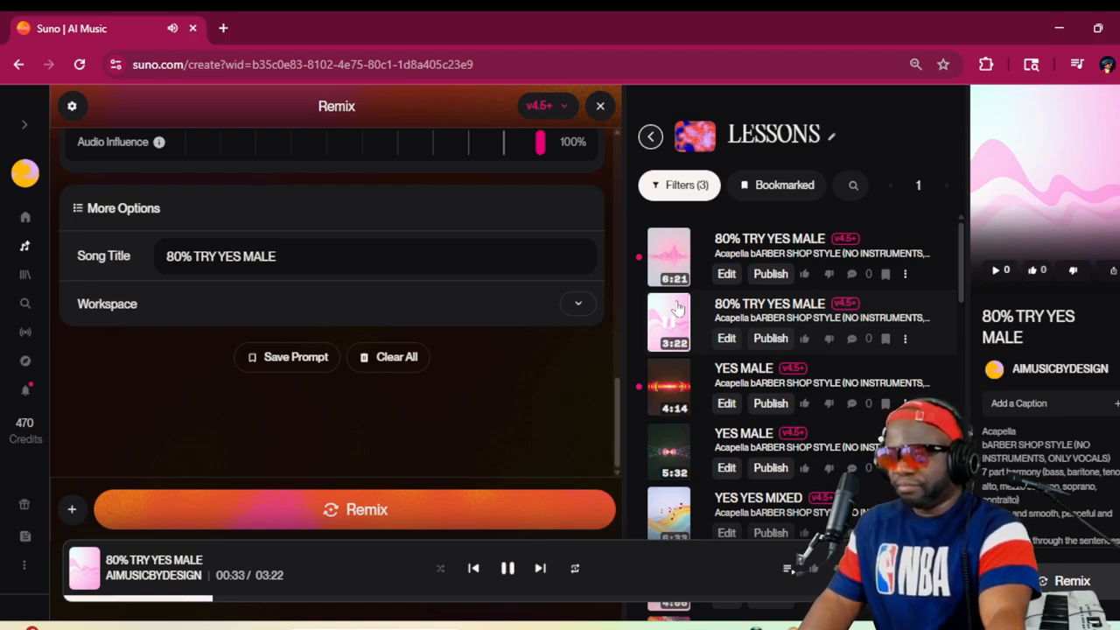
{"action": "left_click", "coordinate": [666, 258]}
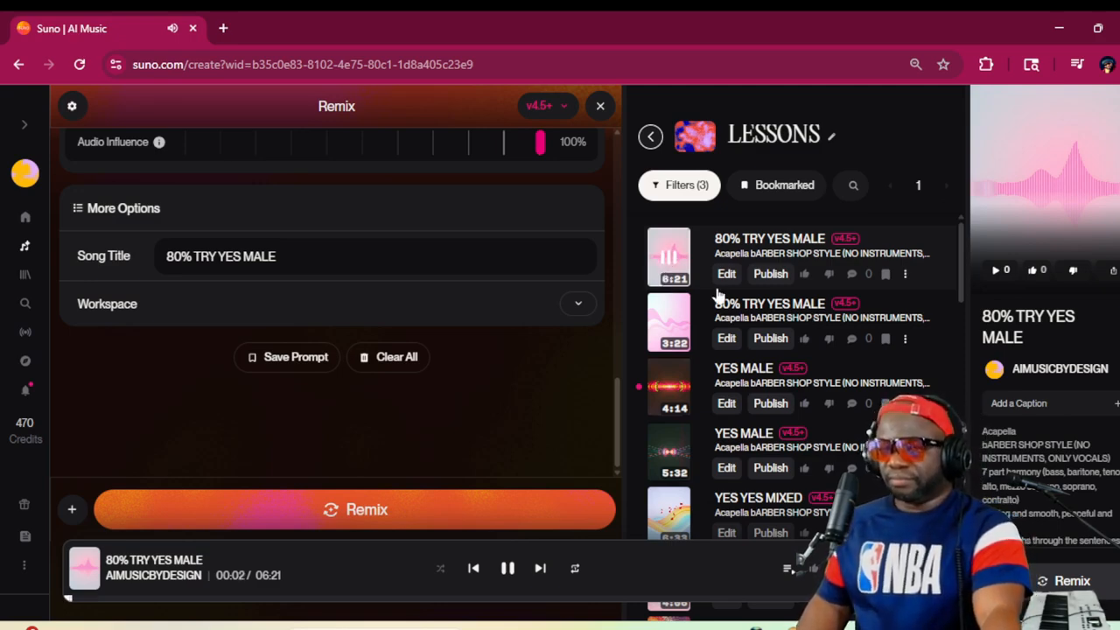
{"action": "right_click", "coordinate": [928, 310]}
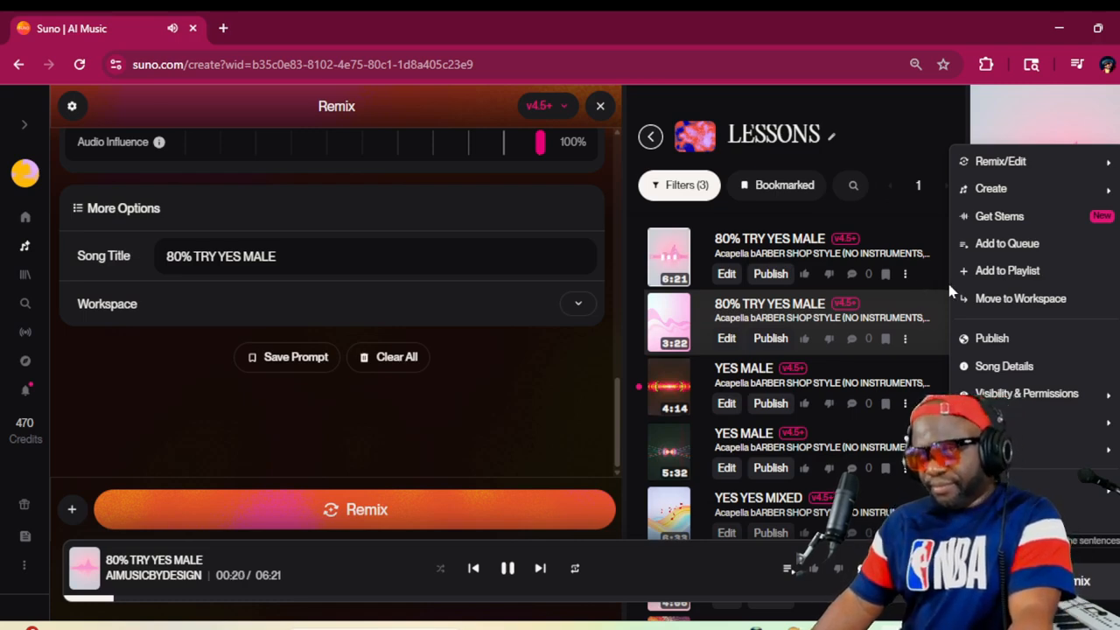
{"action": "left_click", "coordinate": [931, 119]}
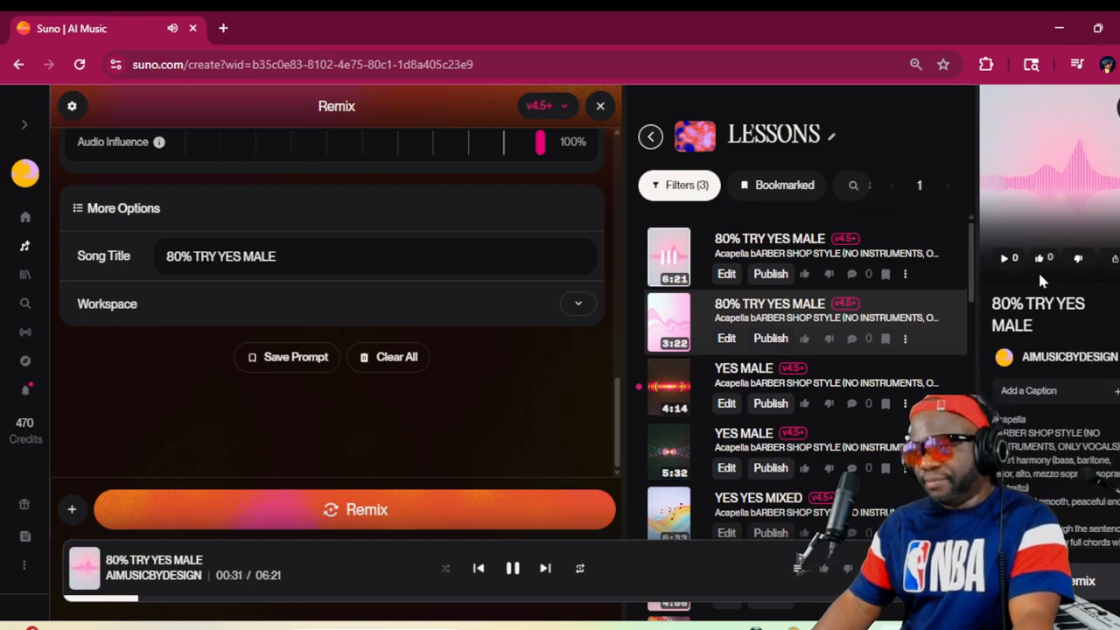
Browse the LESSONS workspace for the earlier GROW PALM, PALM TREES and EVERY DAY versions while the 6:21 cover plays
{"action": "scroll", "coordinate": [863, 382], "scroll_direction": "down", "scroll_amount": 5}
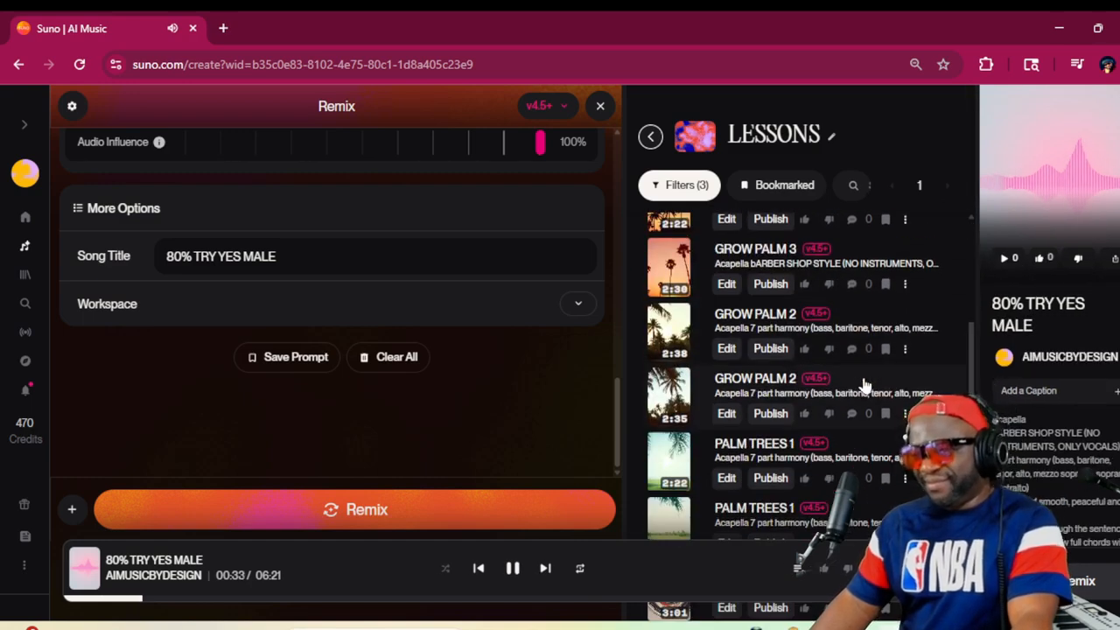
{"action": "scroll", "coordinate": [862, 382], "scroll_direction": "down", "scroll_amount": 5}
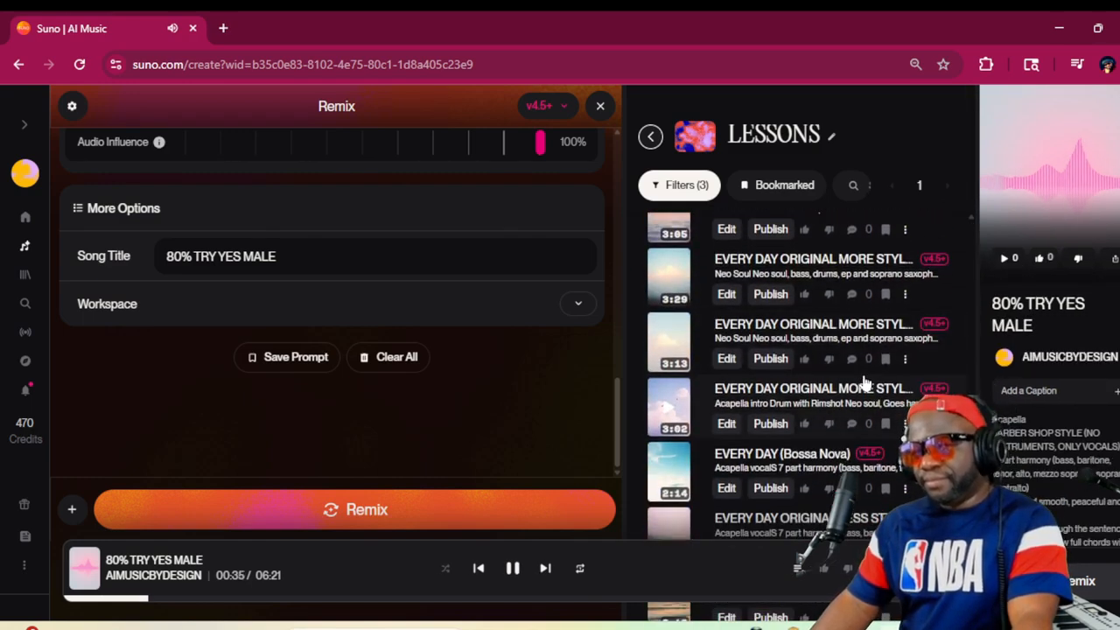
{"action": "scroll", "coordinate": [862, 382], "scroll_direction": "down", "scroll_amount": 1}
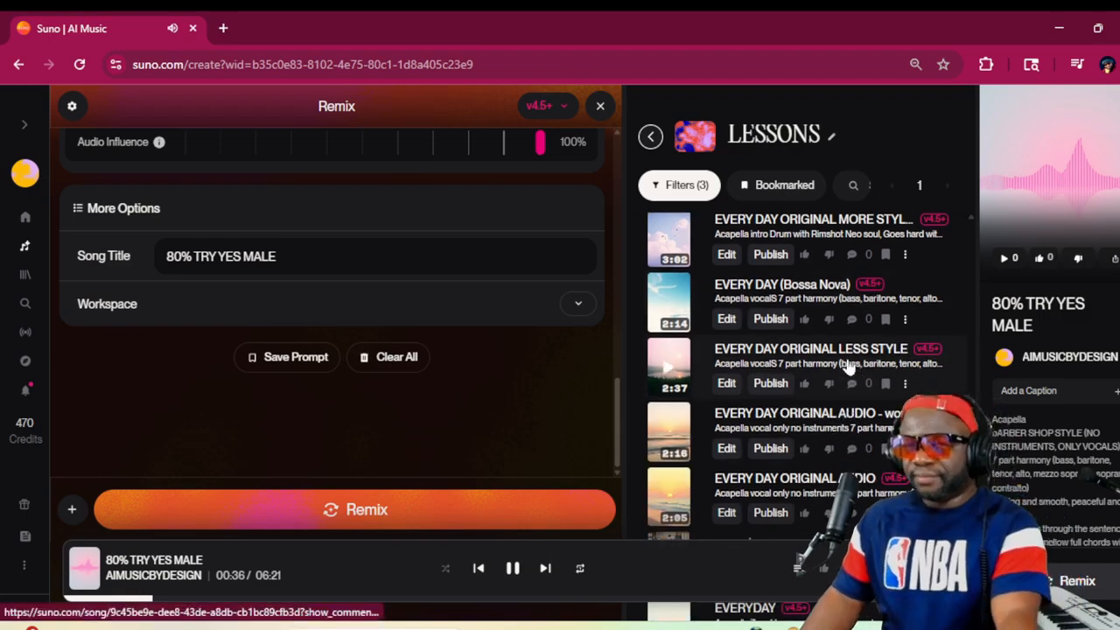
{"action": "scroll", "coordinate": [861, 348], "scroll_direction": "down", "scroll_amount": 1}
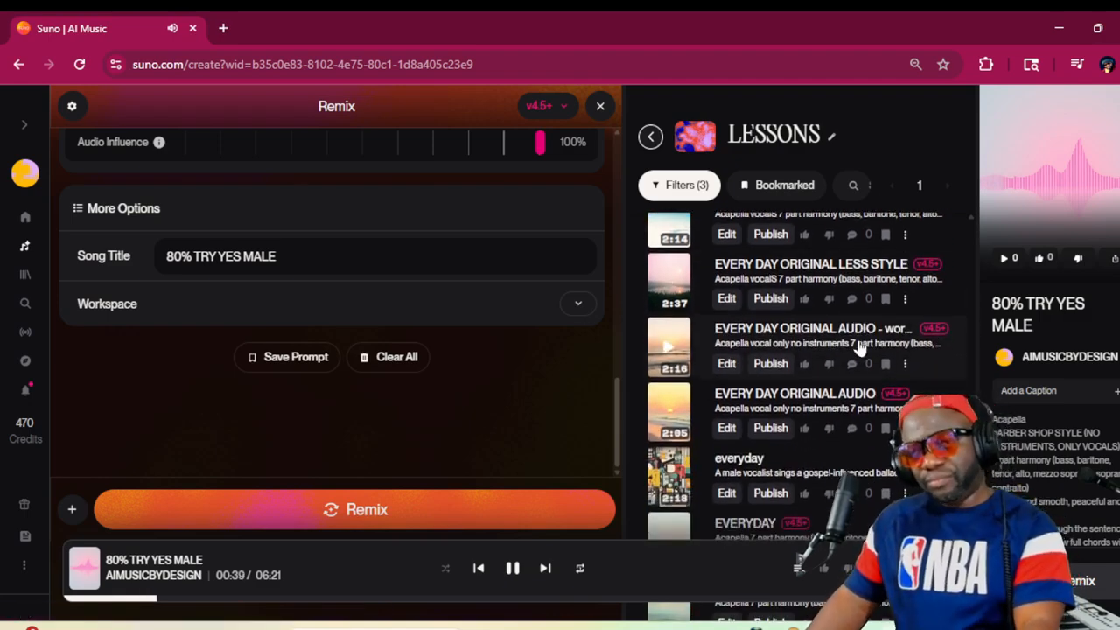
{"action": "scroll", "coordinate": [861, 348], "scroll_direction": "down", "scroll_amount": 5}
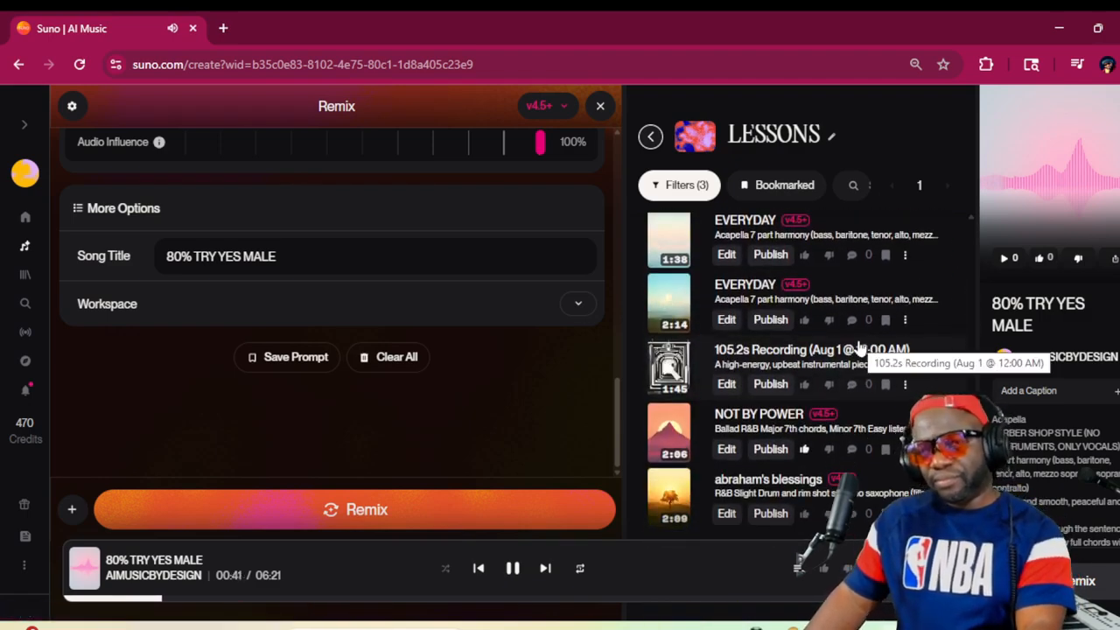
{"action": "scroll", "coordinate": [861, 349], "scroll_direction": "up", "scroll_amount": 7}
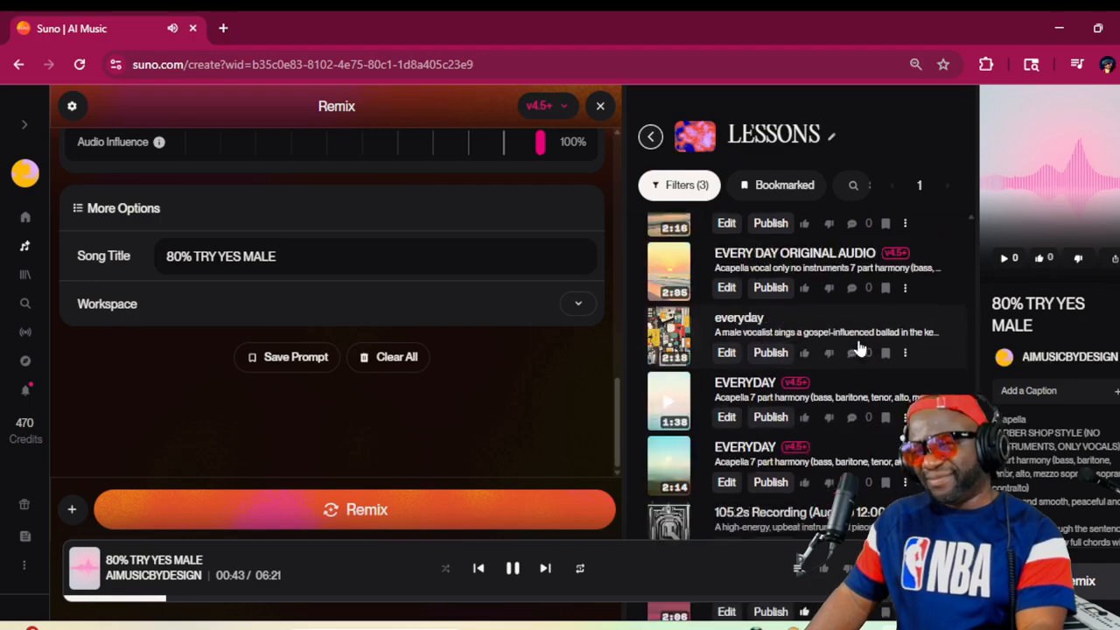
{"action": "scroll", "coordinate": [861, 349], "scroll_direction": "down", "scroll_amount": 6}
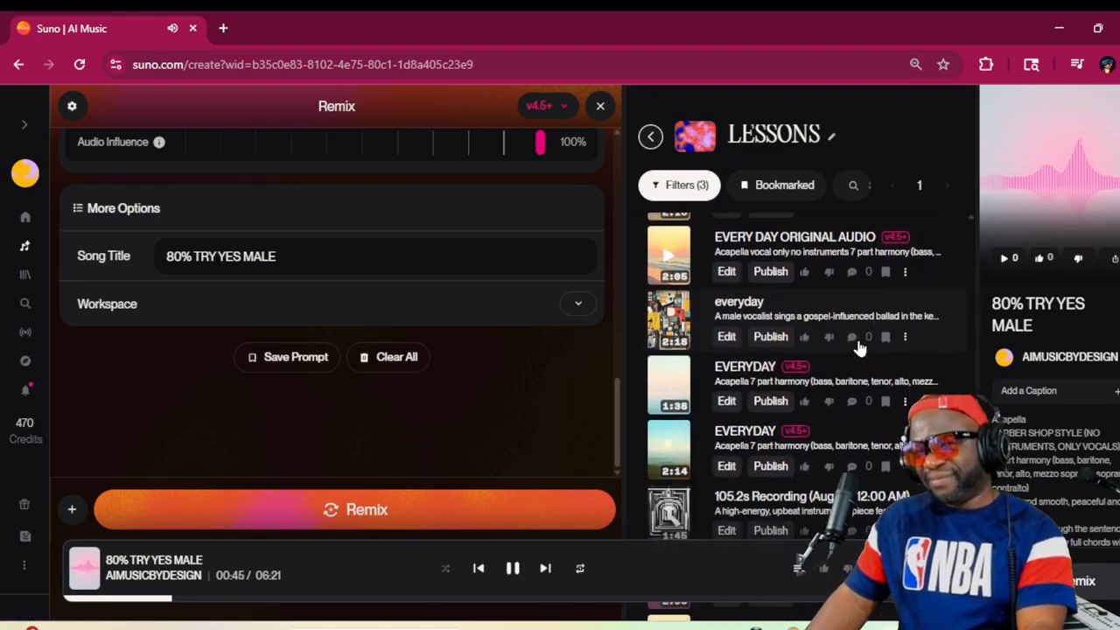
{"action": "scroll", "coordinate": [861, 348], "scroll_direction": "down", "scroll_amount": 1}
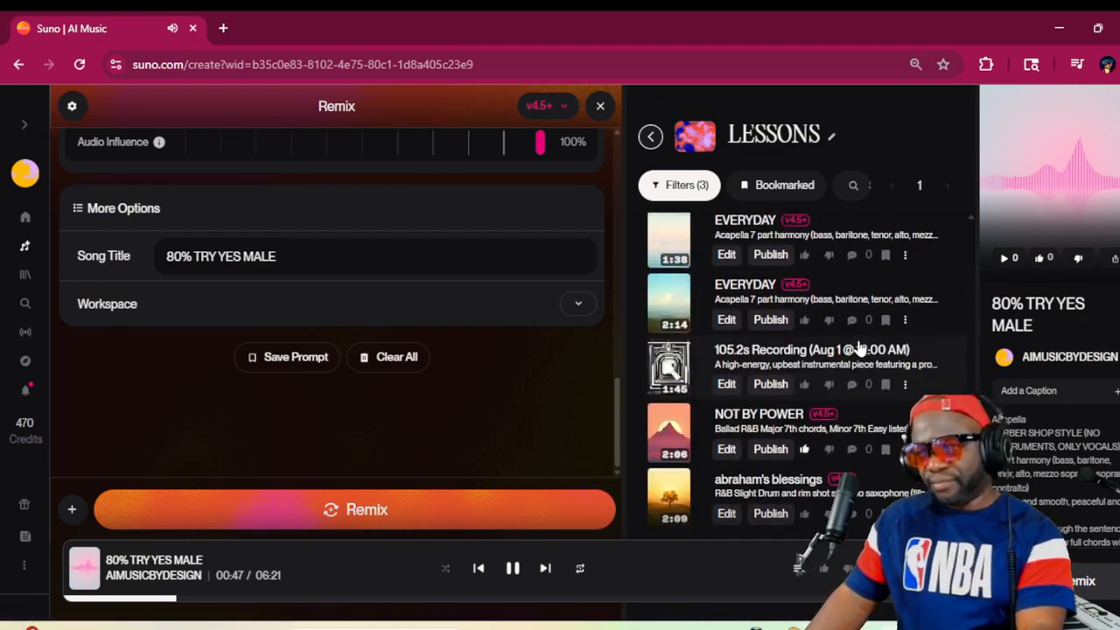
{"action": "scroll", "coordinate": [860, 349], "scroll_direction": "up", "scroll_amount": 6}
{"action": "scroll", "coordinate": [861, 348], "scroll_direction": "up", "scroll_amount": 5}
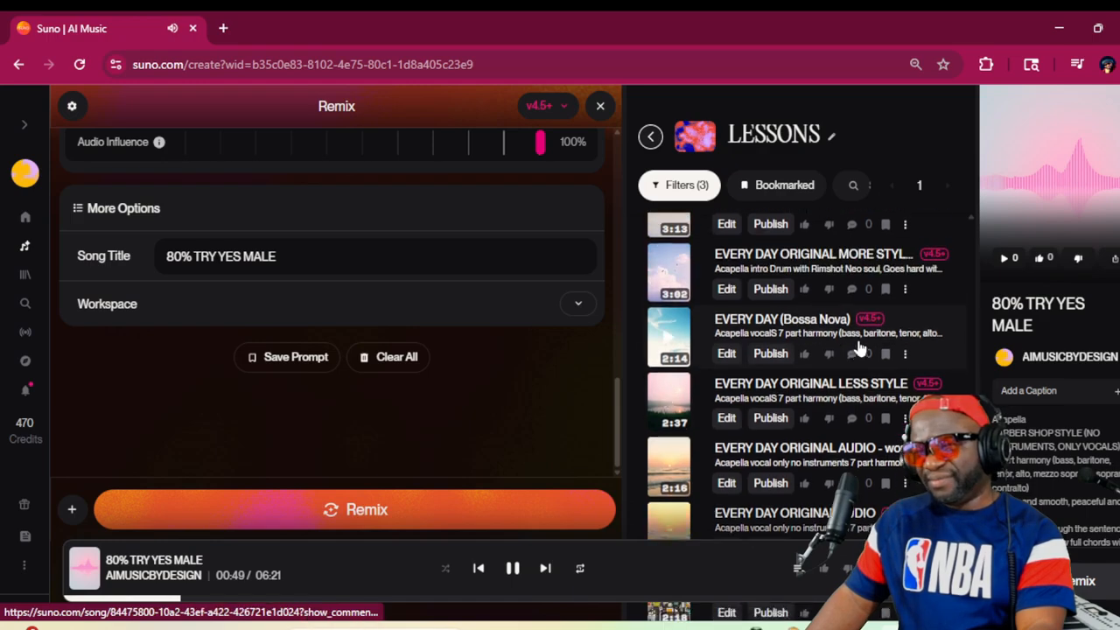
Show the details of the 2:50 NEOSOUL - EVERY DAY ORIGINAL song and select its whole style description
{"action": "scroll", "coordinate": [861, 348], "scroll_direction": "up", "scroll_amount": 2}
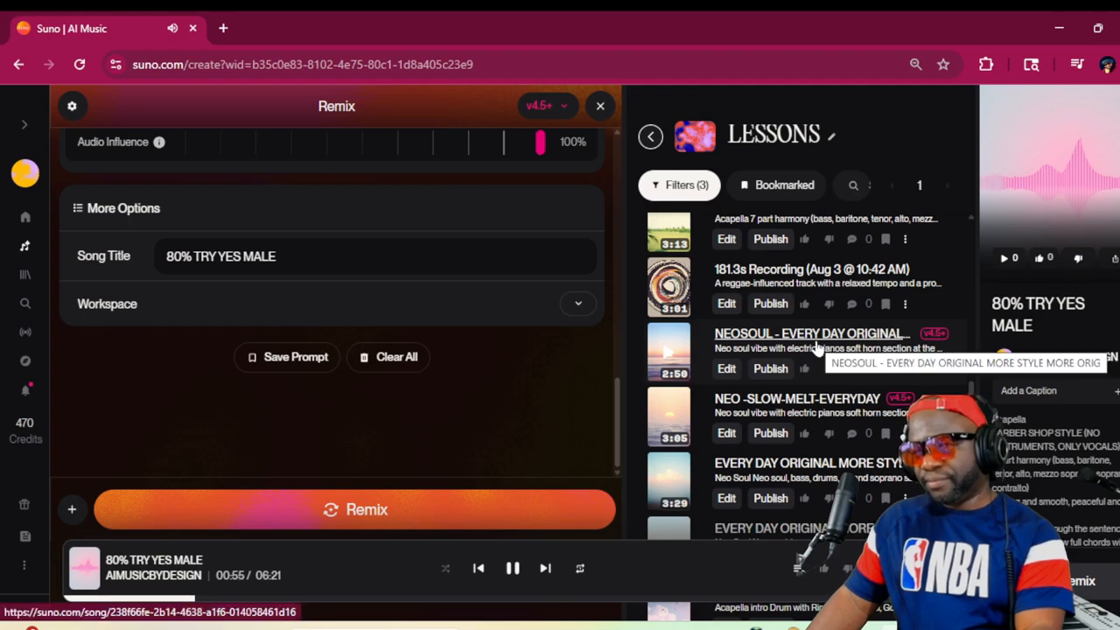
{"action": "left_click", "coordinate": [813, 353]}
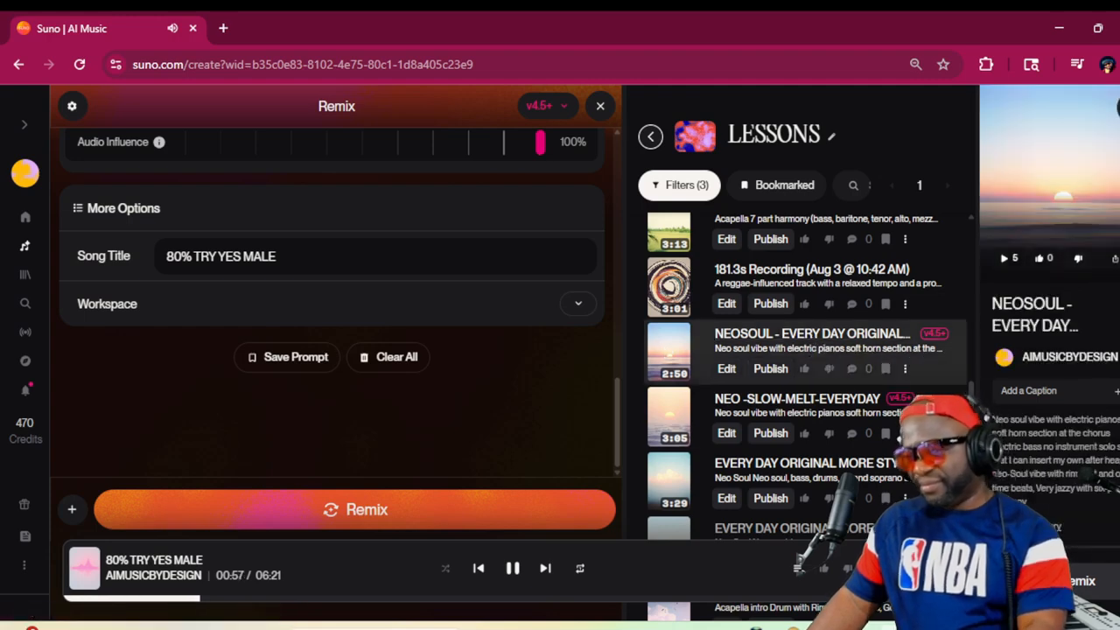
{"action": "triple_click", "coordinate": [1048, 434]}
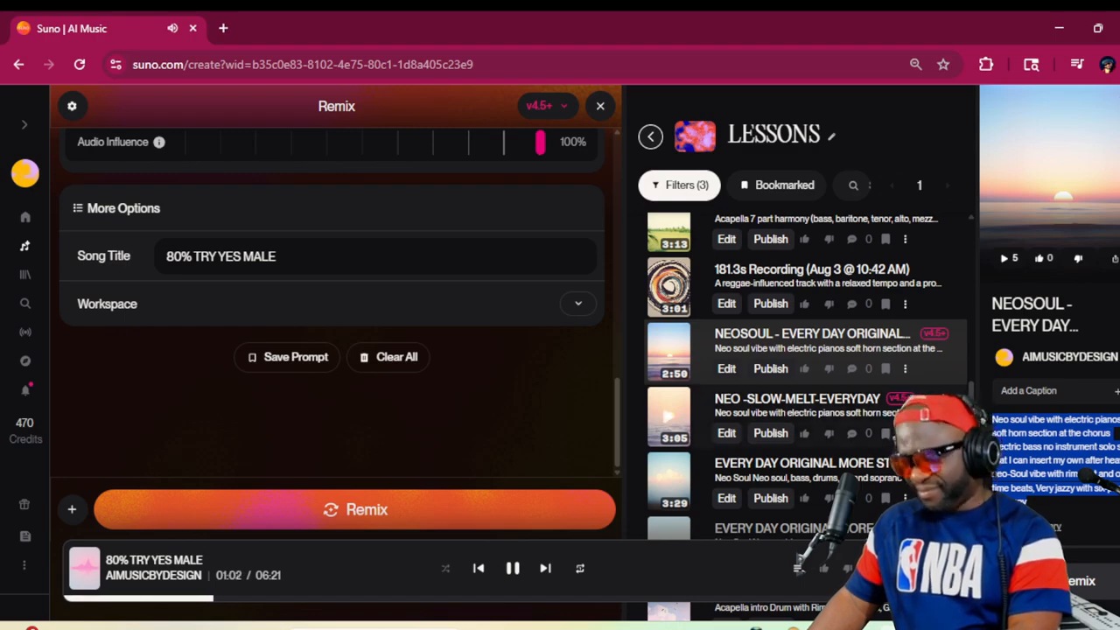
Show the details of the NEO -SLOW-MELT-EVERYDAY song, select its whole style description and return to the newest covers
{"action": "left_click", "coordinate": [901, 400]}
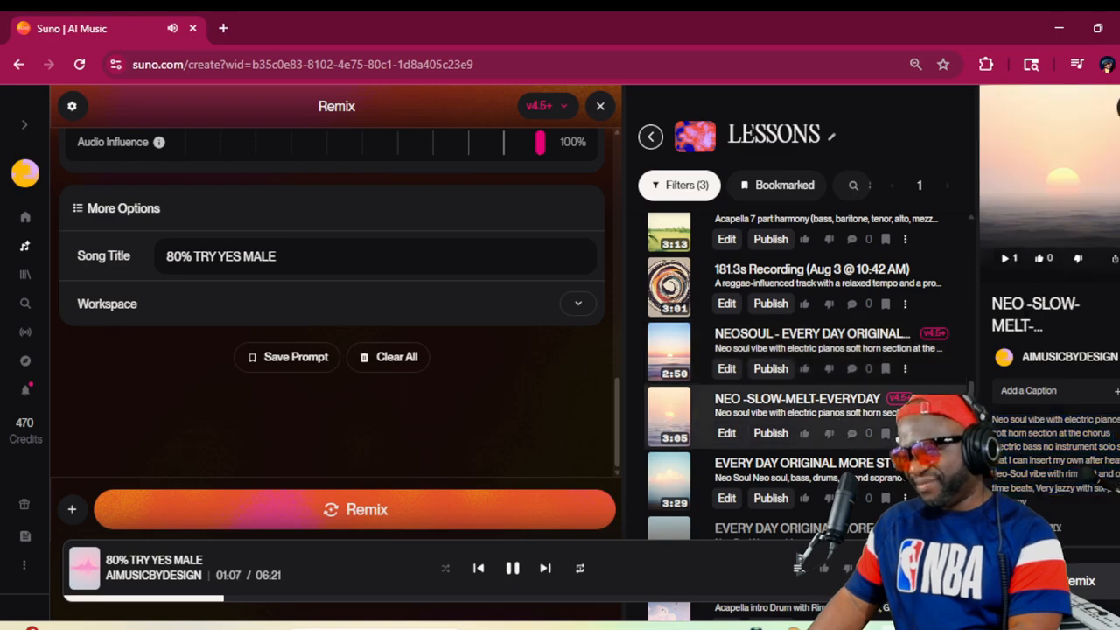
{"action": "triple_click", "coordinate": [1048, 433]}
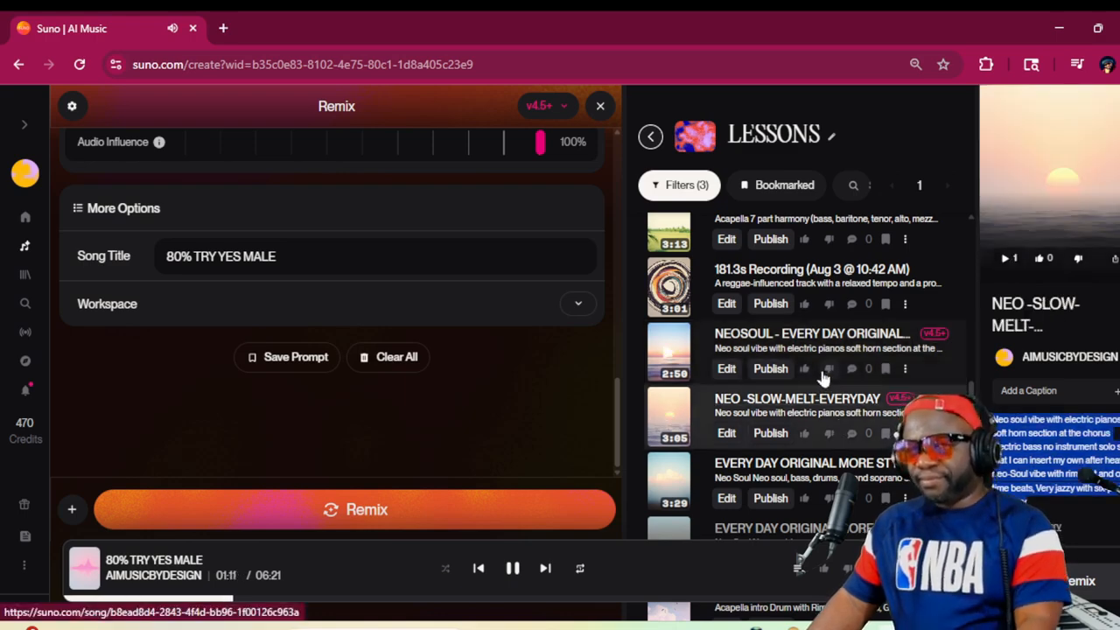
{"action": "scroll", "coordinate": [794, 399], "scroll_direction": "up", "scroll_amount": 2}
{"action": "scroll", "coordinate": [794, 395], "scroll_direction": "up", "scroll_amount": 5}
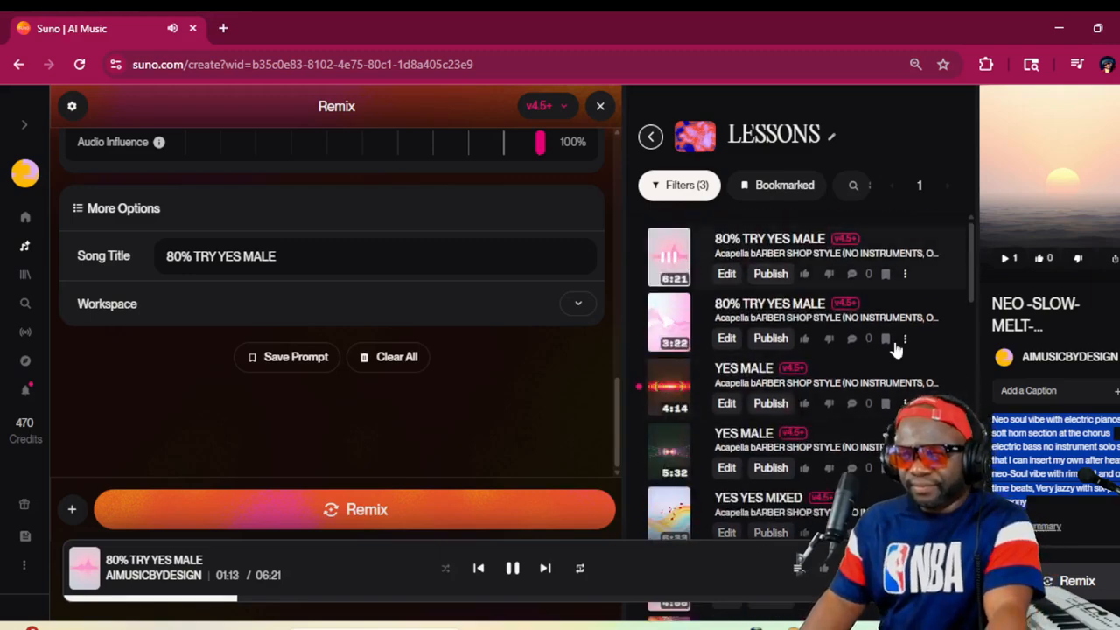
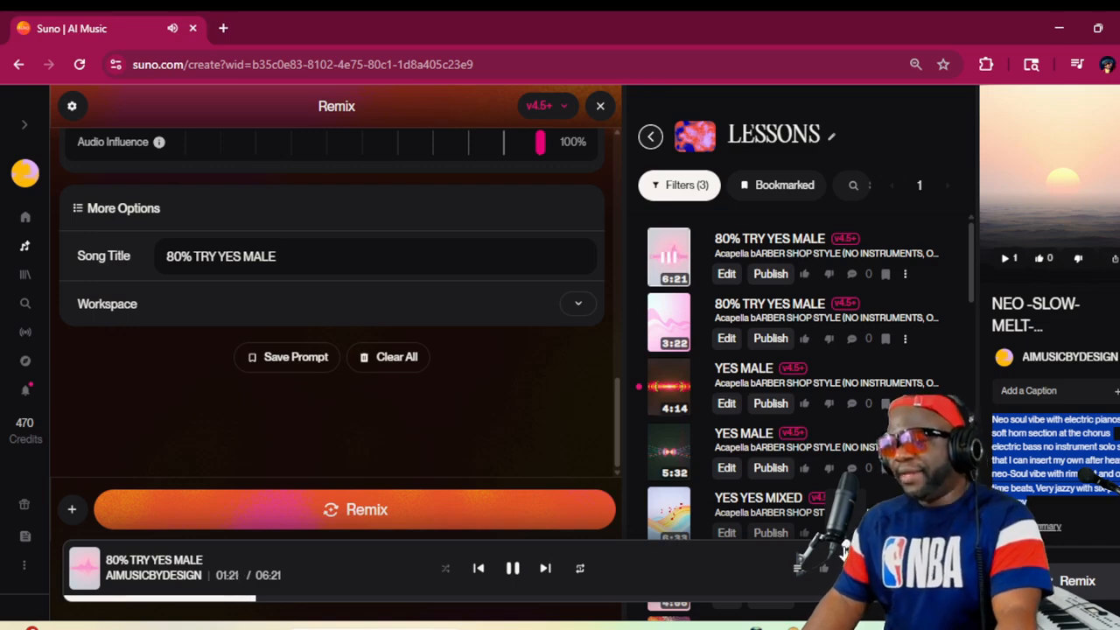
Pause the playing 80% TRY YES MALE cover and clear the whole a cappella style description of the remix
{"action": "left_click", "coordinate": [513, 569]}
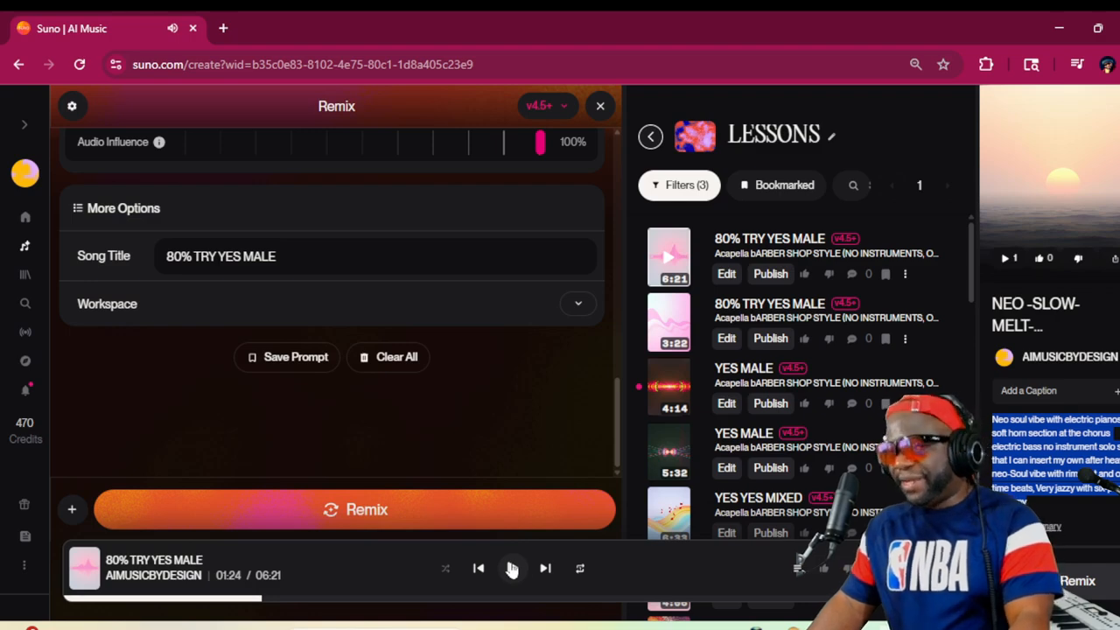
{"action": "scroll", "coordinate": [332, 302], "scroll_direction": "up", "scroll_amount": 10}
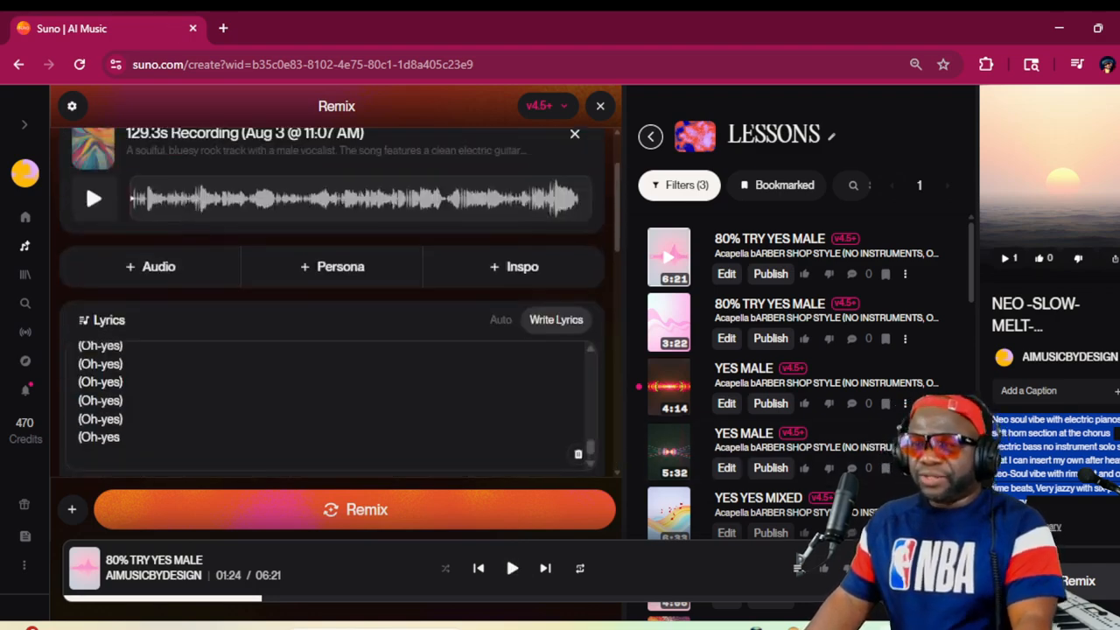
{"action": "scroll", "coordinate": [348, 275], "scroll_direction": "up", "scroll_amount": 2}
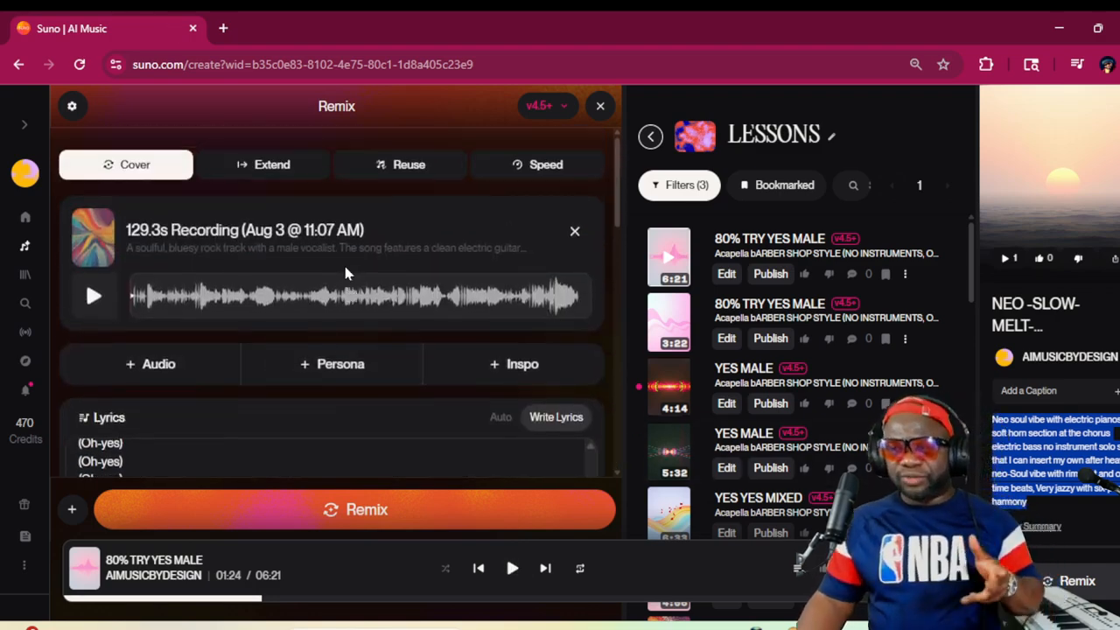
{"action": "scroll", "coordinate": [343, 272], "scroll_direction": "down", "scroll_amount": 3}
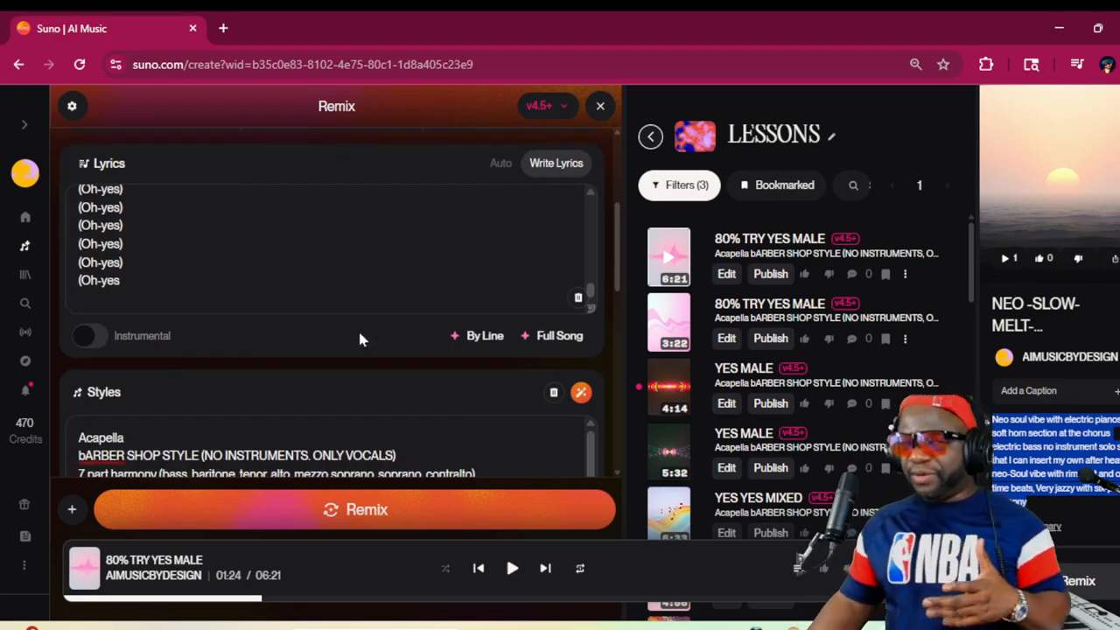
{"action": "scroll", "coordinate": [357, 330], "scroll_direction": "up", "scroll_amount": 1}
{"action": "scroll", "coordinate": [355, 332], "scroll_direction": "down", "scroll_amount": 2}
{"action": "scroll", "coordinate": [355, 340], "scroll_direction": "down", "scroll_amount": 1}
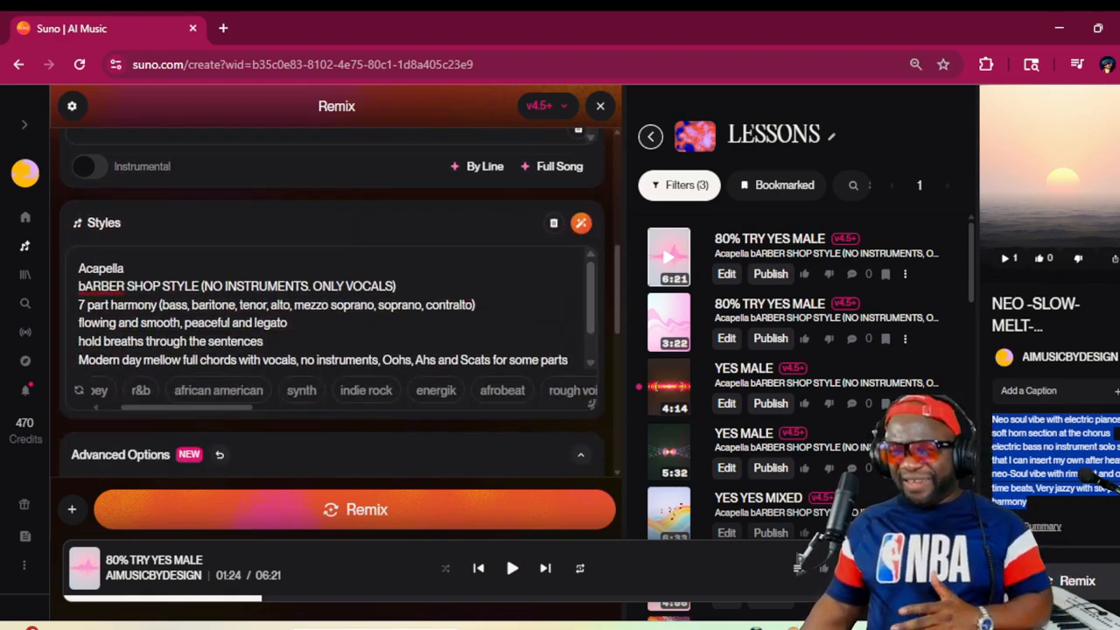
{"action": "left_click", "coordinate": [333, 305]}
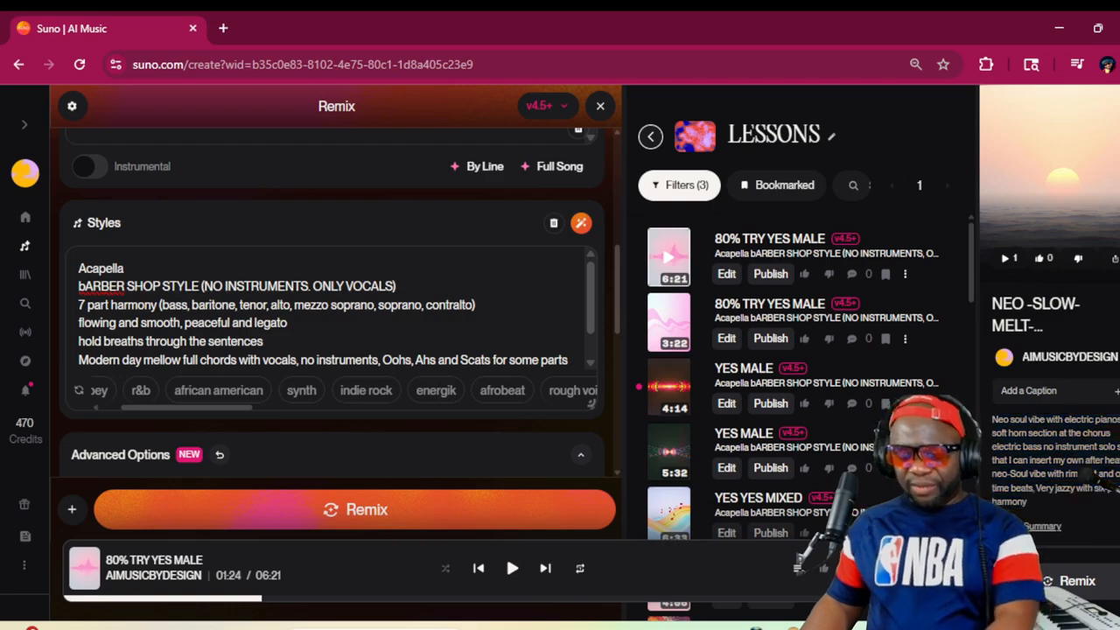
{"action": "key", "text": "ctrl+a"}
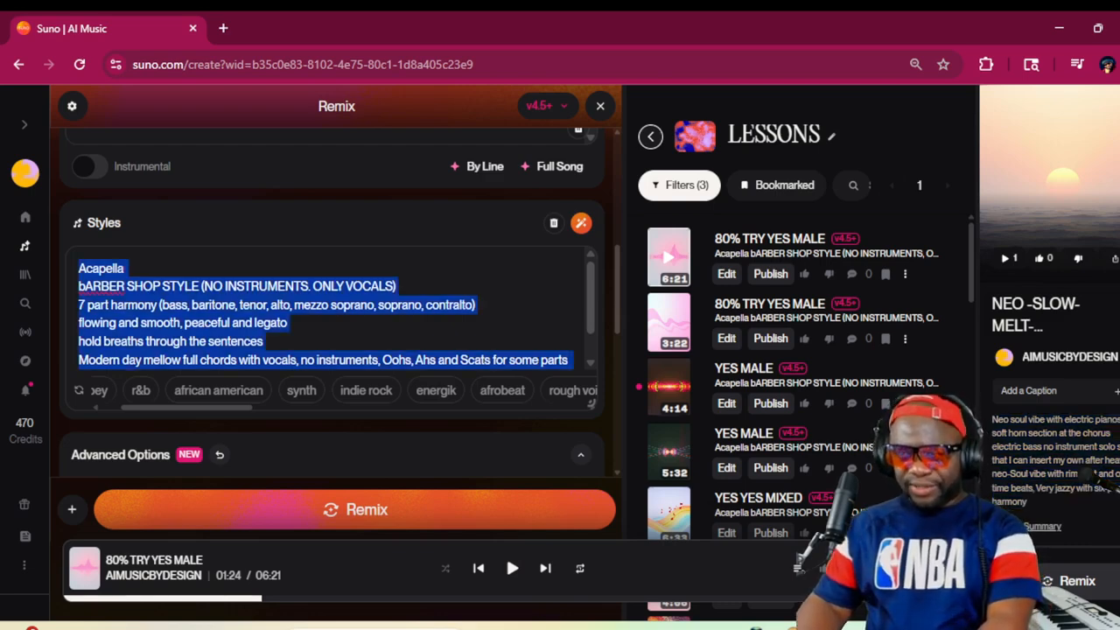
{"action": "key", "text": "BackSpace"}
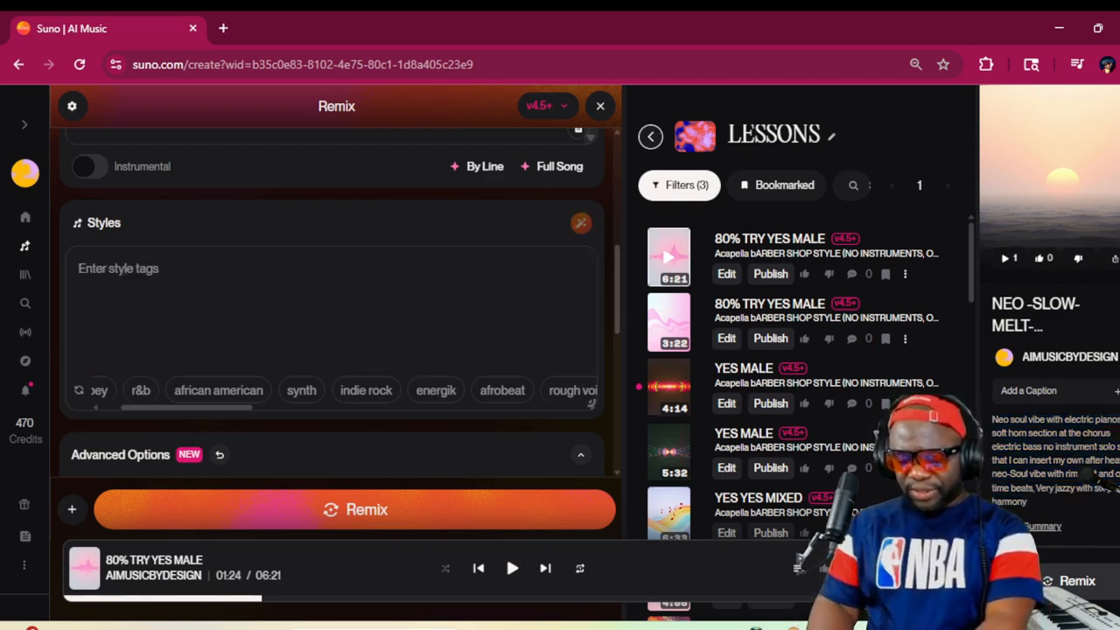
Enter the style lines NEO SOUL, MODERN, CRISP, 2020s feel and BREEZY FEMALE VOC, and paste the copied neo soul description below them
{"action": "type", "text": "NEO SOUL"}
{"action": "key", "text": "Return"}
{"action": "type", "text": "MOD"}
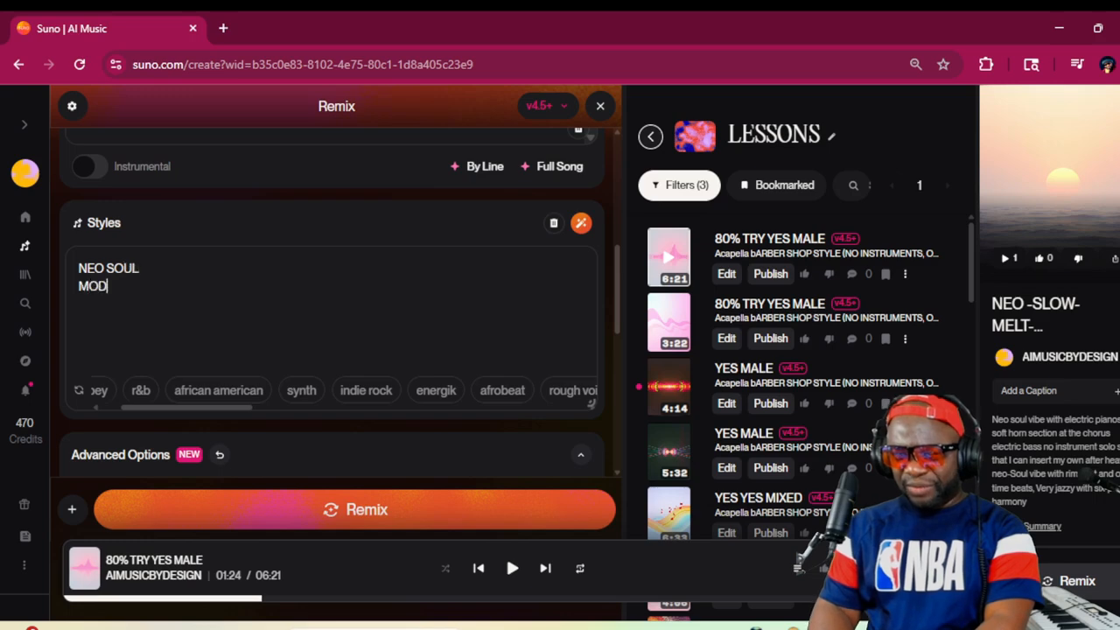
{"action": "type", "text": "ERN"}
{"action": "key", "text": "Return"}
{"action": "type", "text": "CR"}
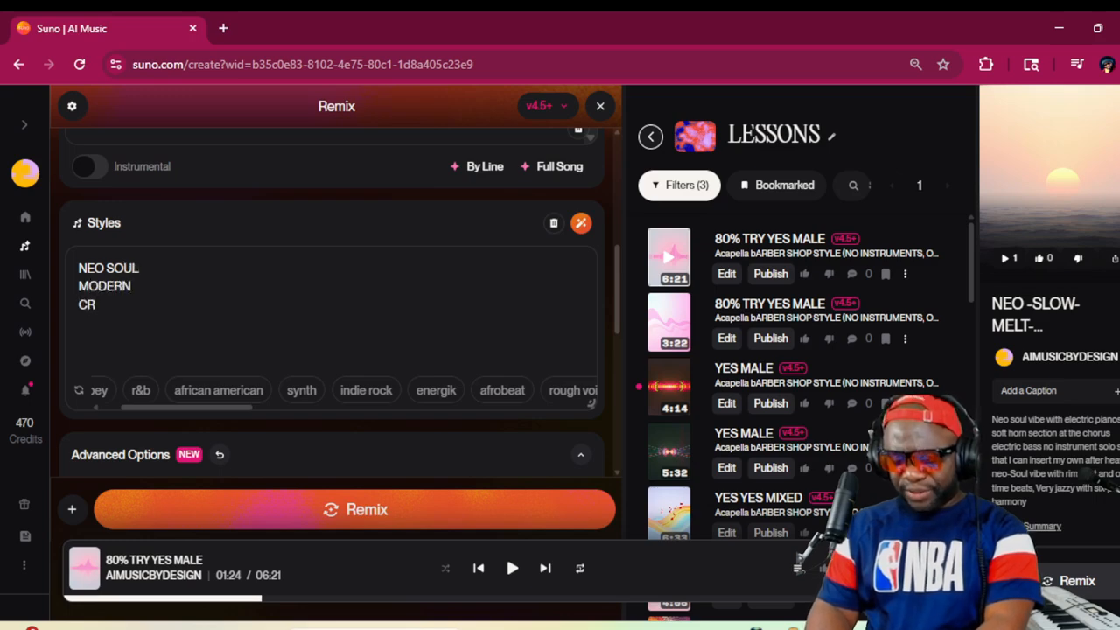
{"action": "type", "text": "ISP"}
{"action": "key", "text": "Return"}
{"action": "type", "text": "2020s feel"}
{"action": "key", "text": "Return"}
{"action": "type", "text": "BREEZY FEMALE VOC"}
{"action": "key", "text": "Return"}
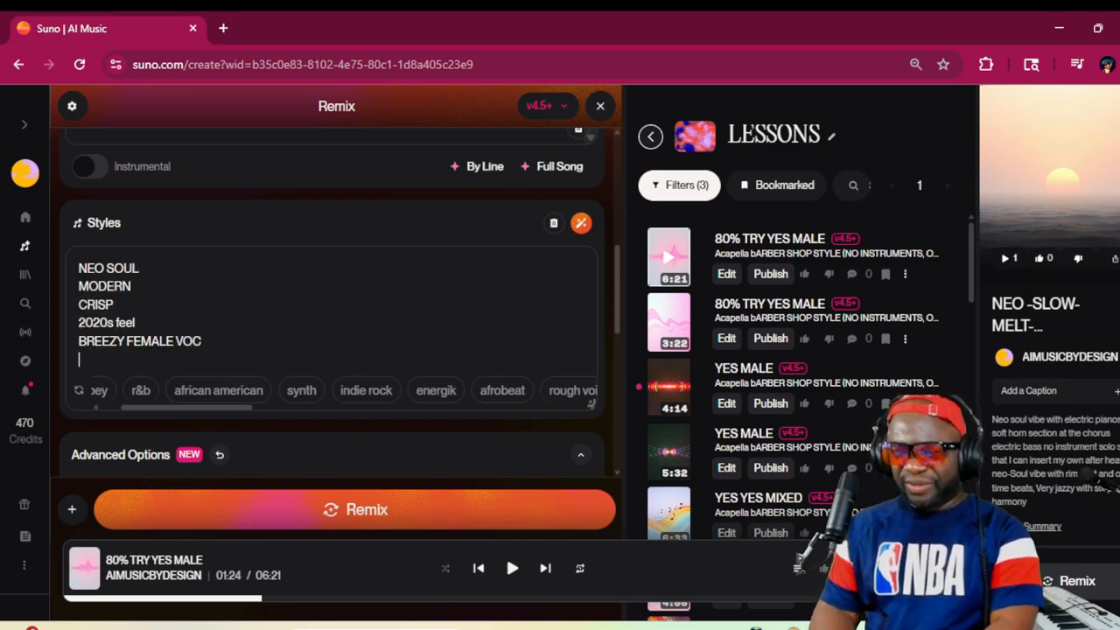
{"action": "key", "text": "ctrl+v"}
Set the vocal gender to Female, the audio influence to 80% and the style influence to 100%
{"action": "scroll", "coordinate": [332, 332], "scroll_direction": "up", "scroll_amount": 5}
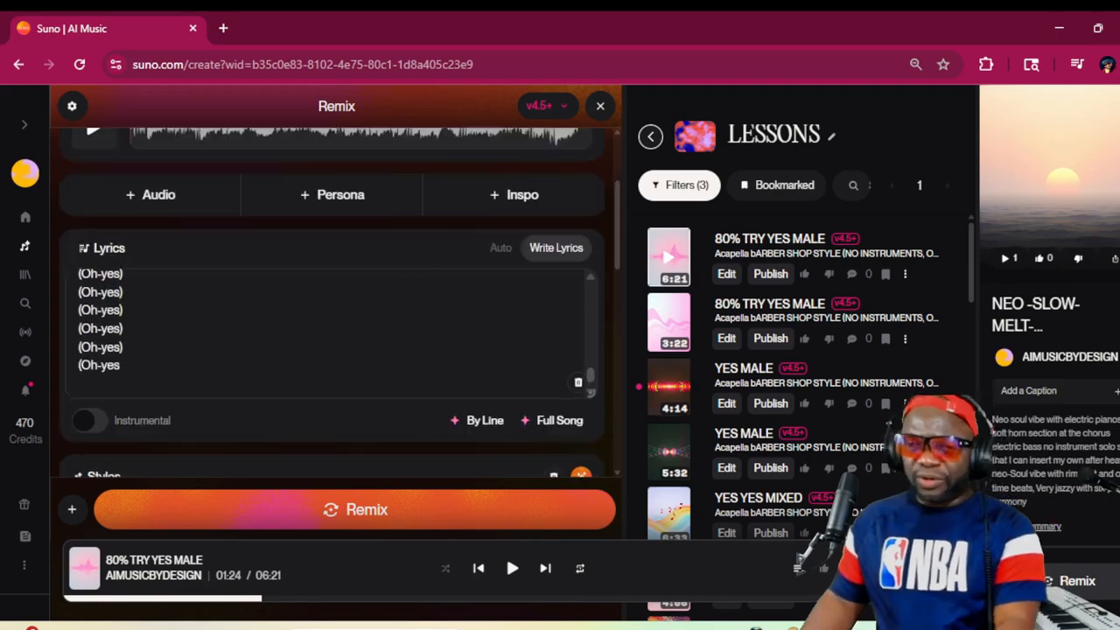
{"action": "scroll", "coordinate": [539, 260], "scroll_direction": "up", "scroll_amount": 6}
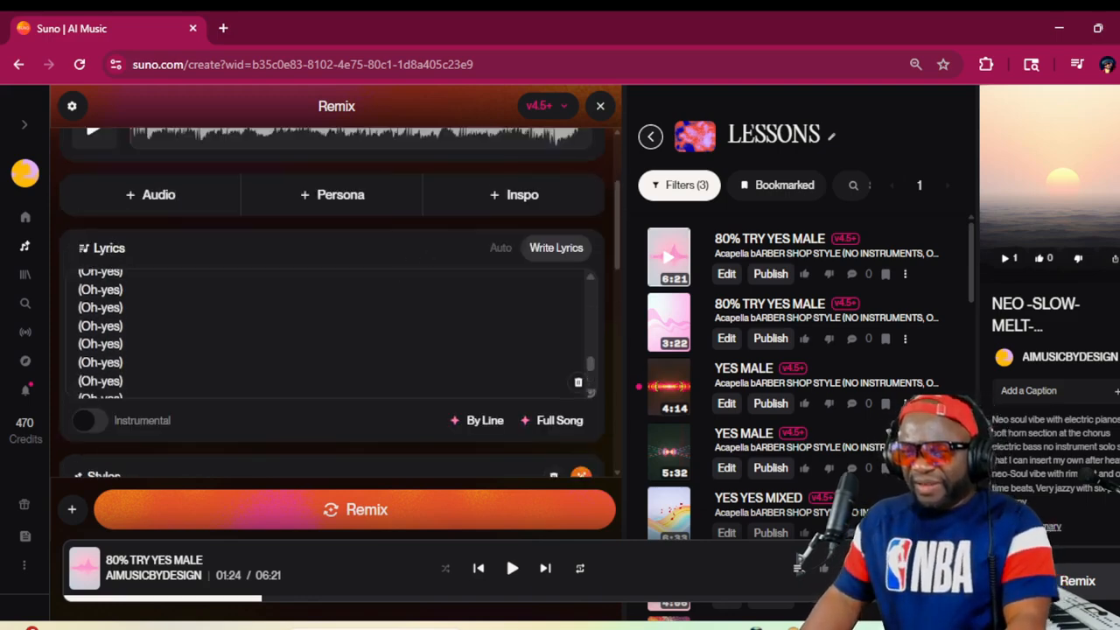
{"action": "scroll", "coordinate": [490, 337], "scroll_direction": "down", "scroll_amount": 10}
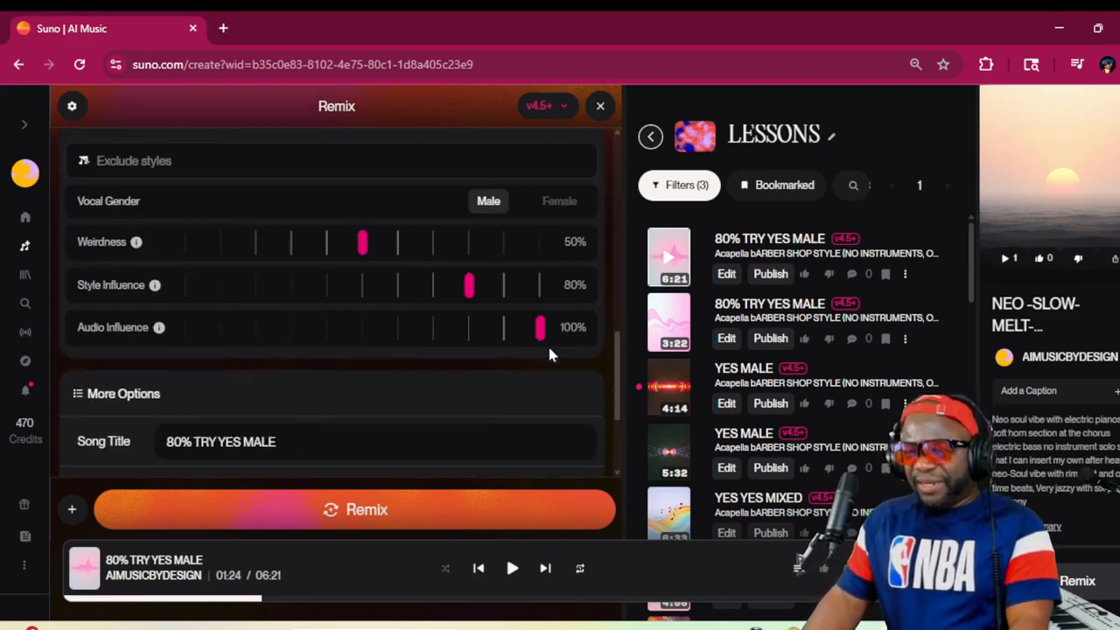
{"action": "left_click", "coordinate": [559, 198]}
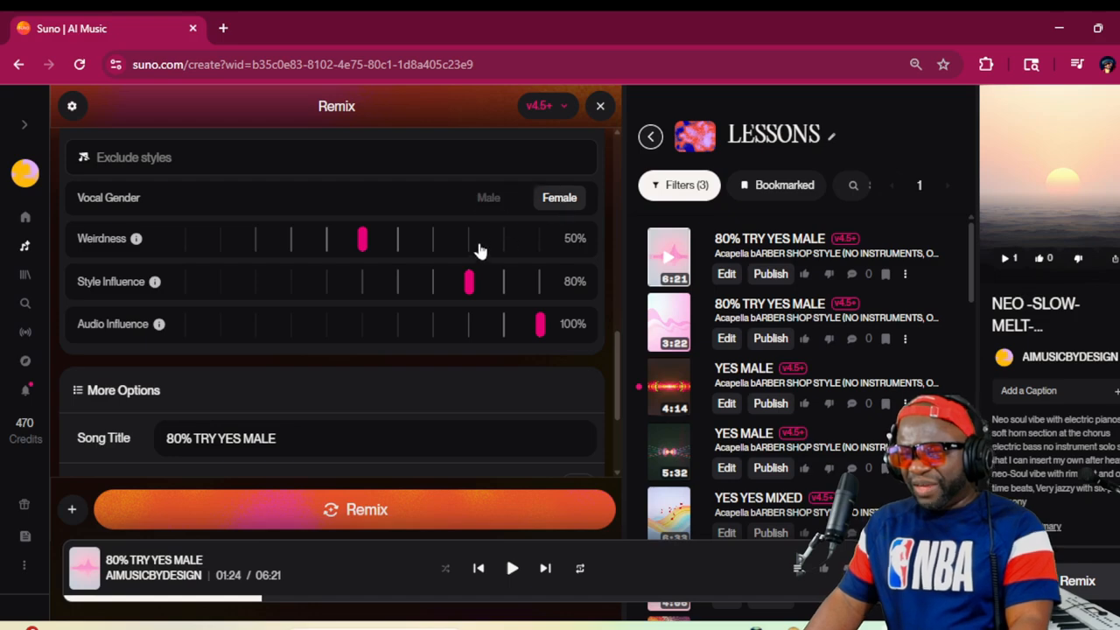
{"action": "left_click_drag", "start_coordinate": [539, 325], "coordinate": [469, 326]}
{"action": "left_click_drag", "start_coordinate": [471, 282], "coordinate": [551, 280]}
Change the song title to NEO SOUL VIBE
{"action": "scroll", "coordinate": [365, 345], "scroll_direction": "down", "scroll_amount": 1}
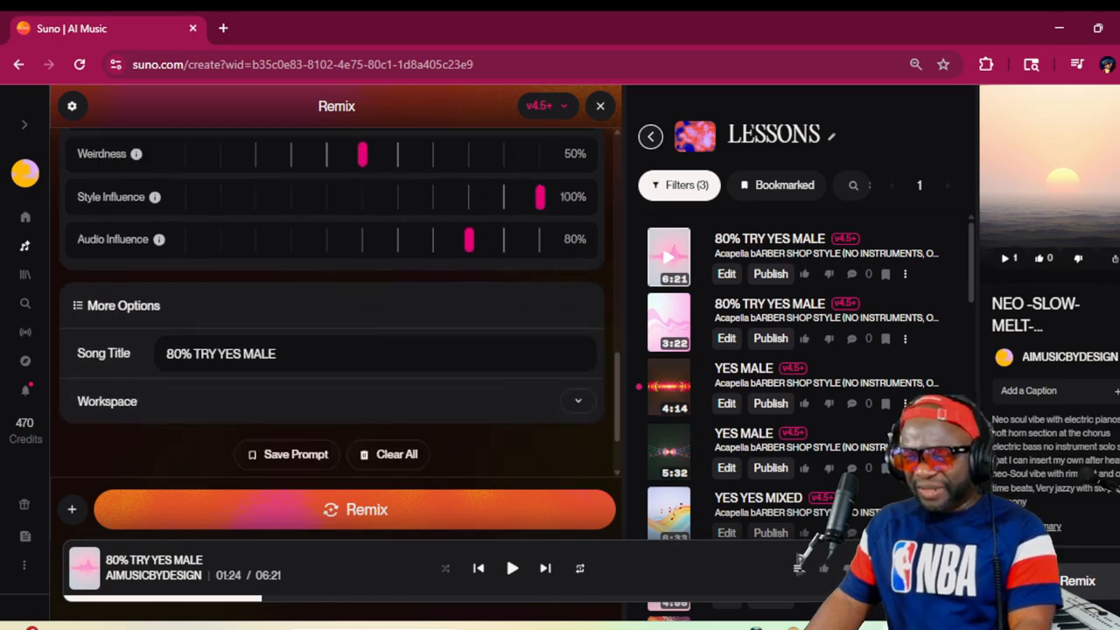
{"action": "triple_click", "coordinate": [350, 352]}
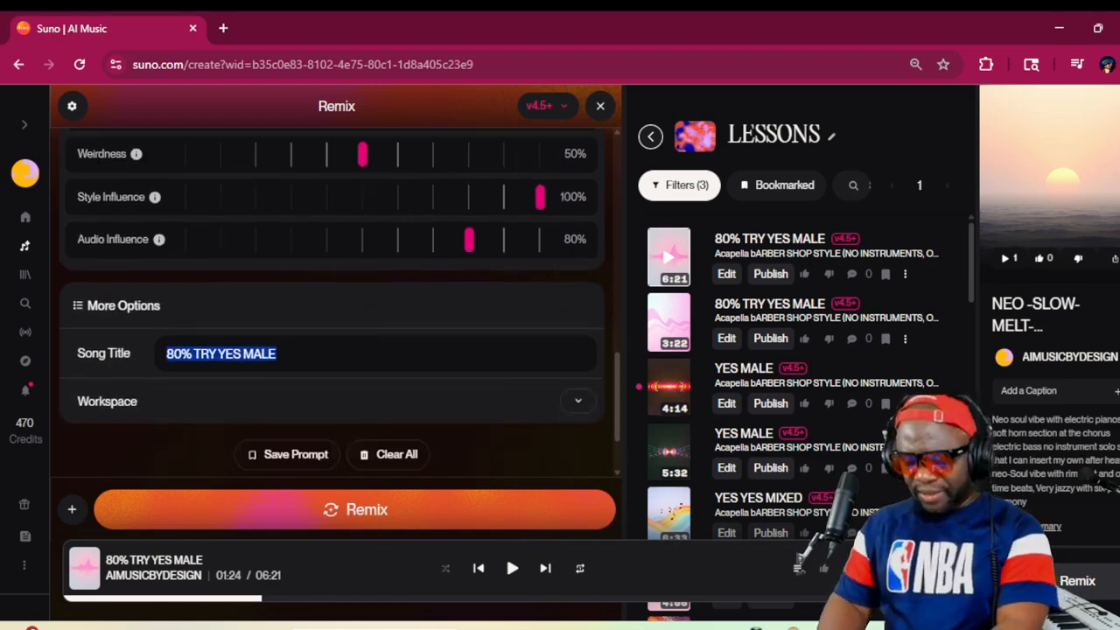
{"action": "type", "text": "NEO SOULD V"}
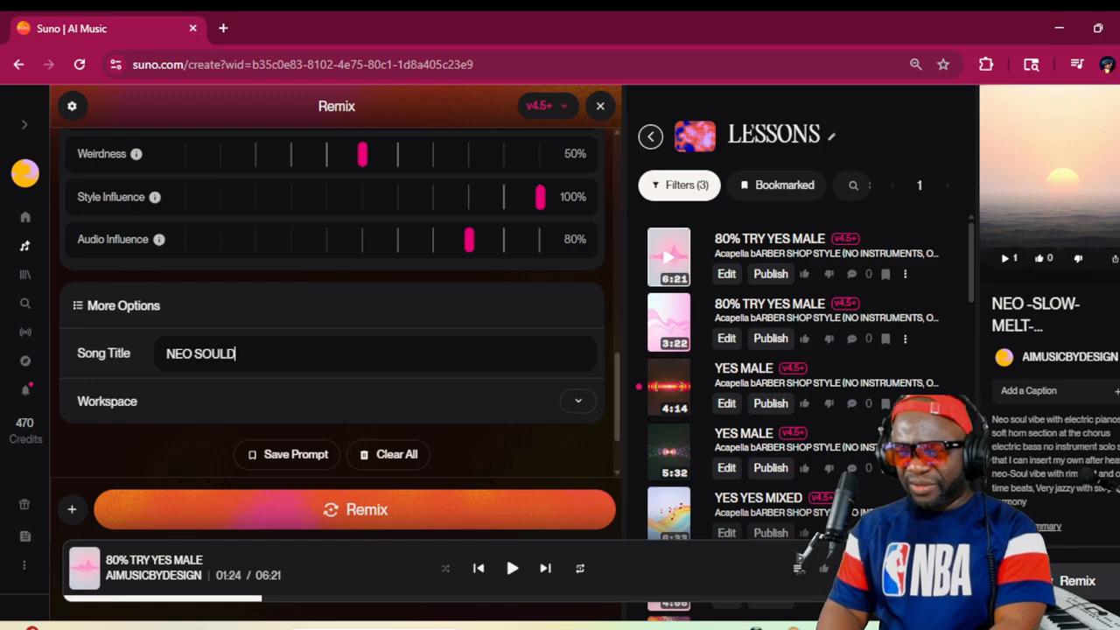
{"action": "key", "text": "BackSpace"}
{"action": "key", "text": "BackSpace"}
{"action": "key", "text": "BackSpace"}
{"action": "type", "text": "VIBE"}
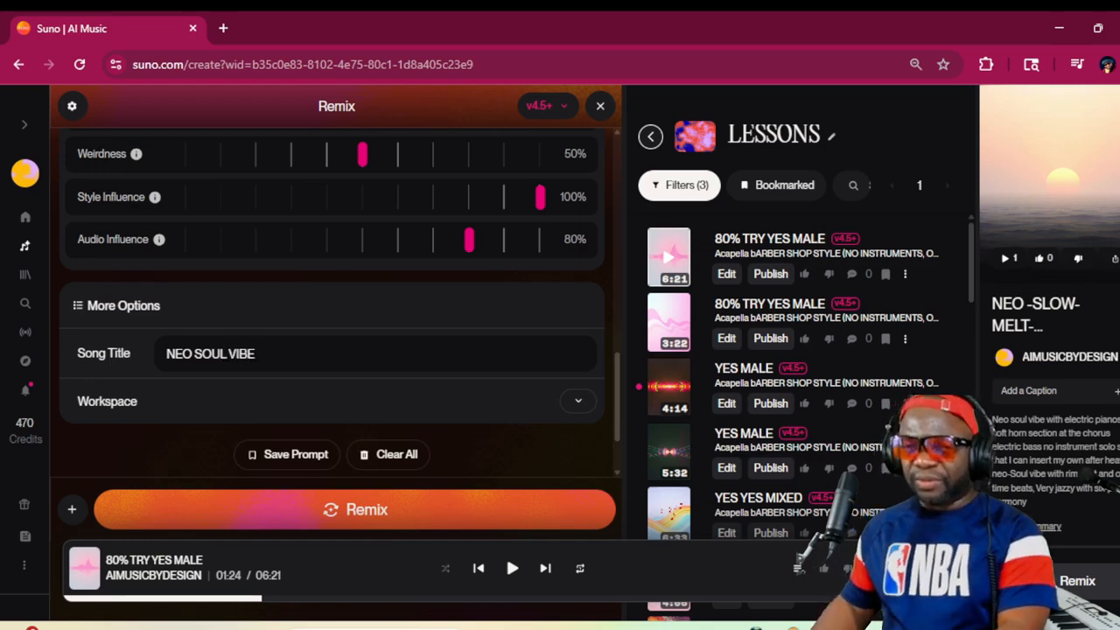
Extend the NEO SOUL line of the style description with "- LIVE DRUMS AND BASS"
{"action": "scroll", "coordinate": [345, 283], "scroll_direction": "up", "scroll_amount": 5}
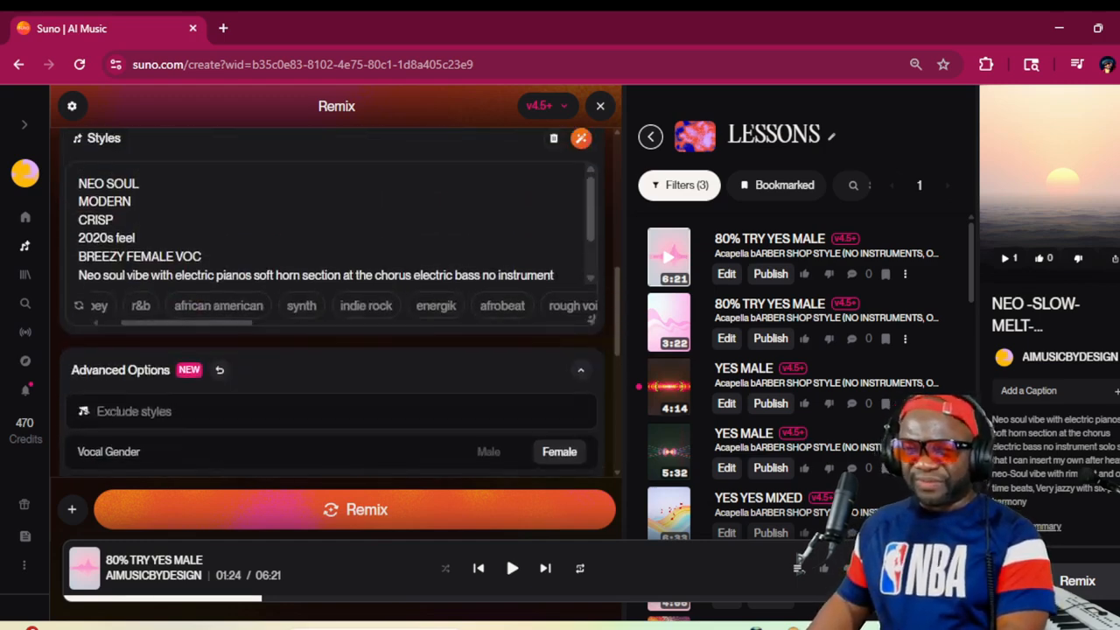
{"action": "left_click", "coordinate": [139, 184]}
{"action": "type", "text": "-"}
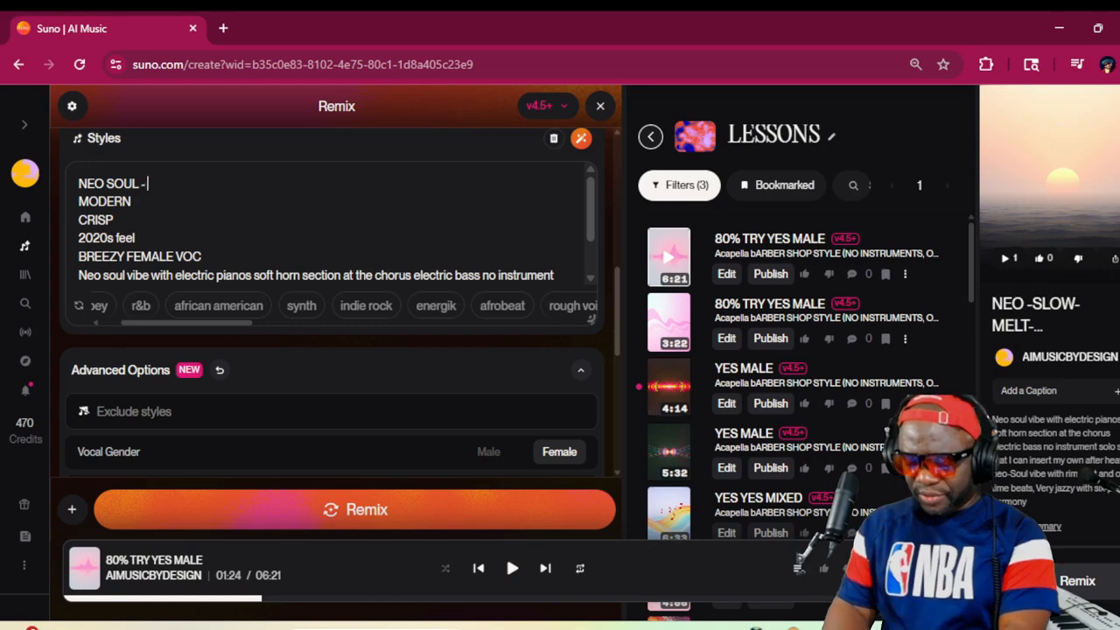
{"action": "type", "text": " LIVE DRUM"}
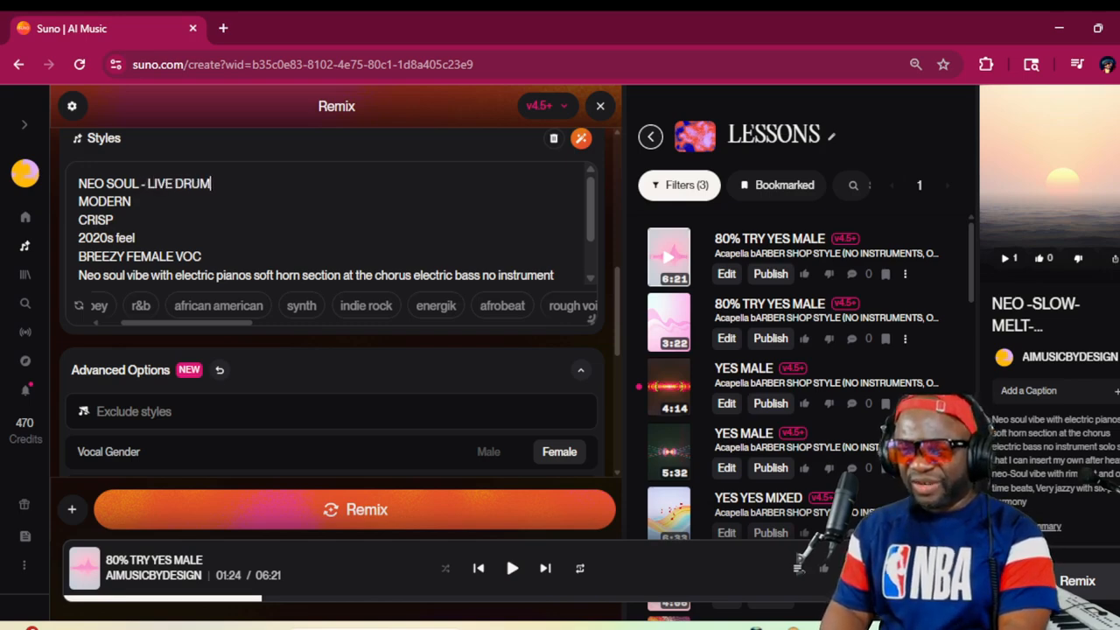
{"action": "type", "text": "S AND"}
{"action": "key", "text": "BackSpace"}
{"action": "key", "text": "BackSpace"}
{"action": "type", "text": "AND "}
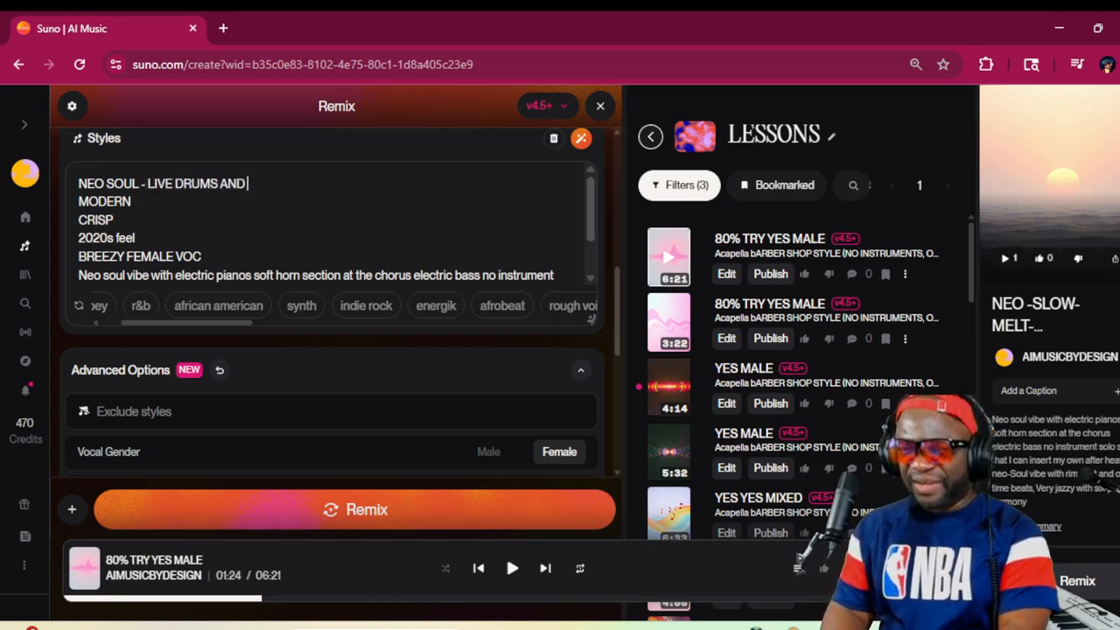
{"action": "type", "text": "BASS"}
Add the lines BASS WIPES and SYNCHOPATED INTERLUDES above MODERN in the style description
{"action": "key", "text": "Return"}
{"action": "type", "text": "BASS "}
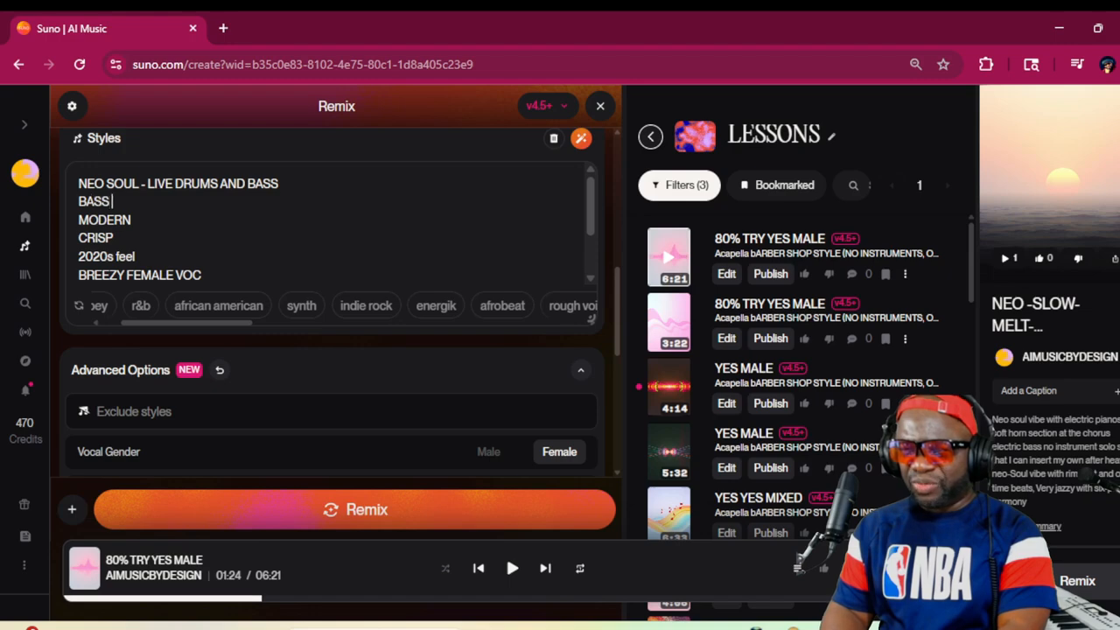
{"action": "type", "text": "WIPES"}
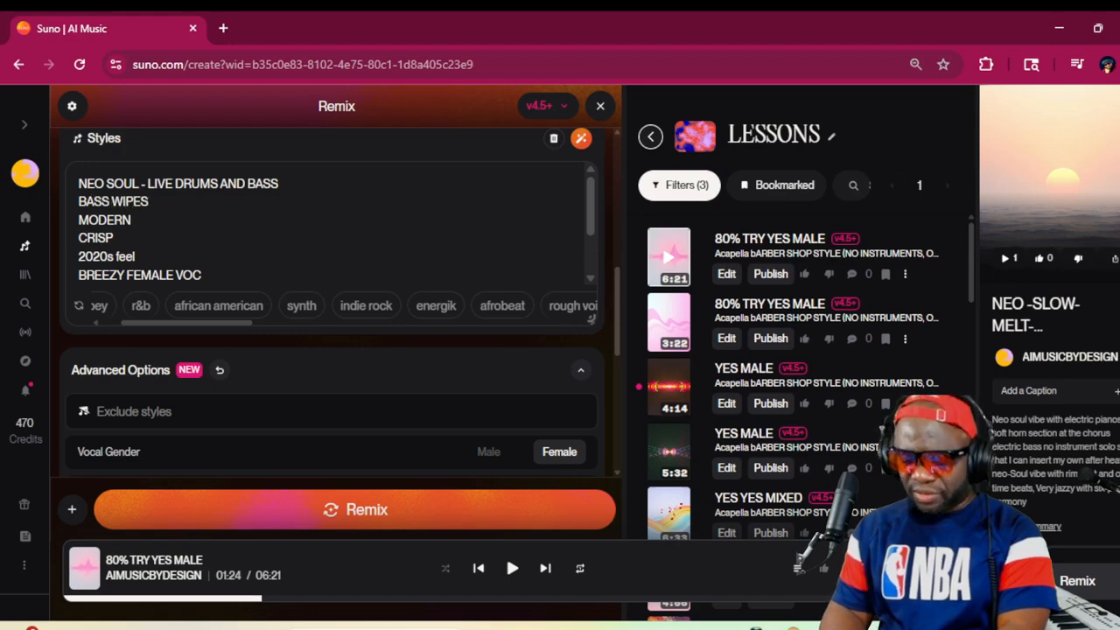
{"action": "key", "text": "Return"}
{"action": "type", "text": "SYNCH"}
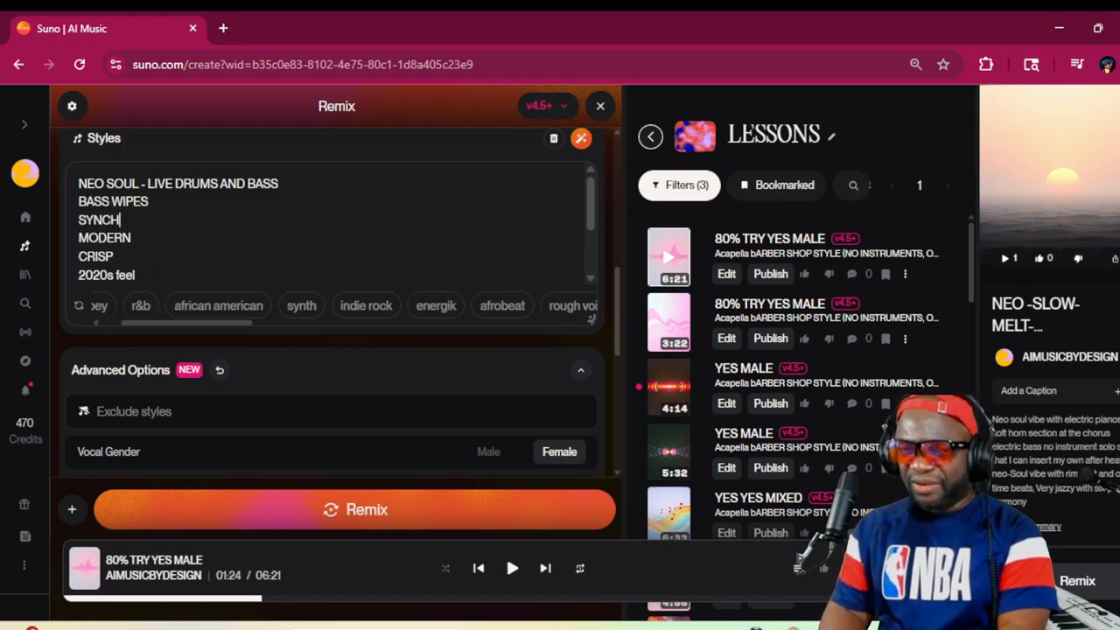
{"action": "type", "text": "OPATED "}
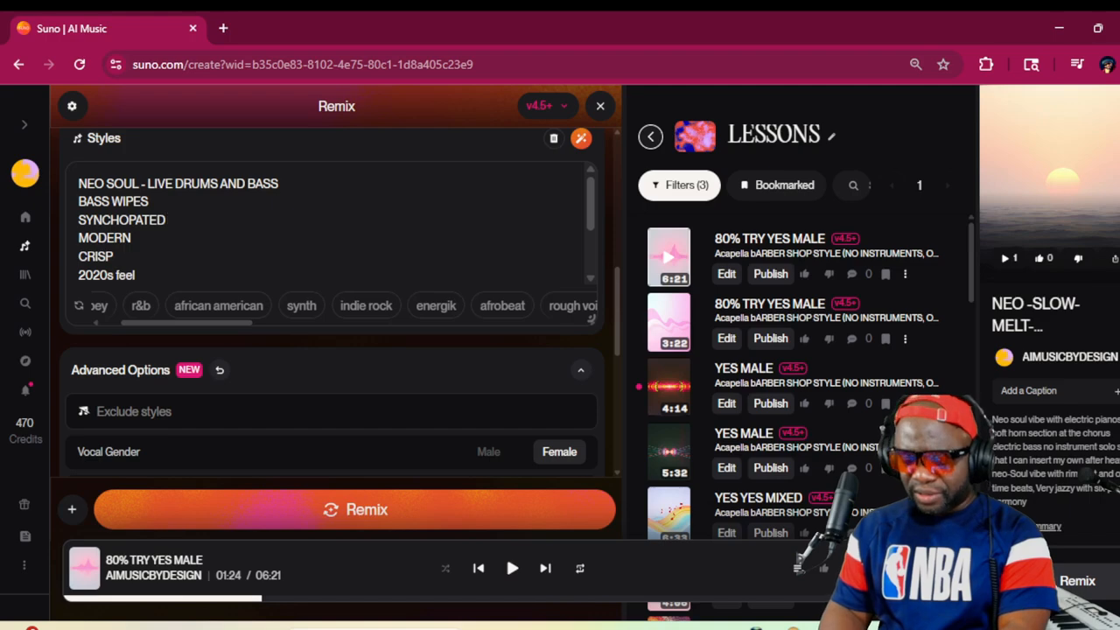
{"action": "type", "text": "INTERLYD"}
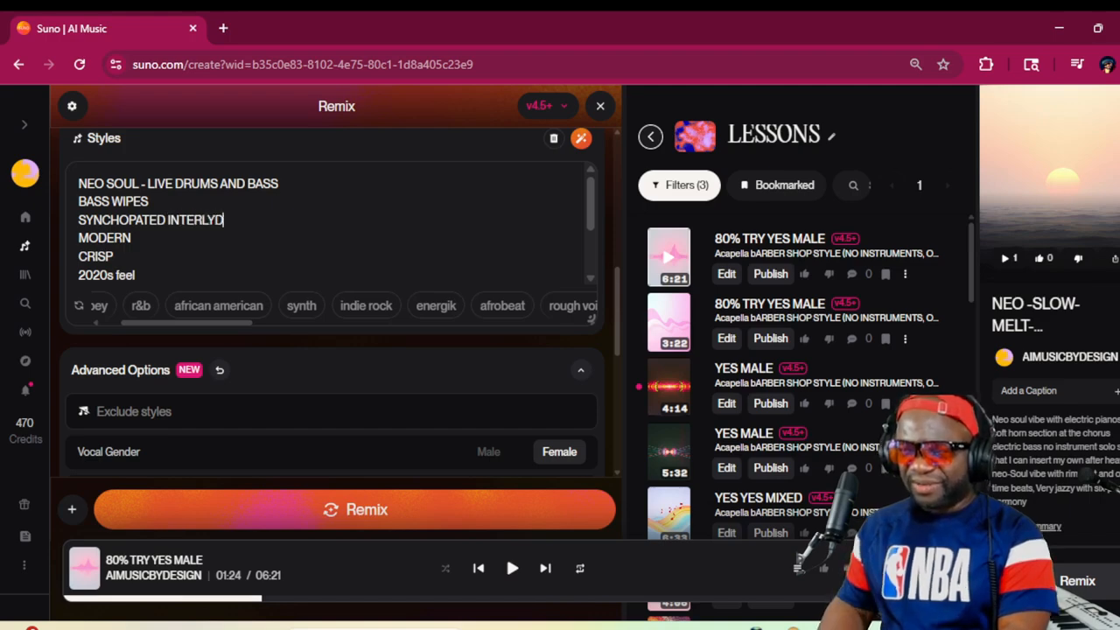
{"action": "key", "text": "BackSpace"}
{"action": "key", "text": "BackSpace"}
{"action": "type", "text": "UDES"}
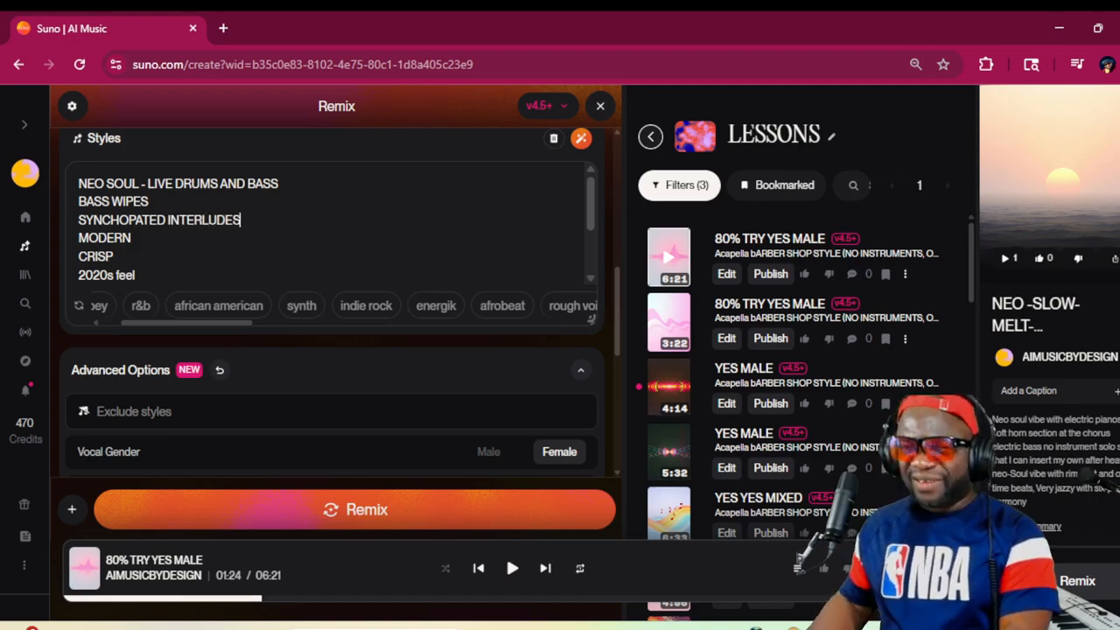
Look through the remix's lyrics from the end back to the opening section tags
{"action": "scroll", "coordinate": [332, 297], "scroll_direction": "up", "scroll_amount": 2}
{"action": "scroll", "coordinate": [240, 278], "scroll_direction": "up", "scroll_amount": 3}
{"action": "scroll", "coordinate": [240, 278], "scroll_direction": "down", "scroll_amount": 2}
{"action": "scroll", "coordinate": [239, 277], "scroll_direction": "up", "scroll_amount": 1}
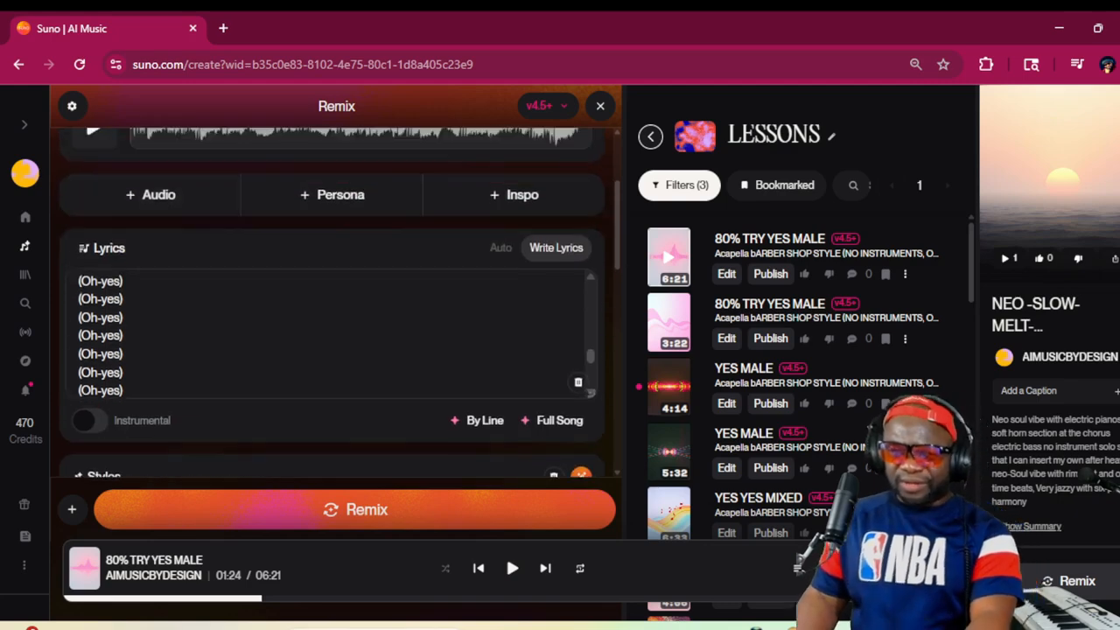
{"action": "scroll", "coordinate": [333, 337], "scroll_direction": "up", "scroll_amount": 10}
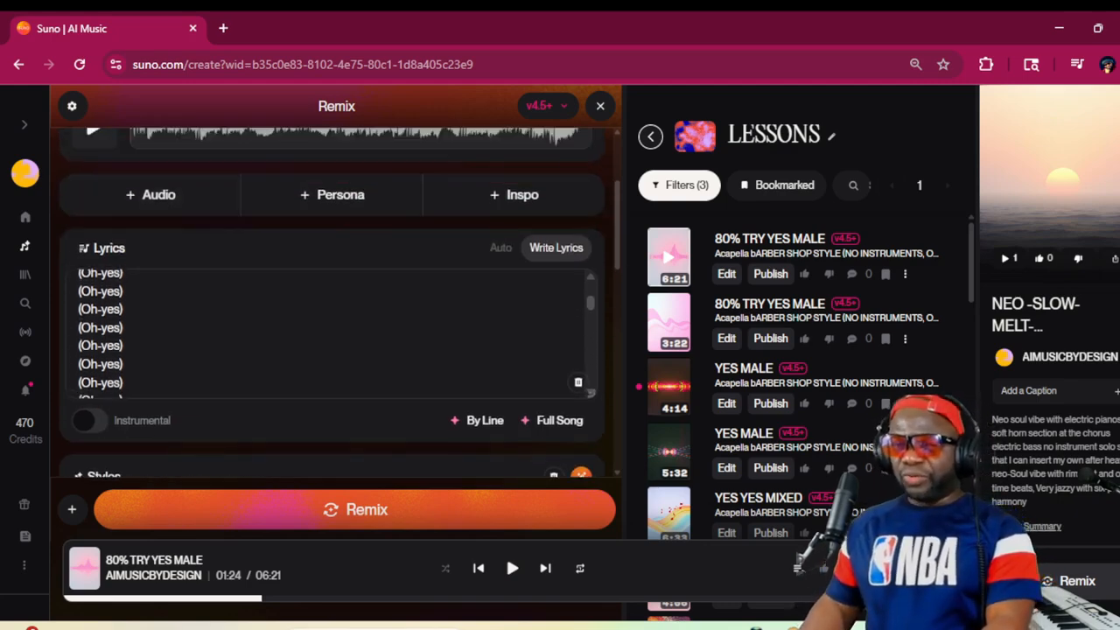
{"action": "scroll", "coordinate": [332, 337], "scroll_direction": "down", "scroll_amount": 2}
{"action": "scroll", "coordinate": [332, 337], "scroll_direction": "up", "scroll_amount": 2}
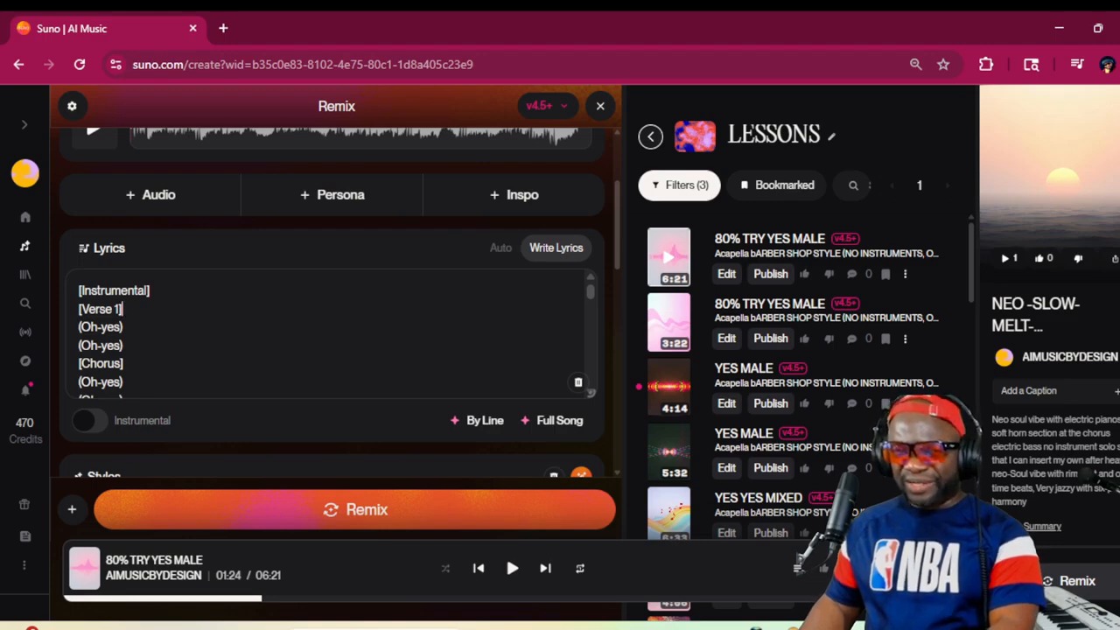
{"action": "key", "text": "Return"}
{"action": "key", "text": "Return"}
{"action": "key", "text": "BackSpace"}
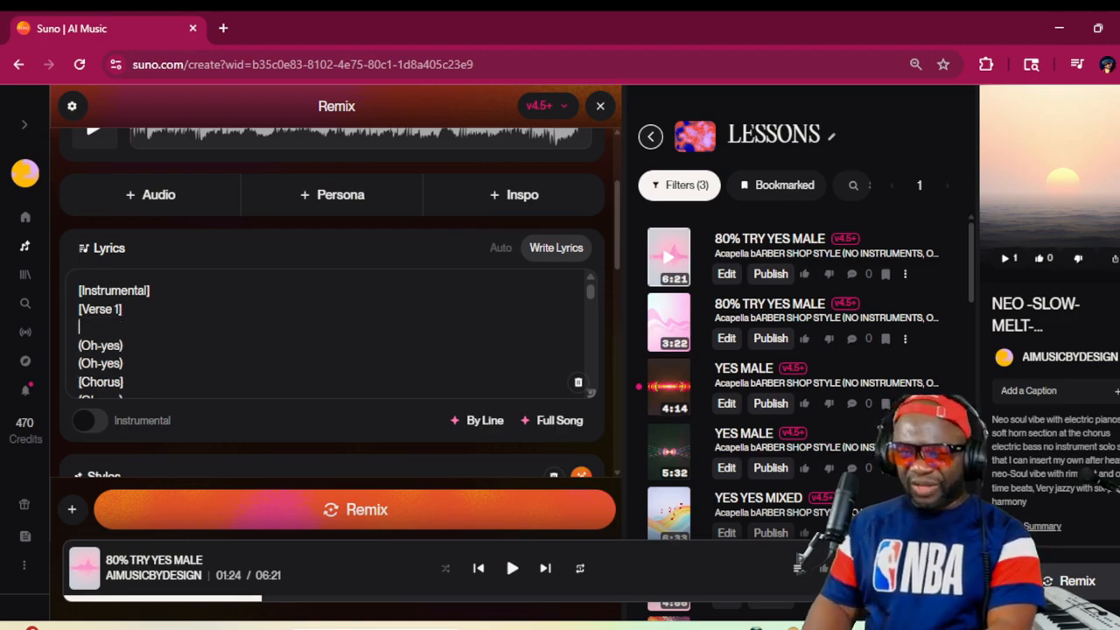
{"action": "key", "text": "BackSpace"}
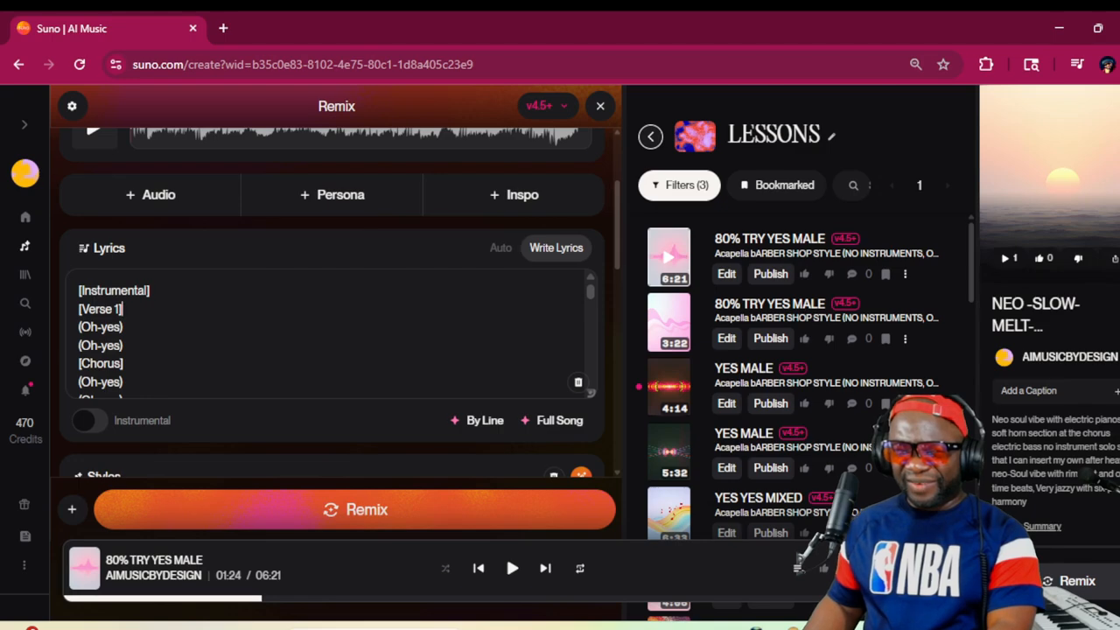
Replace the opening [Verse 1] tag in the lyrics with [INTRO]
{"action": "left_click_drag", "start_coordinate": [123, 309], "coordinate": [79, 309]}
{"action": "key", "text": "ctrl+c"}
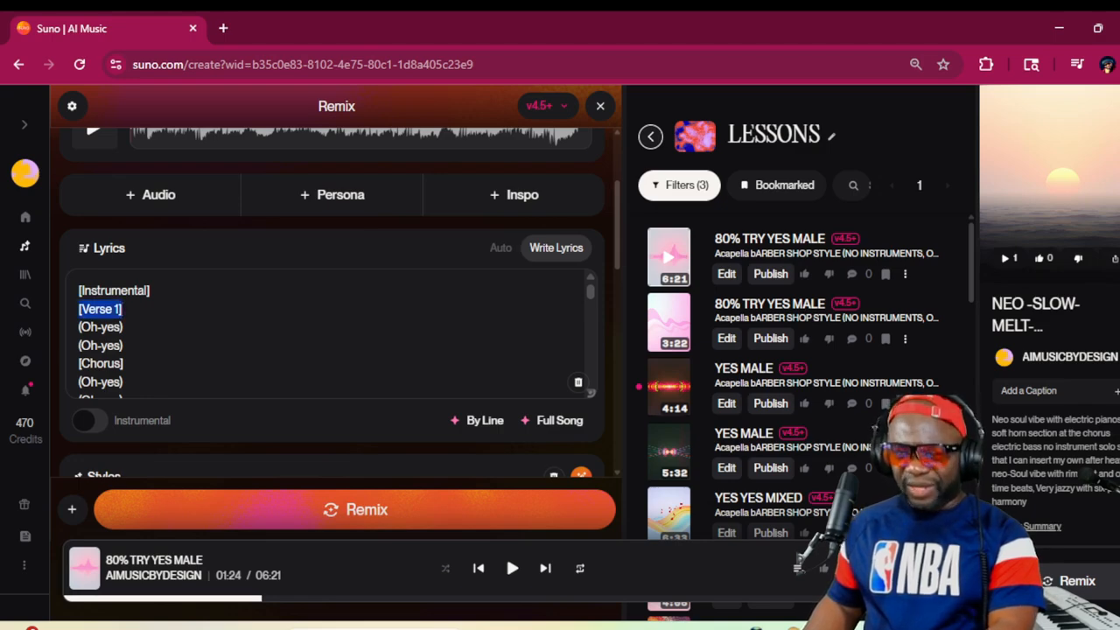
{"action": "double_click", "coordinate": [98, 309]}
{"action": "type", "text": "INTRO"}
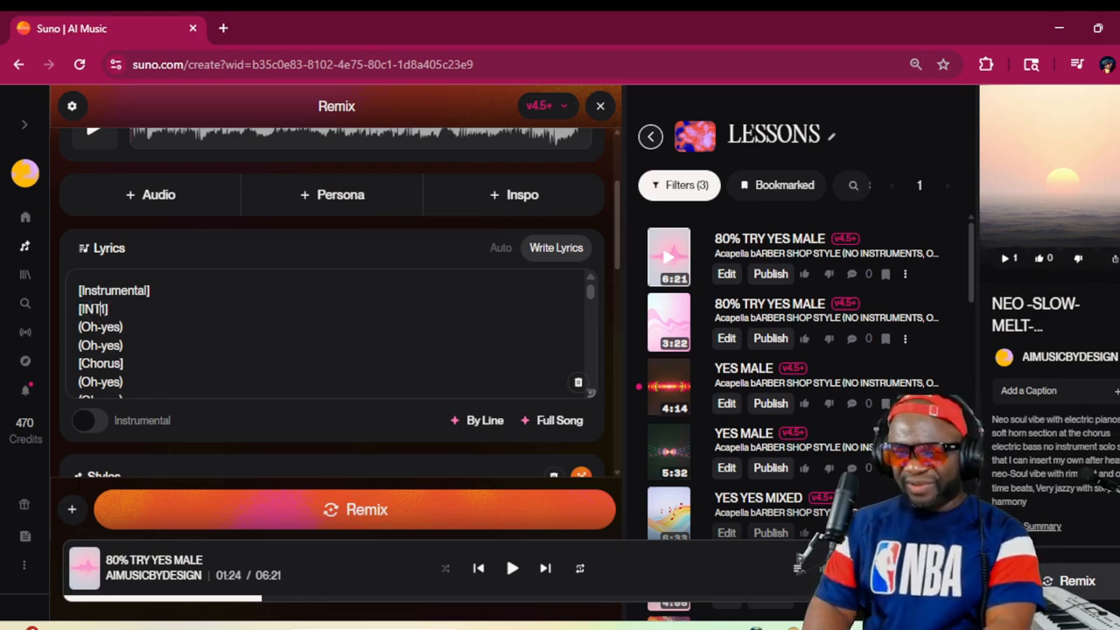
{"action": "key", "text": "Delete"}
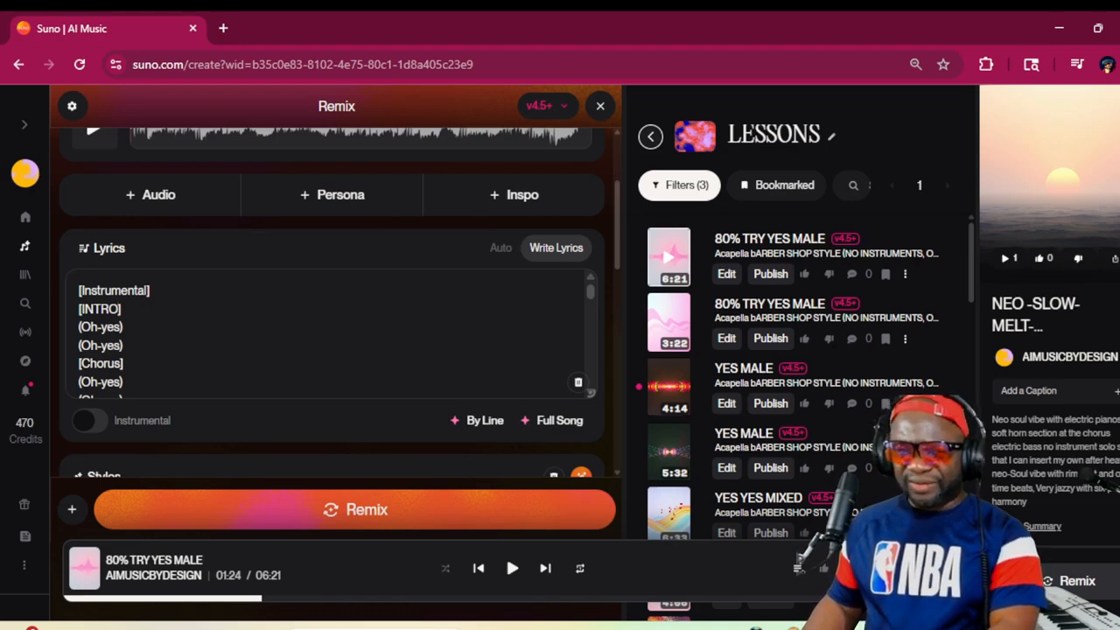
Add blank lines below the second [Chorus] tag and paste the [Verse 1] tag beneath them
{"action": "scroll", "coordinate": [114, 339], "scroll_direction": "down", "scroll_amount": 1}
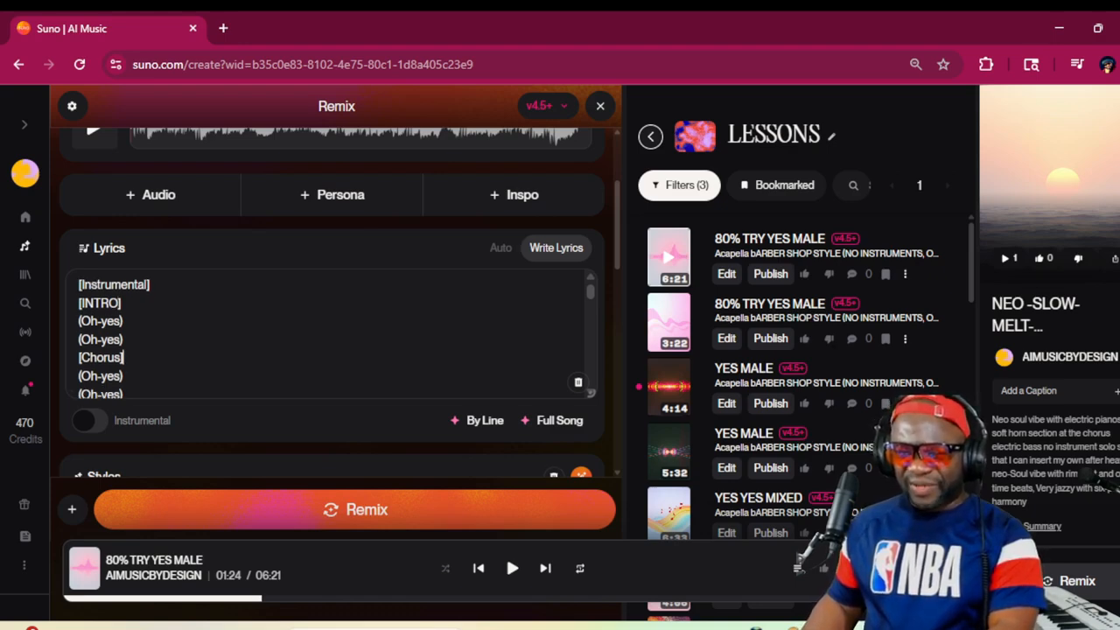
{"action": "key", "text": "Return"}
{"action": "key", "text": "Return"}
{"action": "key", "text": "Return"}
{"action": "key", "text": "Return"}
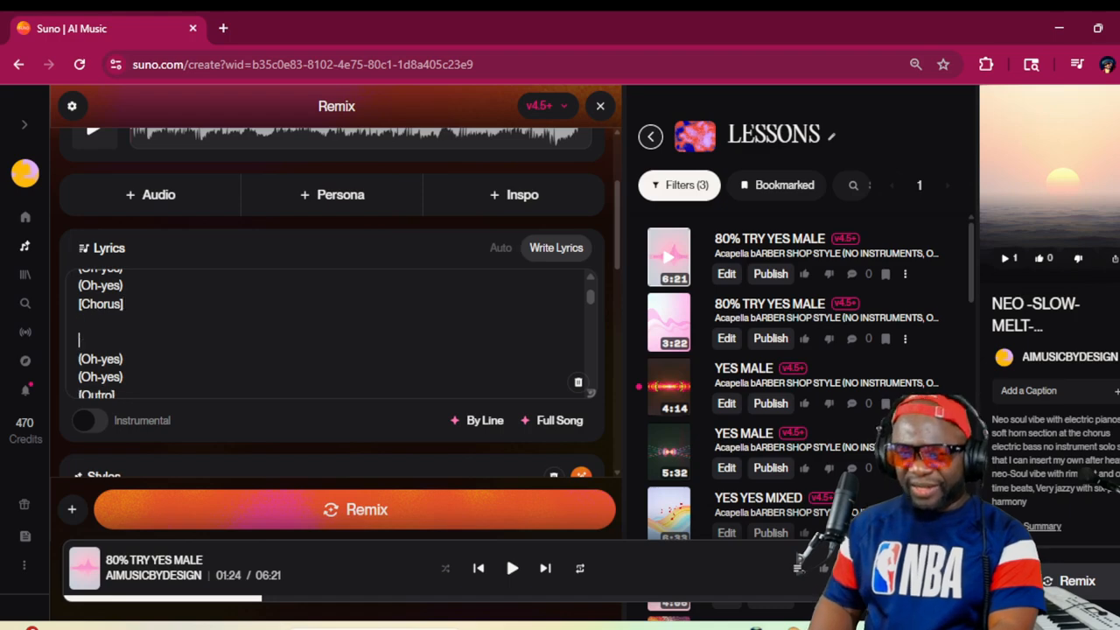
{"action": "key", "text": "Up"}
{"action": "key", "text": "ctrl+v"}
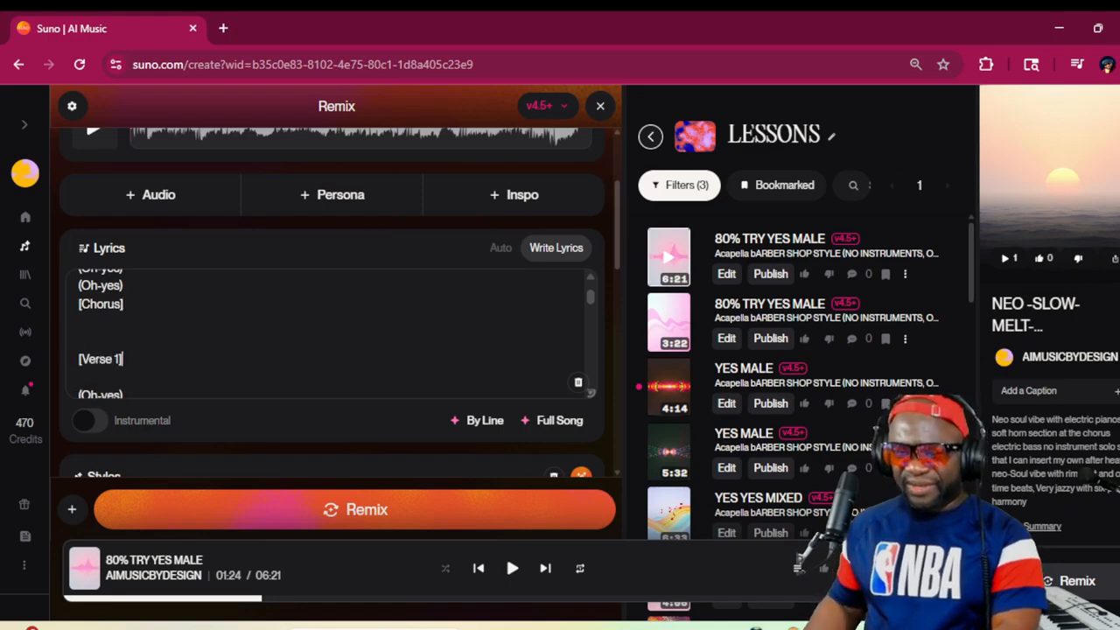
Delete the [Outro] tag and all the repeated (Oh-yes) lines below the pasted [Verse 1] tag
{"action": "scroll", "coordinate": [323, 334], "scroll_direction": "down", "scroll_amount": 2}
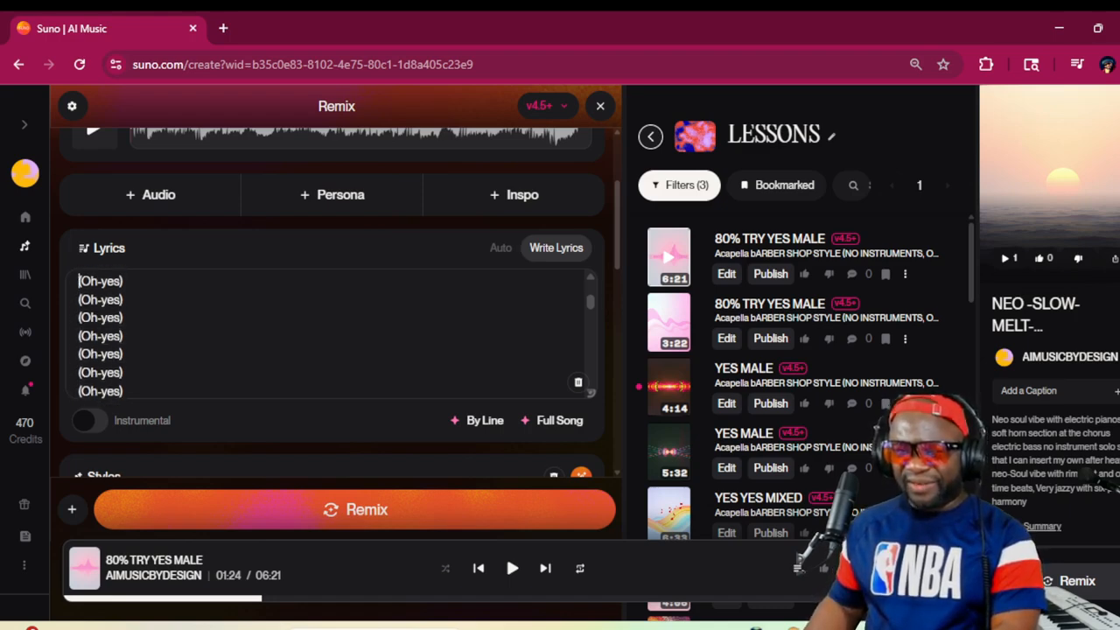
{"action": "left_click_drag", "start_coordinate": [79, 281], "coordinate": [262, 569]}
{"action": "key", "text": "BackSpace"}
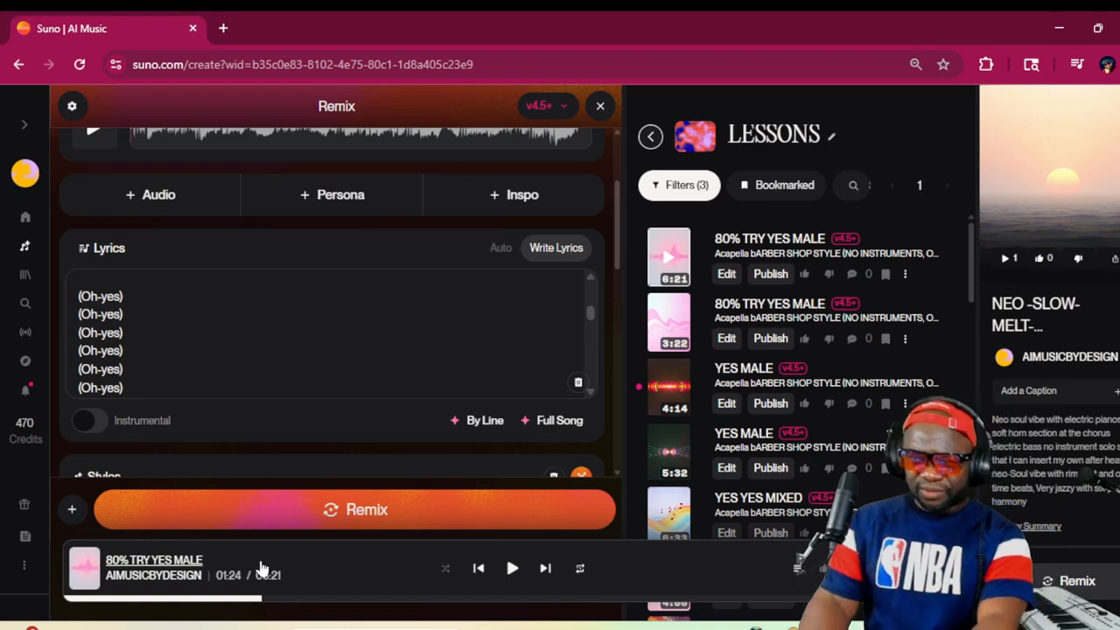
{"action": "key", "text": "shift+Down"}
{"action": "key", "text": "shift+Down"}
{"action": "key", "text": "shift+Down"}
{"action": "key", "text": "shift+Down"}
{"action": "key", "text": "shift+Down"}
{"action": "key", "text": "shift+Down"}
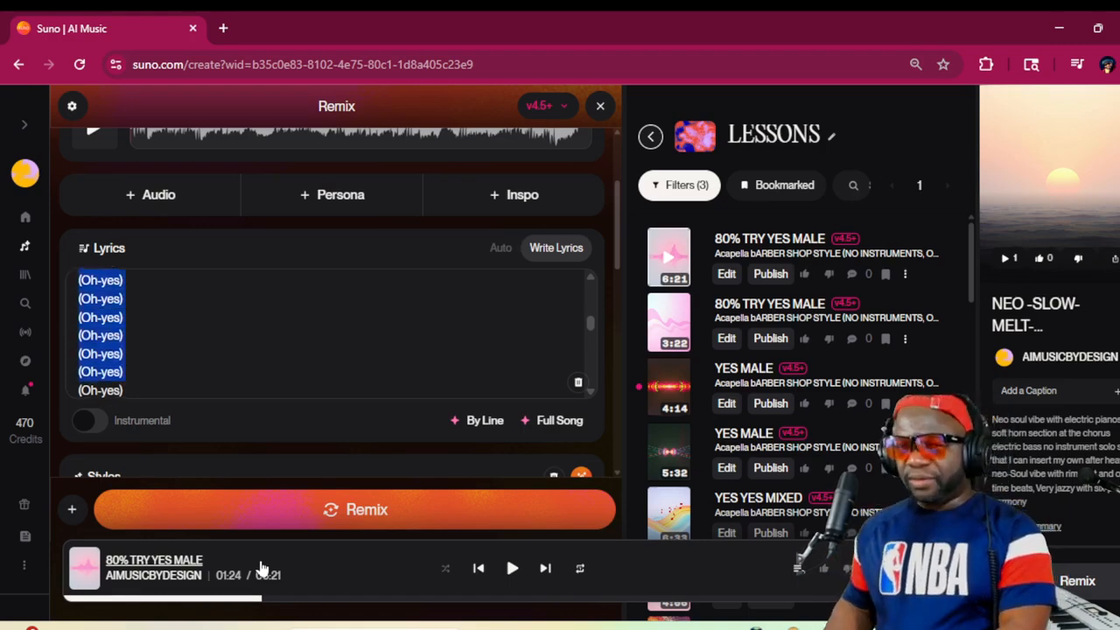
{"action": "key", "text": "BackSpace"}
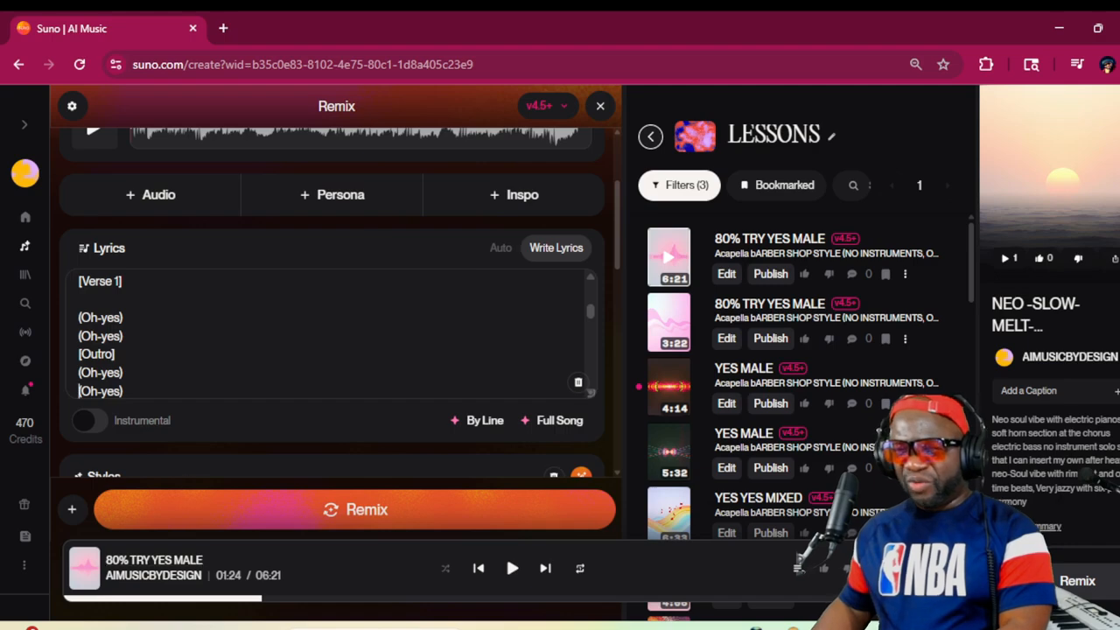
{"action": "left_click_drag", "start_coordinate": [79, 316], "coordinate": [215, 523]}
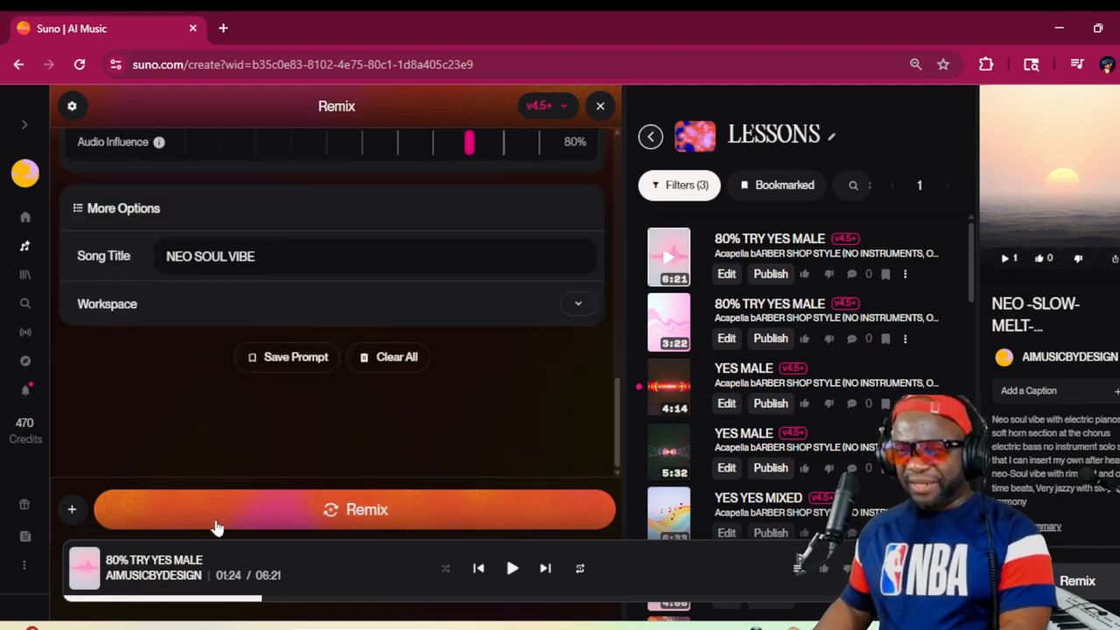
{"action": "scroll", "coordinate": [198, 416], "scroll_direction": "up", "scroll_amount": 1}
{"action": "scroll", "coordinate": [202, 415], "scroll_direction": "up", "scroll_amount": 5}
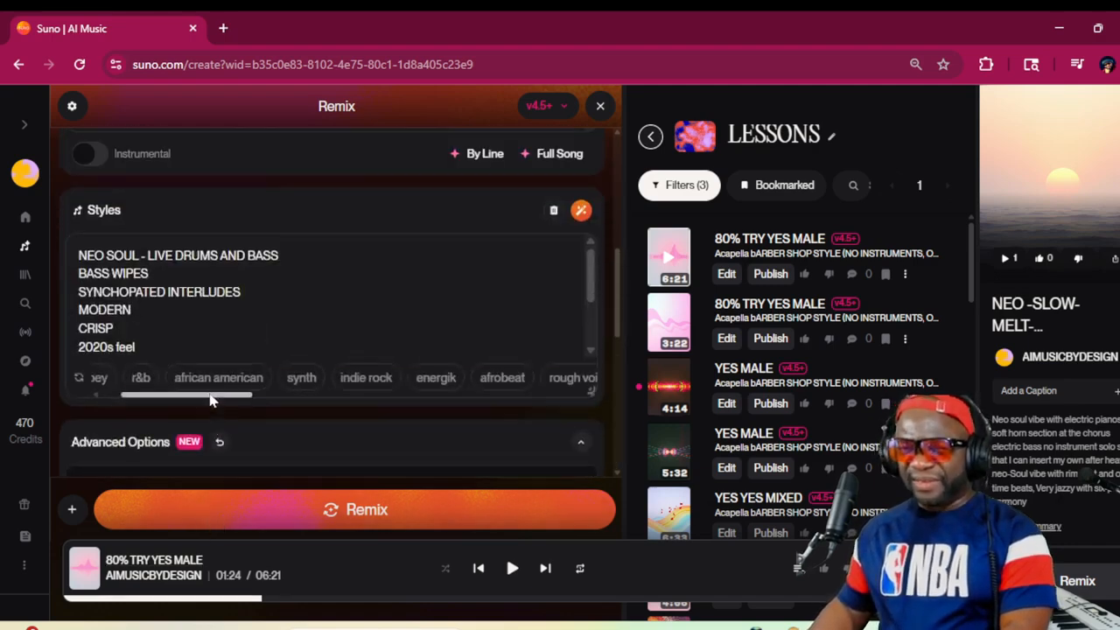
{"action": "scroll", "coordinate": [219, 350], "scroll_direction": "up", "scroll_amount": 3}
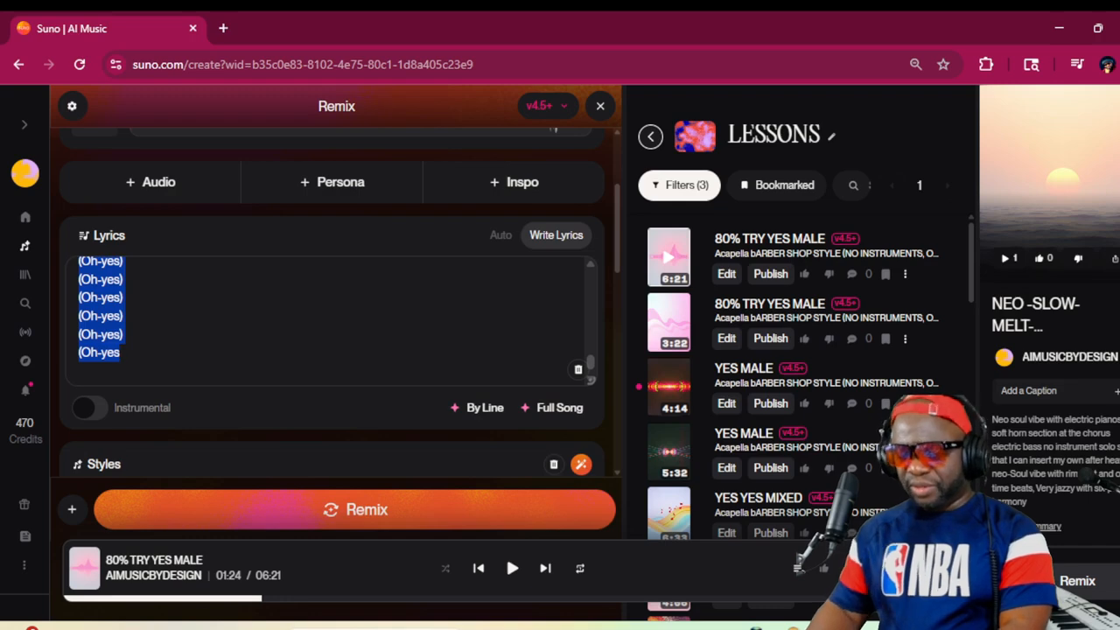
{"action": "key", "text": "BackSpace"}
{"action": "left_click", "coordinate": [80, 333]}
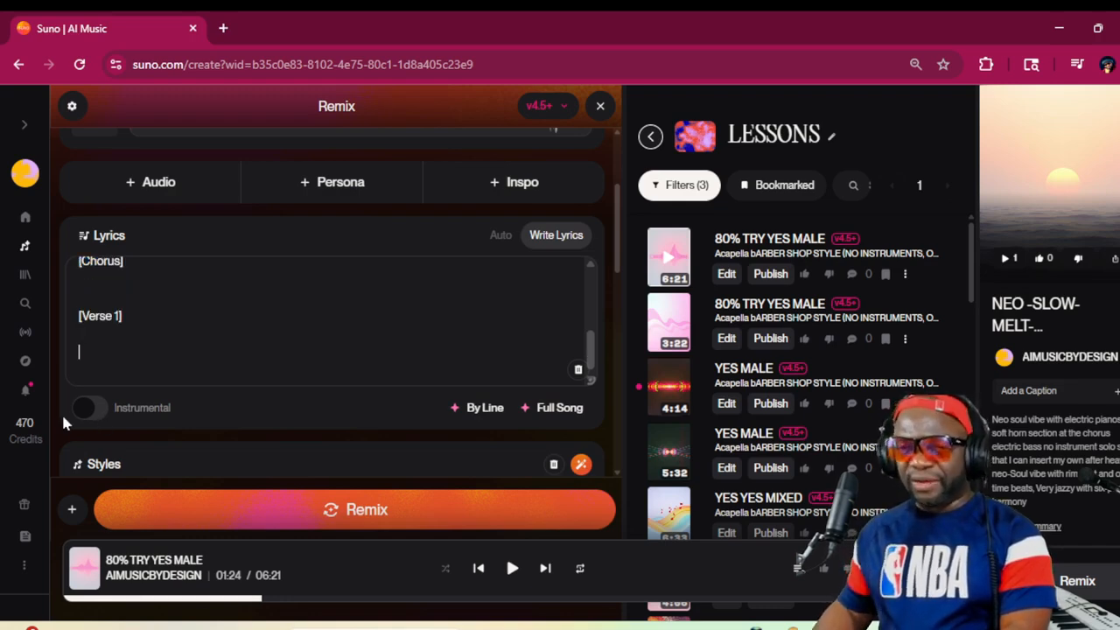
Look over the shortened lyrics between the [INTRO] tag and the final [Verse 1] tag
{"action": "scroll", "coordinate": [171, 317], "scroll_direction": "up", "scroll_amount": 2}
{"action": "scroll", "coordinate": [172, 327], "scroll_direction": "down", "scroll_amount": 2}
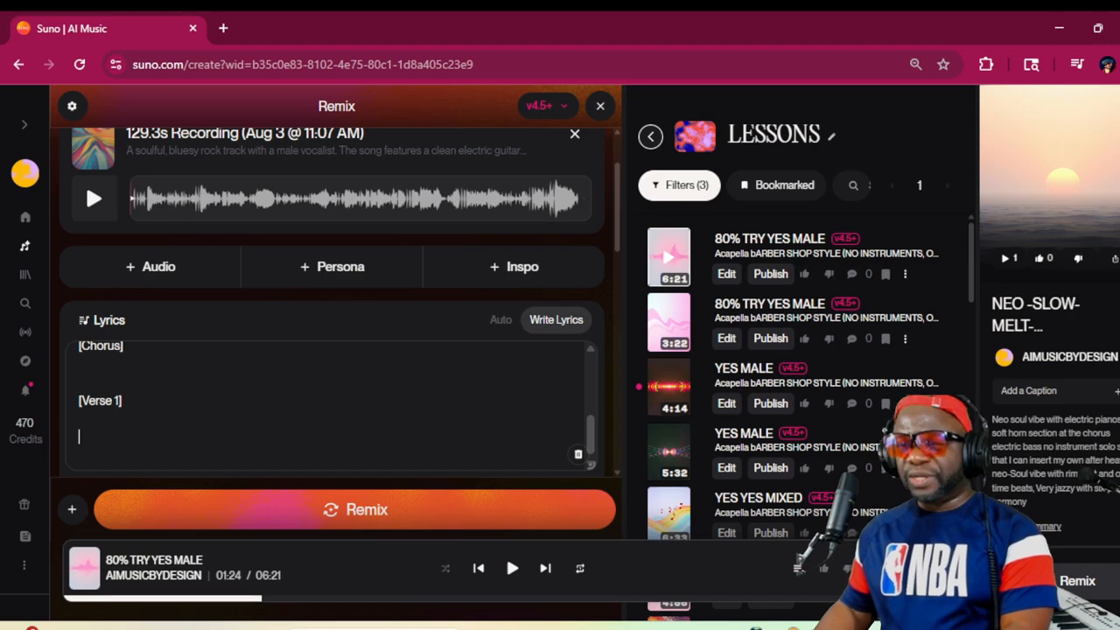
{"action": "key", "text": "Up"}
{"action": "key", "text": "Up"}
{"action": "key", "text": "Up"}
{"action": "key", "text": "Up"}
{"action": "key", "text": "Up"}
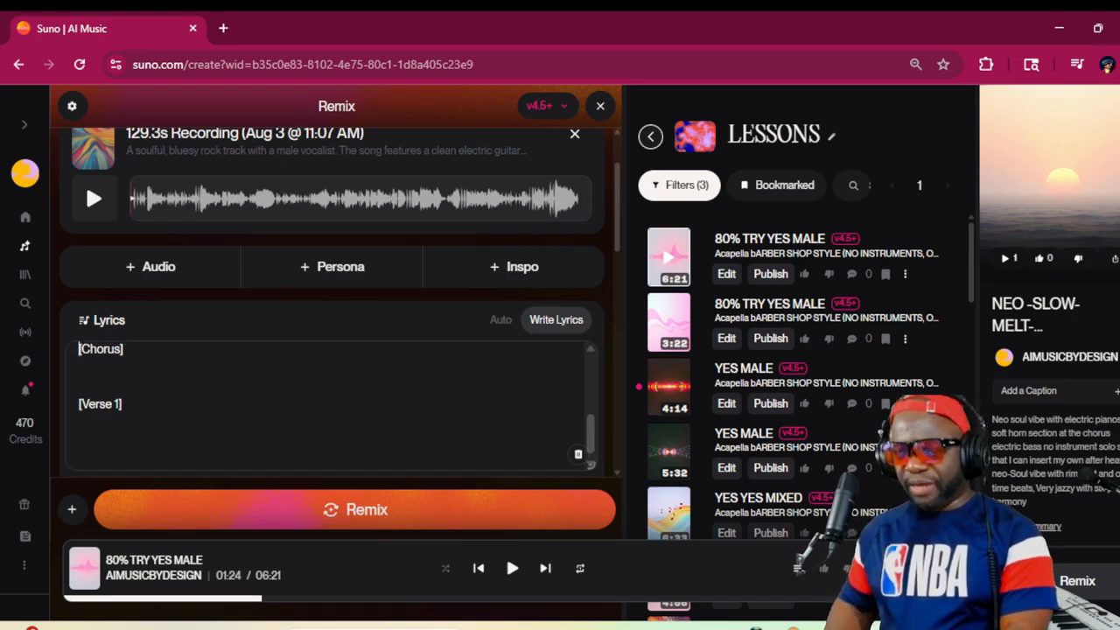
{"action": "key", "text": "Up"}
{"action": "key", "text": "Up"}
{"action": "key", "text": "Up"}
{"action": "key", "text": "Up"}
{"action": "key", "text": "Up"}
{"action": "key", "text": "Up"}
{"action": "key", "text": "Up"}
{"action": "key", "text": "Up"}
{"action": "key", "text": "Up"}
{"action": "key", "text": "Up"}
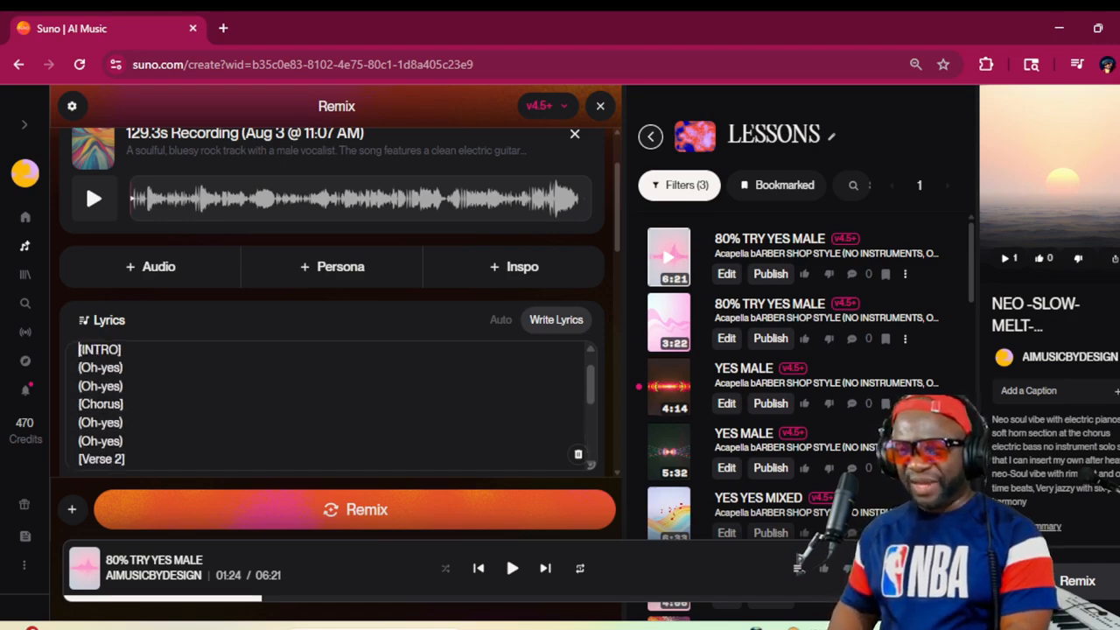
{"action": "key", "text": "Down"}
{"action": "key", "text": "Down"}
{"action": "key", "text": "Down"}
{"action": "key", "text": "Down"}
{"action": "key", "text": "Down"}
{"action": "key", "text": "Down"}
{"action": "key", "text": "Down"}
{"action": "key", "text": "Down"}
{"action": "key", "text": "Down"}
{"action": "key", "text": "Down"}
{"action": "key", "text": "Down"}
{"action": "key", "text": "Down"}
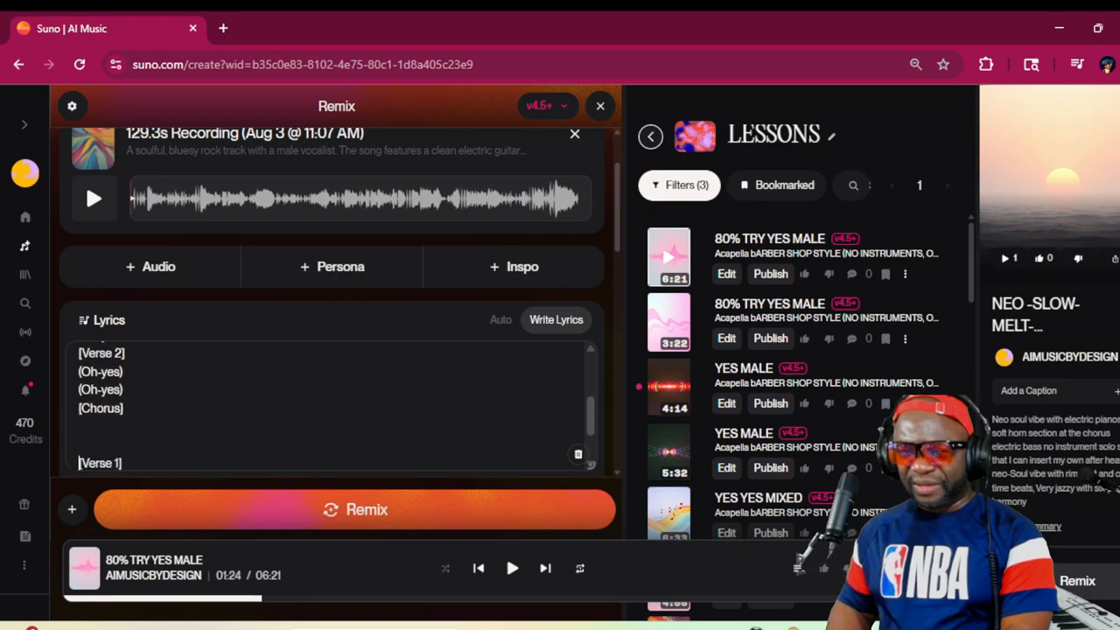
Insert two blank lines between the [Verse 2] lines and the second [Chorus] tag
{"action": "key", "text": "Up"}
{"action": "key", "text": "Up"}
{"action": "key", "text": "Up"}
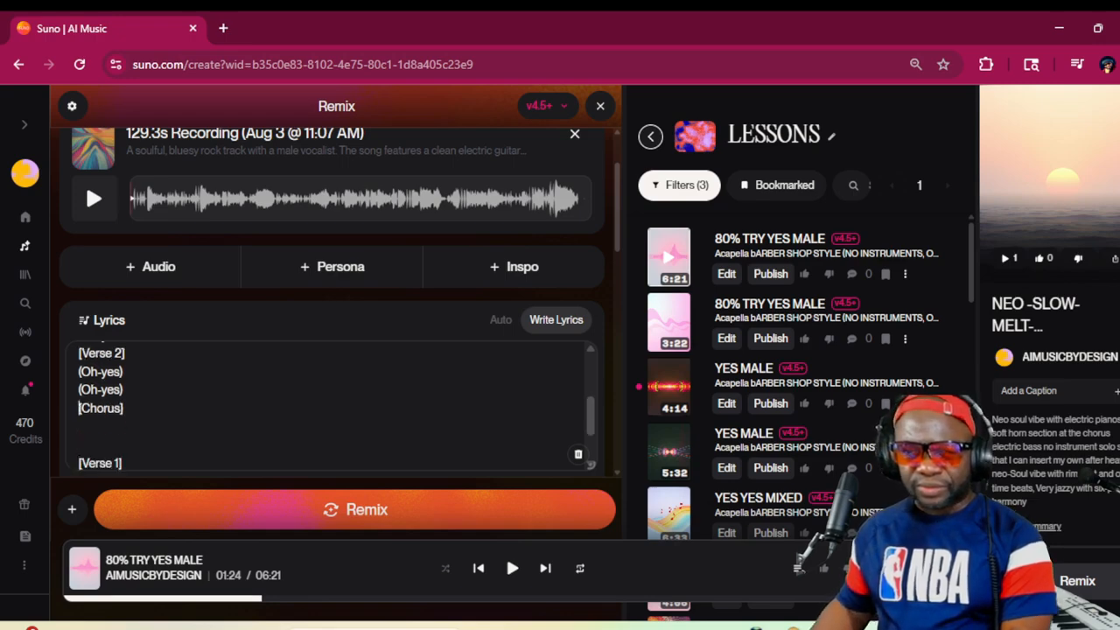
{"action": "key", "text": "Return"}
{"action": "key", "text": "Return"}
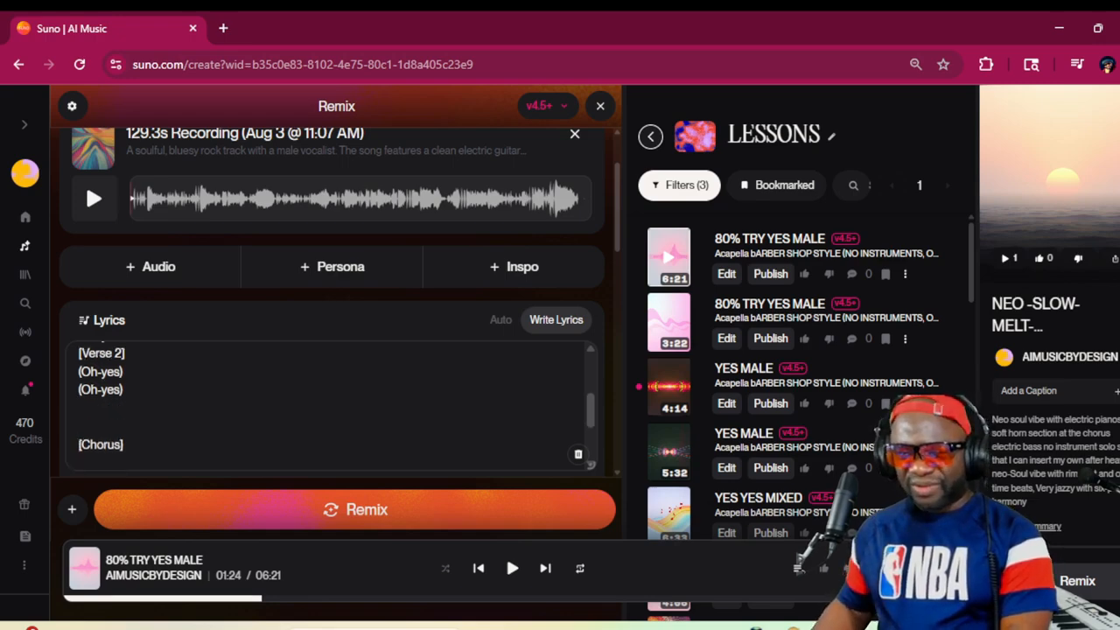
Copy the two (Oh-yes) lines of [Verse 2] to directly below the second [Chorus] tag
{"action": "left_click_drag", "start_coordinate": [125, 390], "coordinate": [80, 372]}
{"action": "key", "text": "ctrl+c"}
{"action": "scroll", "coordinate": [332, 402], "scroll_direction": "up", "scroll_amount": 1}
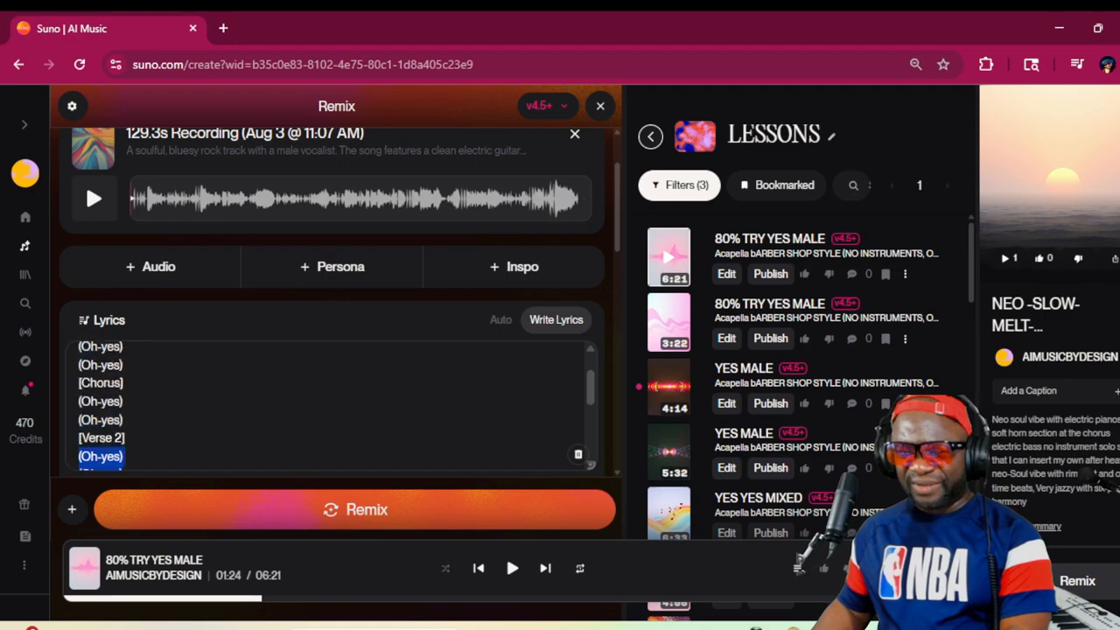
{"action": "scroll", "coordinate": [332, 403], "scroll_direction": "down", "scroll_amount": 2}
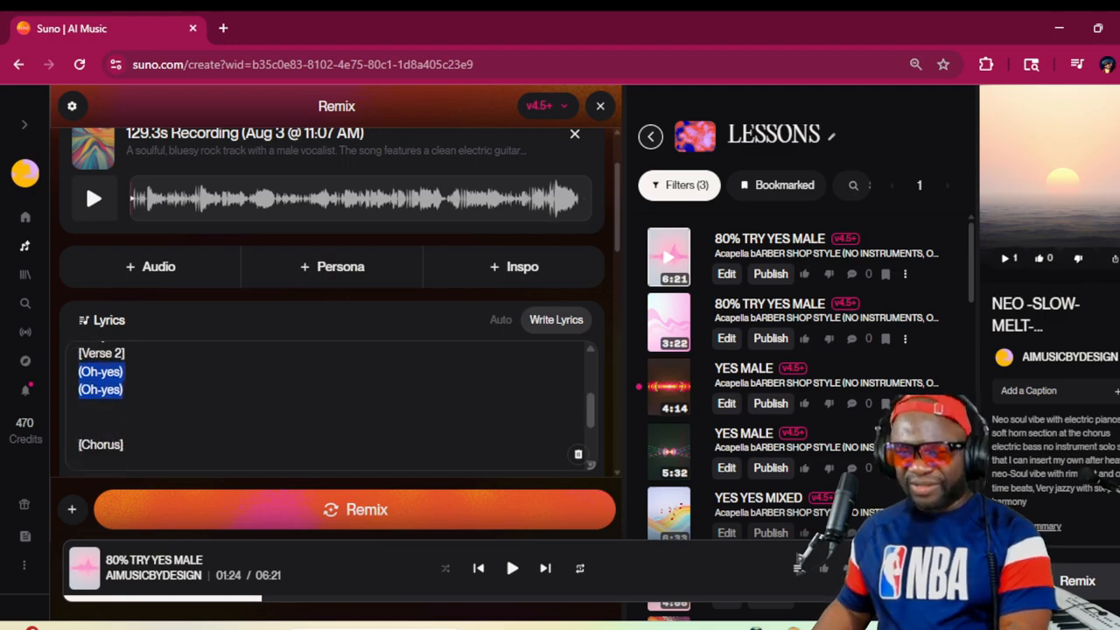
{"action": "key", "text": "ctrl+v"}
{"action": "key", "text": "Down"}
{"action": "key", "text": "Down"}
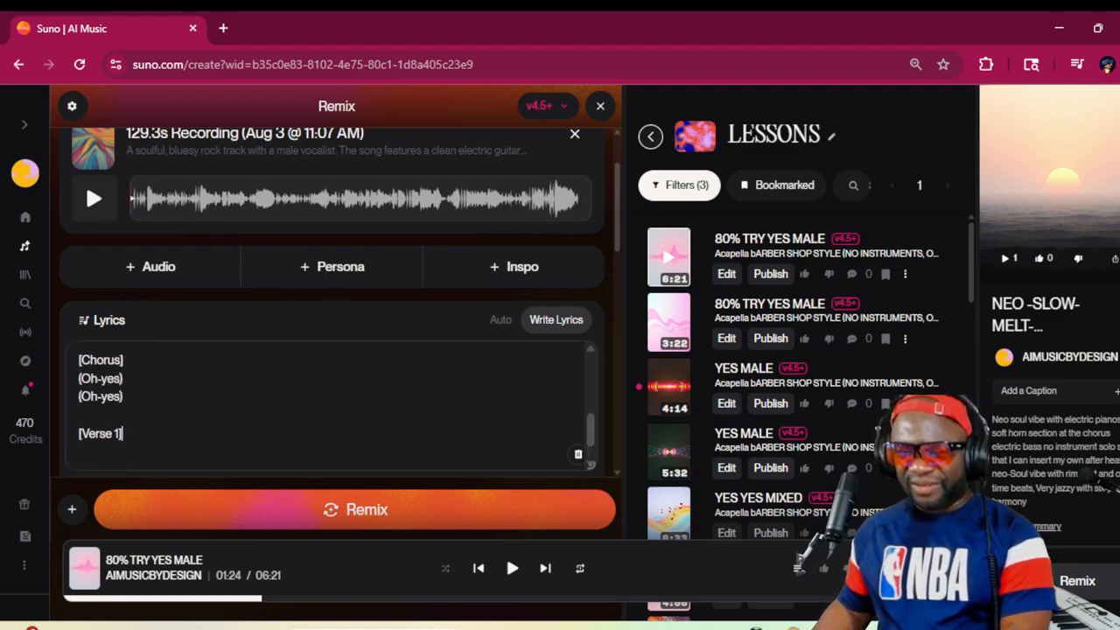
Move the [Verse 1] tag from the end of the lyrics to between the first chorus and [Verse 2], with blank lines around it
{"action": "key", "text": "shift+Home"}
{"action": "key", "text": "ctrl+c"}
{"action": "key", "text": "BackSpace"}
{"action": "scroll", "coordinate": [69, 440], "scroll_direction": "up", "scroll_amount": 3}
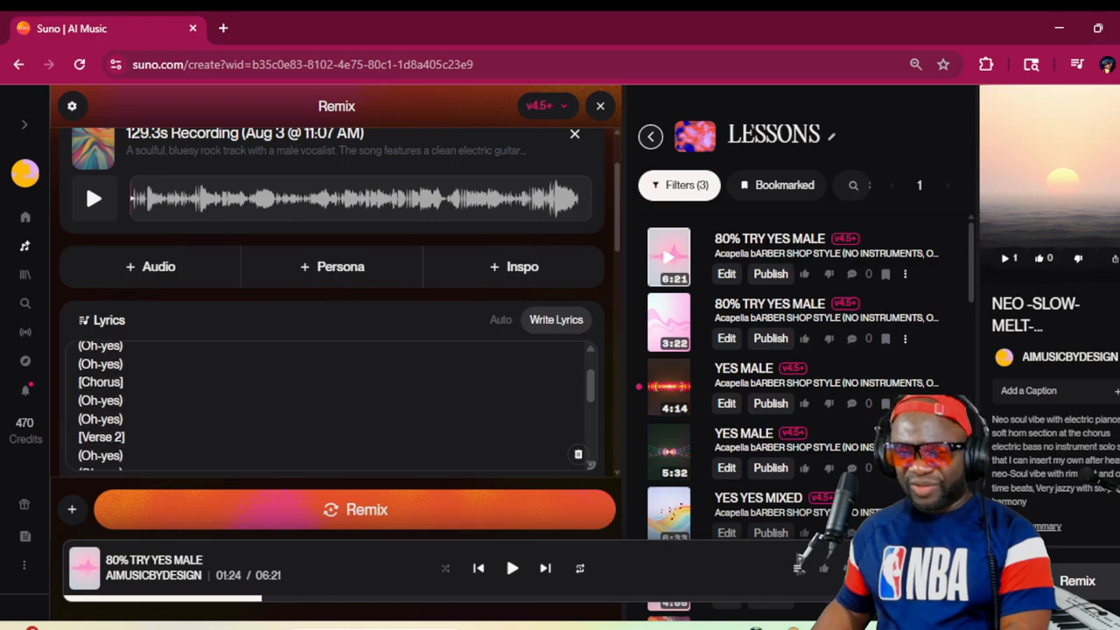
{"action": "scroll", "coordinate": [332, 407], "scroll_direction": "down", "scroll_amount": 3}
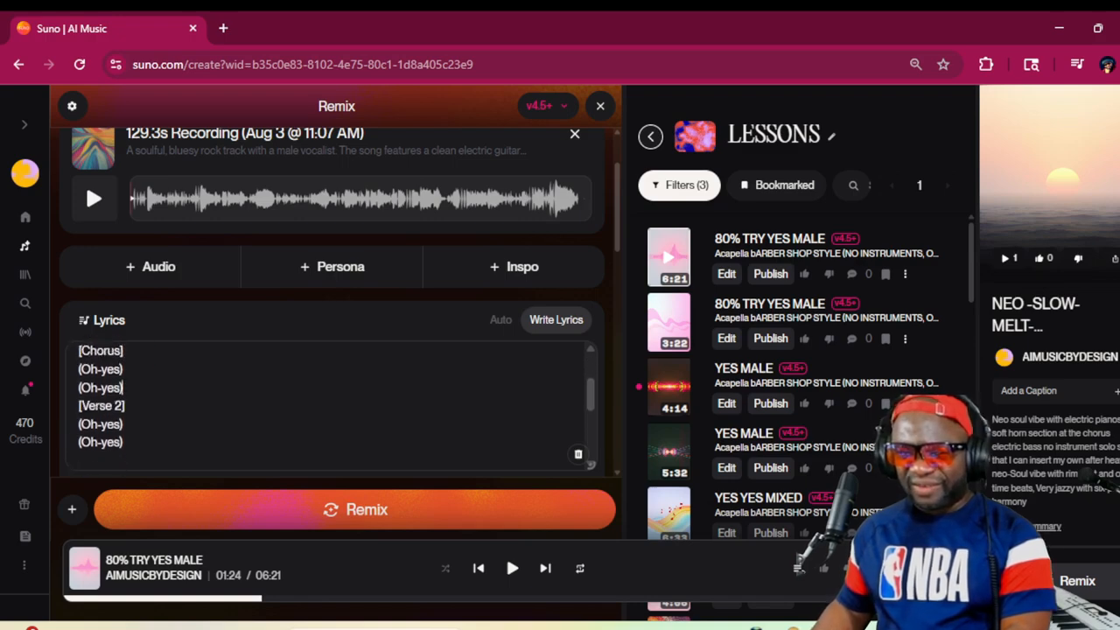
{"action": "key", "text": "Return"}
{"action": "key", "text": "Return"}
{"action": "key", "text": "Return"}
{"action": "key", "text": "Up"}
{"action": "key", "text": "Up"}
{"action": "key", "text": "ctrl+v"}
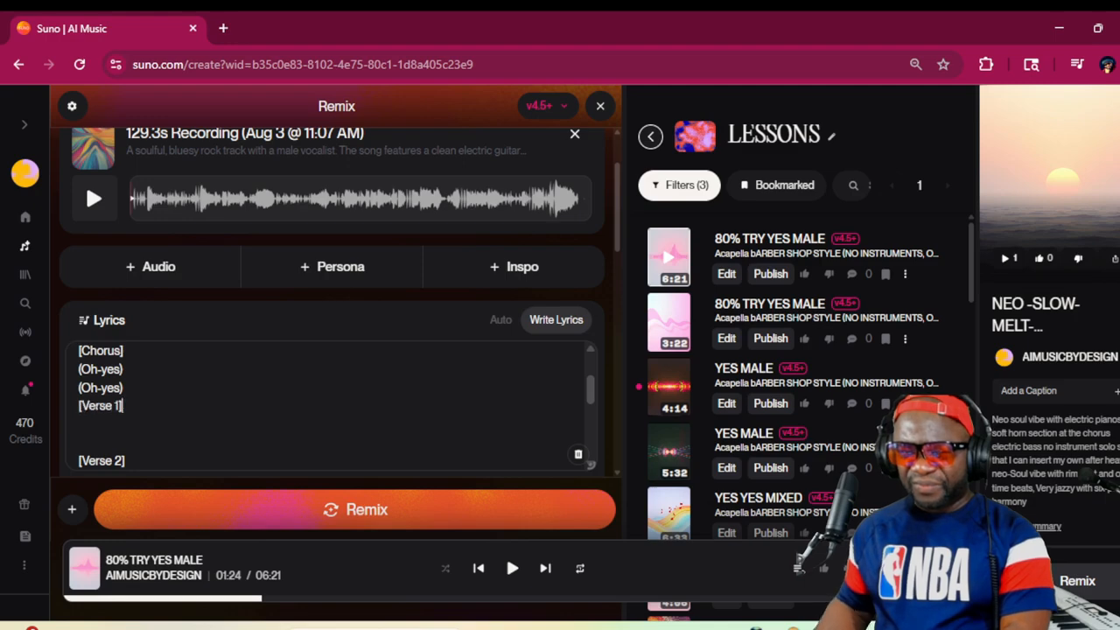
{"action": "key", "text": "Up"}
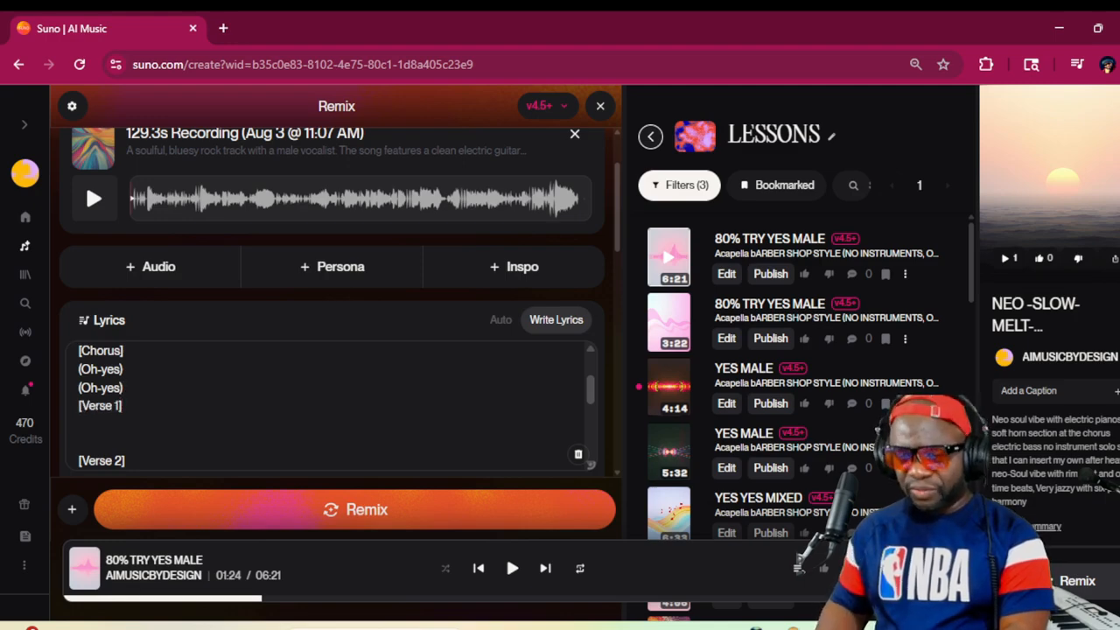
{"action": "key", "text": "Return"}
{"action": "scroll", "coordinate": [333, 407], "scroll_direction": "down", "scroll_amount": 1}
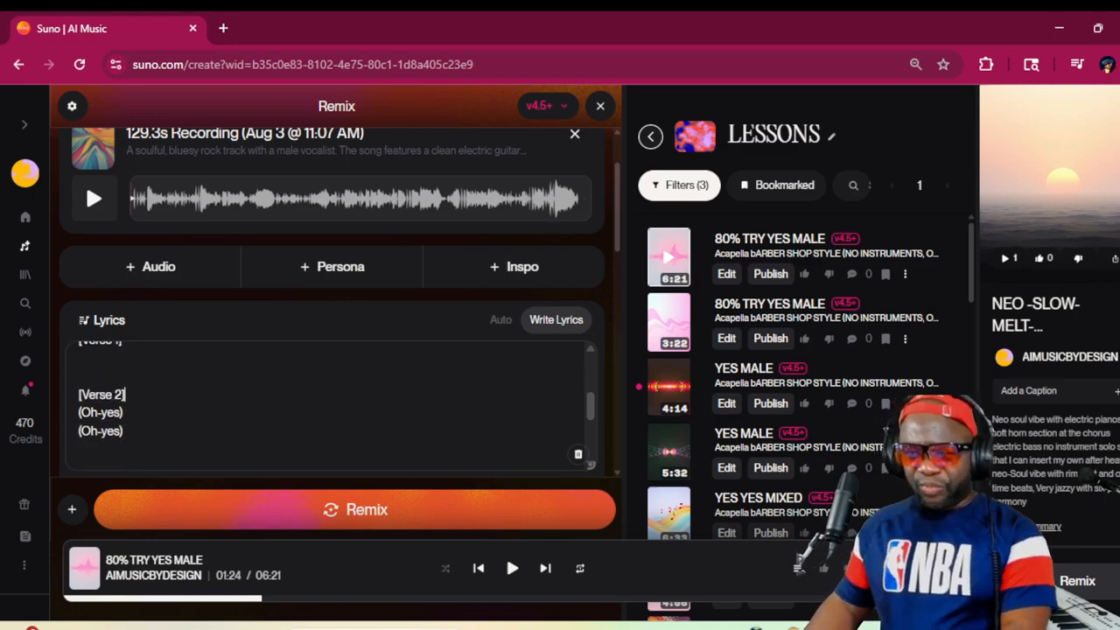
Delete the two (Oh-yes) lines under the [Verse 2] tag
{"action": "scroll", "coordinate": [333, 407], "scroll_direction": "up", "scroll_amount": 1}
{"action": "key", "text": "Up"}
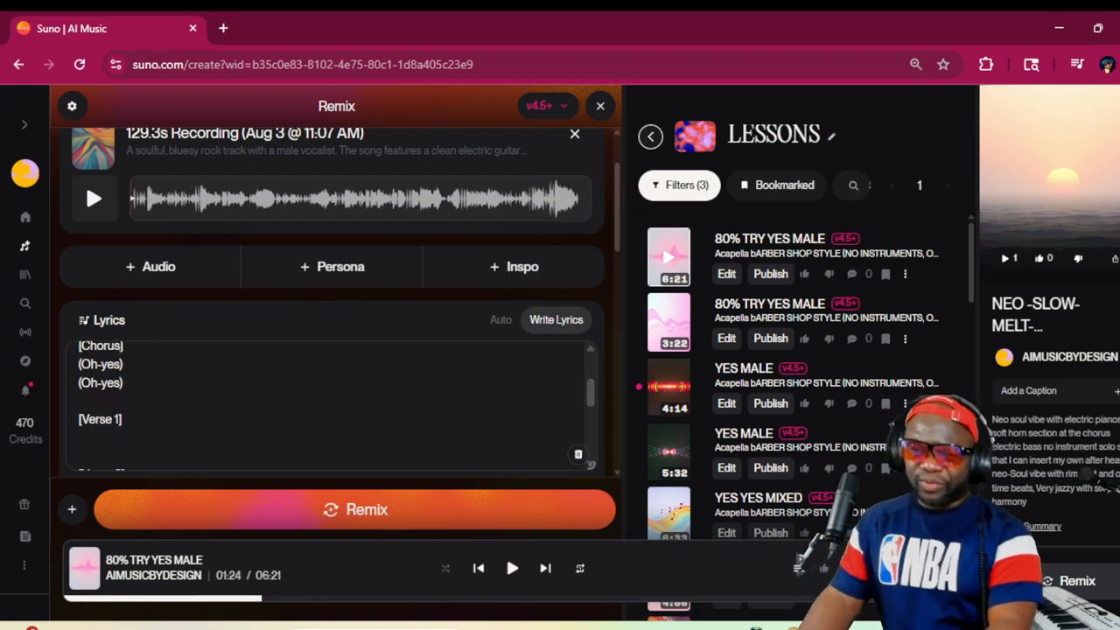
{"action": "scroll", "coordinate": [333, 407], "scroll_direction": "down", "scroll_amount": 1}
{"action": "left_click_drag", "start_coordinate": [123, 430], "coordinate": [63, 420]}
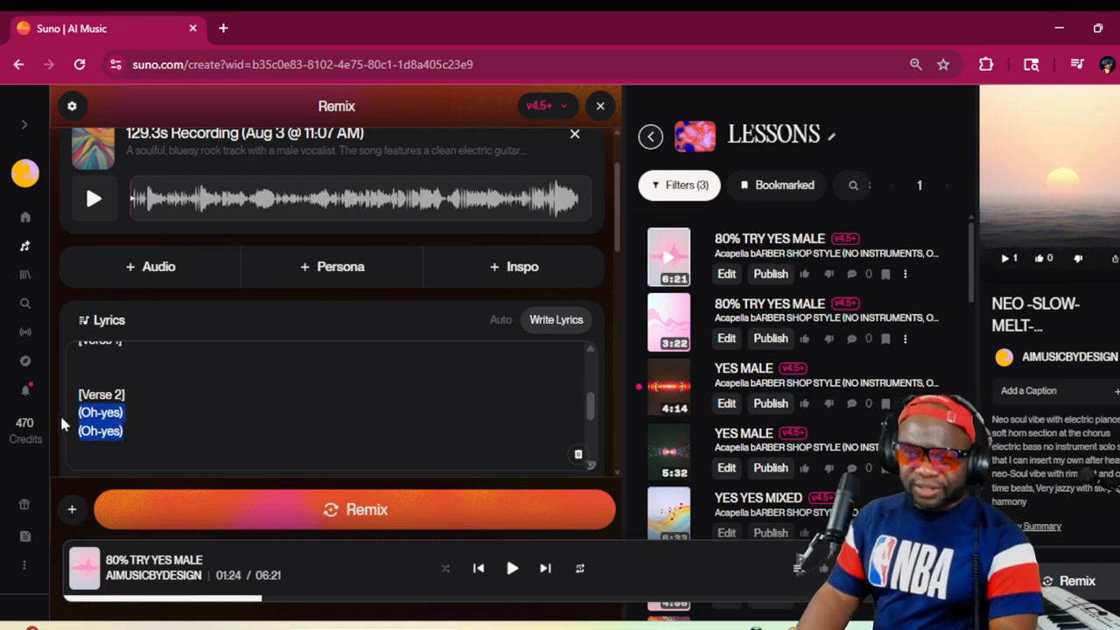
{"action": "key", "text": "BackSpace"}
Write HE'S MY LEADER as the first line under the [Verse 1] tag and start a new line below it
{"action": "key", "text": "Up"}
{"action": "key", "text": "Up"}
{"action": "key", "text": "Up"}
{"action": "key", "text": "Up"}
{"action": "key", "text": "Up"}
{"action": "key", "text": "Up"}
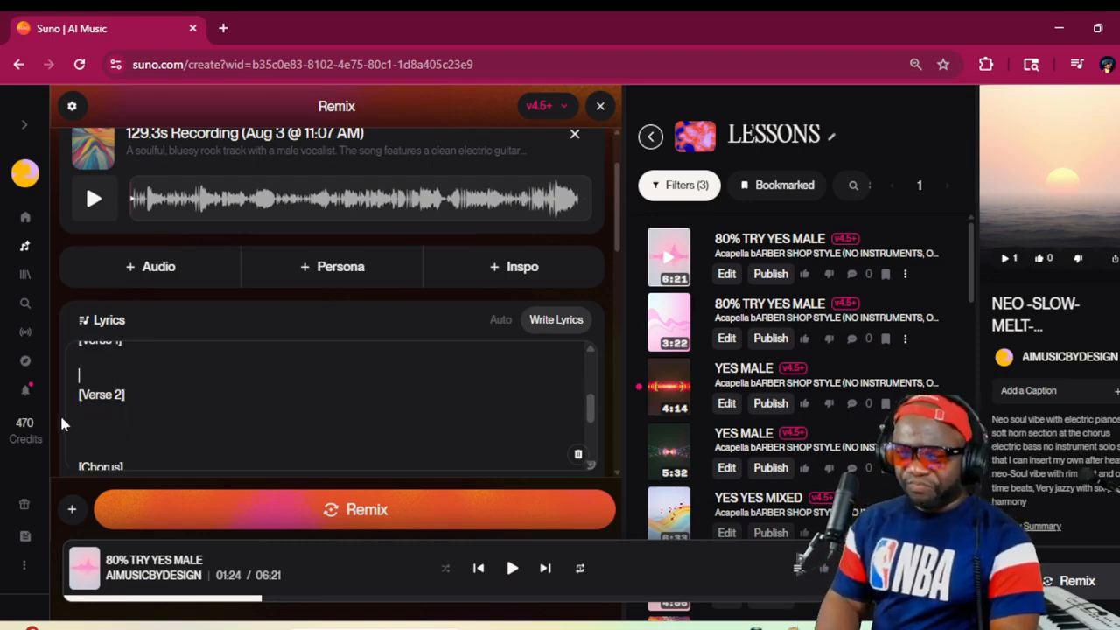
{"action": "key", "text": "Down"}
{"action": "key", "text": "Down"}
{"action": "key", "text": "Down"}
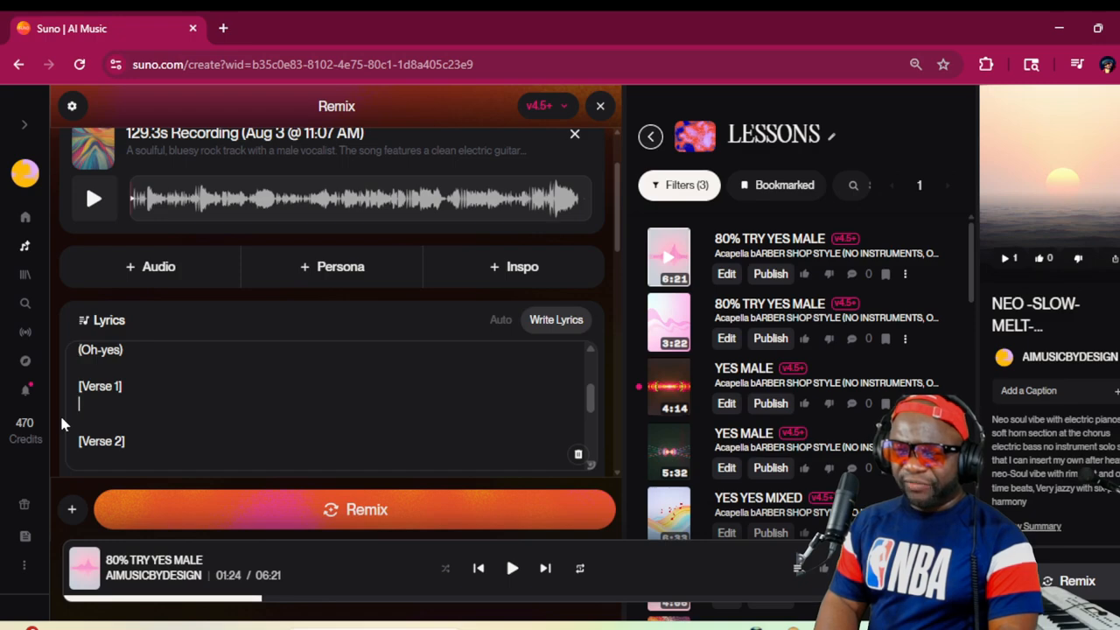
{"action": "key", "text": "Return"}
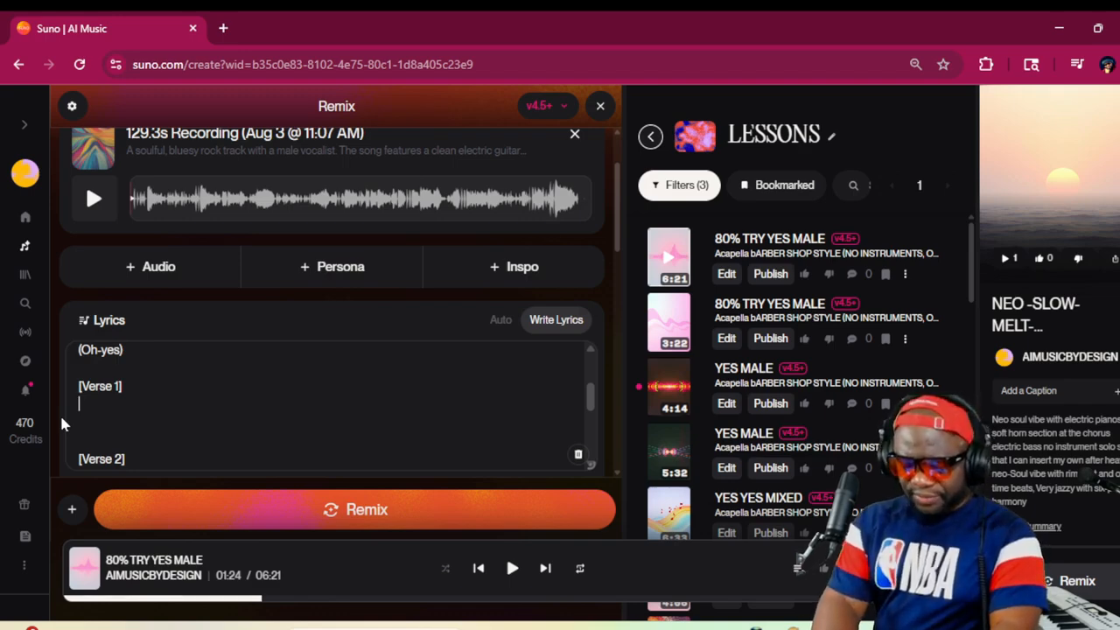
{"action": "type", "text": "'S MY"}
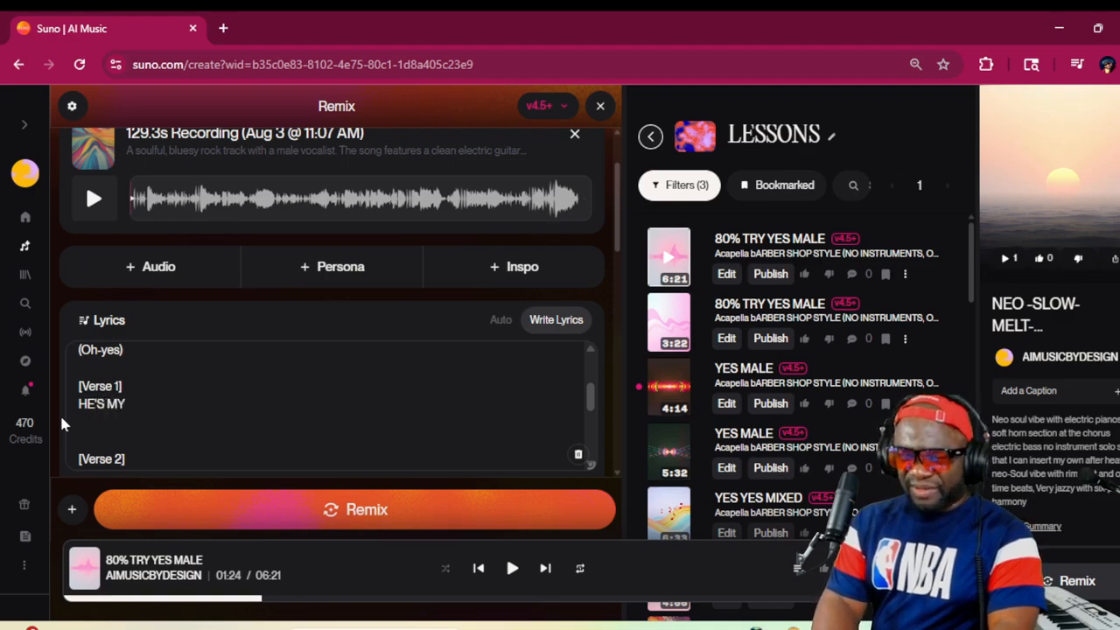
{"action": "type", "text": " LEADER"}
{"action": "key", "text": "Return"}
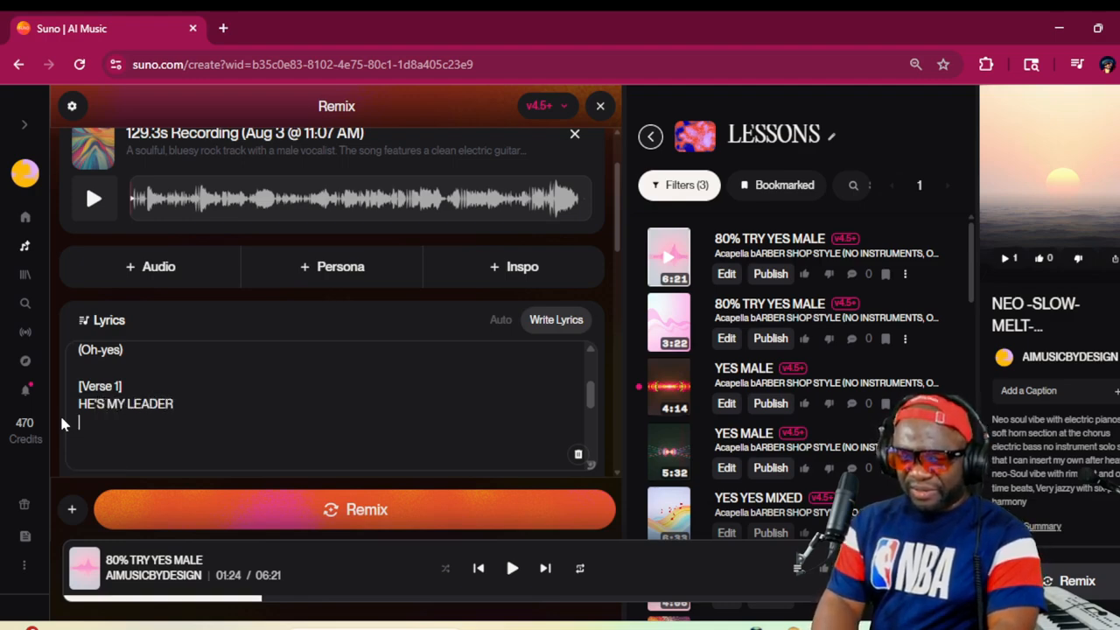
Add the lines SHEPHERD and GUIDE below HE'S MY LEADER in [Verse 1]
{"action": "type", "text": "SHEP"}
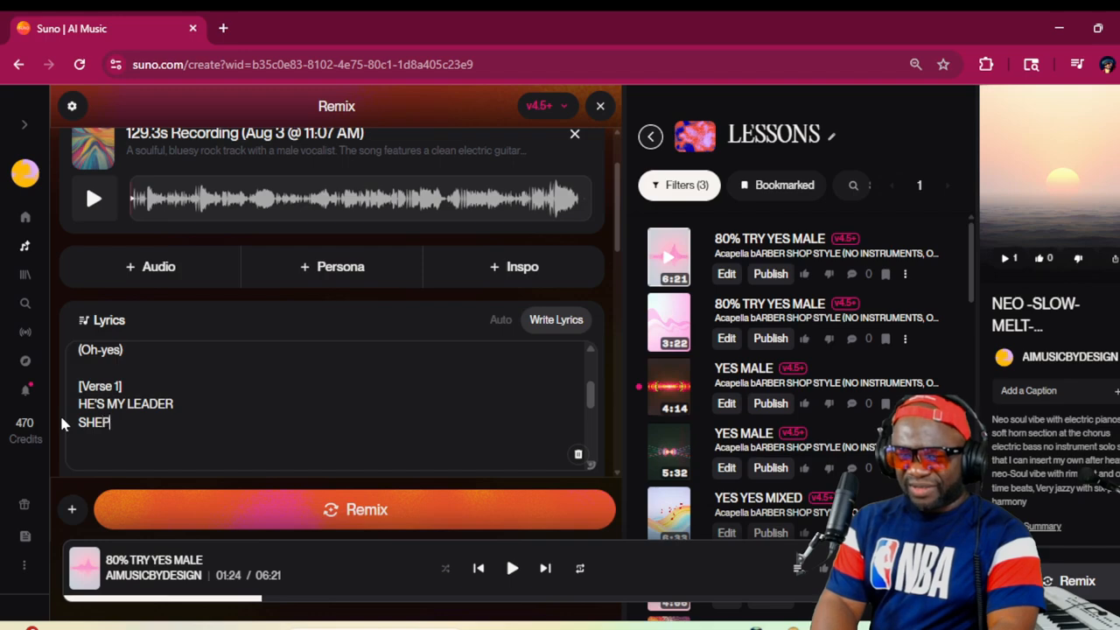
{"action": "type", "text": "HERD"}
{"action": "key", "text": "Return"}
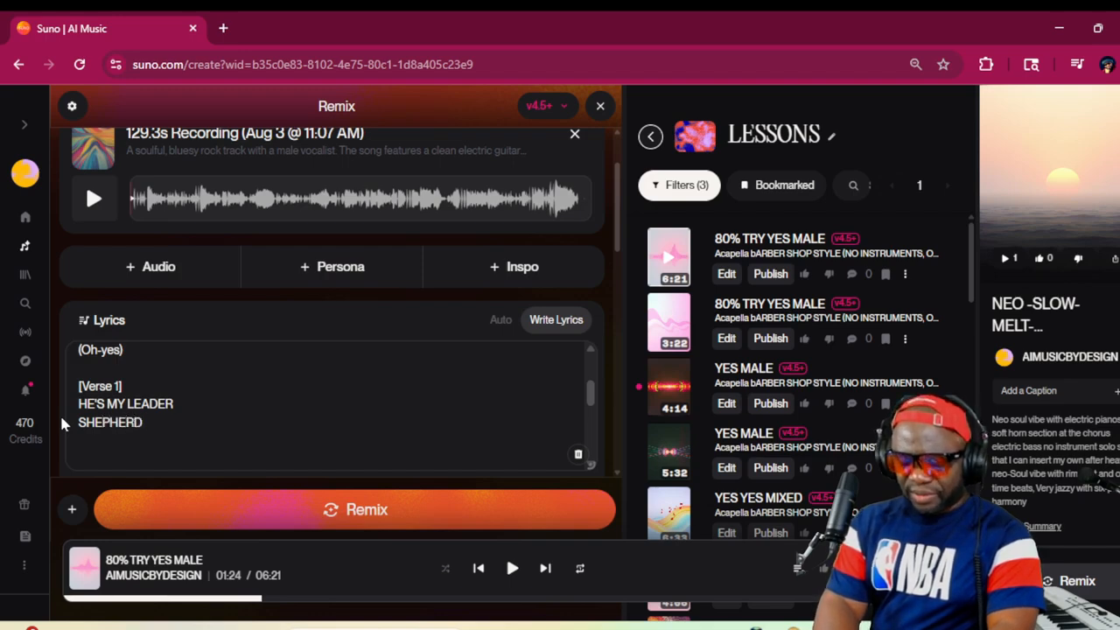
{"action": "type", "text": "GUIDE"}
{"action": "key", "text": "Return"}
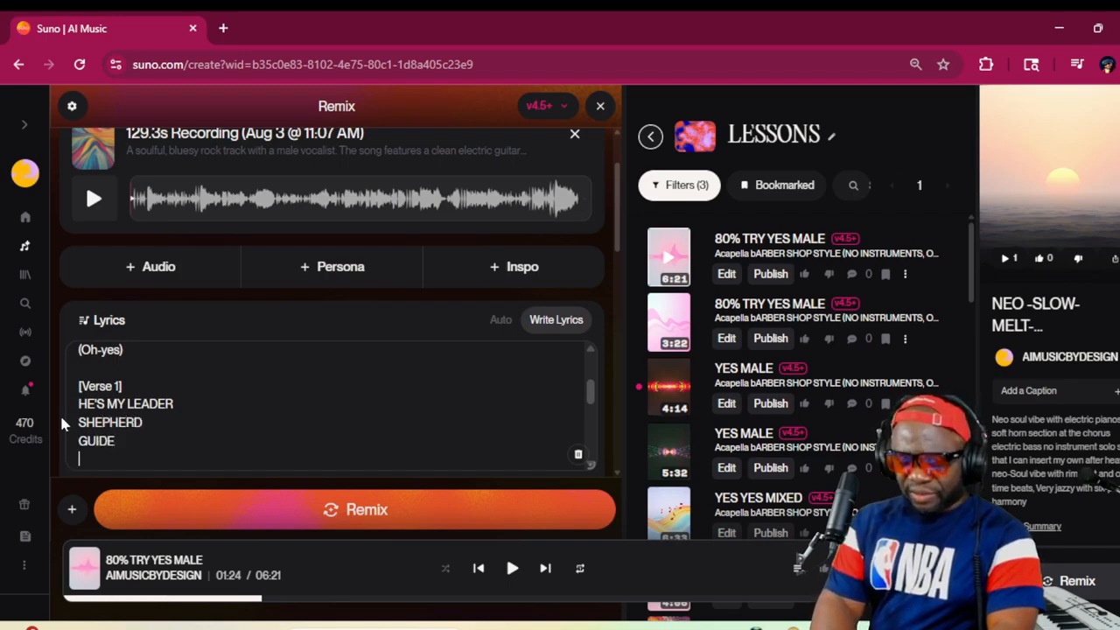
Continue [Verse 1] with the lines HELP ME TO BE QUICK and TO OBEY AND DECIDE
{"action": "type", "text": "HELP ME"}
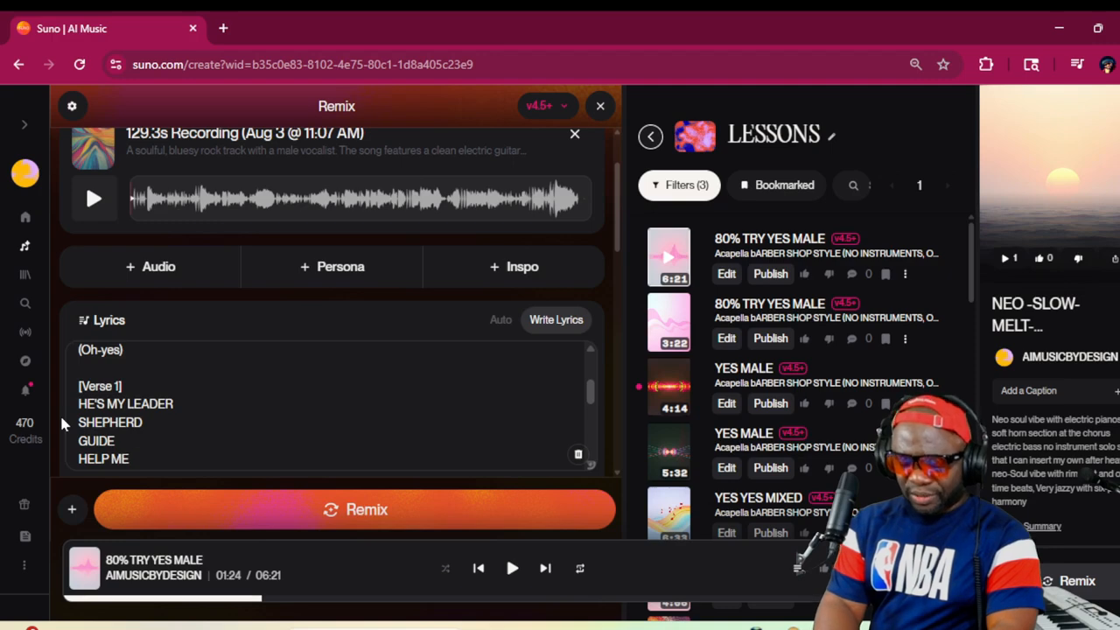
{"action": "type", "text": " TO BE"}
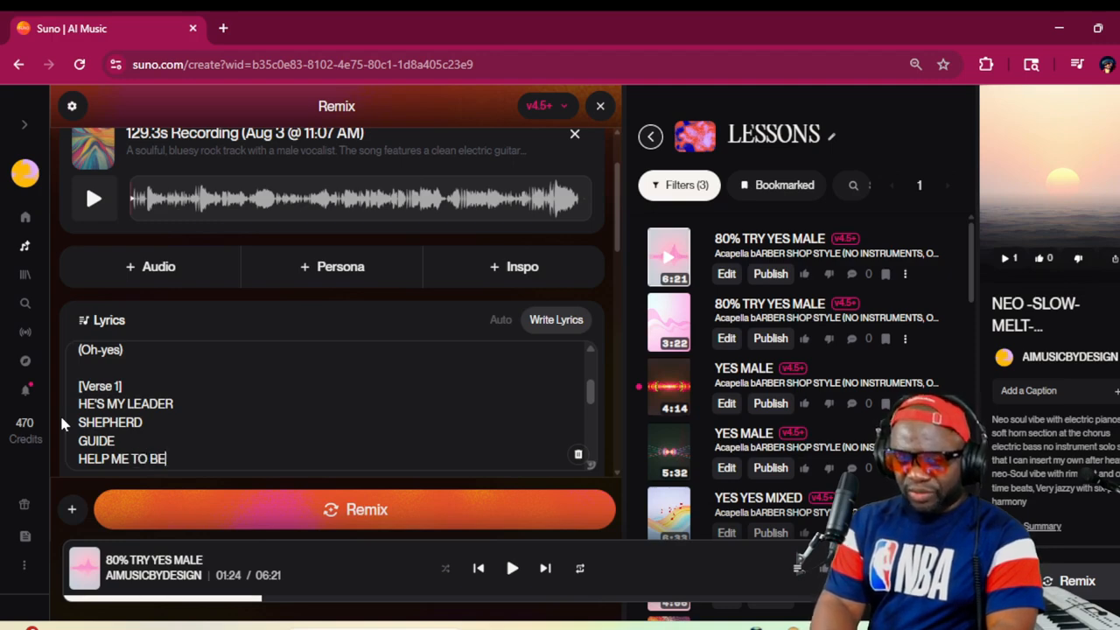
{"action": "type", "text": " QUICK"}
{"action": "key", "text": "Return"}
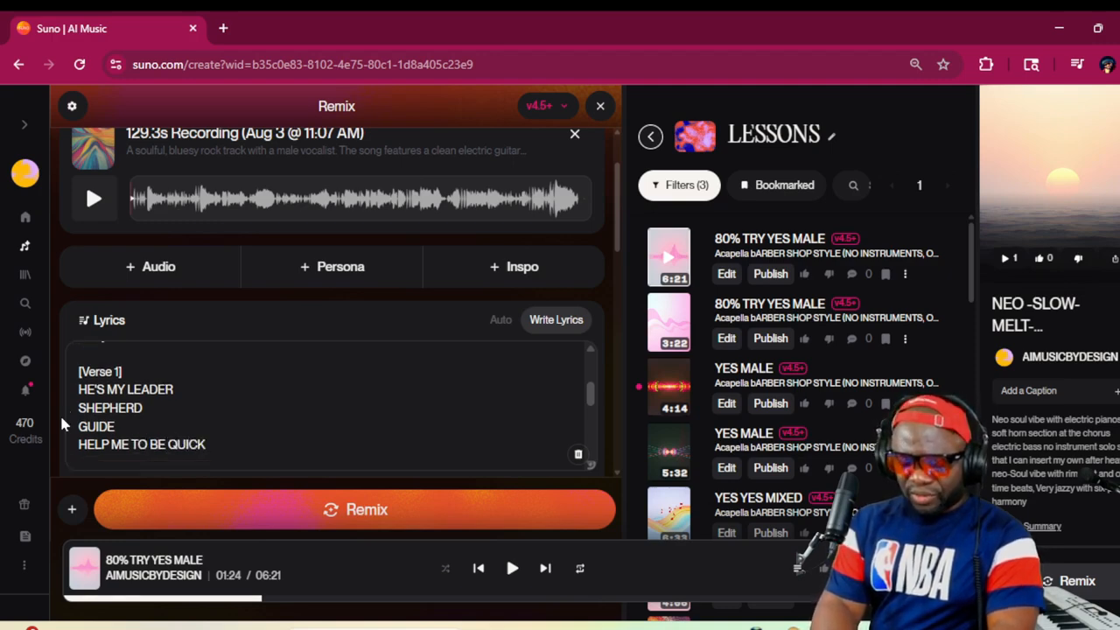
{"action": "type", "text": "TO "}
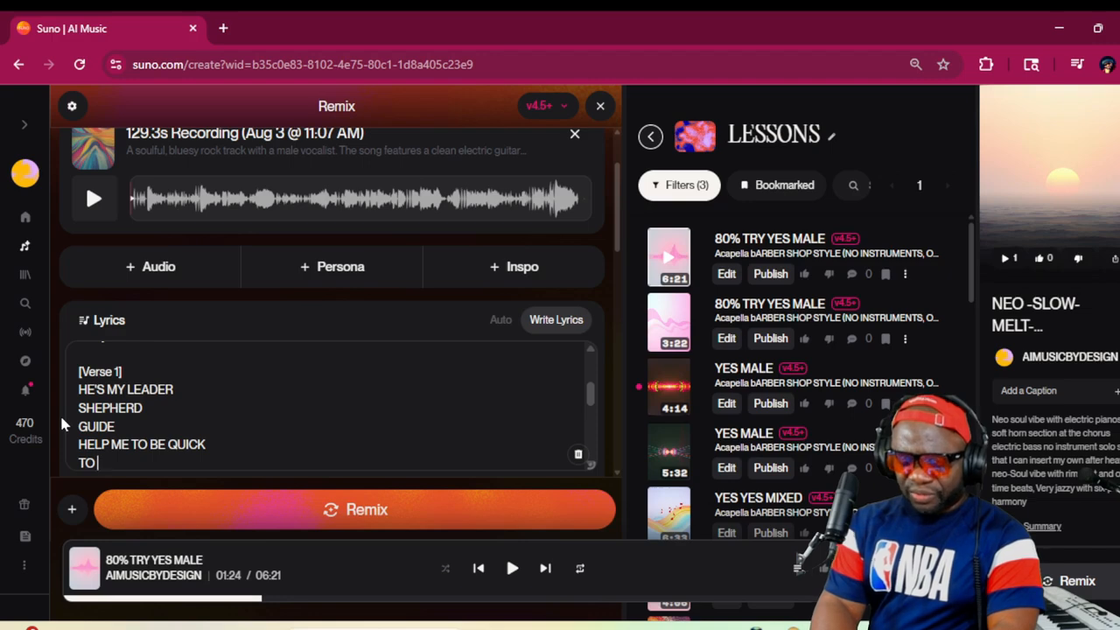
{"action": "type", "text": "OBEY AND DE"}
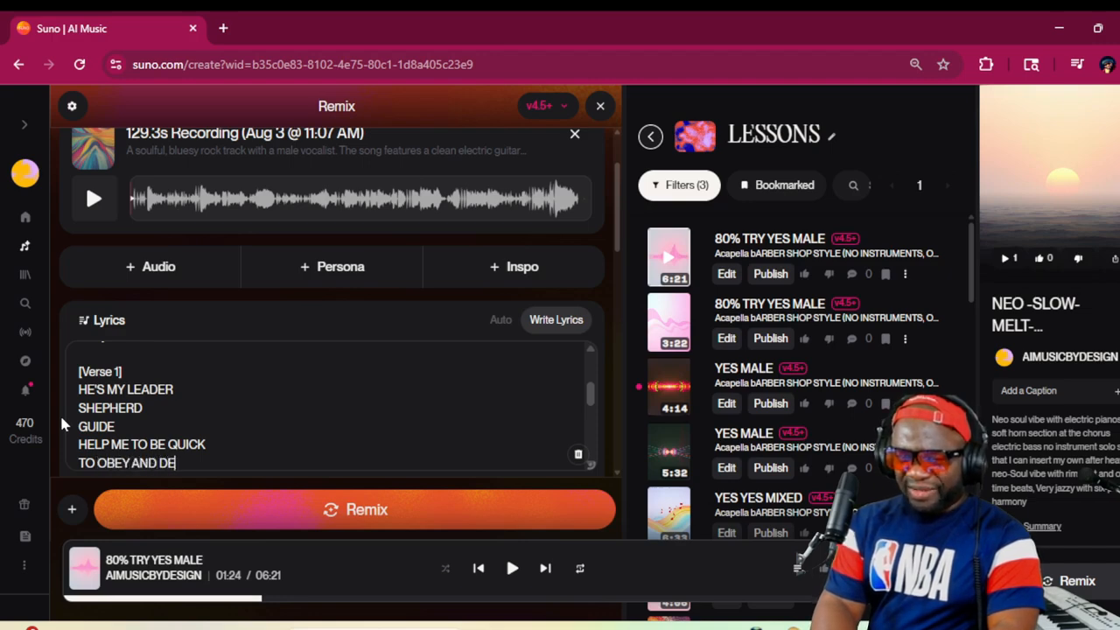
{"action": "type", "text": "CIDE"}
{"action": "key", "text": "Return"}
Add the lines TO DO WHAT YOU SAY and EACH AND EVERY DAY to [Verse 1]
{"action": "type", "text": "T"}
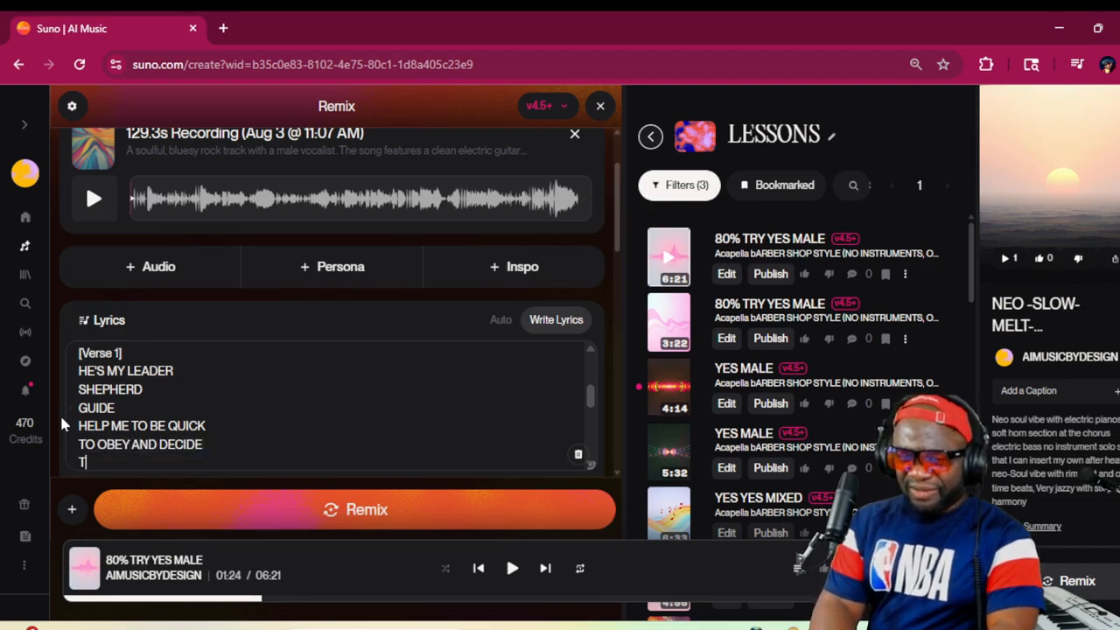
{"action": "type", "text": "O DO WHAT YOU S"}
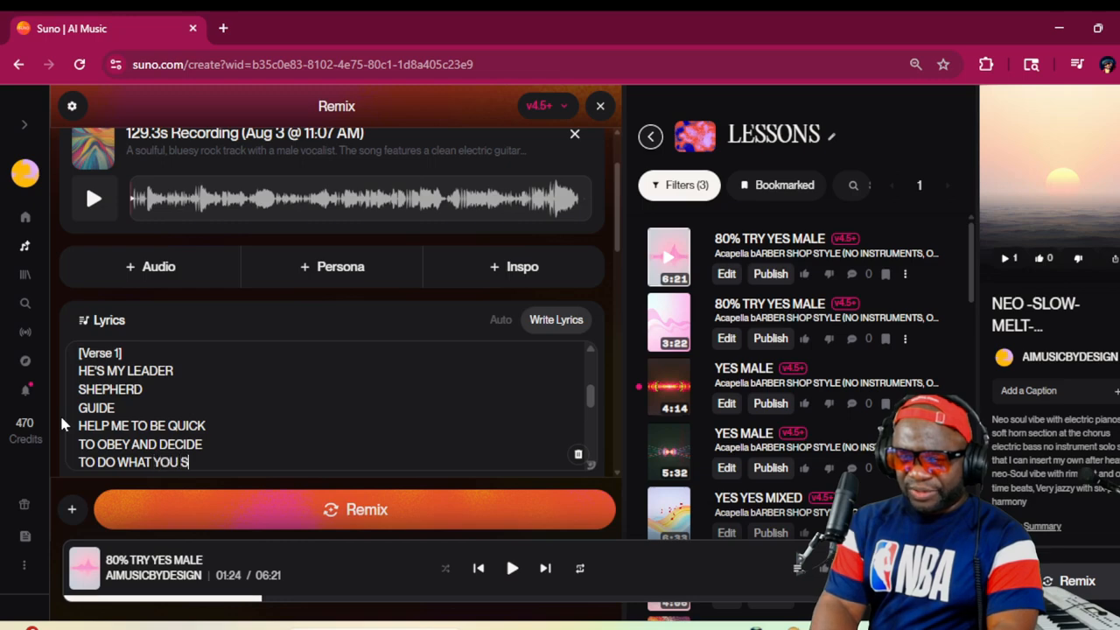
{"action": "type", "text": "AY"}
{"action": "key", "text": "Return"}
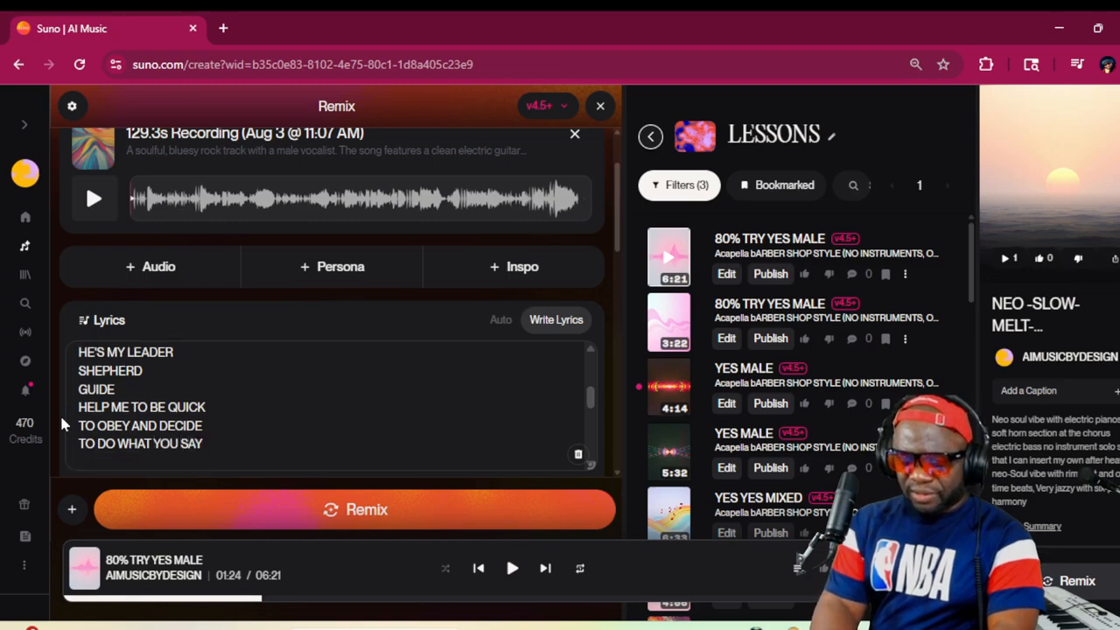
{"action": "type", "text": "EACH AND EVER"}
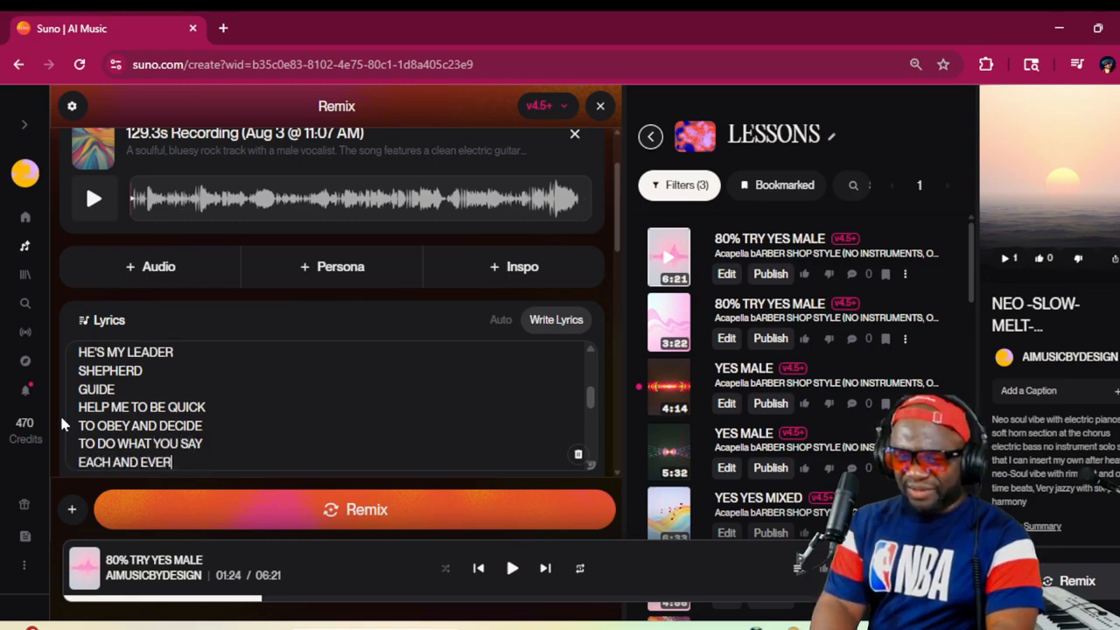
{"action": "type", "text": "Y DAY"}
{"action": "key", "text": "Return"}
Finish [Verse 1] with the lines COME WHAT MAY and AT YOUR FEET I WILL LAY
{"action": "type", "text": "COME"}
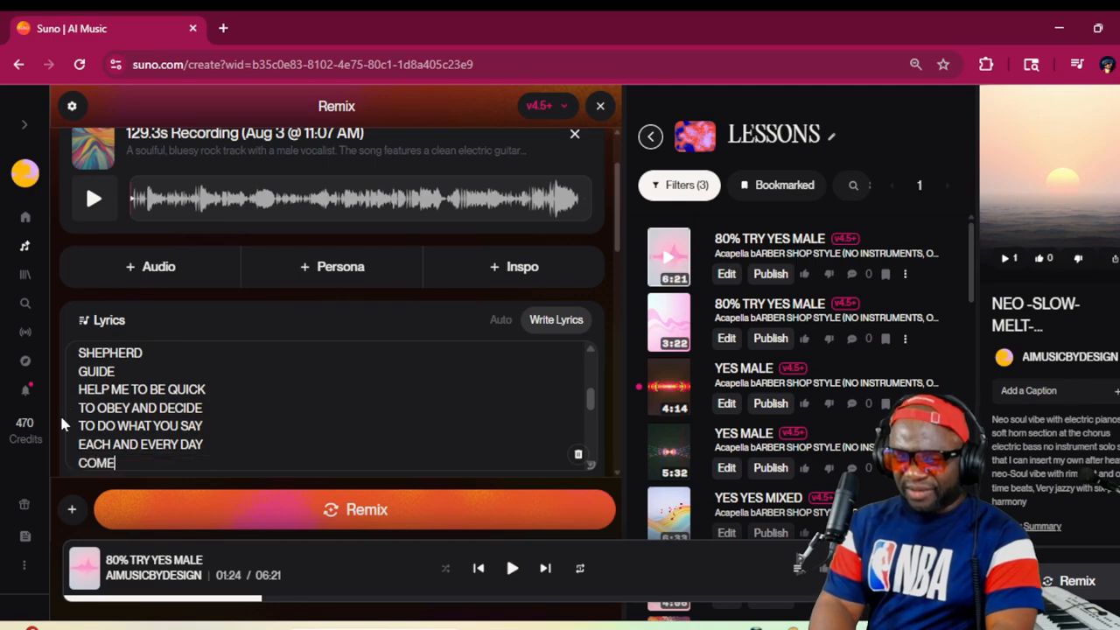
{"action": "type", "text": " WHAT M"}
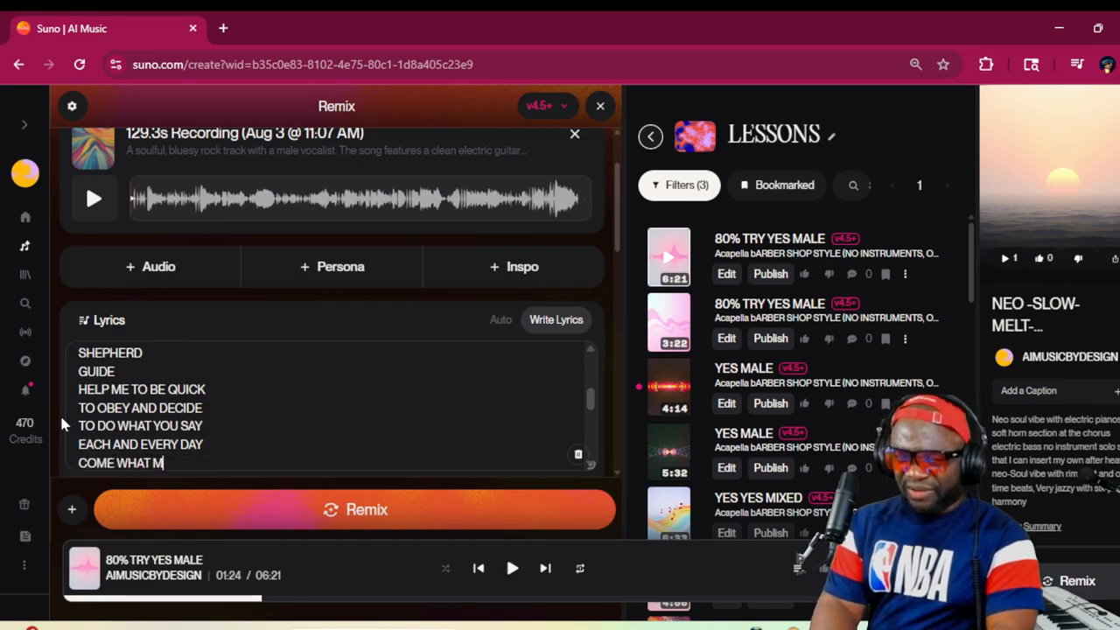
{"action": "type", "text": "A"}
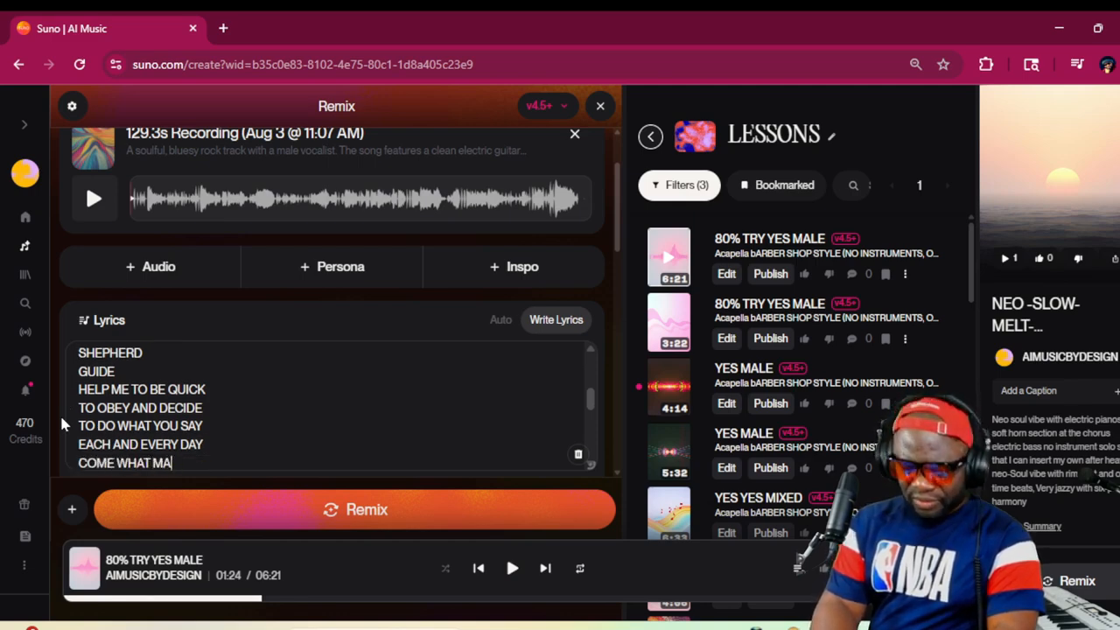
{"action": "type", "text": "Y"}
{"action": "key", "text": "Return"}
{"action": "type", "text": "A"}
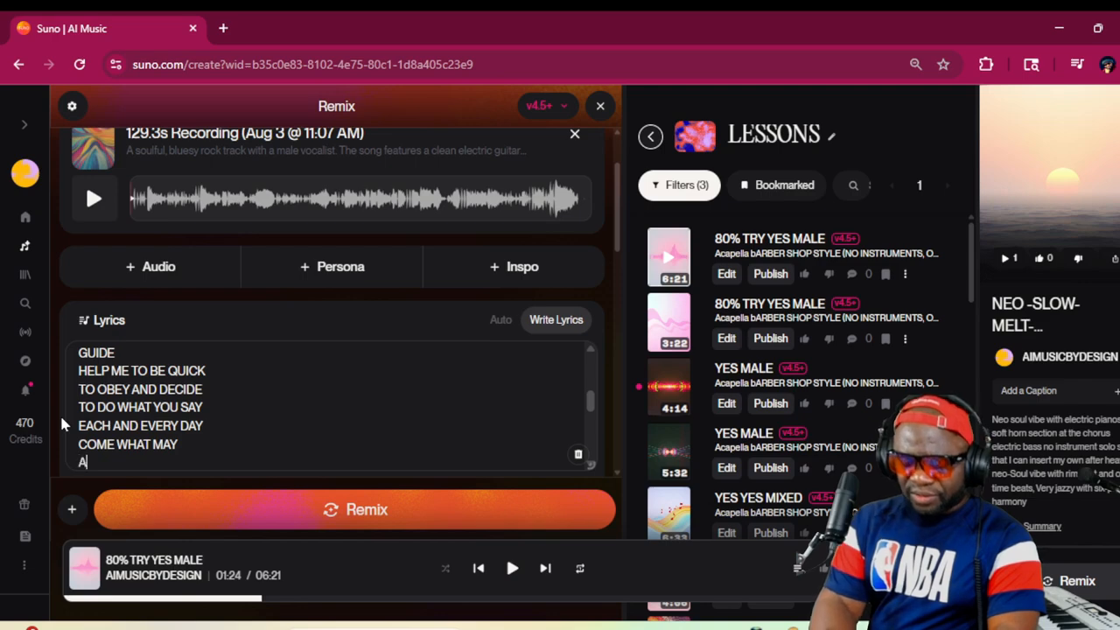
{"action": "type", "text": "T YOUR FEE"}
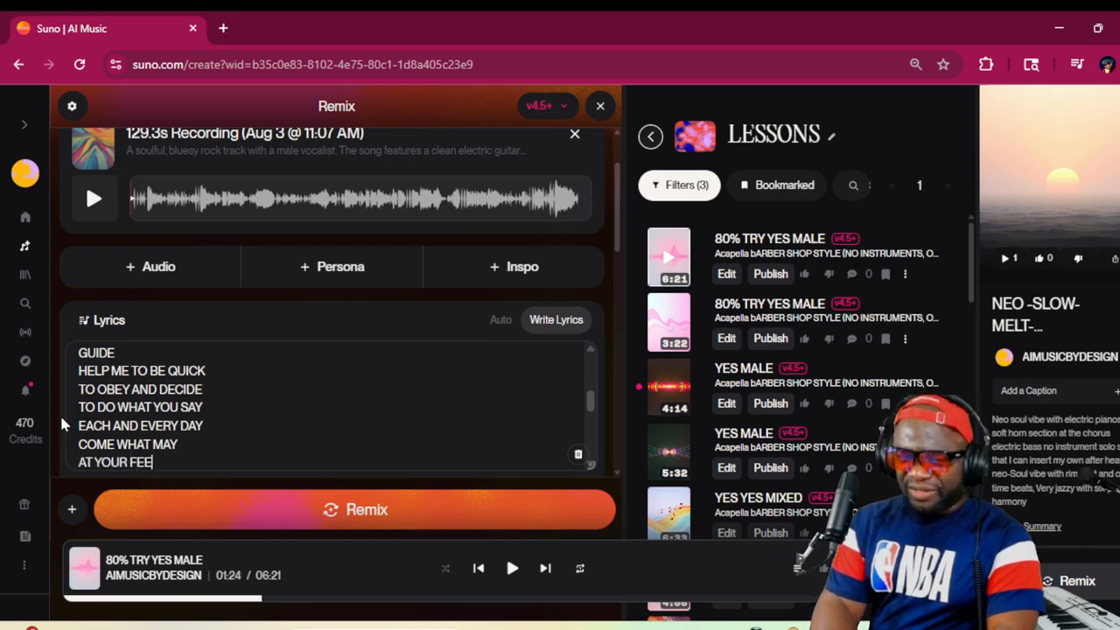
{"action": "type", "text": "T I WILL LAY"}
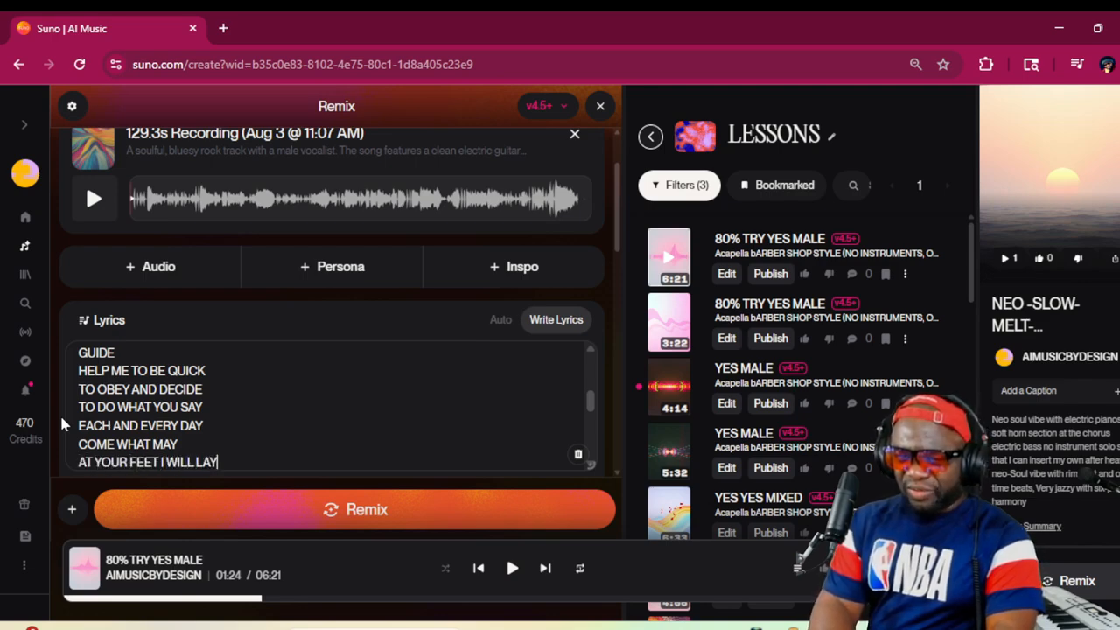
Remove the extra blank line between the end of [Verse 1] and the [Verse 2] tag
{"action": "scroll", "coordinate": [153, 412], "scroll_direction": "up", "scroll_amount": 1}
{"action": "scroll", "coordinate": [156, 422], "scroll_direction": "down", "scroll_amount": 2}
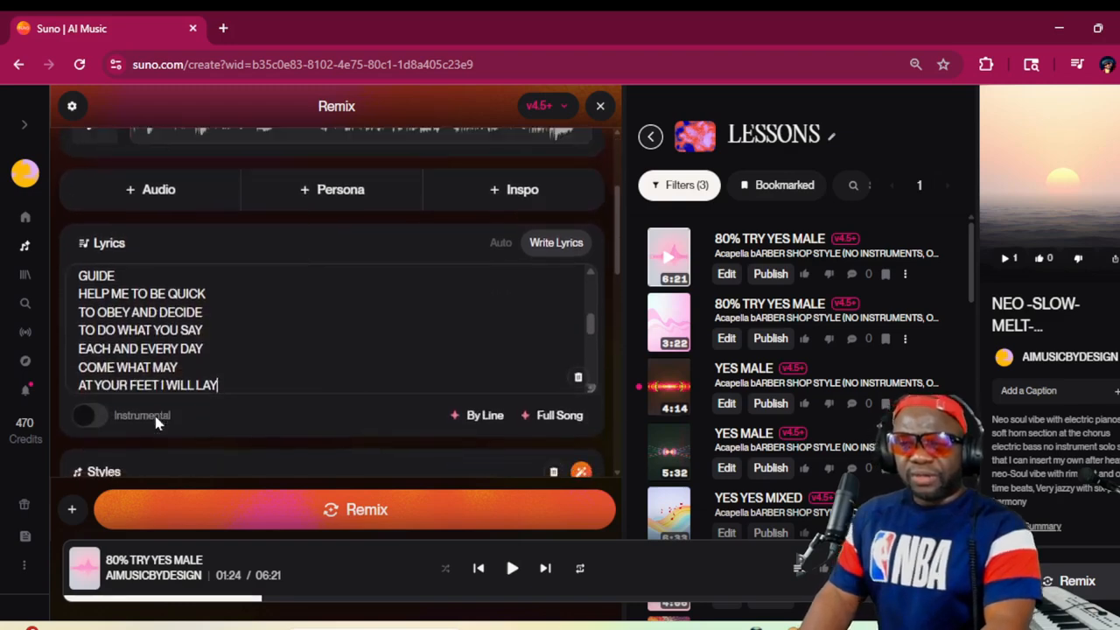
{"action": "scroll", "coordinate": [158, 423], "scroll_direction": "down", "scroll_amount": 1}
{"action": "scroll", "coordinate": [162, 271], "scroll_direction": "down", "scroll_amount": 1}
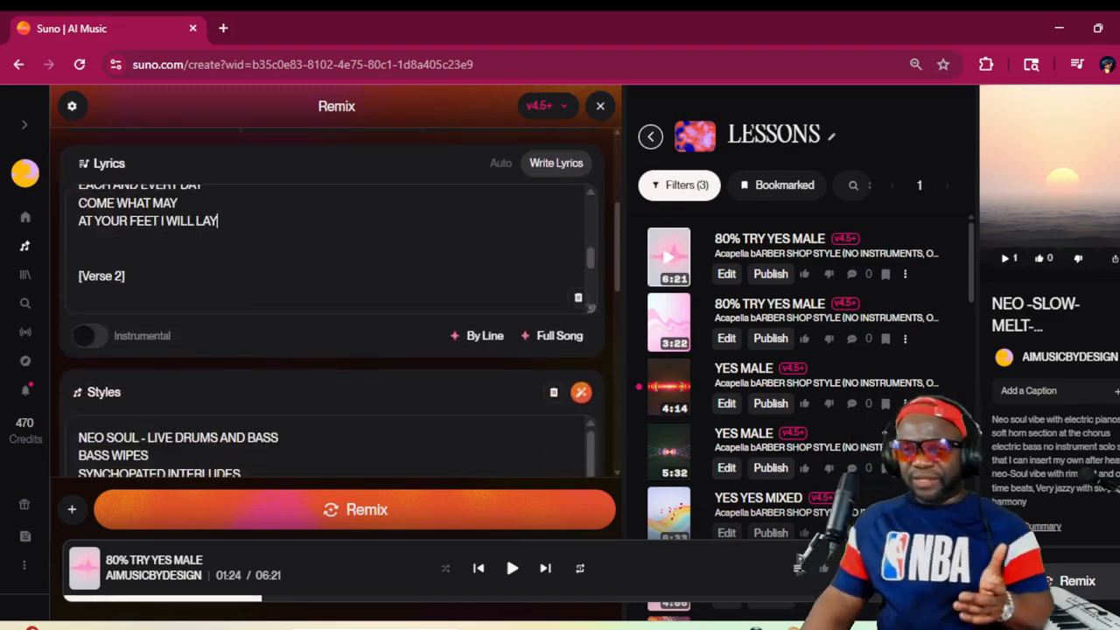
{"action": "left_click", "coordinate": [81, 257]}
{"action": "key", "text": "BackSpace"}
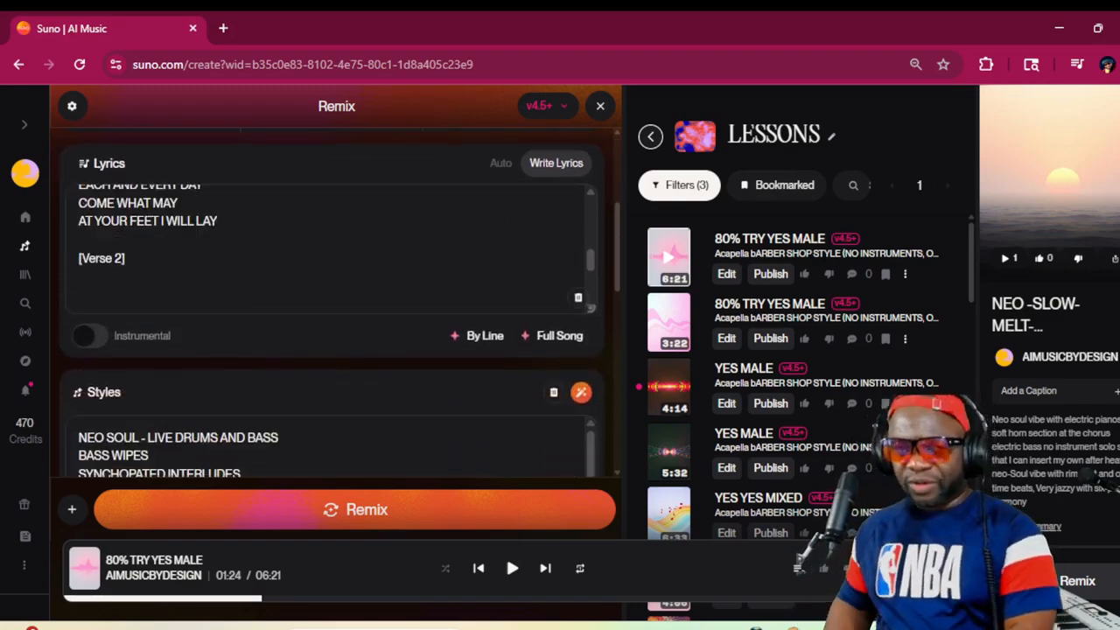
Write HELP ME BE as the first line under the [Verse 2] tag and start a new line below it
{"action": "key", "text": "Down"}
{"action": "key", "text": "Down"}
{"action": "key", "text": "Down"}
{"action": "key", "text": "Down"}
{"action": "key", "text": "Down"}
{"action": "key", "text": "Down"}
{"action": "key", "text": "Up"}
{"action": "key", "text": "Up"}
{"action": "key", "text": "Up"}
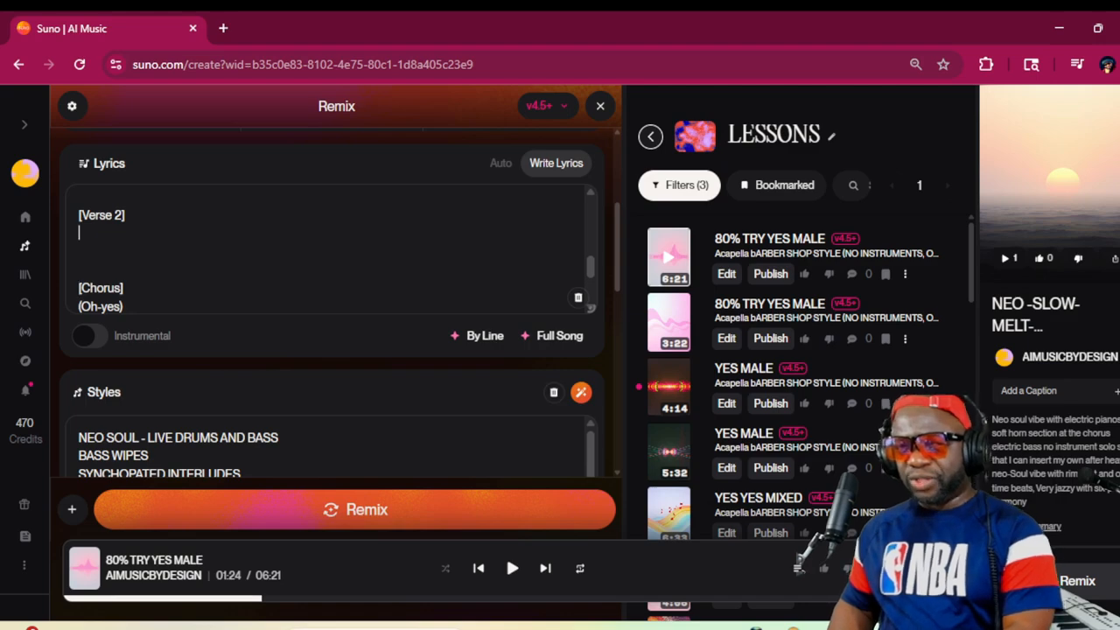
{"action": "type", "text": "HE"}
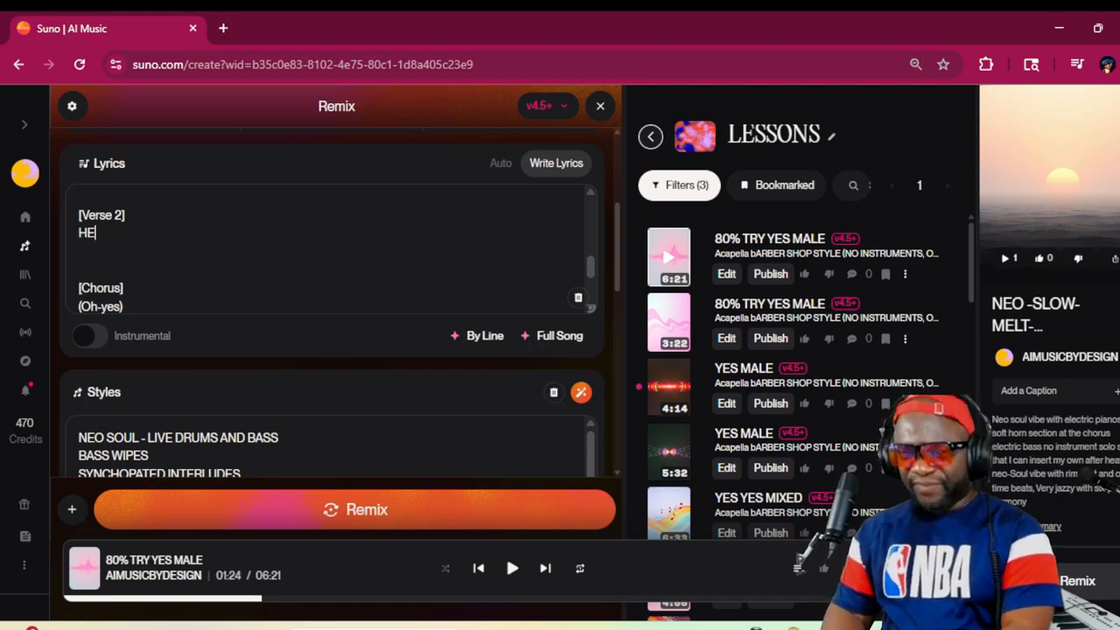
{"action": "type", "text": "LP ME BE B"}
{"action": "key", "text": "Return"}
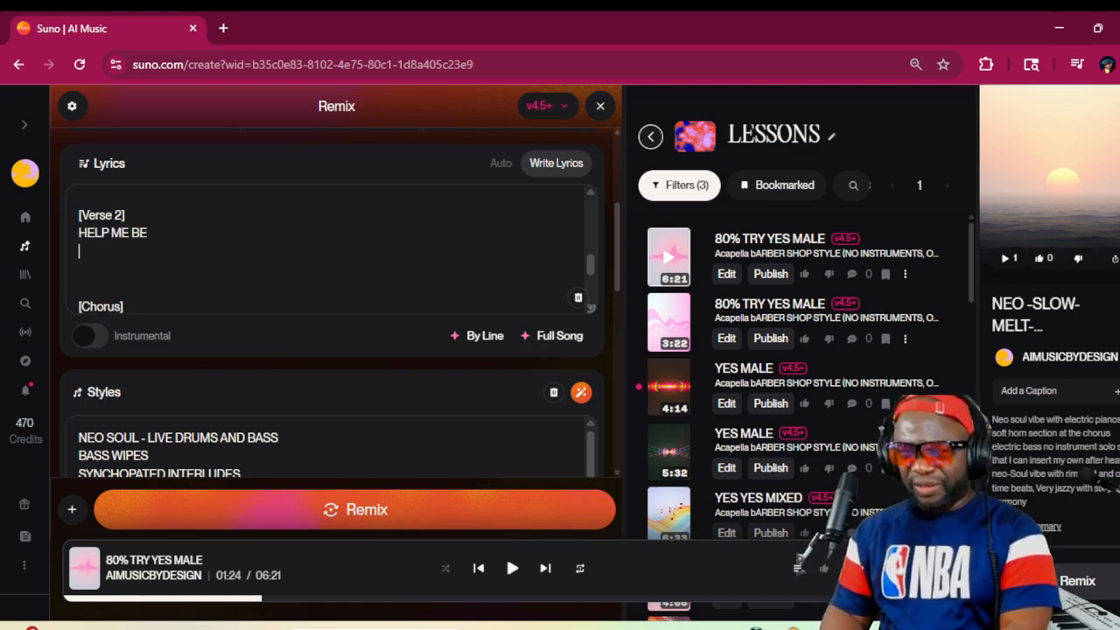
{"action": "type", "text": "WHAT I WANT"}
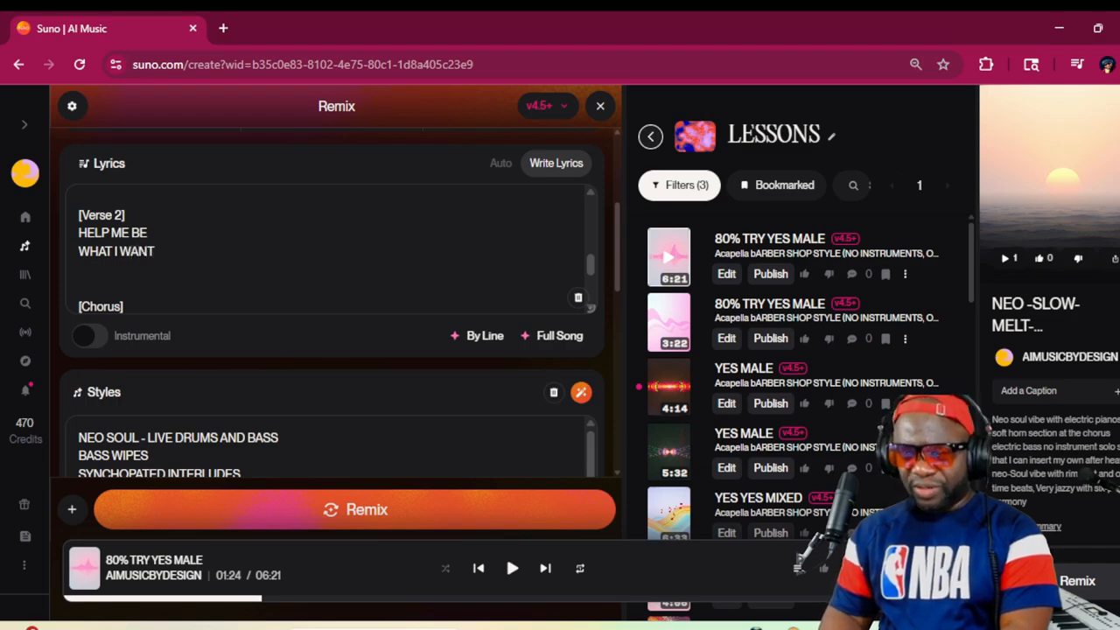
{"action": "key", "text": "BackSpace"}
{"action": "key", "text": "BackSpace"}
{"action": "key", "text": "BackSpace"}
{"action": "key", "text": "BackSpace"}
{"action": "key", "text": "BackSpace"}
{"action": "key", "text": "BackSpace"}
{"action": "key", "text": "BackSpace"}
{"action": "key", "text": "BackSpace"}
{"action": "key", "text": "BackSpace"}
{"action": "key", "text": "BackSpace"}
{"action": "key", "text": "BackSpace"}
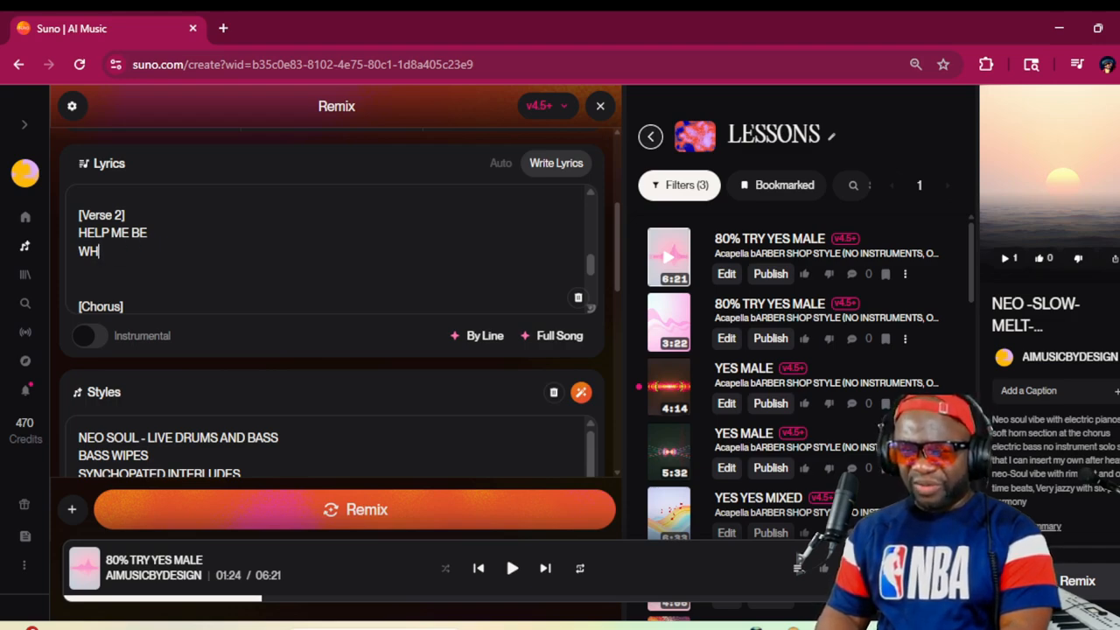
Write WHAT YOU MAKE OF ME as the second line of [Verse 2] and start a new line
{"action": "type", "text": "WHAT YOU"}
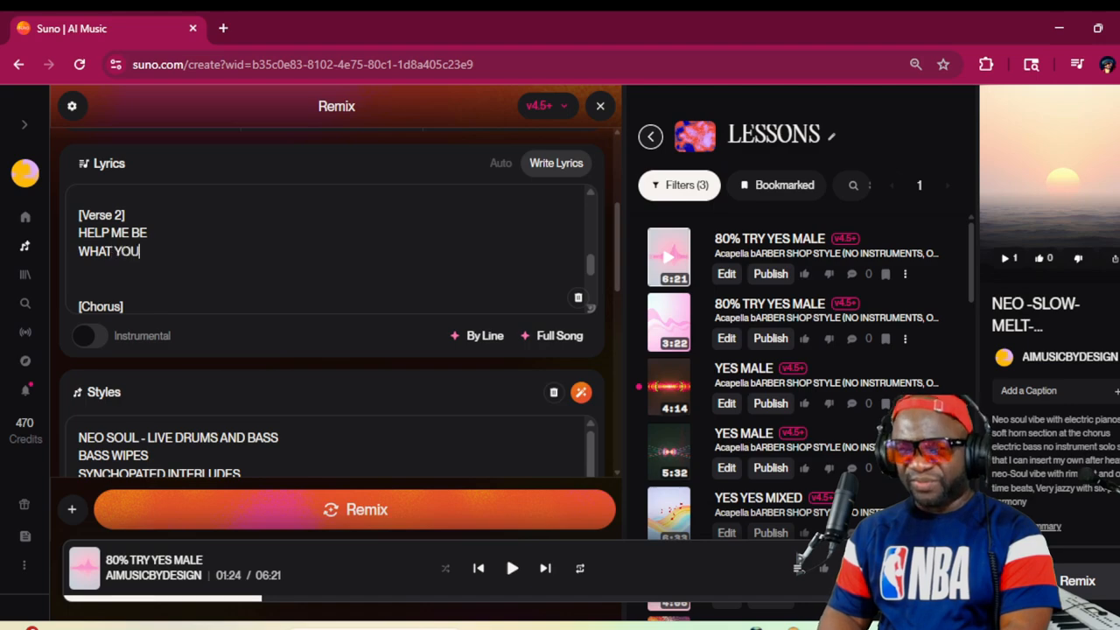
{"action": "type", "text": " MAKE"}
{"action": "key", "text": "BackSpace"}
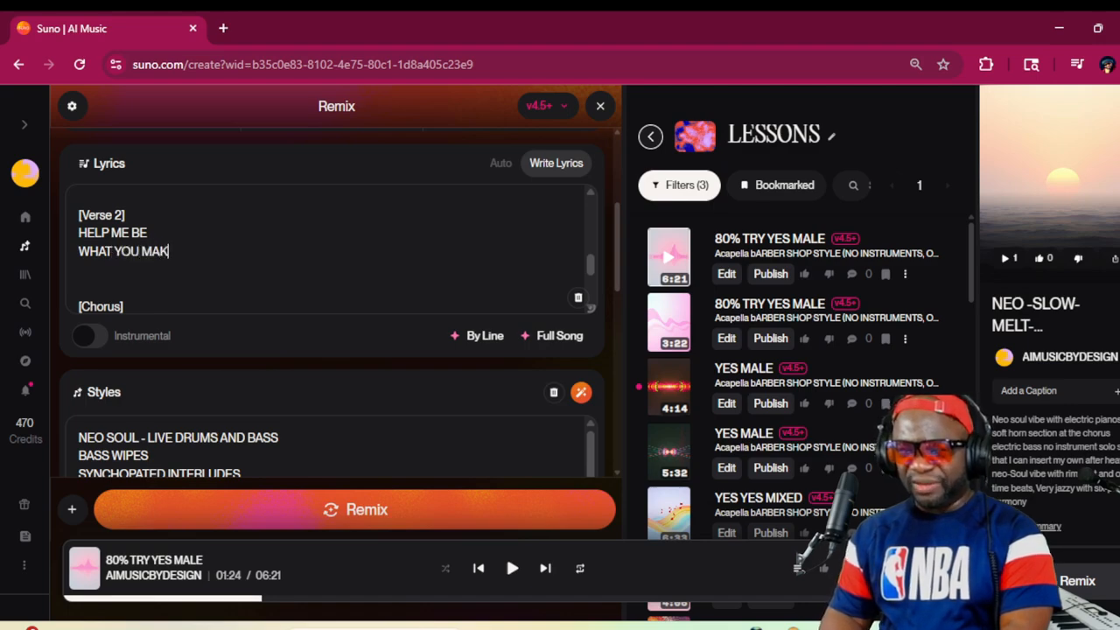
{"action": "type", "text": "E OF ME"}
{"action": "key", "text": "Return"}
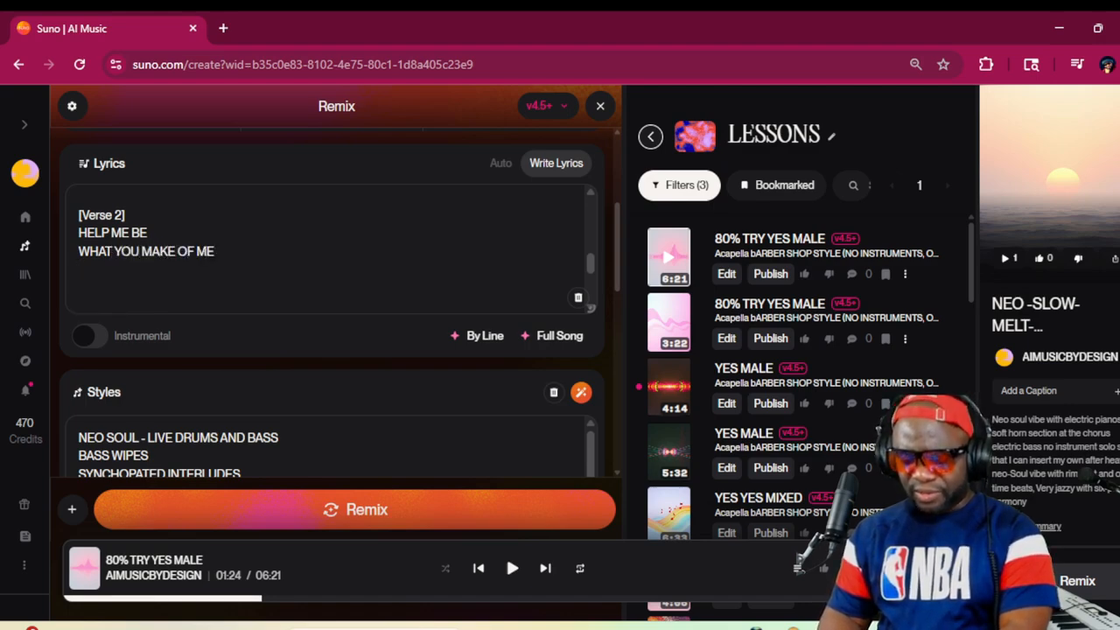
Add the lines NO HOLDING BACK and NO FEAR OF LACK to [Verse 2]
{"action": "type", "text": "NO HOLDIN"}
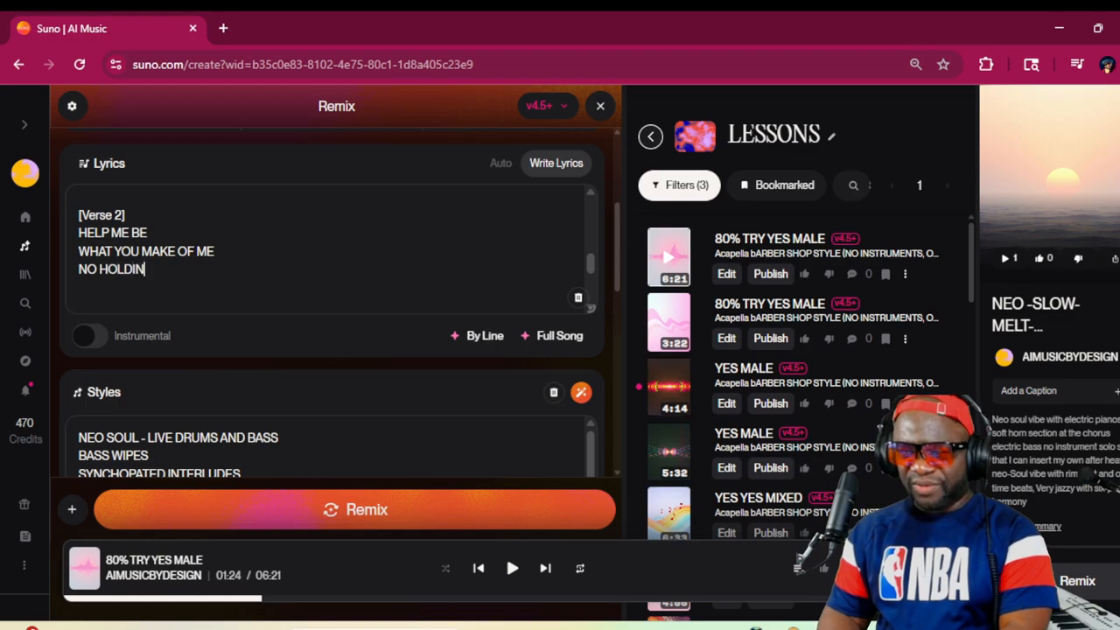
{"action": "type", "text": "G BACK"}
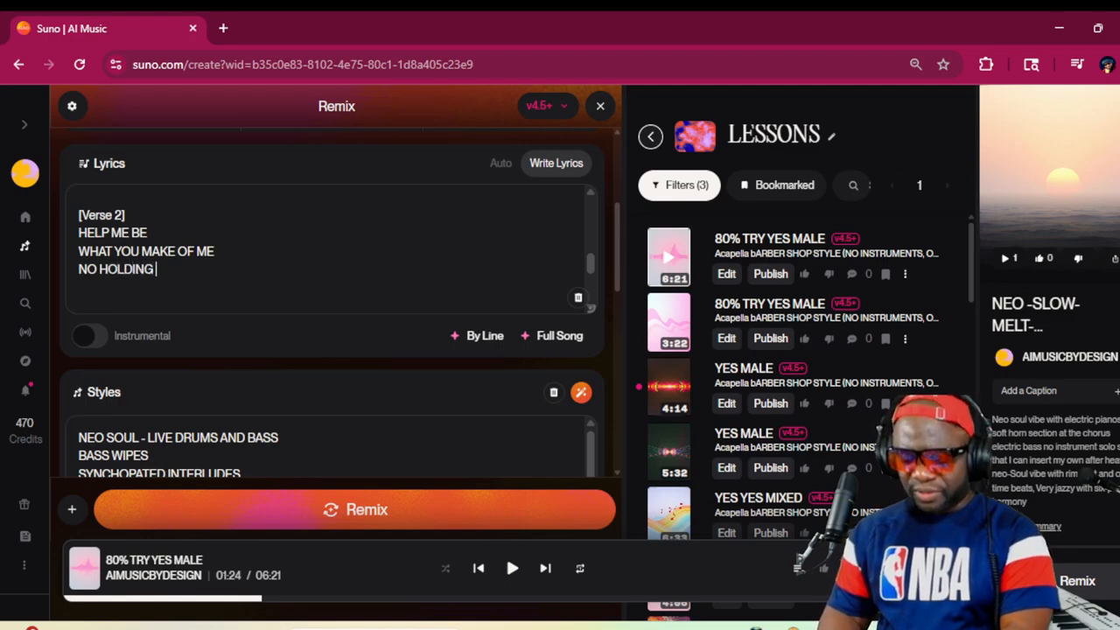
{"action": "key", "text": "Return"}
{"action": "type", "text": "NO "}
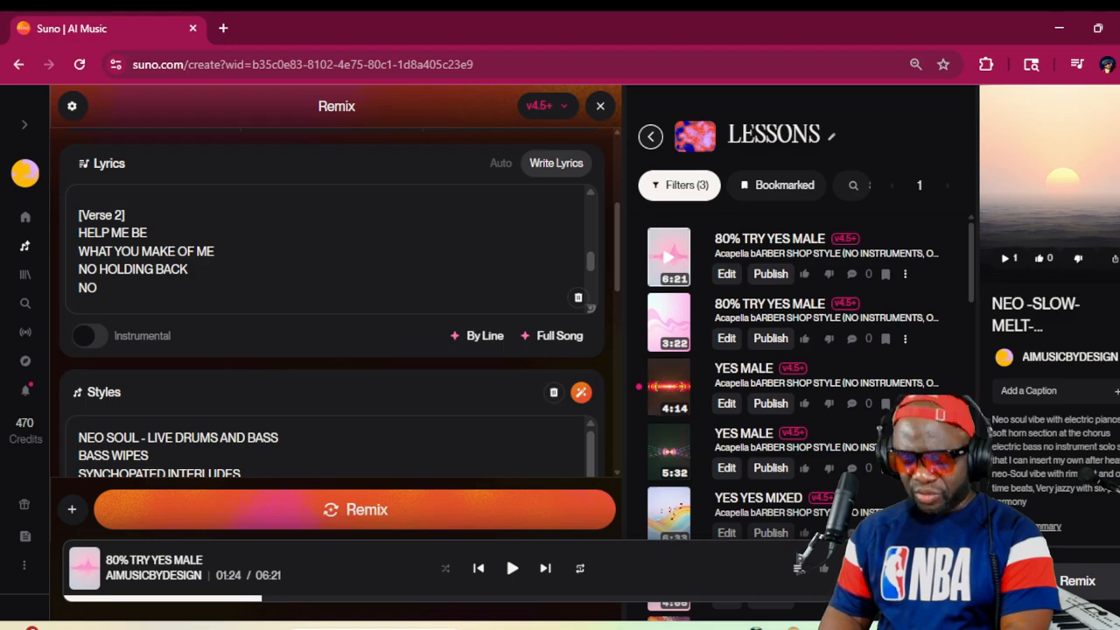
{"action": "type", "text": "FEAR OF LACK"}
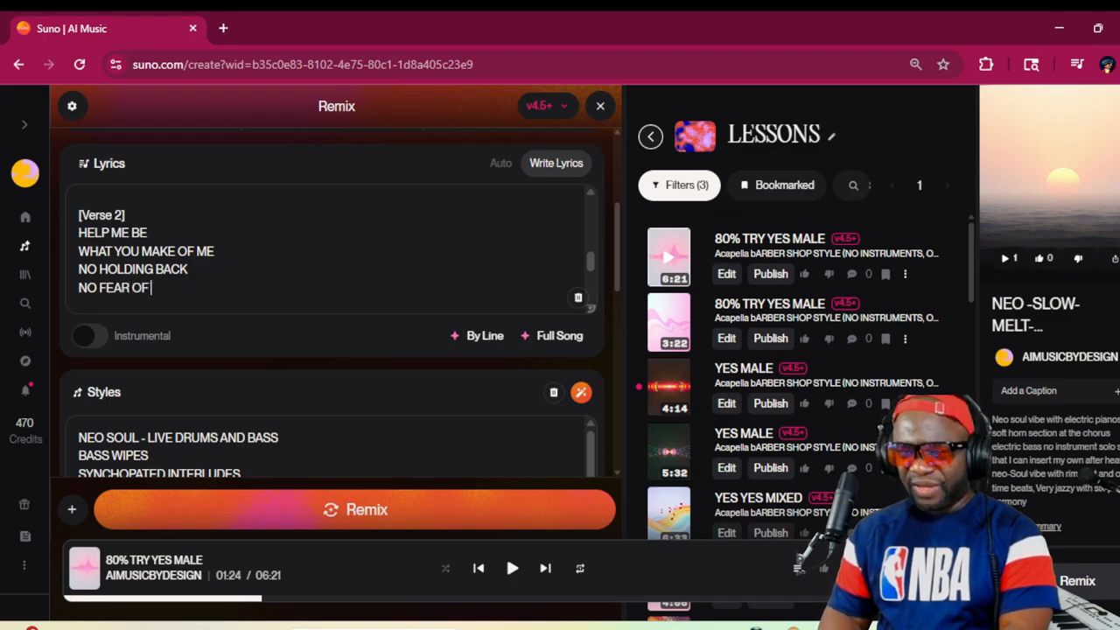
{"action": "key", "text": "Return"}
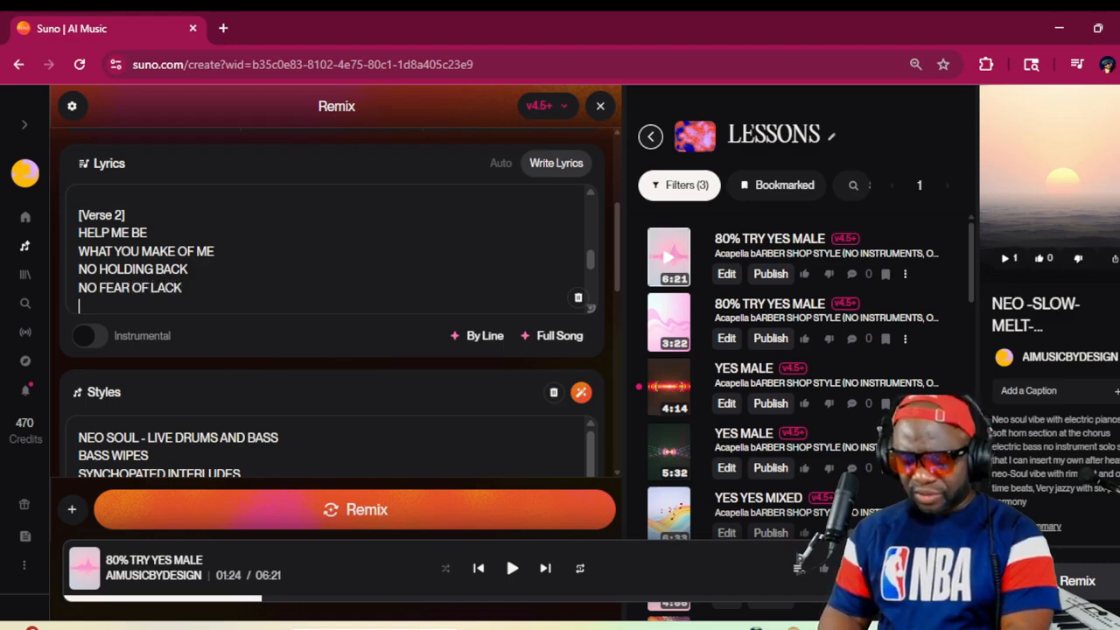
Add the lines GOING STRONG and EAGLE YOUNG to [Verse 2] and start a new line
{"action": "type", "text": "GOING "}
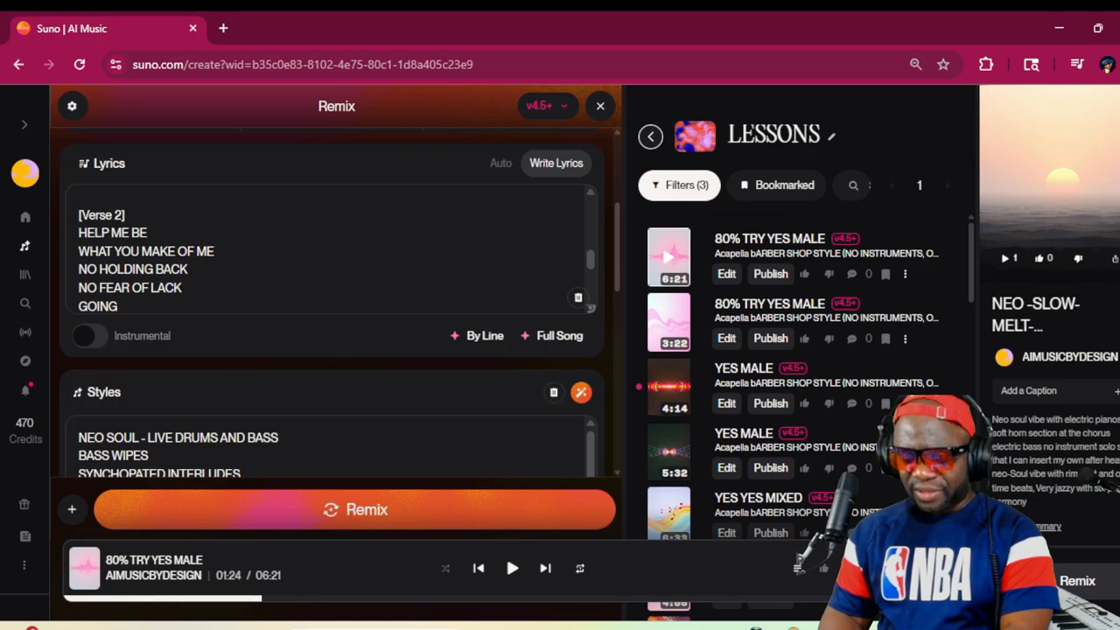
{"action": "type", "text": "STRONG"}
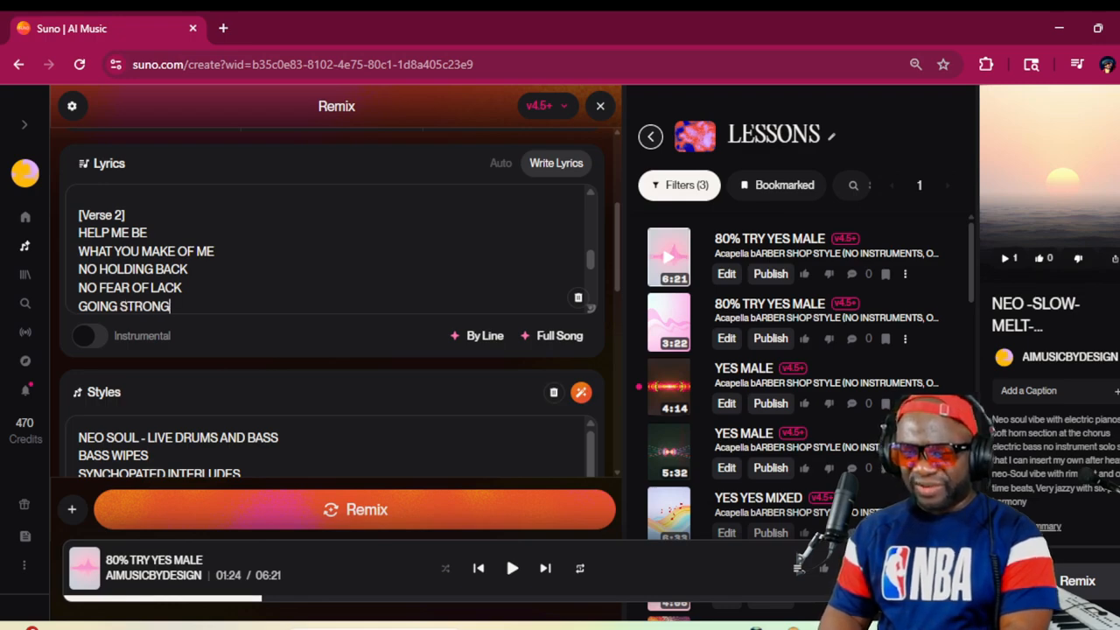
{"action": "key", "text": "Return"}
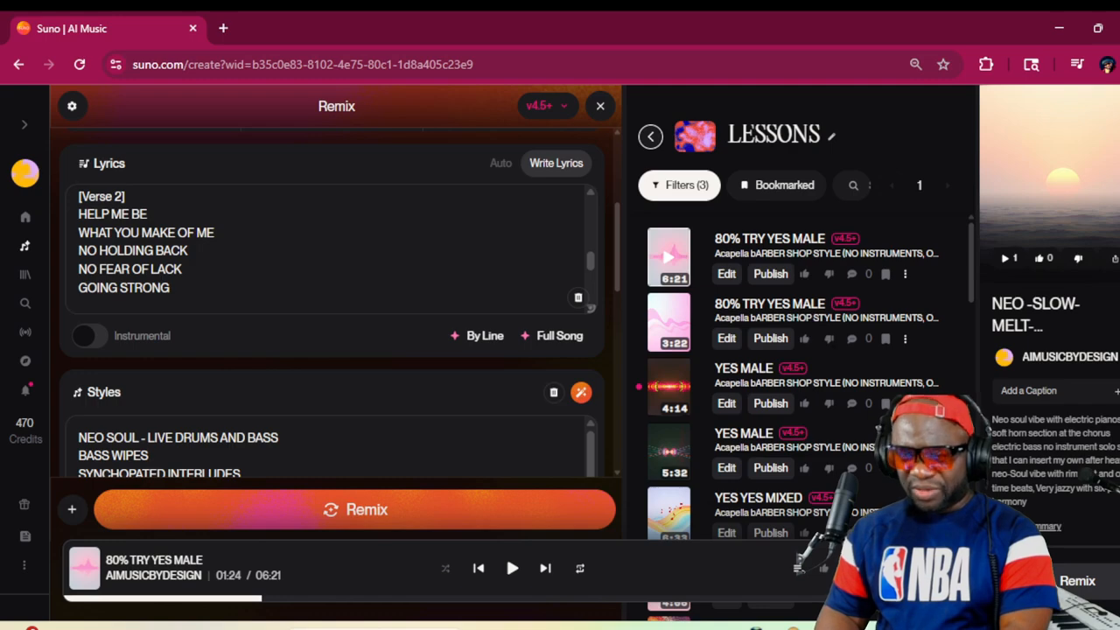
{"action": "type", "text": "EAGLE "}
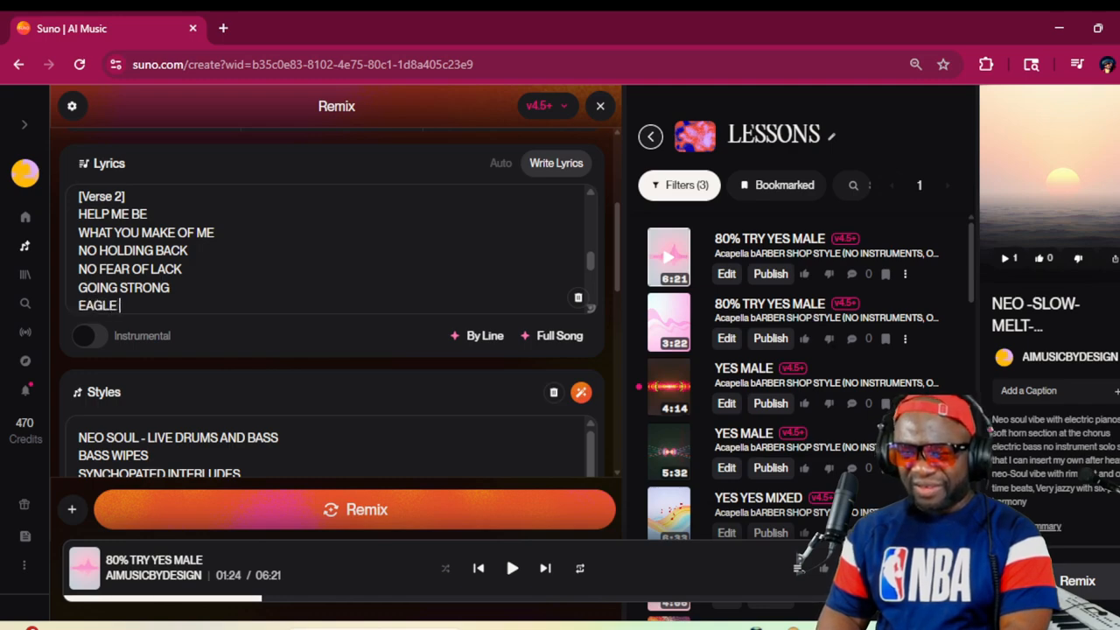
{"action": "type", "text": "YOUNG"}
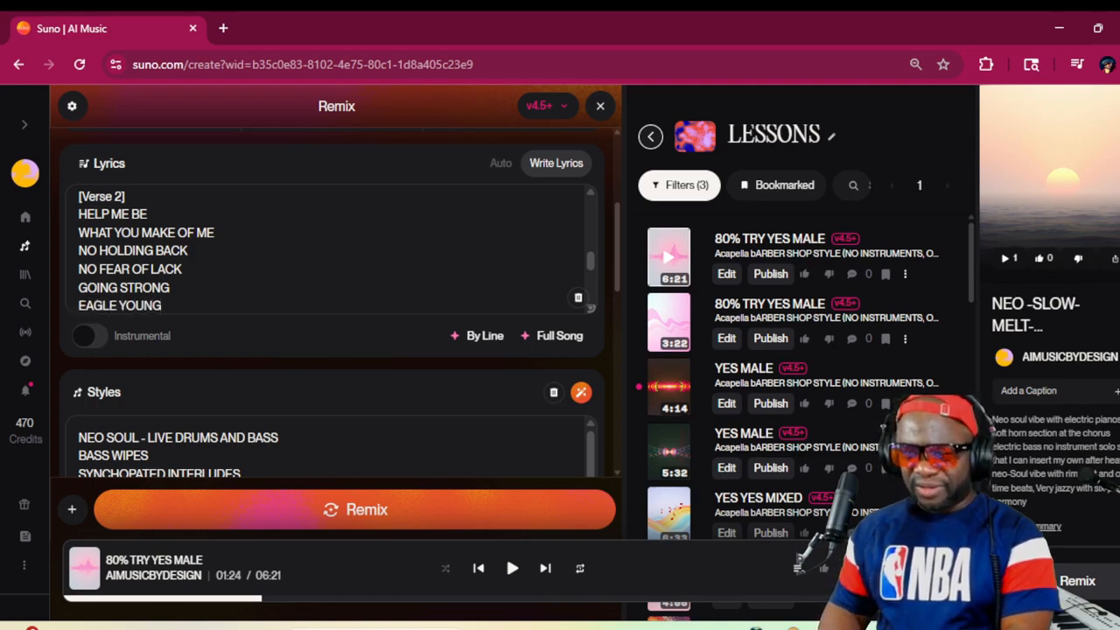
{"action": "key", "text": "Return"}
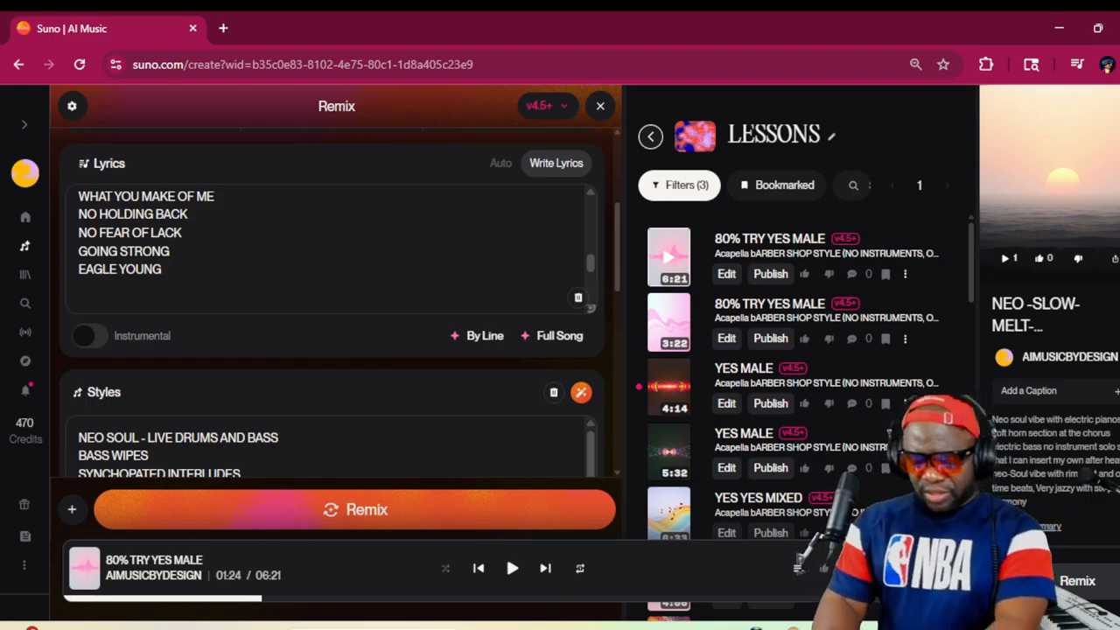
Finish [Verse 2] with the lines MAKE ME A VESSEL and OF YOUR LOVE
{"action": "type", "text": "MAKE ME "}
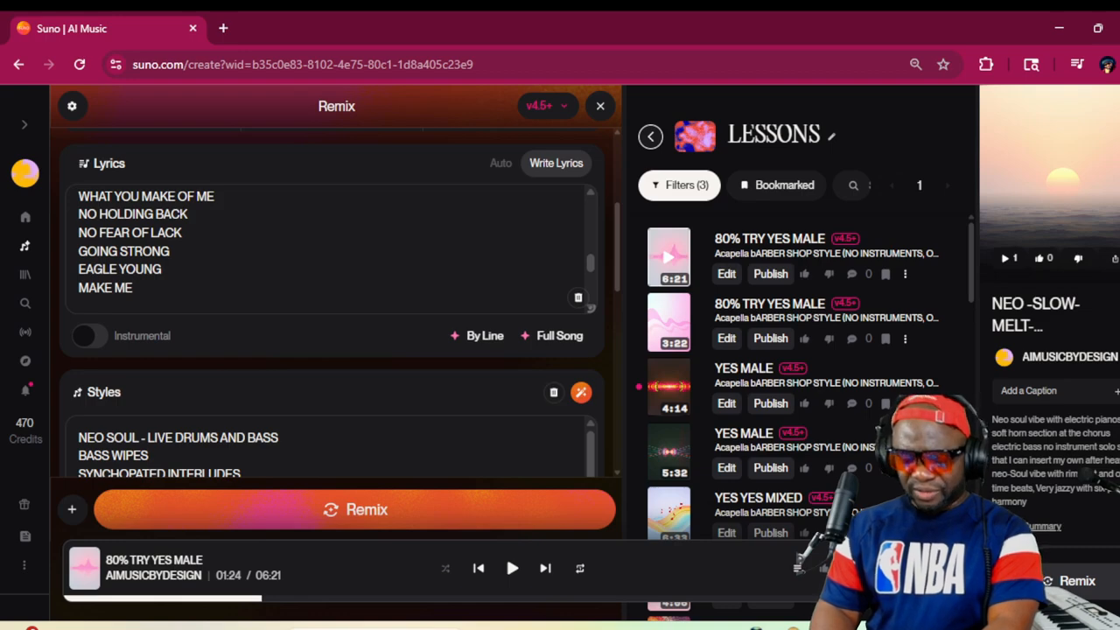
{"action": "type", "text": "A "}
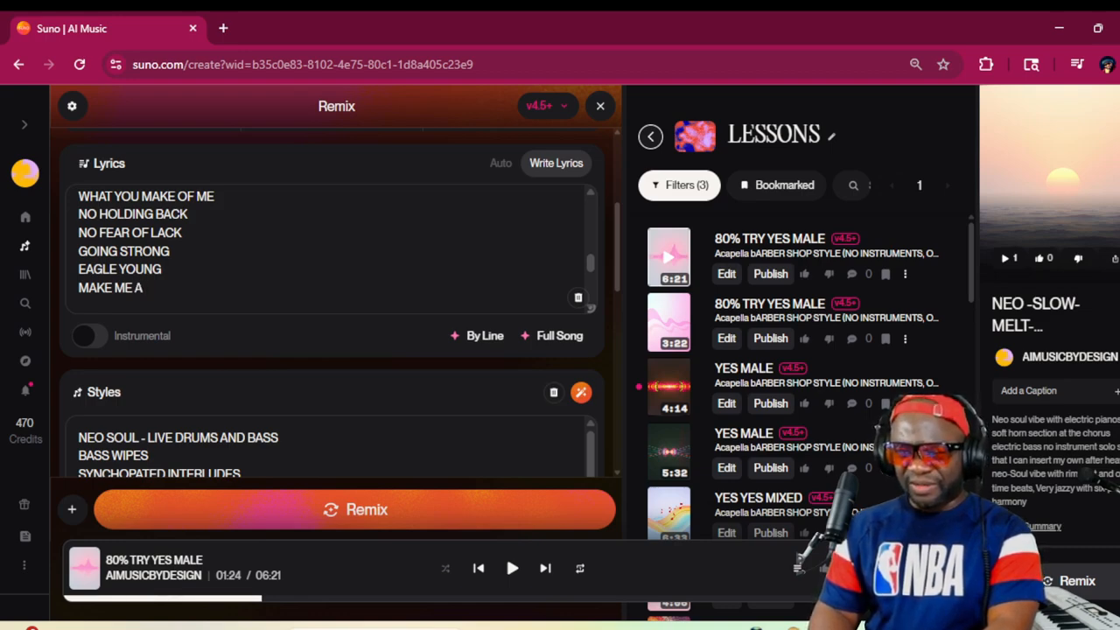
{"action": "type", "text": "V"}
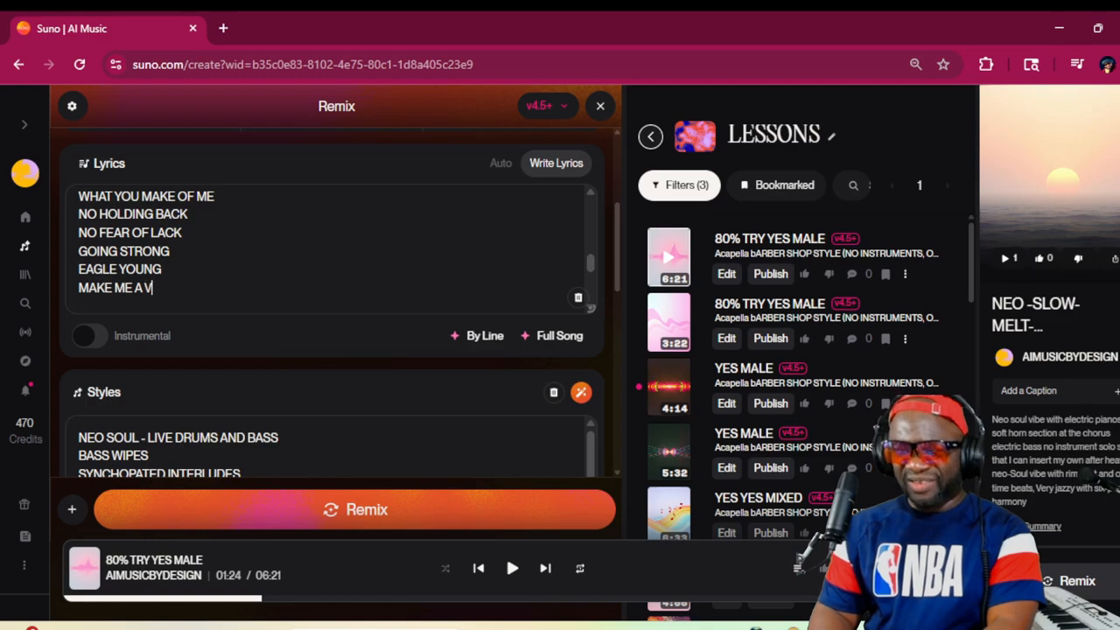
{"action": "type", "text": "ESSEL"}
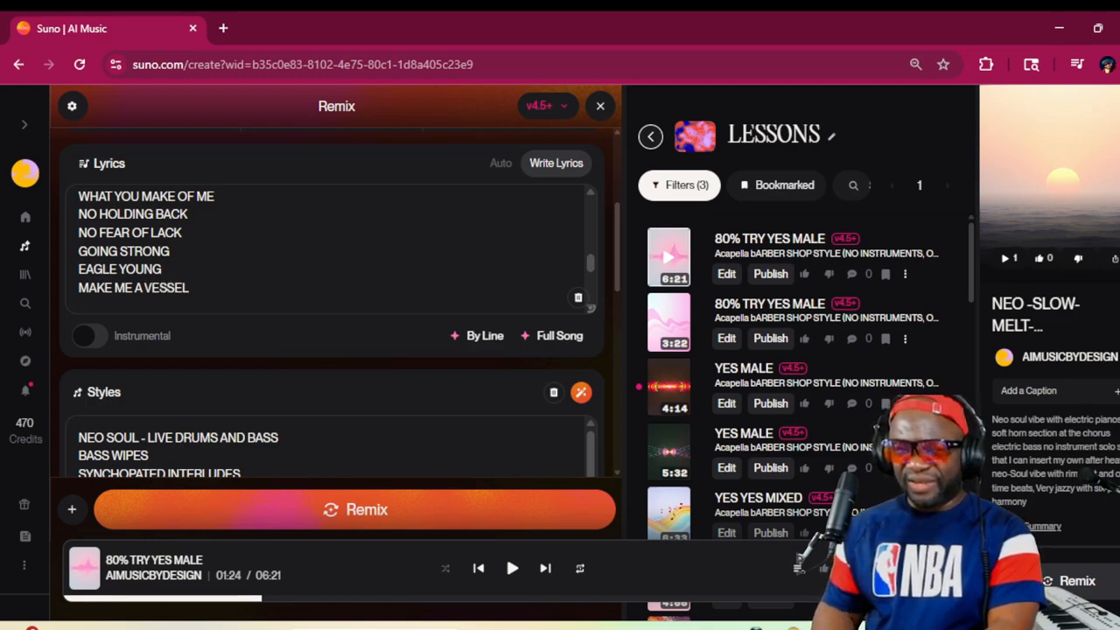
{"action": "scroll", "coordinate": [332, 249], "scroll_direction": "up", "scroll_amount": 1}
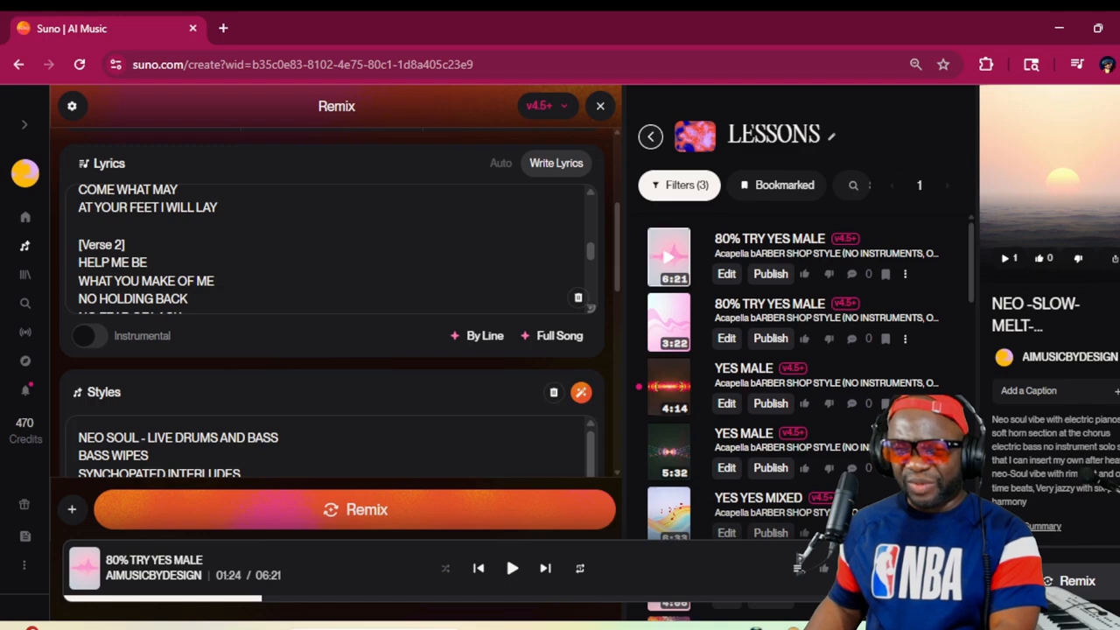
{"action": "scroll", "coordinate": [333, 249], "scroll_direction": "down", "scroll_amount": 1}
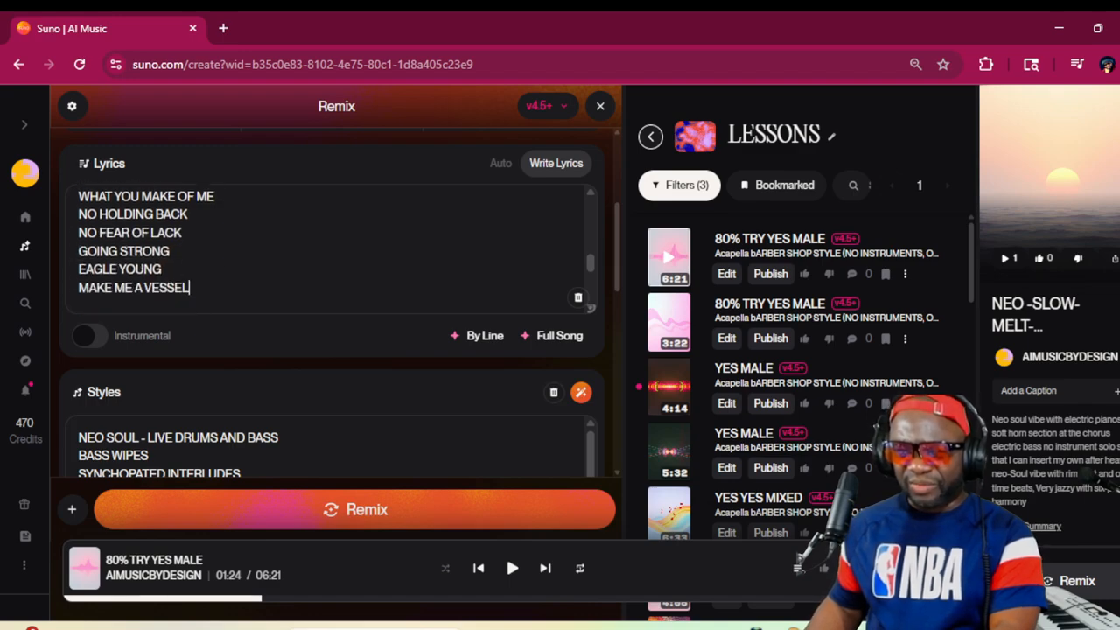
{"action": "key", "text": "Return"}
{"action": "type", "text": "OF "}
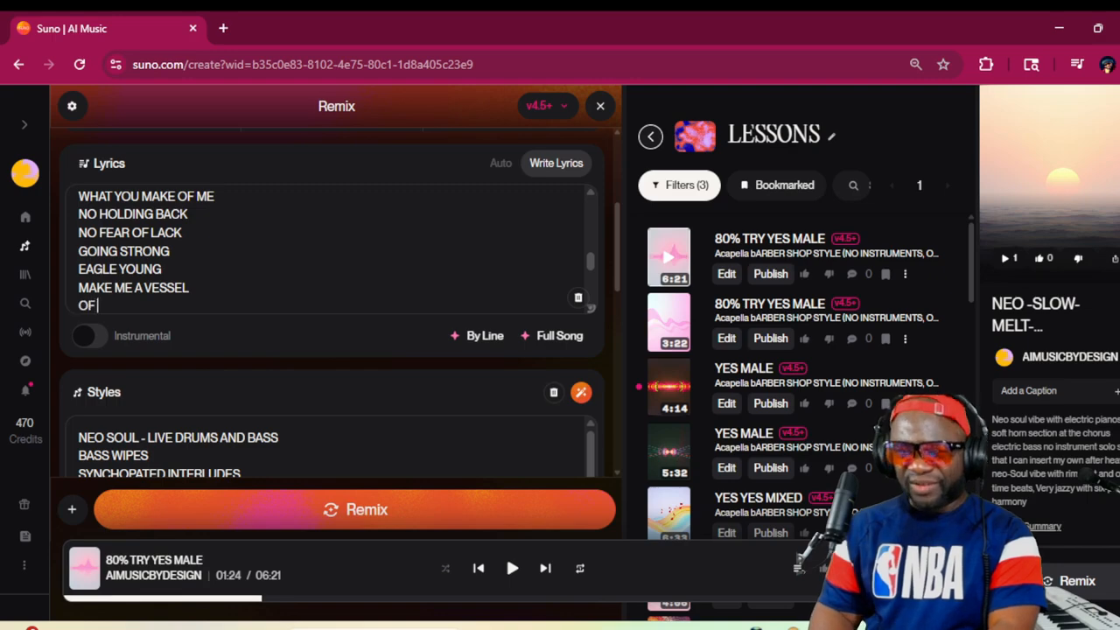
{"action": "type", "text": "YOUR LOVE"}
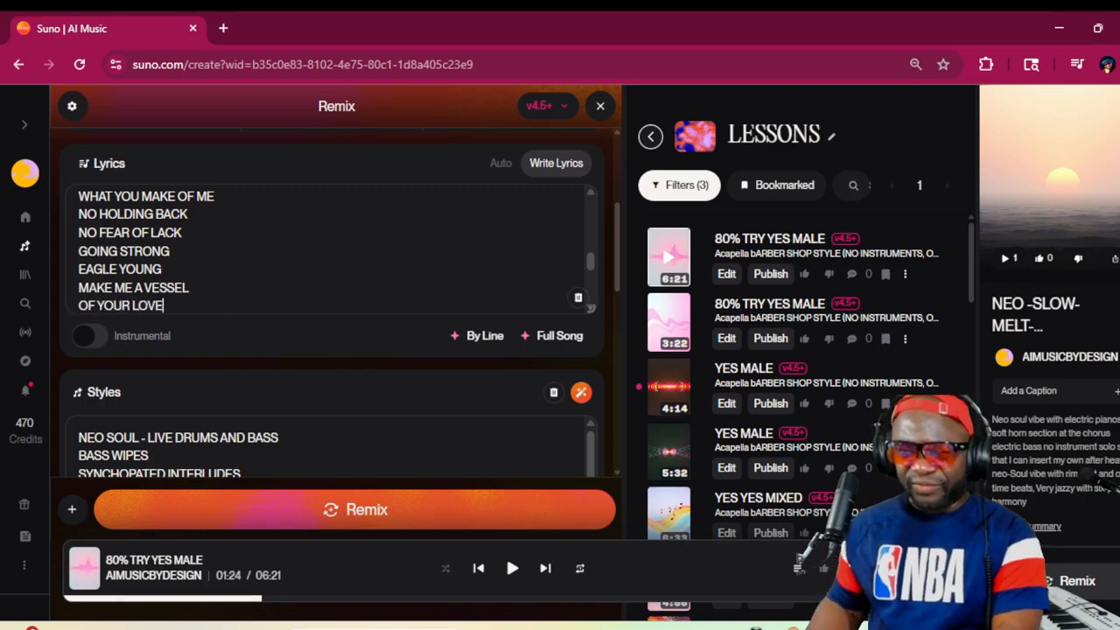
Replace the two (Oh-yes) lines of the [Chorus] at the end of the lyrics with YES OH YES, COMPLETE and NO STRESS on separate lines
{"action": "scroll", "coordinate": [333, 249], "scroll_direction": "down", "scroll_amount": 2}
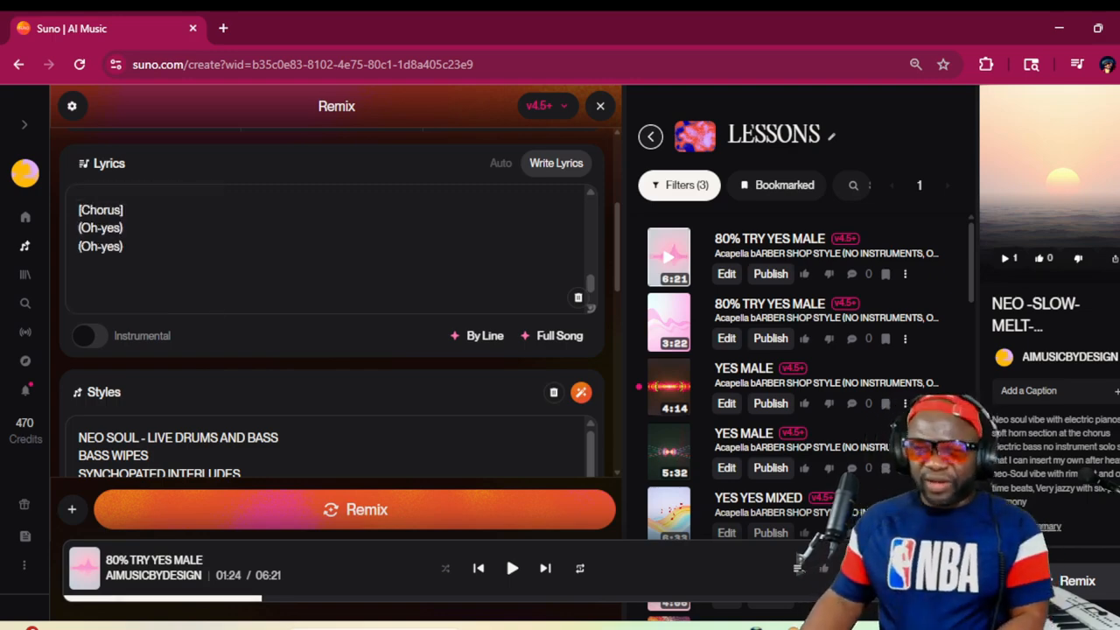
{"action": "left_click_drag", "start_coordinate": [123, 247], "coordinate": [60, 233]}
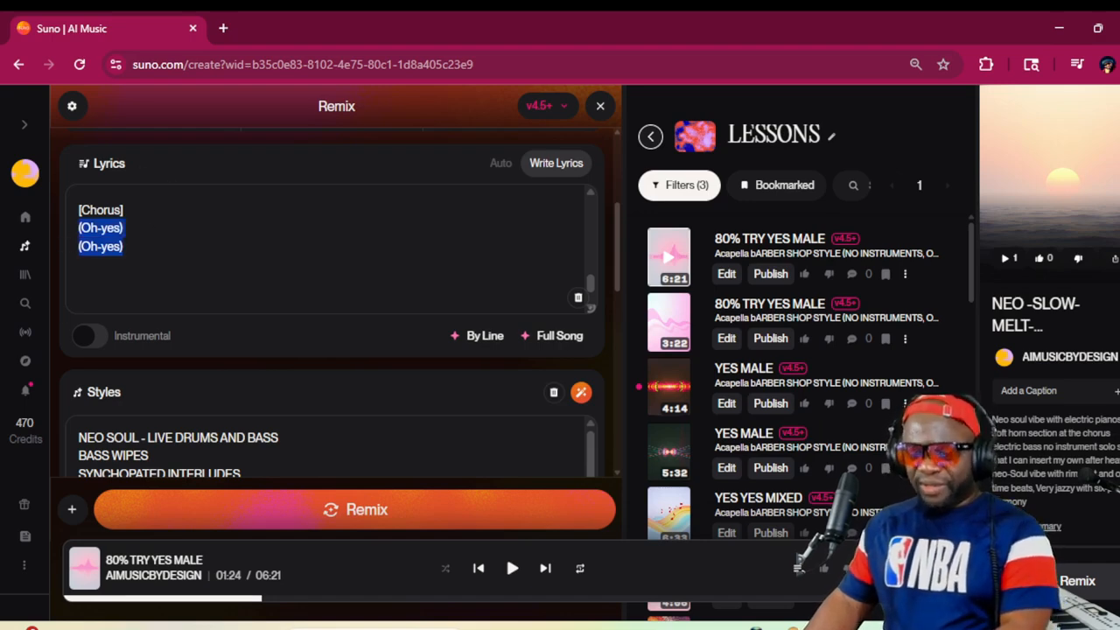
{"action": "type", "text": "YES "}
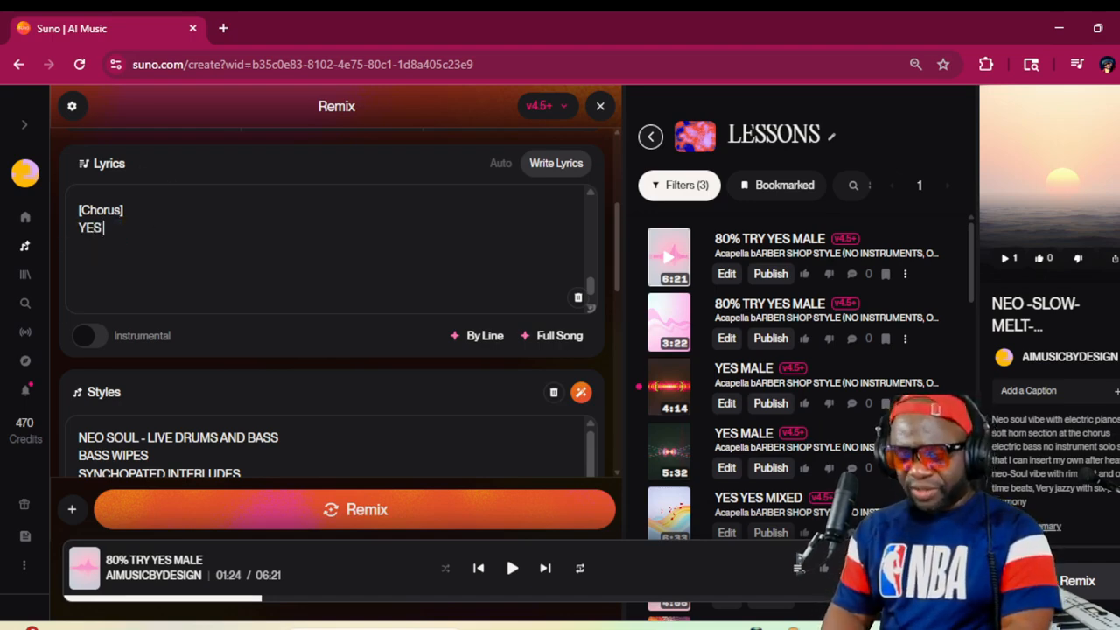
{"action": "type", "text": "OH YES"}
{"action": "key", "text": "Return"}
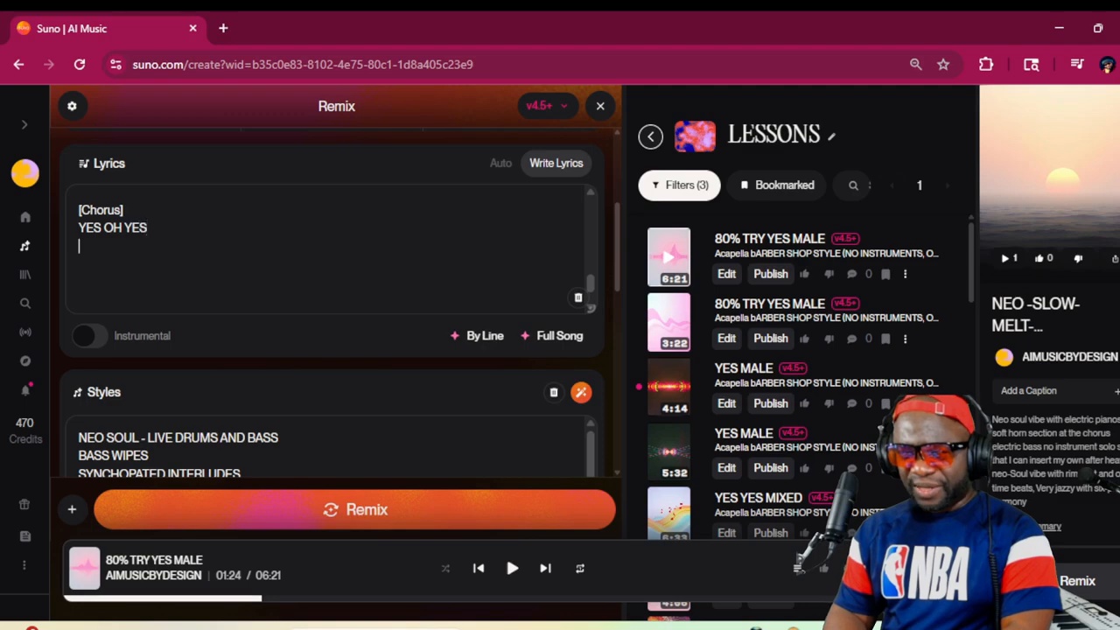
{"action": "type", "text": "COMPLETE "}
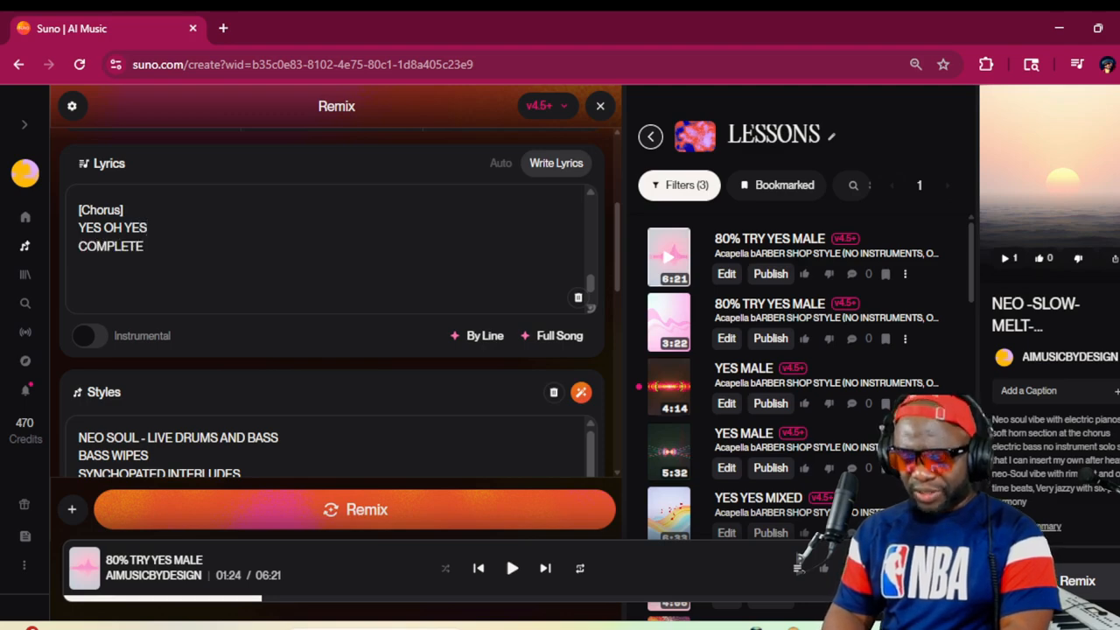
{"action": "type", "text": "NO STRESS"}
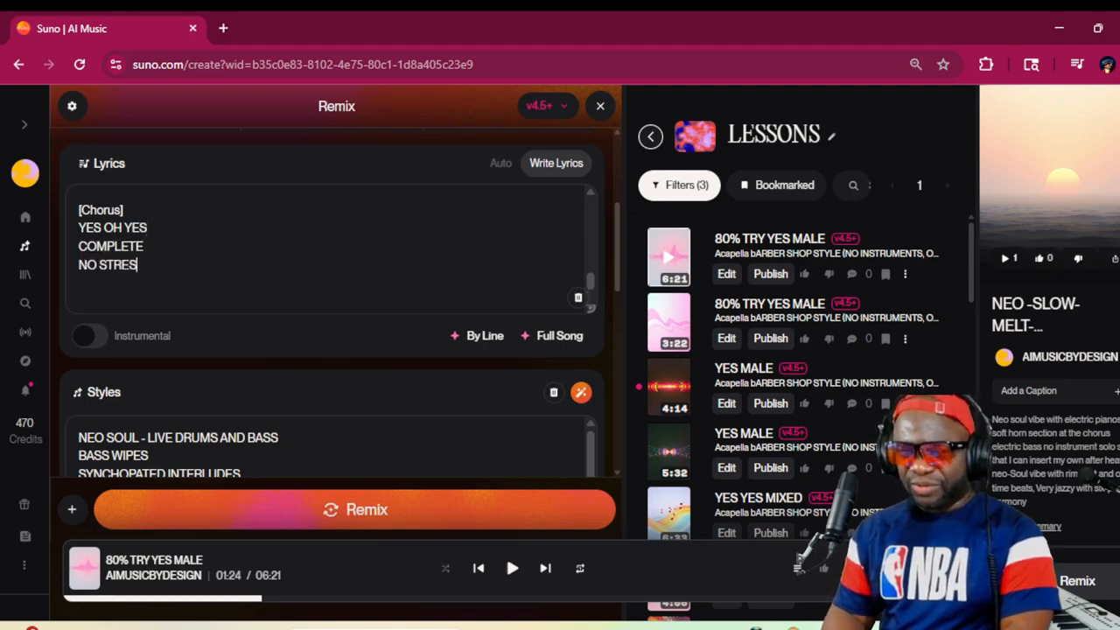
Continue the [Chorus] with the lines YES OH YES and IN YOU I AM BLESSED
{"action": "key", "text": "Return"}
{"action": "type", "text": "Y"}
{"action": "type", "text": "OH YES"}
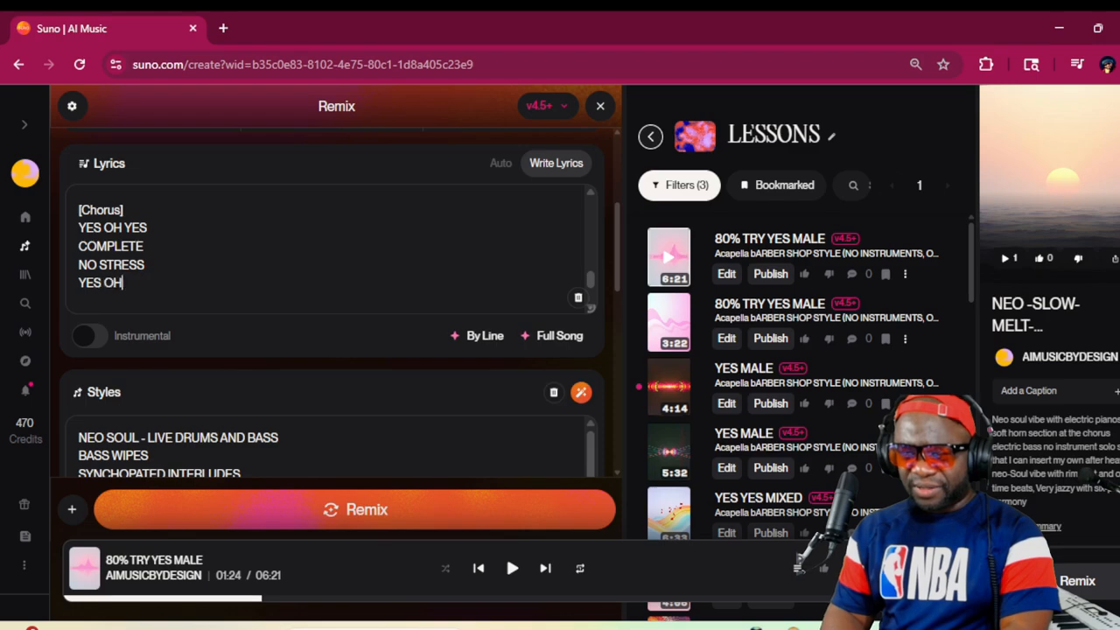
{"action": "key", "text": "Return"}
{"action": "type", "text": "IN YOU"}
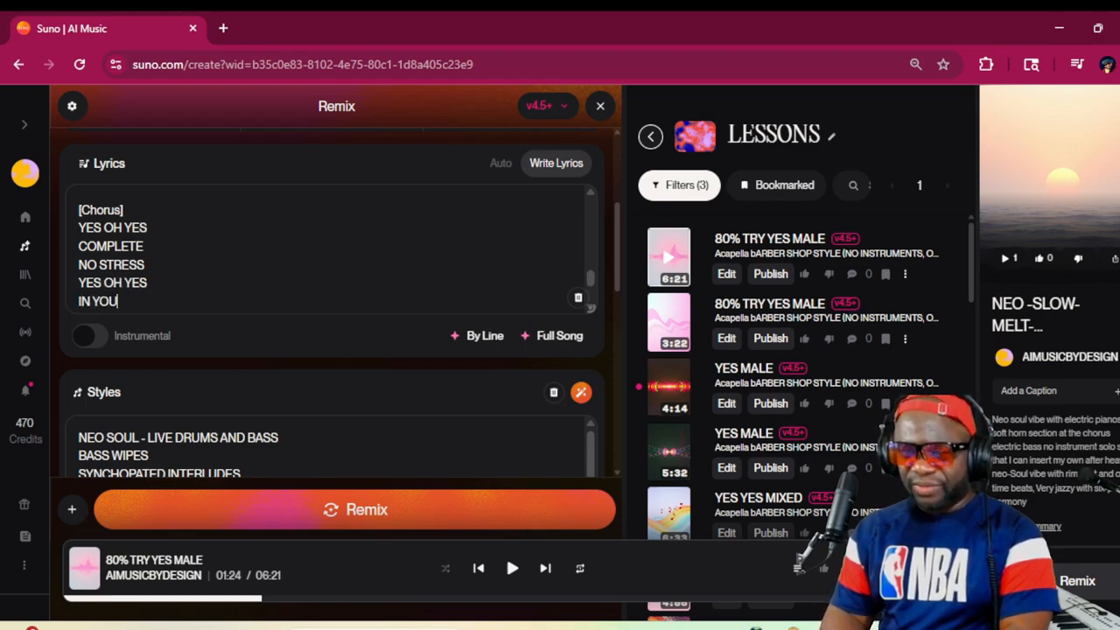
{"action": "type", "text": " I AM BLE"}
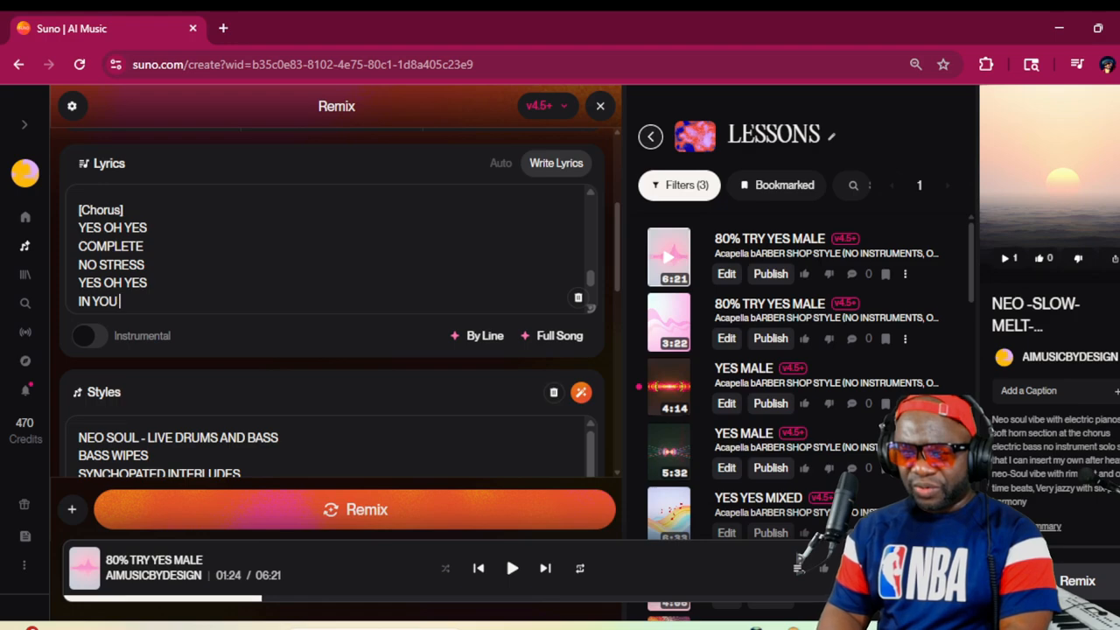
{"action": "type", "text": "SSED"}
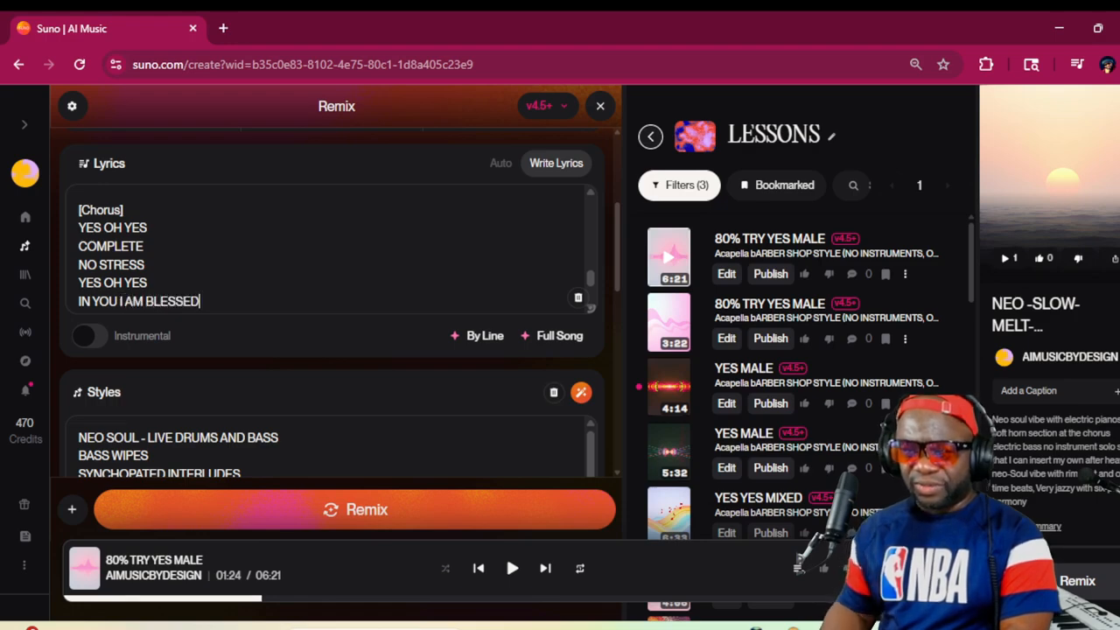
Add a BRIDGE section below the chorus, set off by a blank line, with the lines YES-YES and YES OH YES
{"action": "key", "text": "Return"}
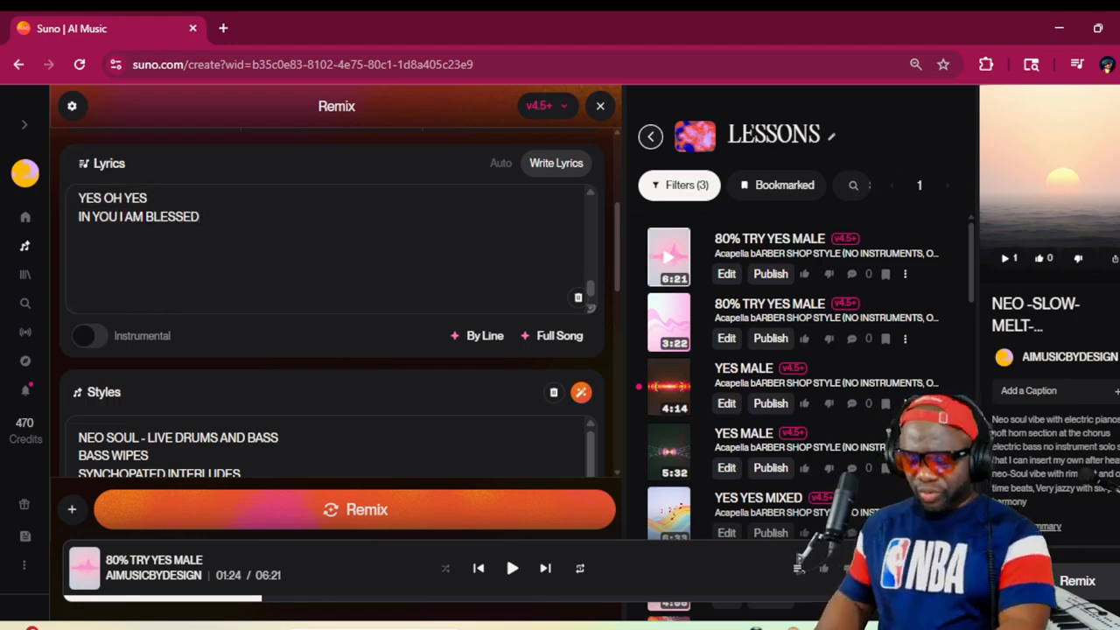
{"action": "key", "text": "Return"}
{"action": "key", "text": "Return"}
{"action": "type", "text": "BRIDGET"}
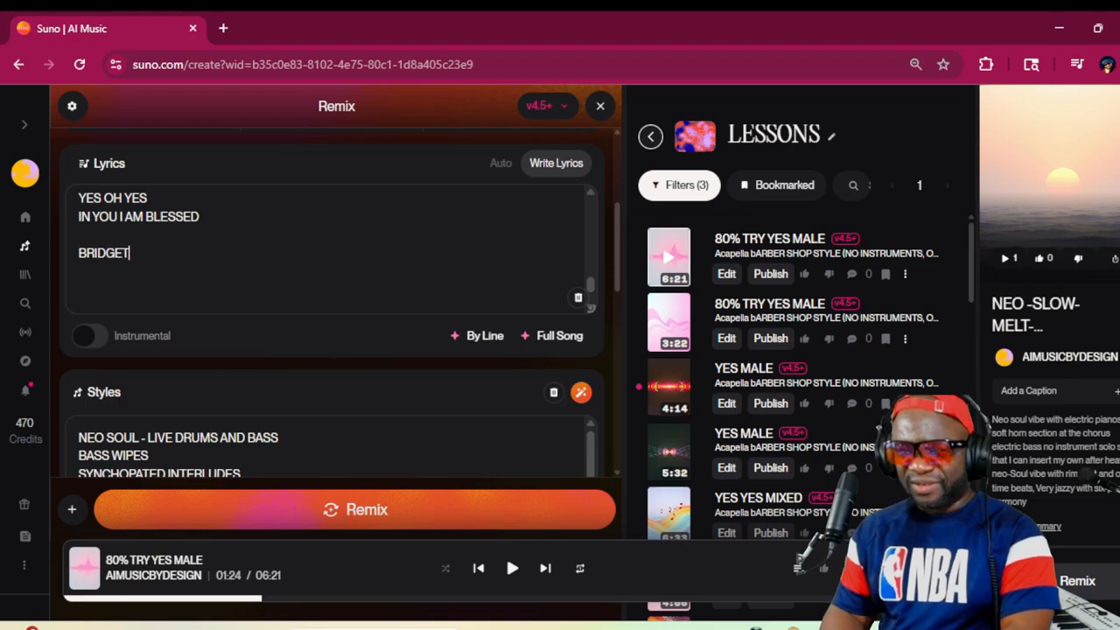
{"action": "key", "text": "BackSpace"}
{"action": "key", "text": "Return"}
{"action": "type", "text": "YES"}
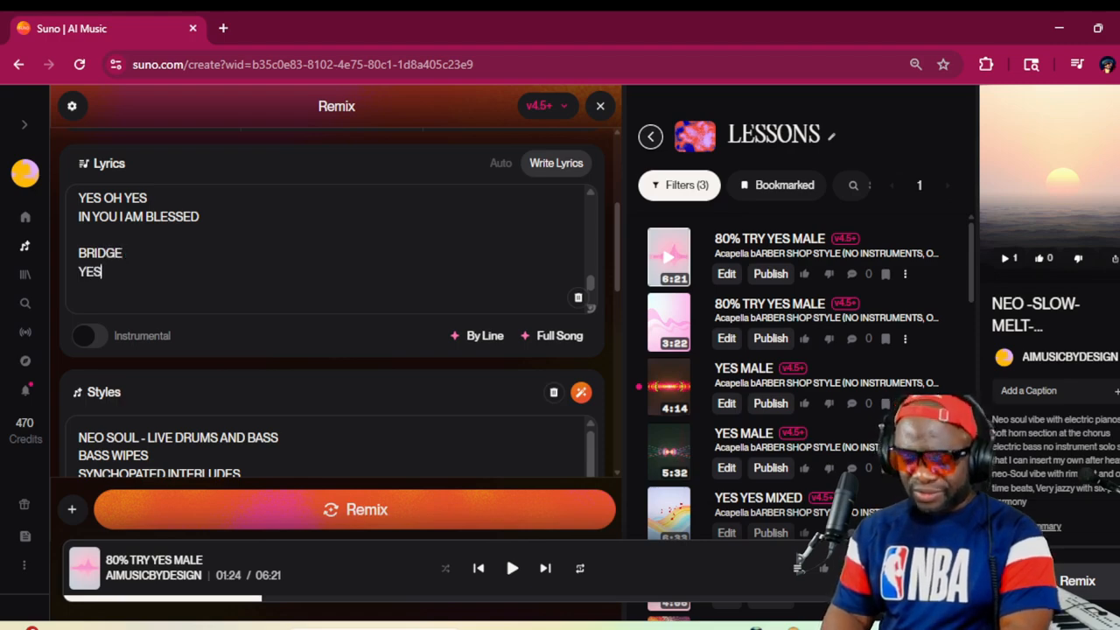
{"action": "type", "text": "-YES"}
{"action": "key", "text": "Return"}
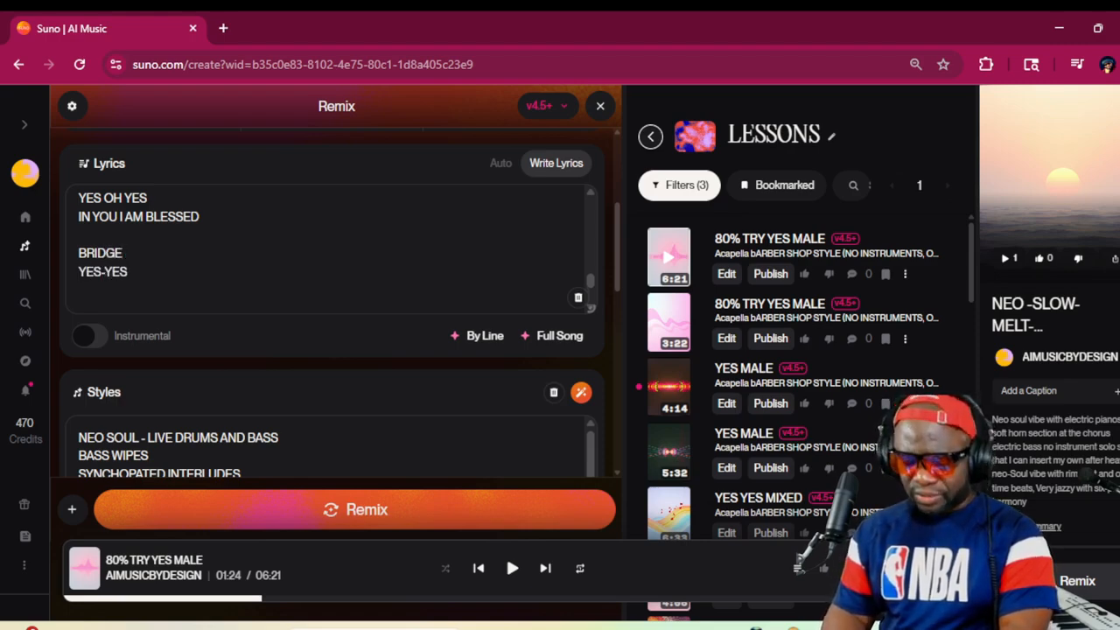
{"action": "type", "text": "YES OH YES"}
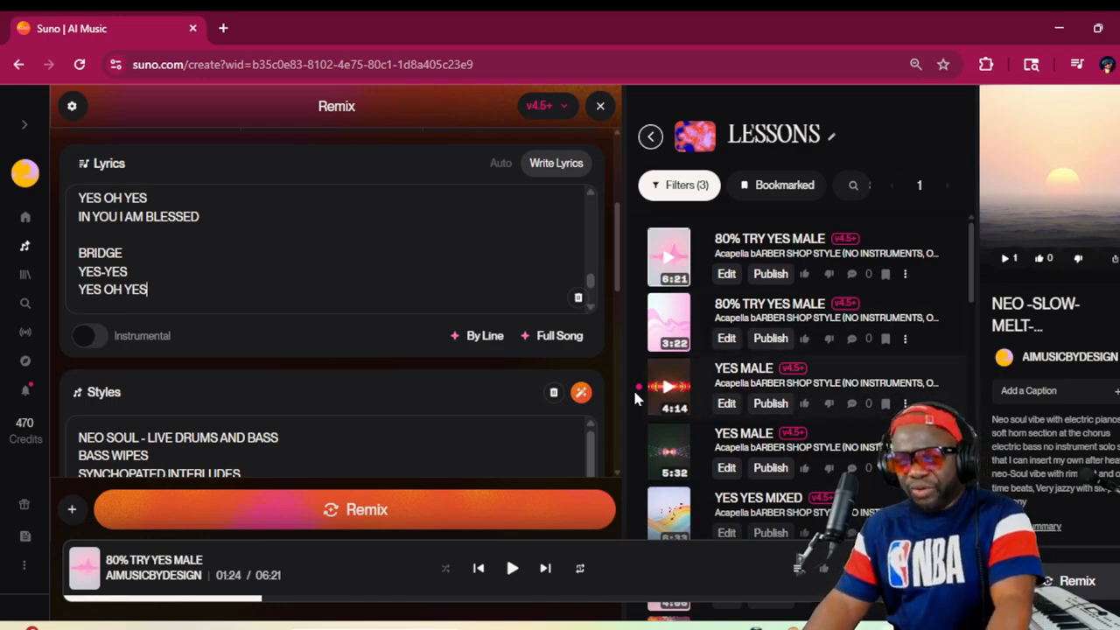
Check the control settings of the reference song and set the remix's Weirdness to 55%
{"action": "scroll", "coordinate": [1039, 536], "scroll_direction": "down", "scroll_amount": 2}
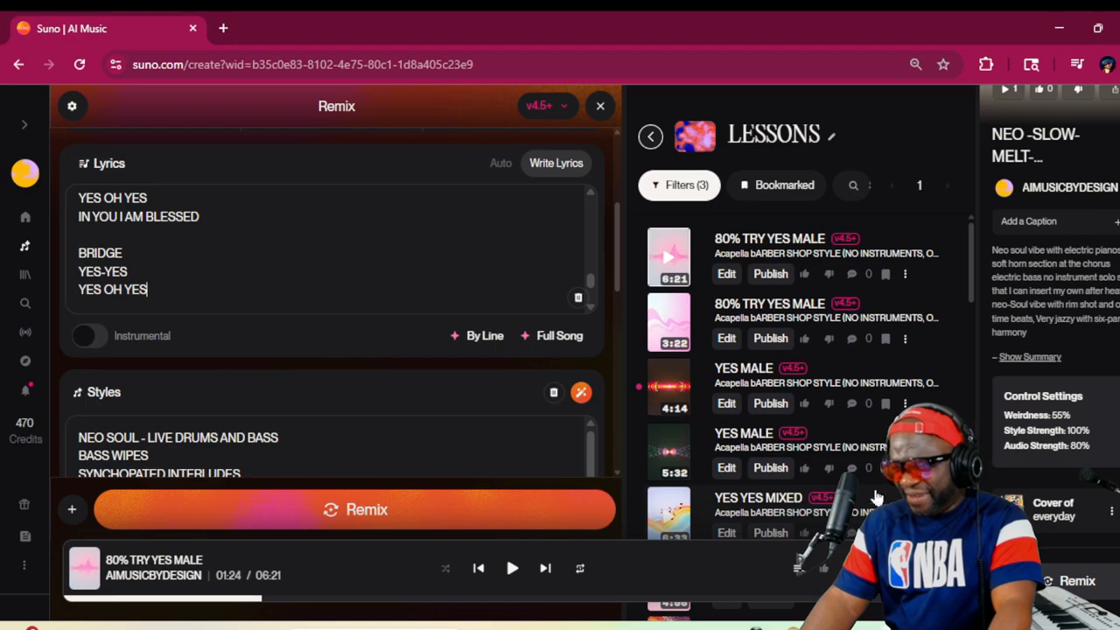
{"action": "scroll", "coordinate": [536, 392], "scroll_direction": "up", "scroll_amount": 3}
{"action": "scroll", "coordinate": [538, 396], "scroll_direction": "down", "scroll_amount": 1}
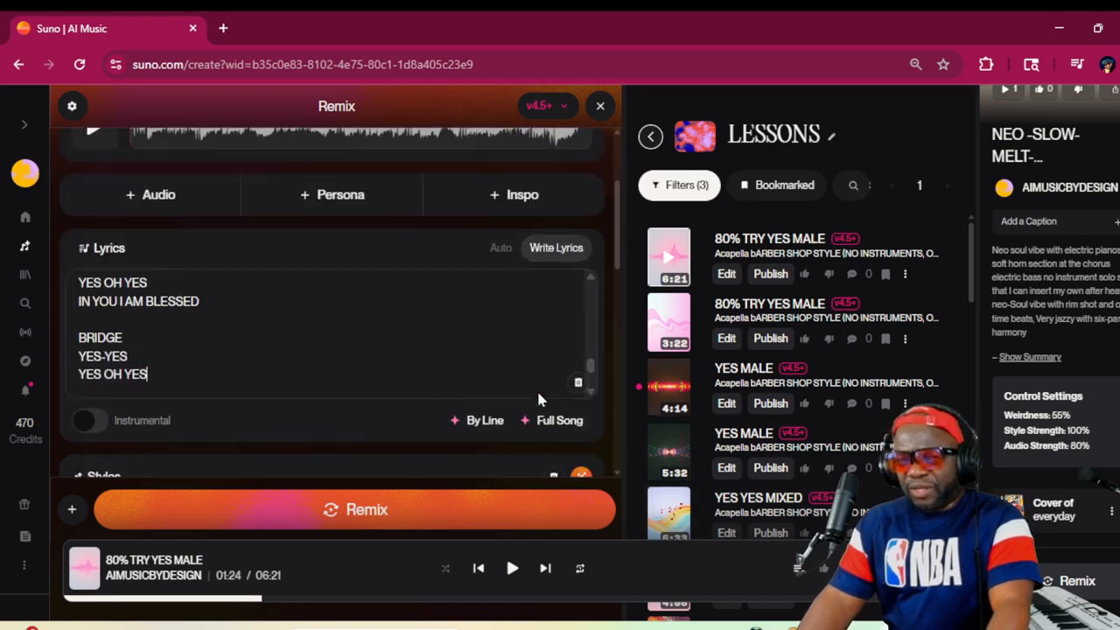
{"action": "scroll", "coordinate": [538, 399], "scroll_direction": "down", "scroll_amount": 6}
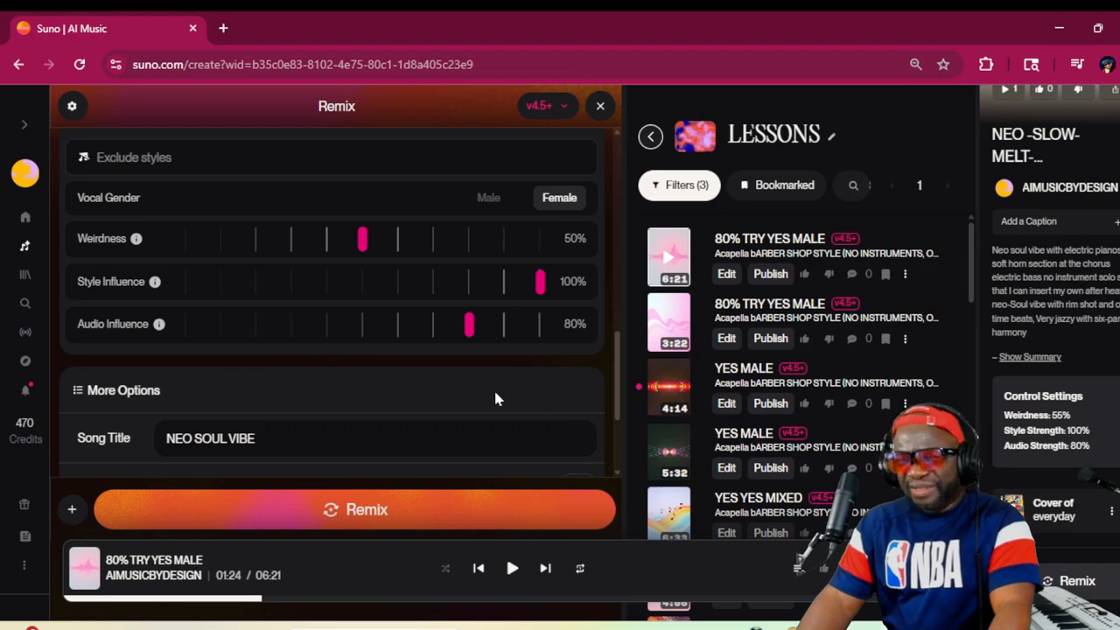
{"action": "scroll", "coordinate": [455, 383], "scroll_direction": "up", "scroll_amount": 1}
{"action": "left_click", "coordinate": [367, 329]}
{"action": "left_click_drag", "start_coordinate": [368, 336], "coordinate": [382, 337]}
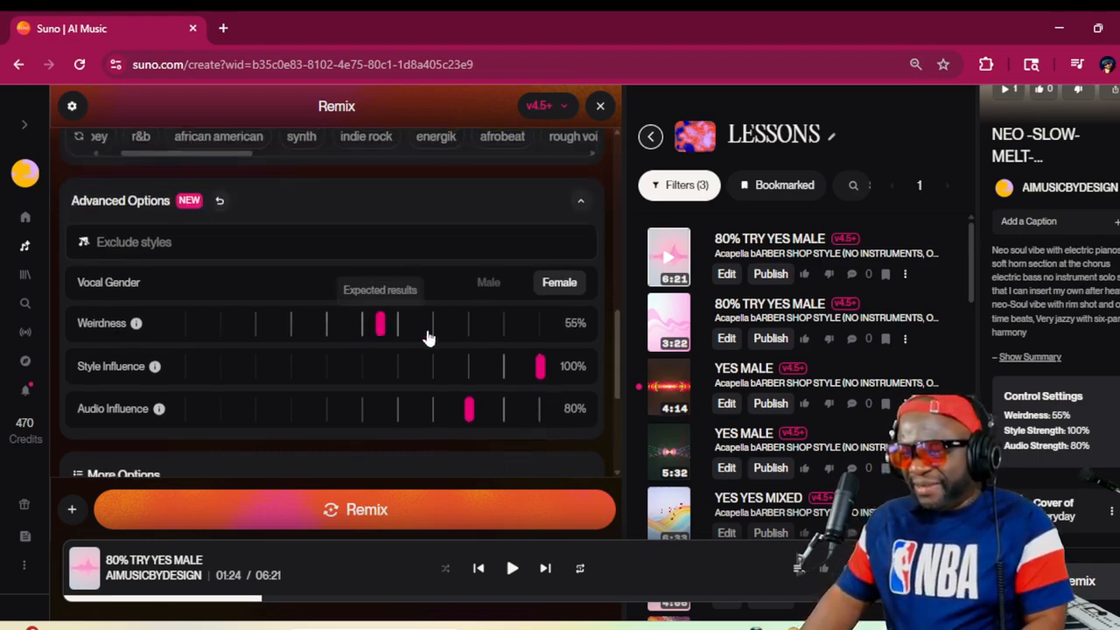
{"action": "scroll", "coordinate": [480, 371], "scroll_direction": "up", "scroll_amount": 1}
{"action": "scroll", "coordinate": [479, 371], "scroll_direction": "up", "scroll_amount": 5}
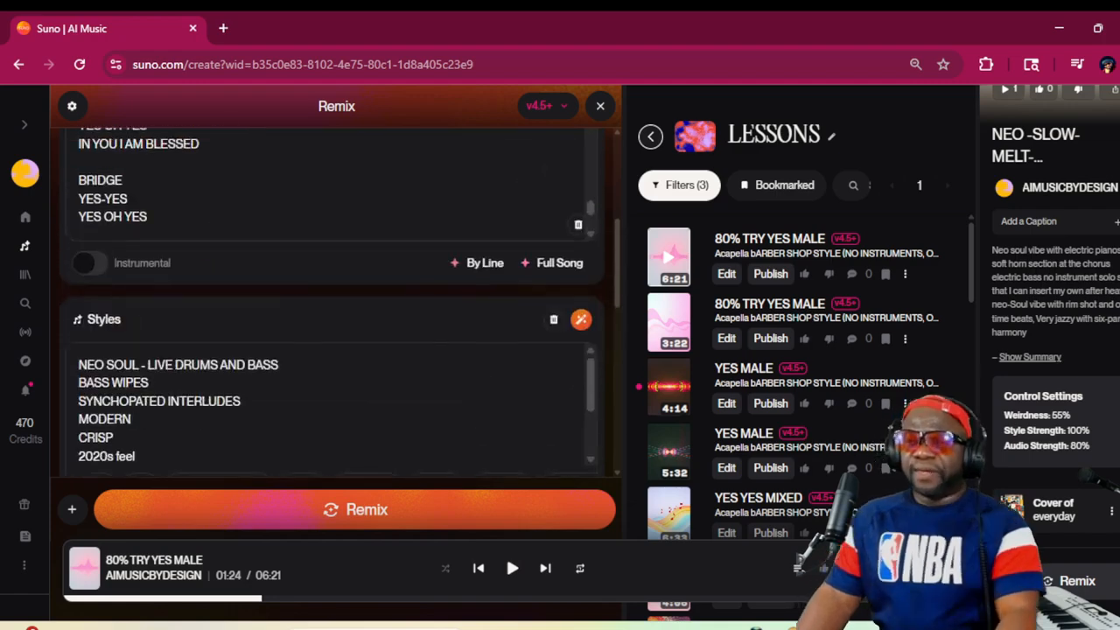
{"action": "scroll", "coordinate": [453, 364], "scroll_direction": "down", "scroll_amount": 2}
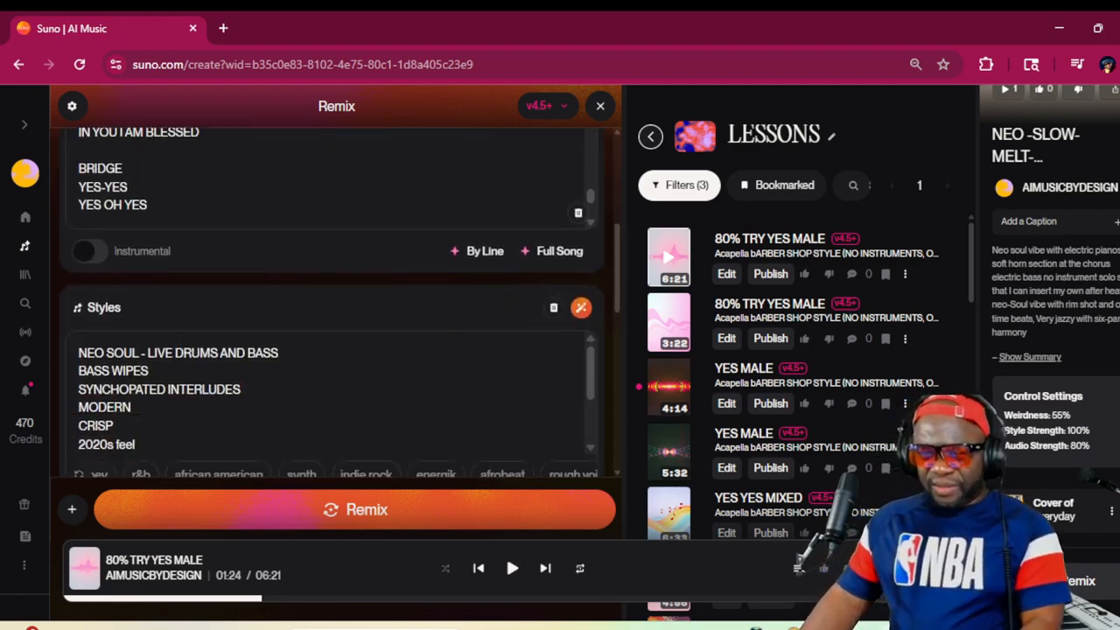
Review the remix's lyrics, styles and source recording, and generate the NEO SOUL VIBE cover
{"action": "scroll", "coordinate": [333, 285], "scroll_direction": "up", "scroll_amount": 4}
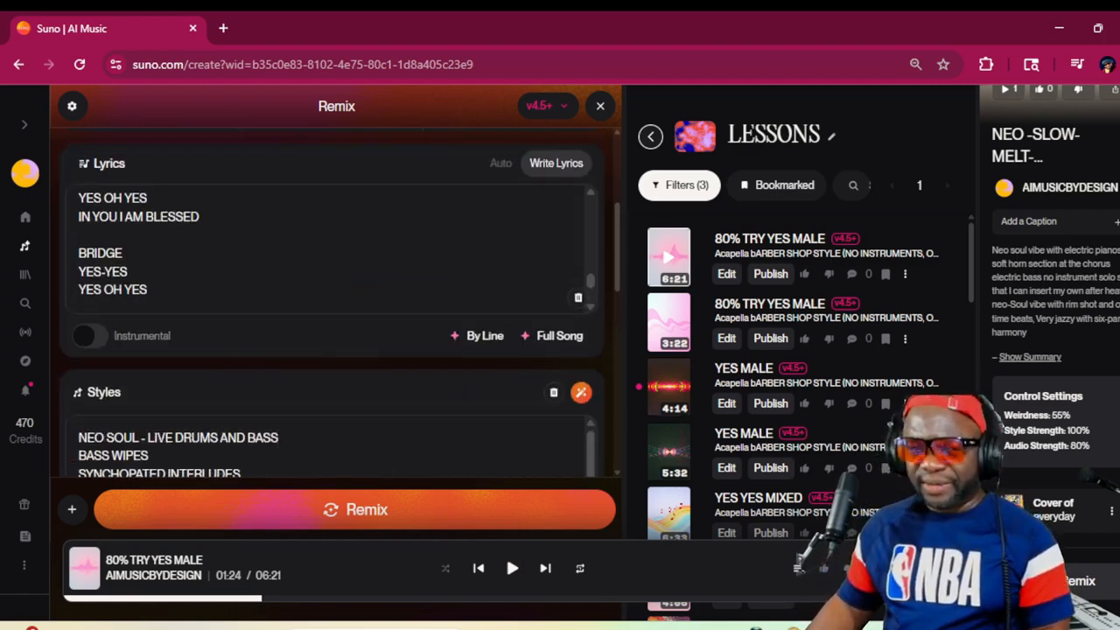
{"action": "scroll", "coordinate": [343, 335], "scroll_direction": "down", "scroll_amount": 12}
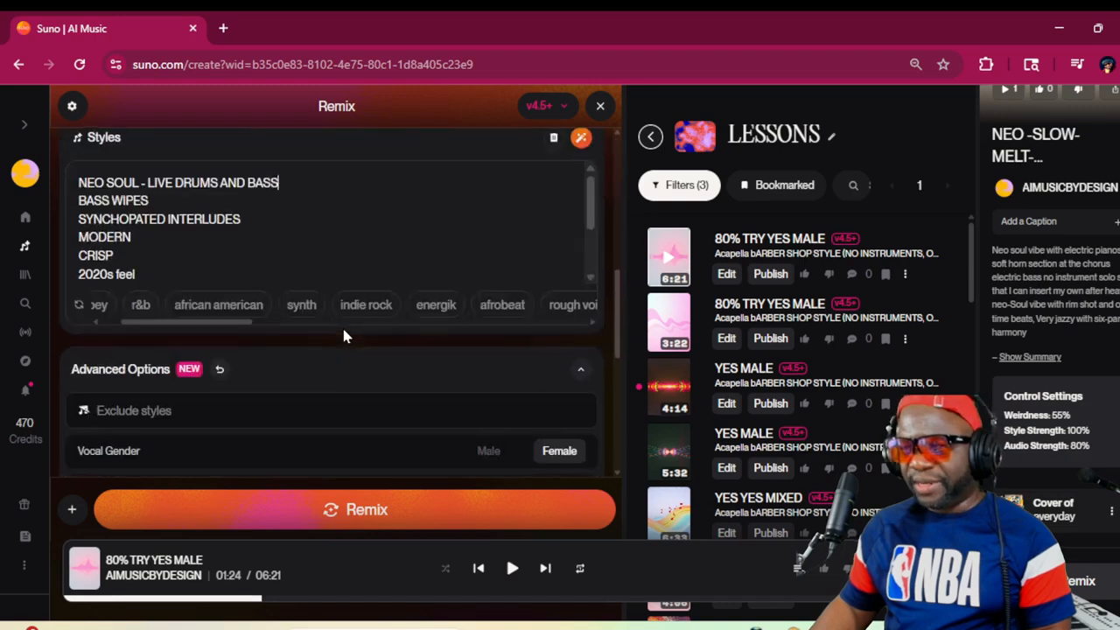
{"action": "scroll", "coordinate": [446, 377], "scroll_direction": "up", "scroll_amount": 10}
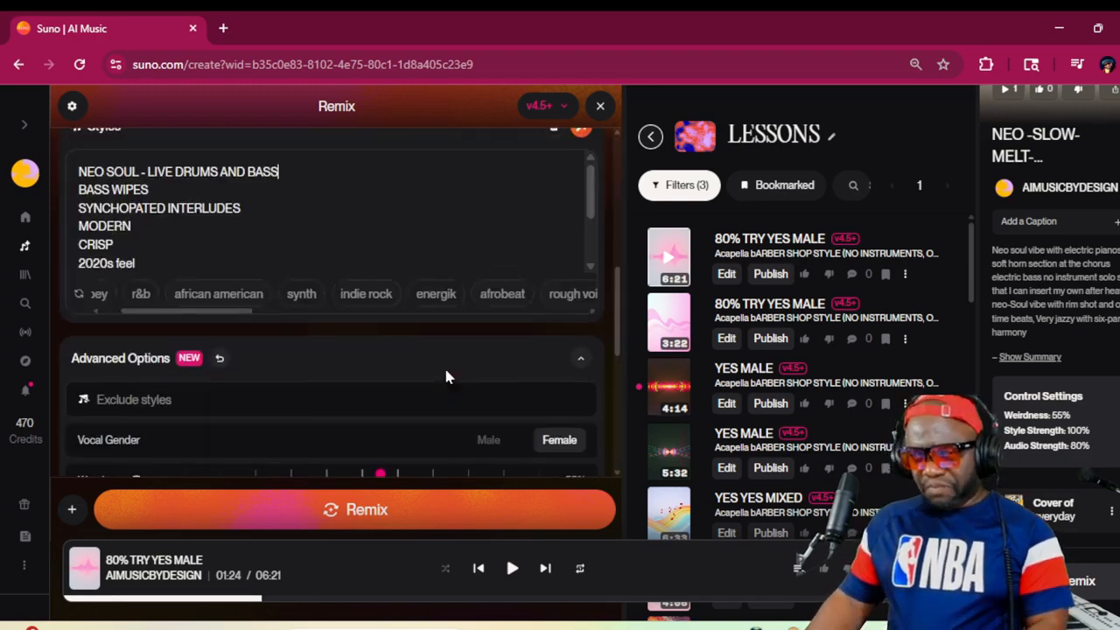
{"action": "scroll", "coordinate": [350, 315], "scroll_direction": "down", "scroll_amount": 3}
{"action": "scroll", "coordinate": [560, 376], "scroll_direction": "down", "scroll_amount": 4}
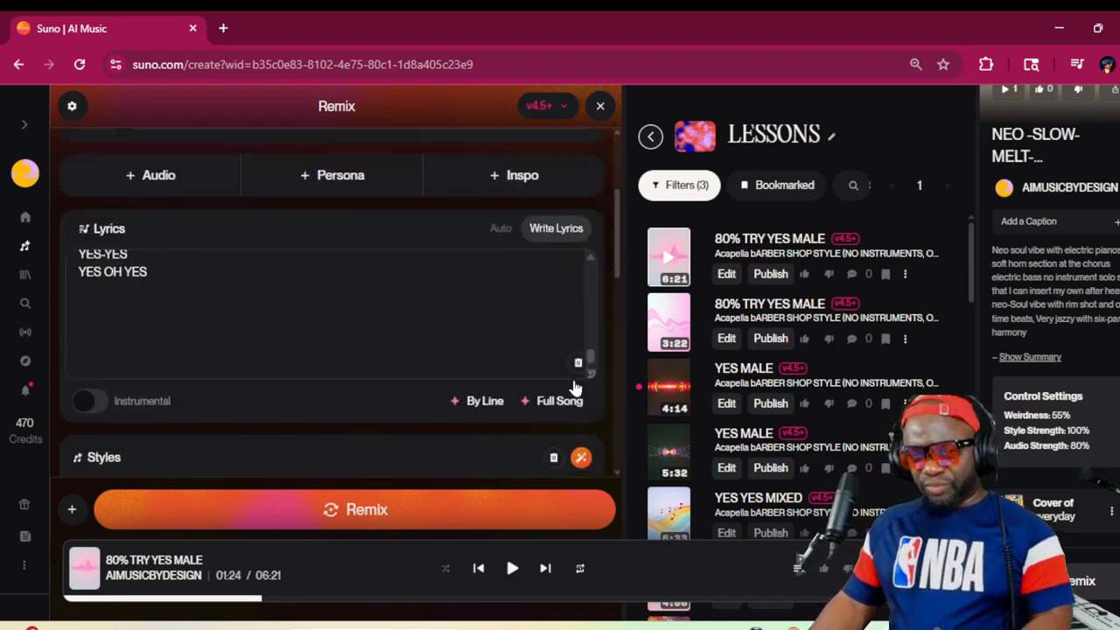
{"action": "scroll", "coordinate": [524, 351], "scroll_direction": "up", "scroll_amount": 7}
{"action": "scroll", "coordinate": [350, 302], "scroll_direction": "down", "scroll_amount": 1}
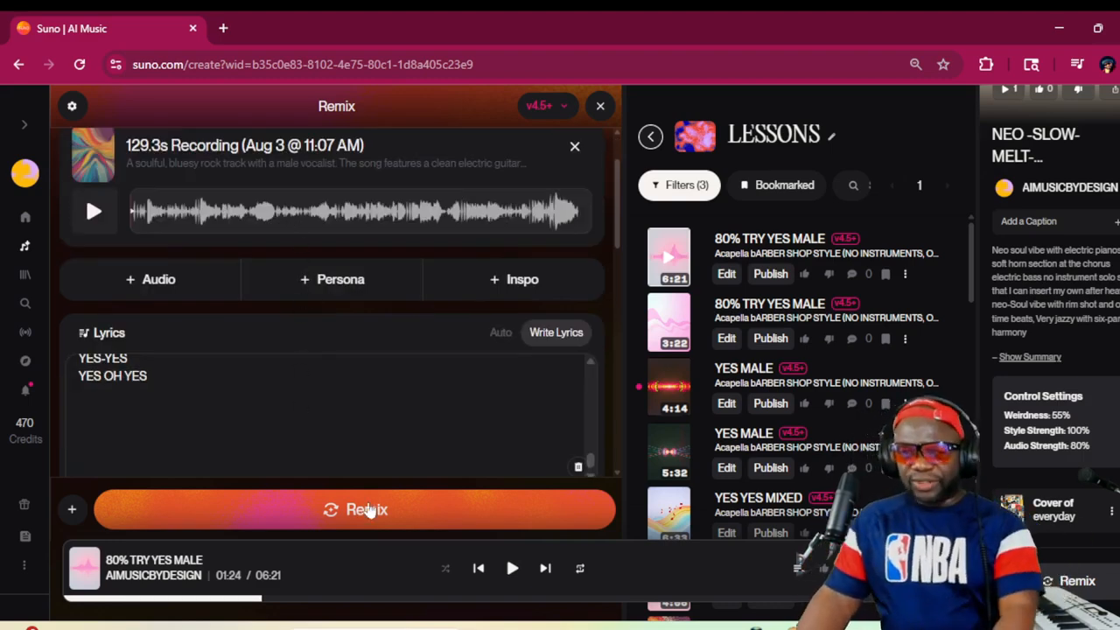
{"action": "left_click", "coordinate": [430, 509]}
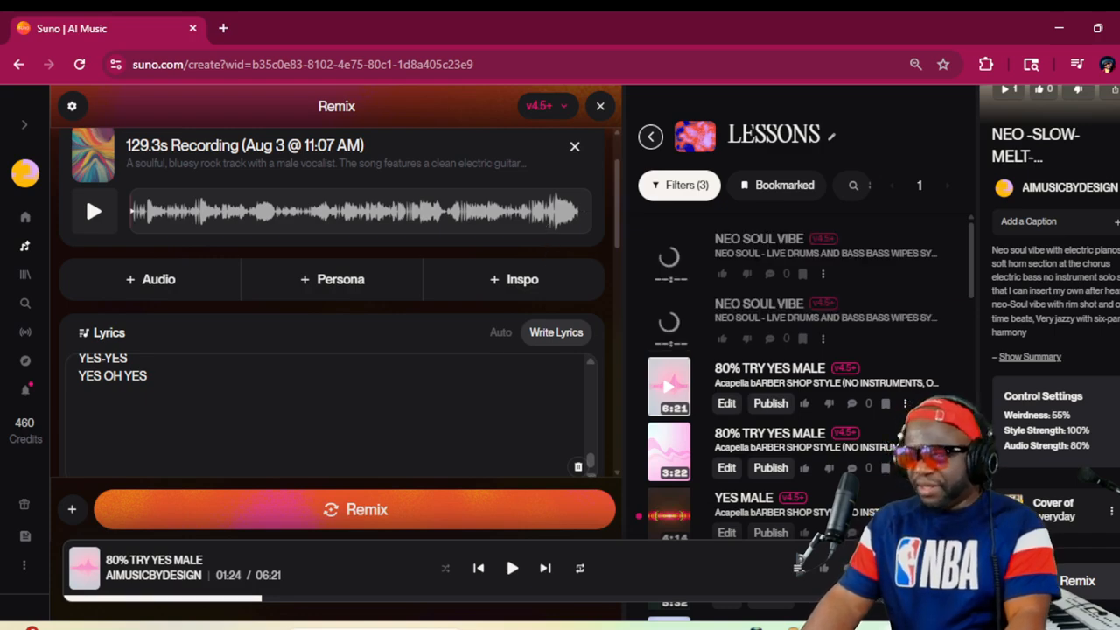
Recheck the remix's styles and control settings, and play the second of the two new NEO SOUL VIBE songs
{"action": "scroll", "coordinate": [443, 383], "scroll_direction": "down", "scroll_amount": 2}
{"action": "scroll", "coordinate": [442, 379], "scroll_direction": "down", "scroll_amount": 5}
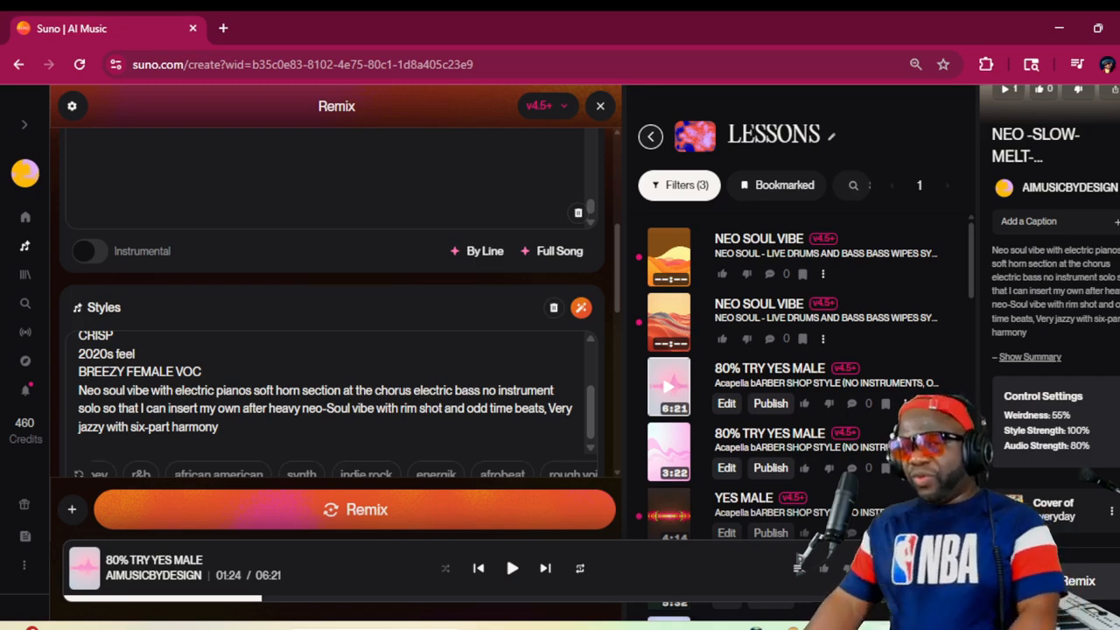
{"action": "scroll", "coordinate": [400, 385], "scroll_direction": "down", "scroll_amount": 2}
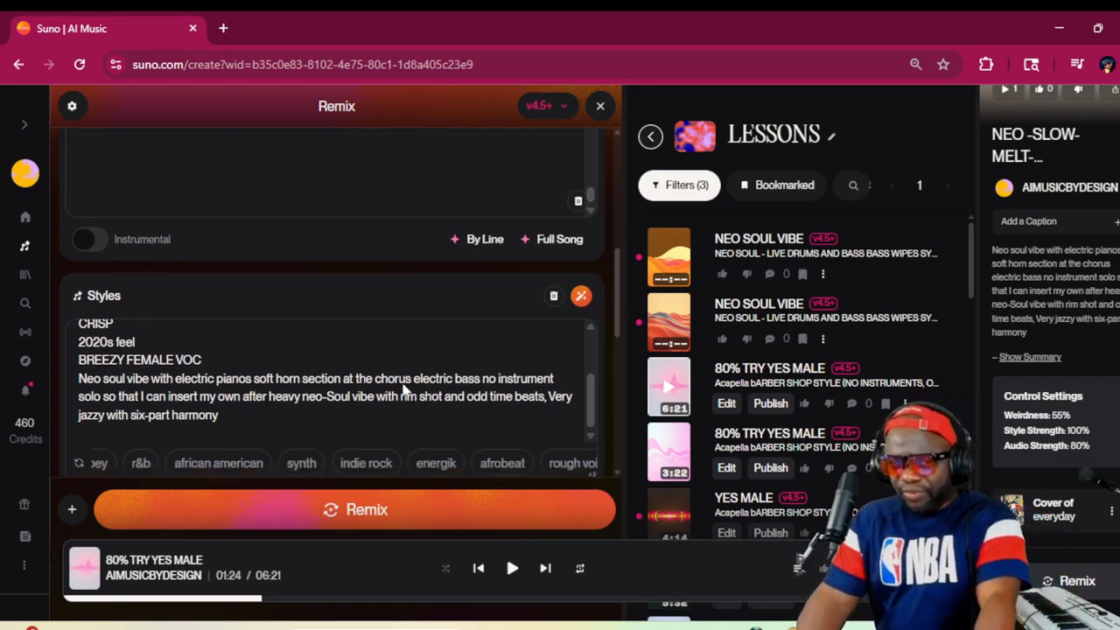
{"action": "scroll", "coordinate": [403, 390], "scroll_direction": "down", "scroll_amount": 4}
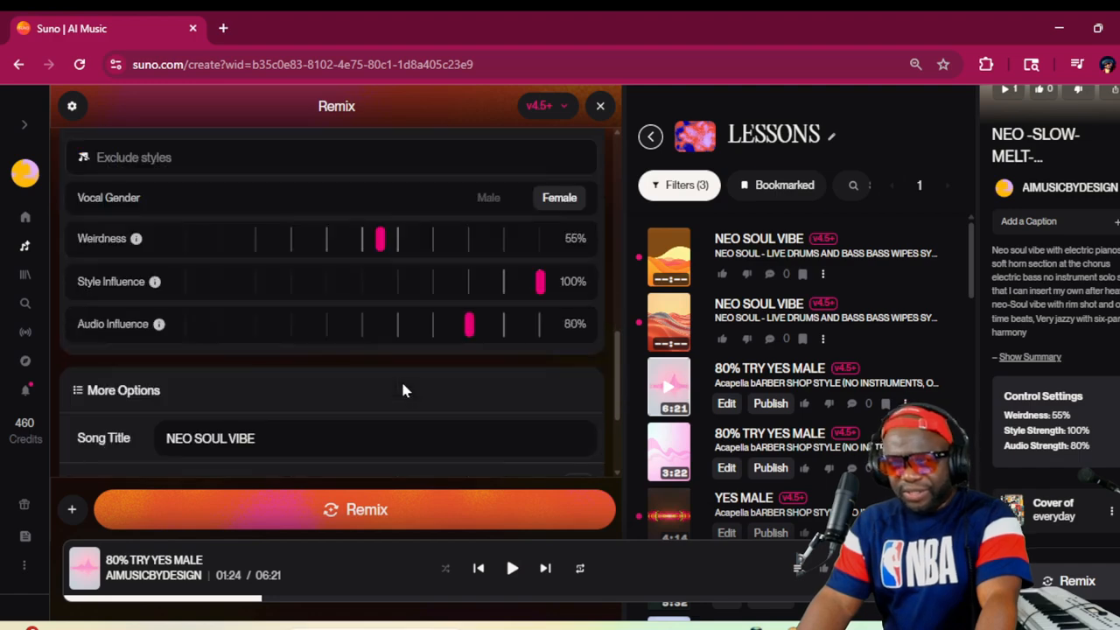
{"action": "scroll", "coordinate": [402, 390], "scroll_direction": "up", "scroll_amount": 5}
{"action": "scroll", "coordinate": [403, 390], "scroll_direction": "up", "scroll_amount": 5}
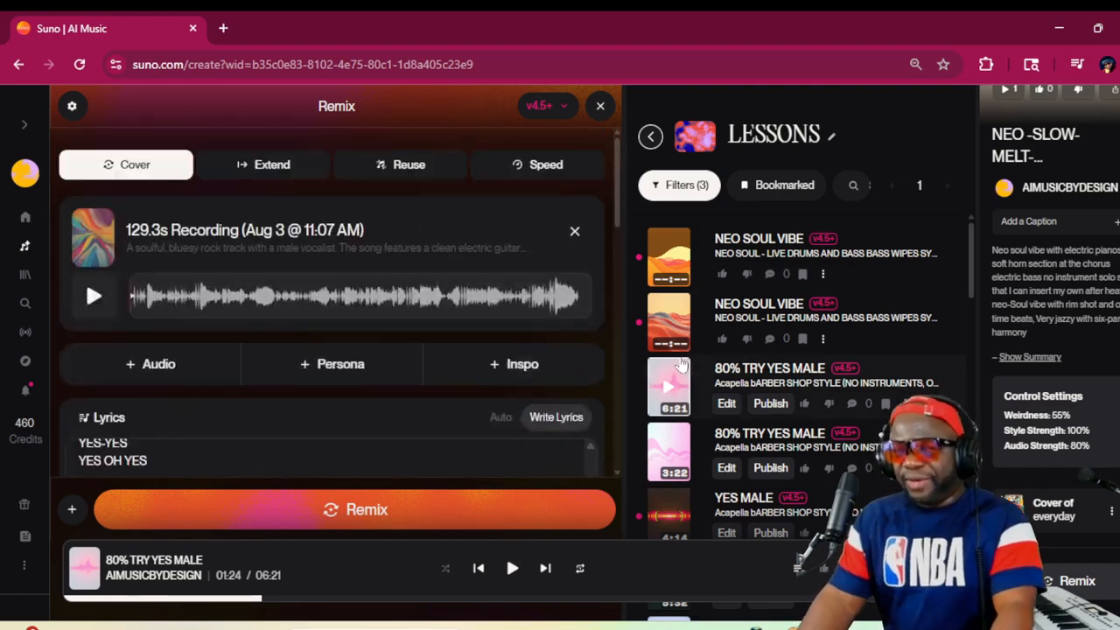
{"action": "left_click", "coordinate": [670, 323]}
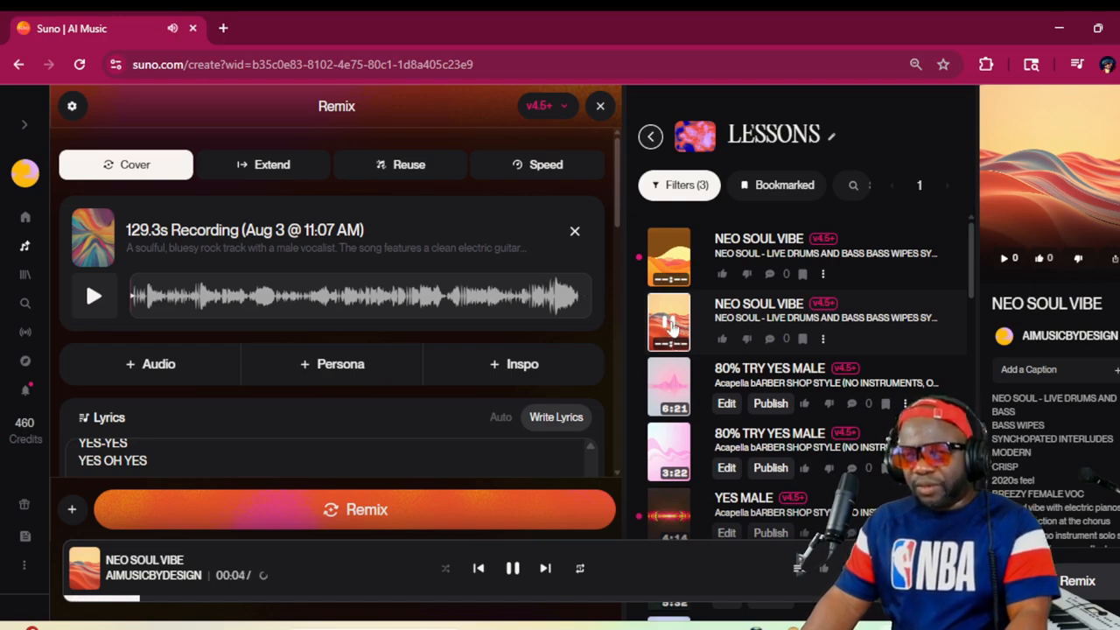
{"action": "key", "text": "space"}
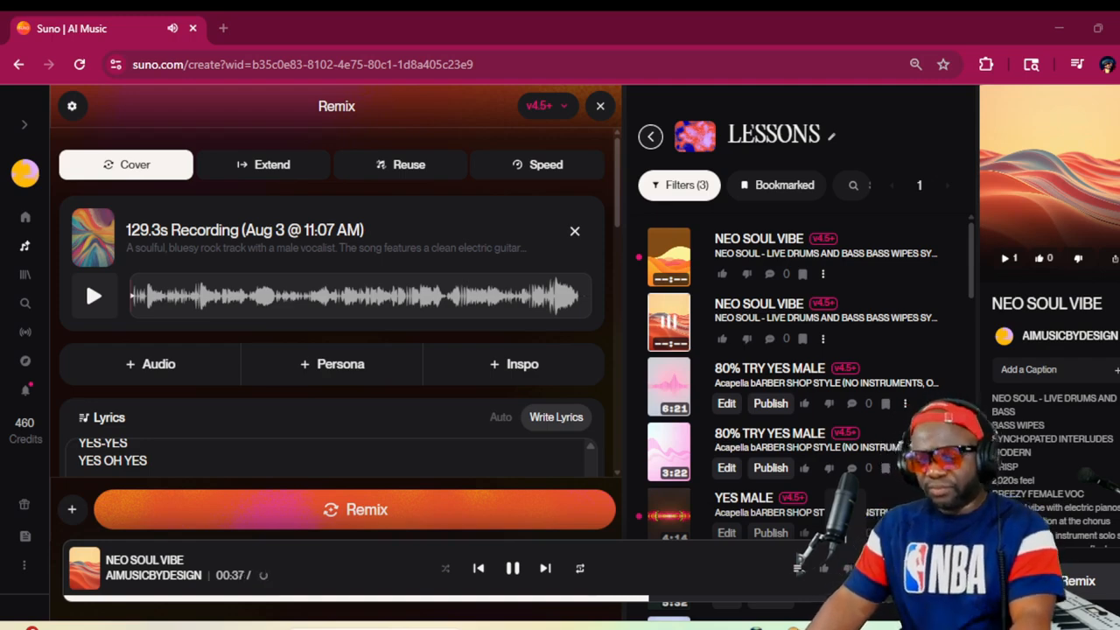
While the song plays, examine the remix's styles, its lyrics from the opening to the bridge, and the song's details
{"action": "scroll", "coordinate": [551, 354], "scroll_direction": "down", "scroll_amount": 6}
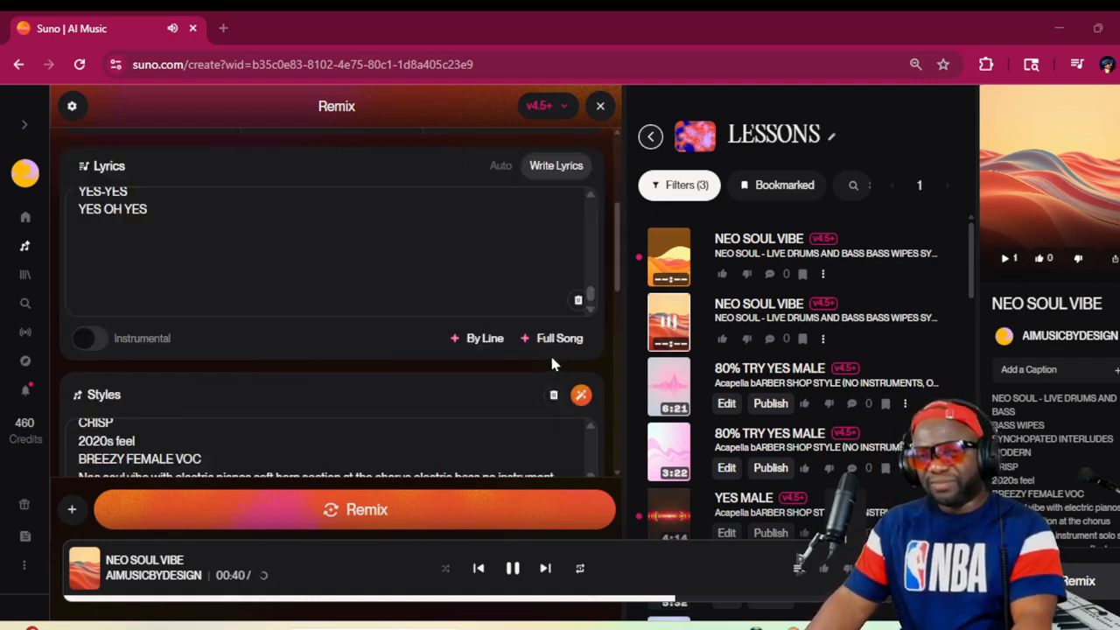
{"action": "scroll", "coordinate": [577, 369], "scroll_direction": "up", "scroll_amount": 4}
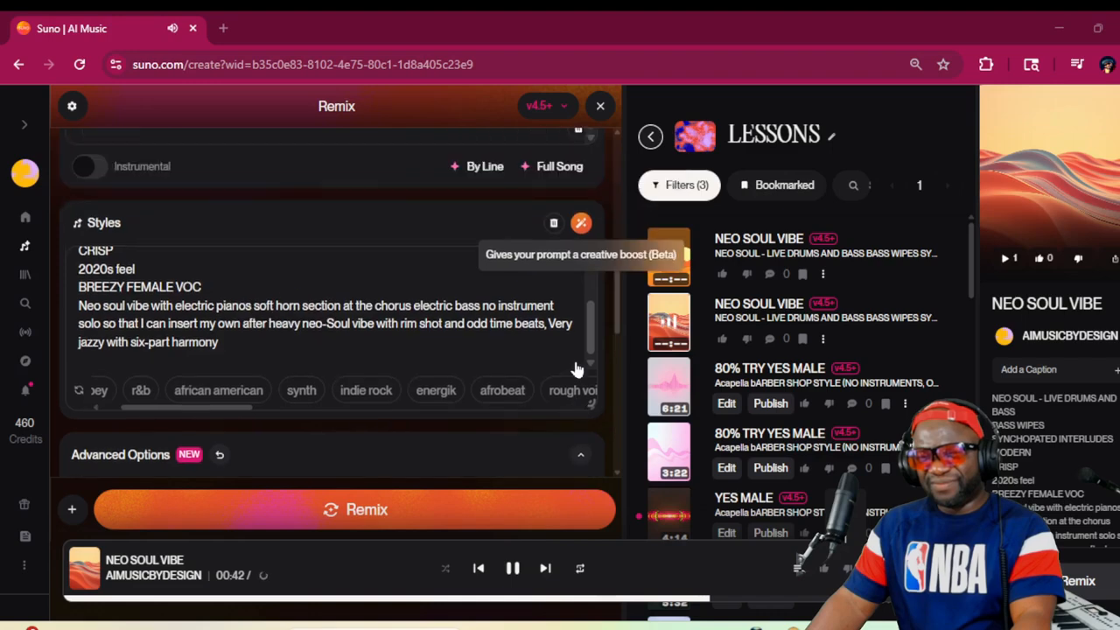
{"action": "scroll", "coordinate": [333, 367], "scroll_direction": "up", "scroll_amount": 2}
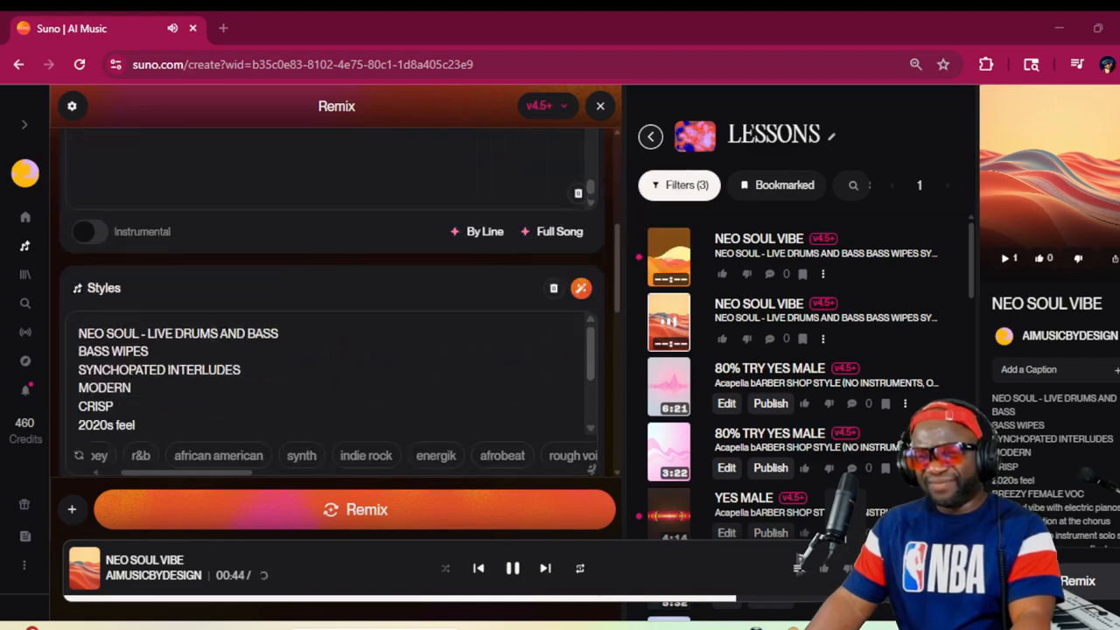
{"action": "scroll", "coordinate": [333, 385], "scroll_direction": "down", "scroll_amount": 3}
{"action": "scroll", "coordinate": [534, 350], "scroll_direction": "down", "scroll_amount": 2}
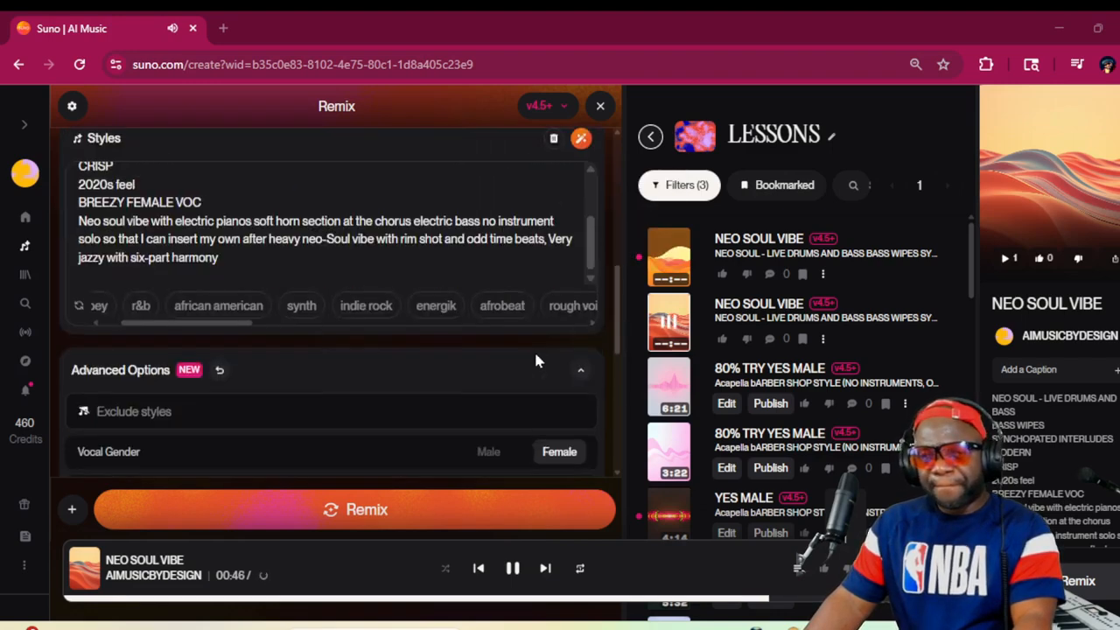
{"action": "scroll", "coordinate": [533, 350], "scroll_direction": "up", "scroll_amount": 7}
{"action": "scroll", "coordinate": [536, 357], "scroll_direction": "down", "scroll_amount": 1}
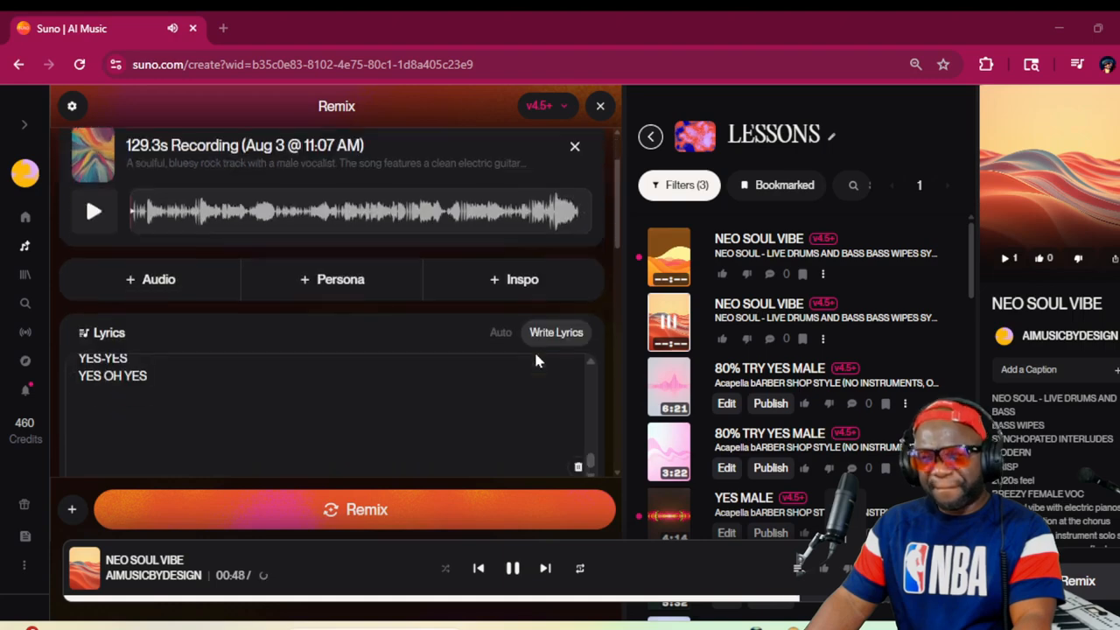
{"action": "scroll", "coordinate": [591, 382], "scroll_direction": "up", "scroll_amount": 1}
{"action": "scroll", "coordinate": [589, 382], "scroll_direction": "up", "scroll_amount": 10}
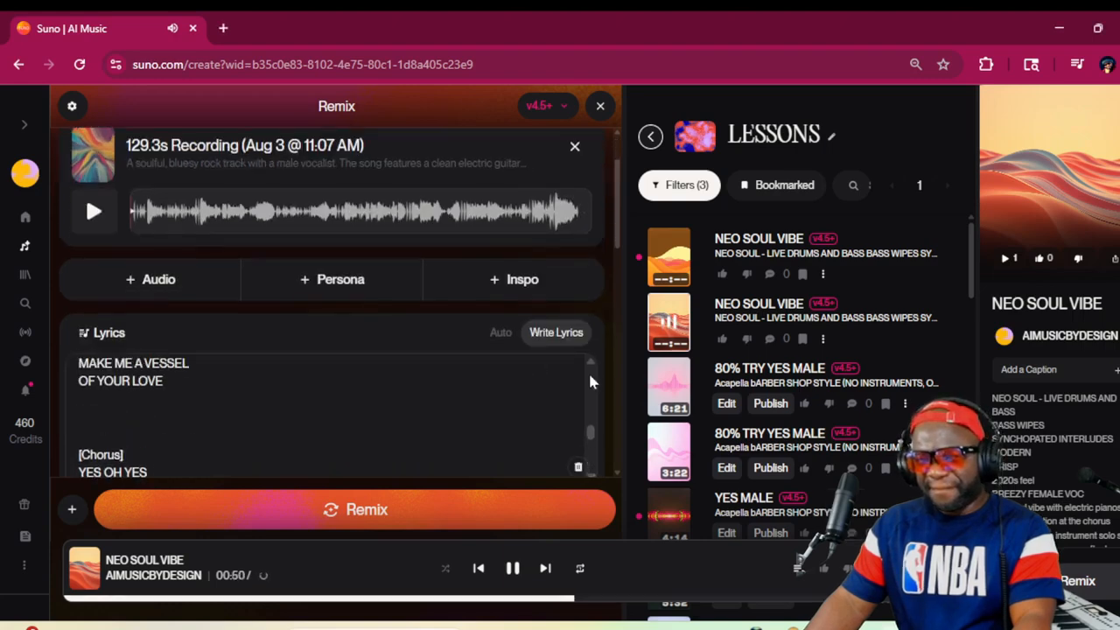
{"action": "scroll", "coordinate": [590, 381], "scroll_direction": "down", "scroll_amount": 1}
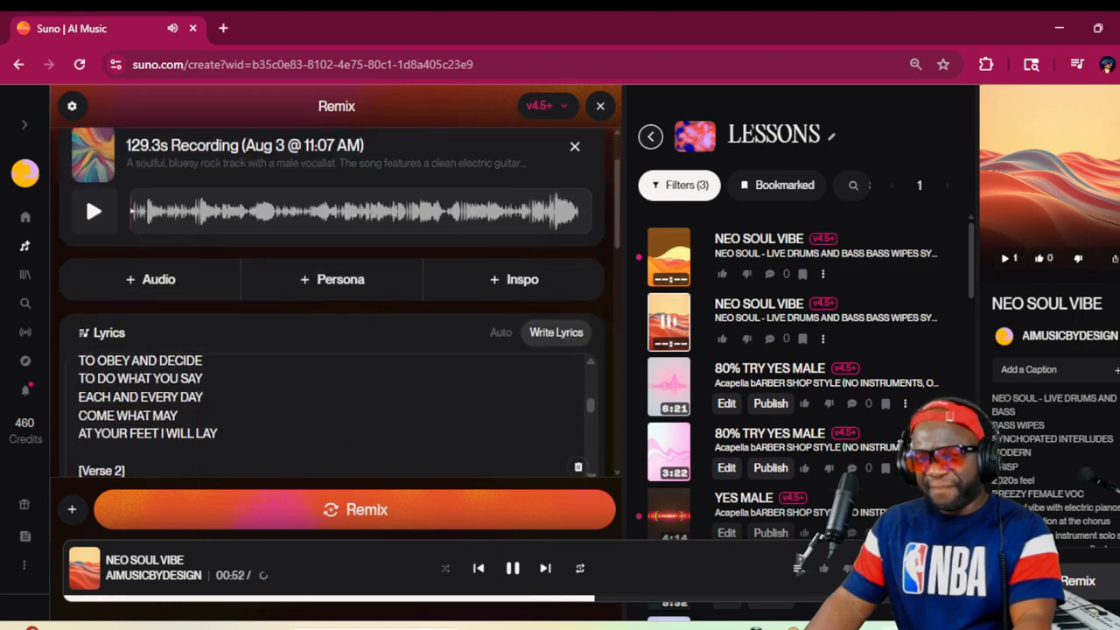
{"action": "scroll", "coordinate": [590, 376], "scroll_direction": "up", "scroll_amount": 10}
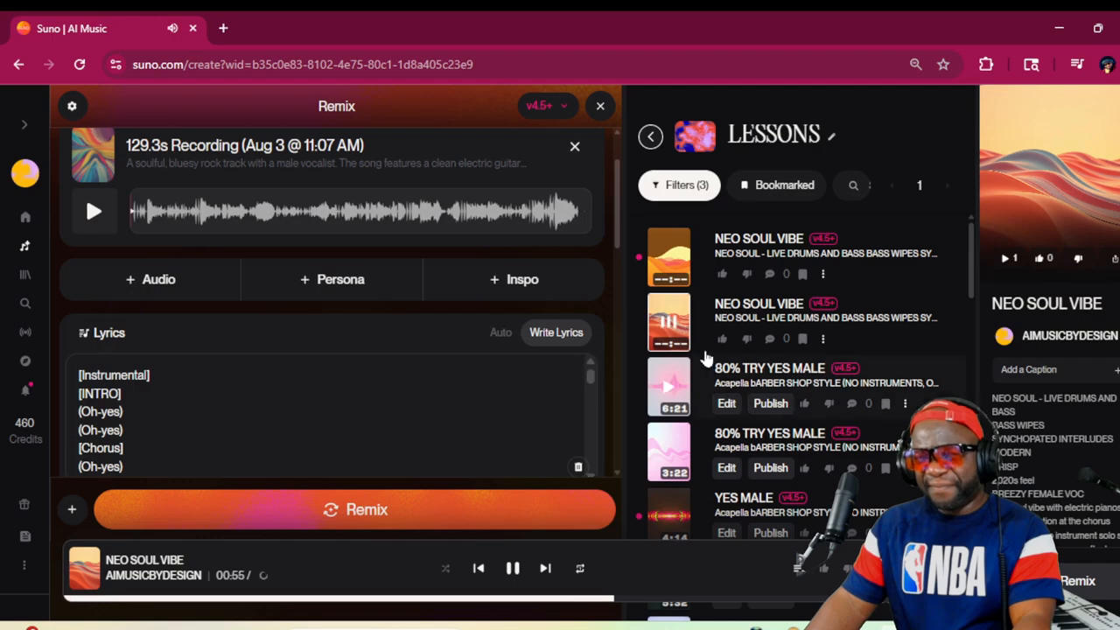
{"action": "scroll", "coordinate": [636, 354], "scroll_direction": "down", "scroll_amount": 1}
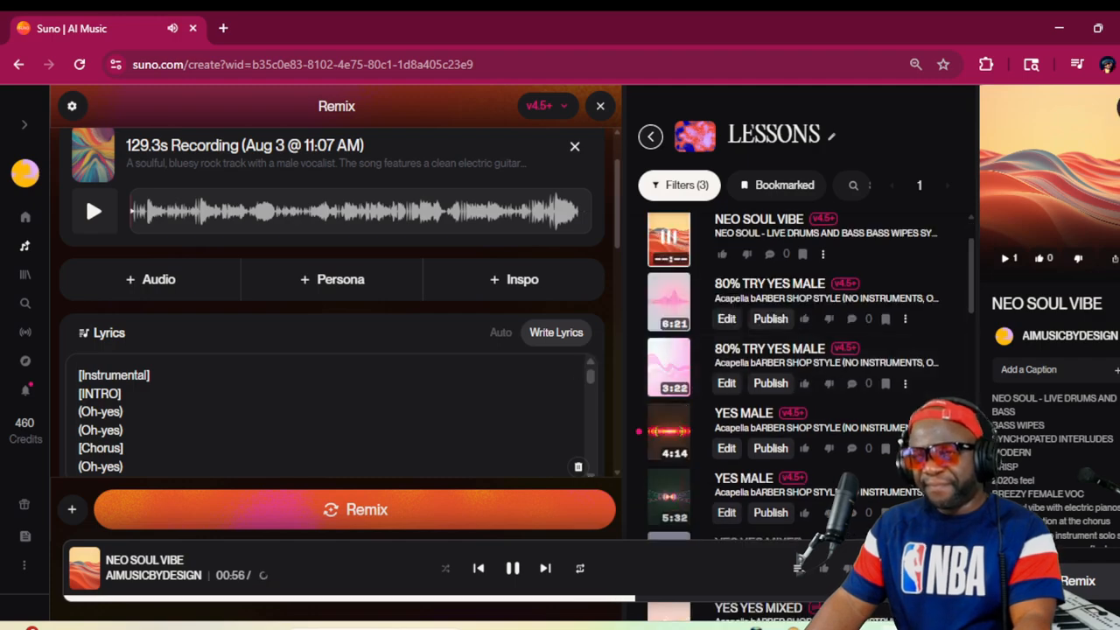
{"action": "scroll", "coordinate": [1106, 204], "scroll_direction": "down", "scroll_amount": 3}
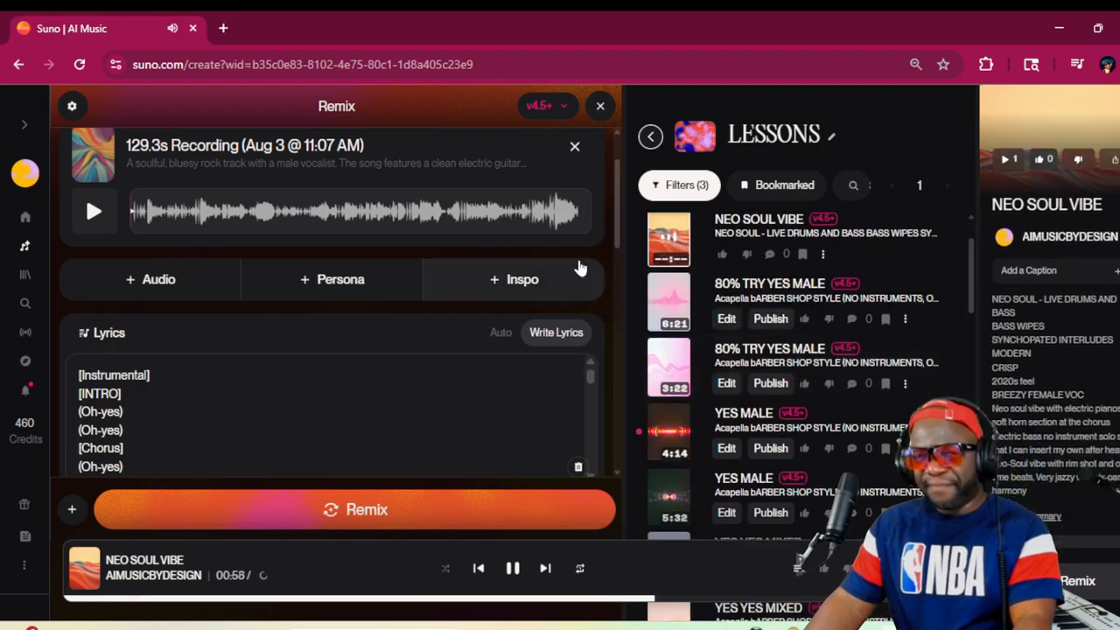
Set the remix's Audio Influence to 70%
{"action": "scroll", "coordinate": [616, 251], "scroll_direction": "down", "scroll_amount": 1}
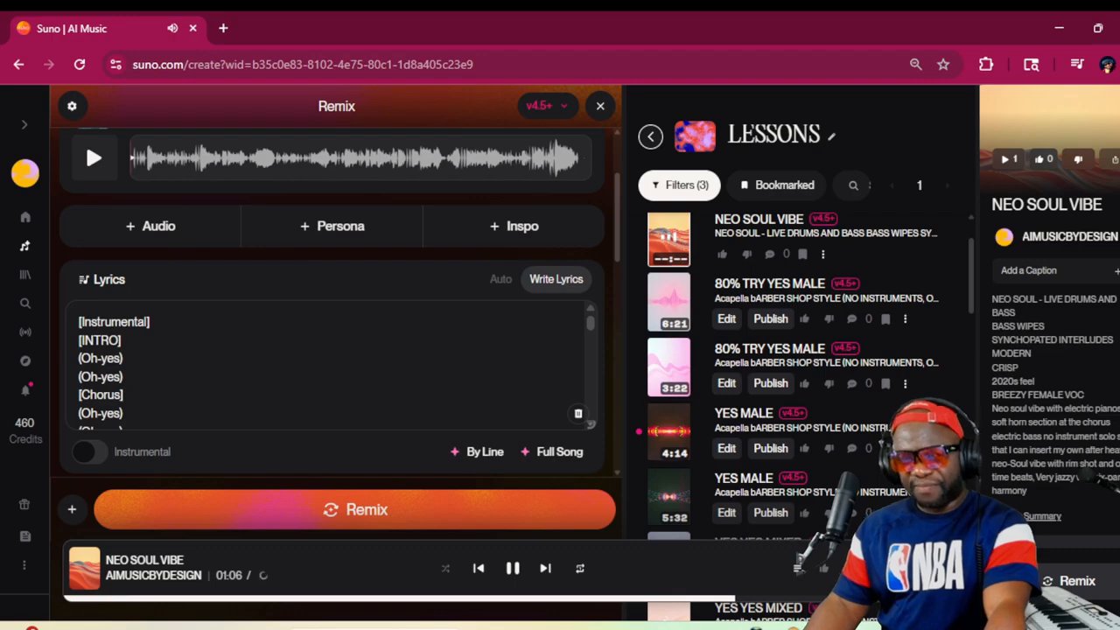
{"action": "scroll", "coordinate": [411, 420], "scroll_direction": "down", "scroll_amount": 3}
{"action": "scroll", "coordinate": [411, 444], "scroll_direction": "down", "scroll_amount": 10}
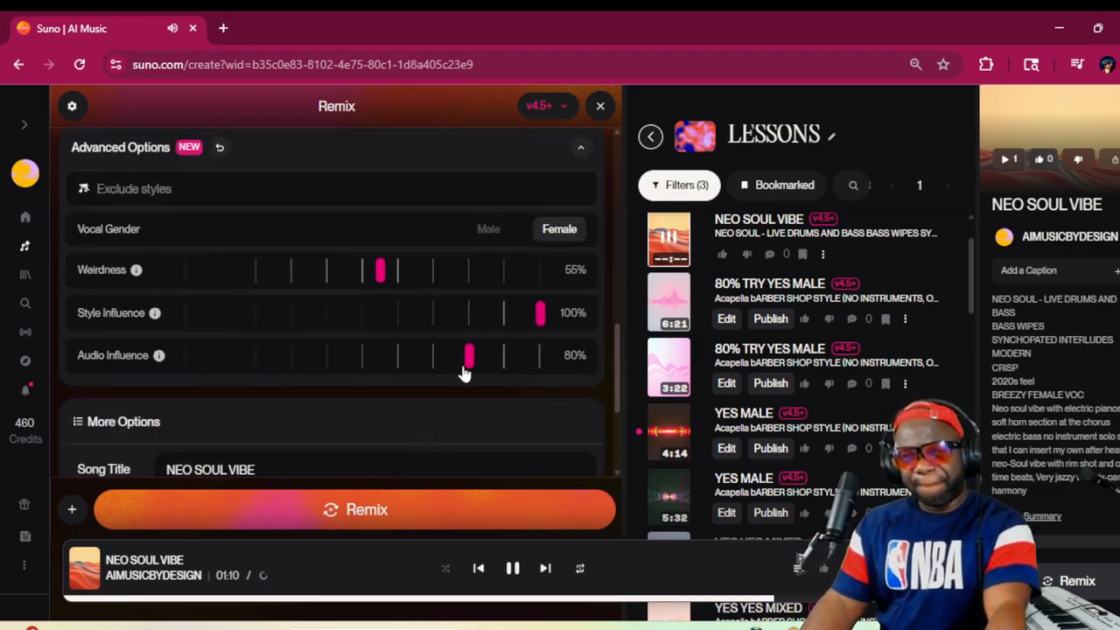
{"action": "left_click_drag", "start_coordinate": [468, 357], "coordinate": [434, 364]}
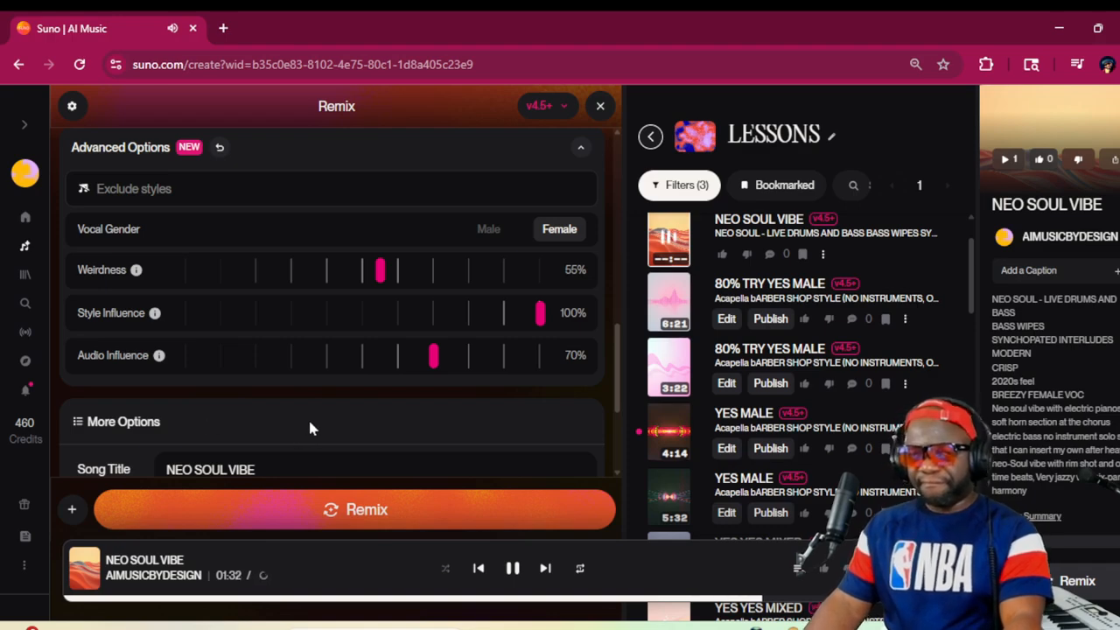
Follow the Verse 1 lyrics and the styles while listening to the NEO SOUL VIBE song, and pause its playback
{"action": "scroll", "coordinate": [357, 333], "scroll_direction": "up", "scroll_amount": 5}
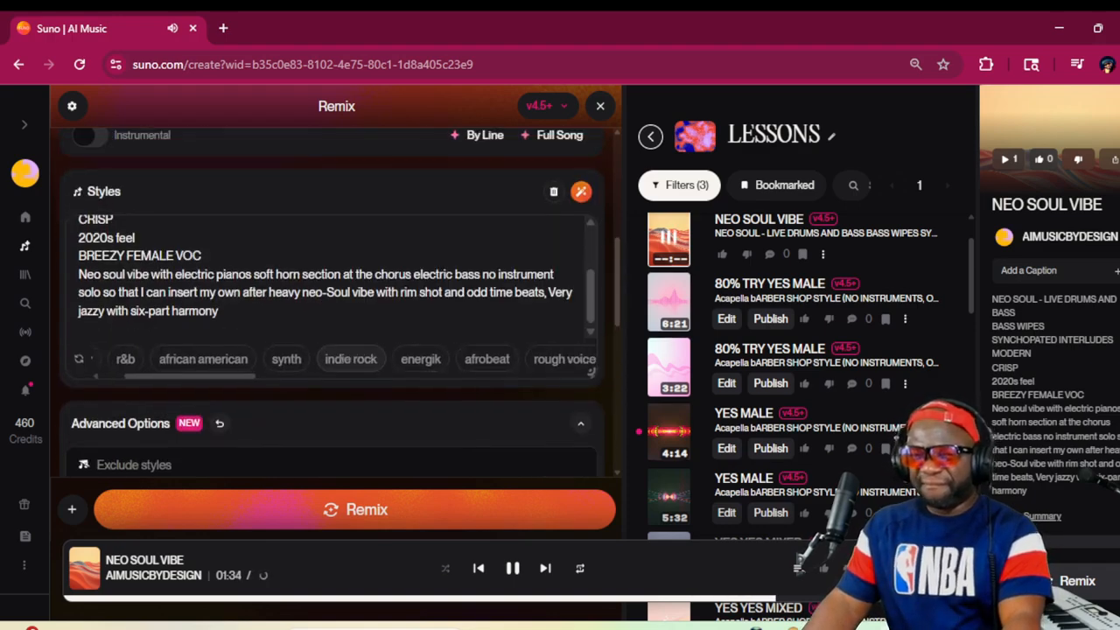
{"action": "scroll", "coordinate": [382, 306], "scroll_direction": "down", "scroll_amount": 3}
{"action": "scroll", "coordinate": [382, 305], "scroll_direction": "up", "scroll_amount": 4}
{"action": "scroll", "coordinate": [332, 202], "scroll_direction": "up", "scroll_amount": 3}
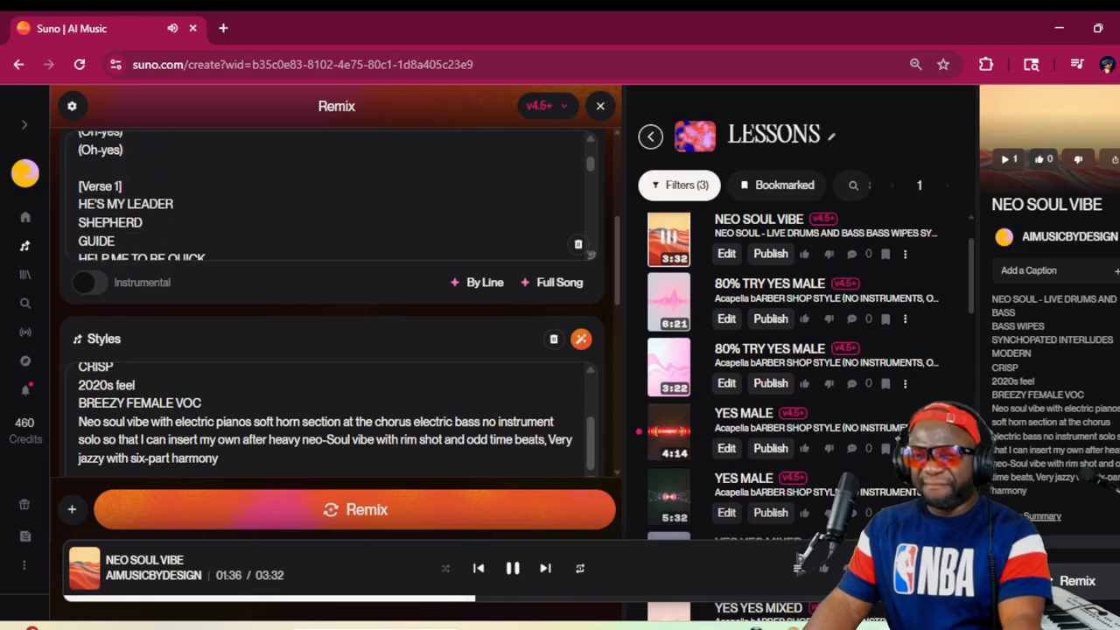
{"action": "scroll", "coordinate": [333, 201], "scroll_direction": "down", "scroll_amount": 2}
{"action": "scroll", "coordinate": [332, 202], "scroll_direction": "up", "scroll_amount": 2}
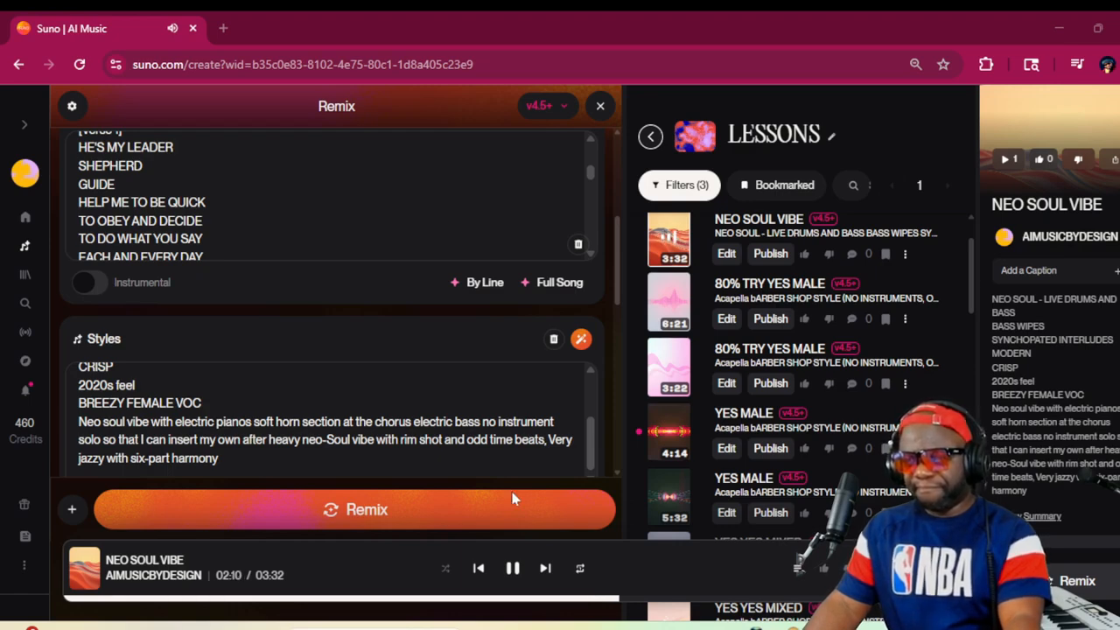
{"action": "left_click", "coordinate": [511, 569]}
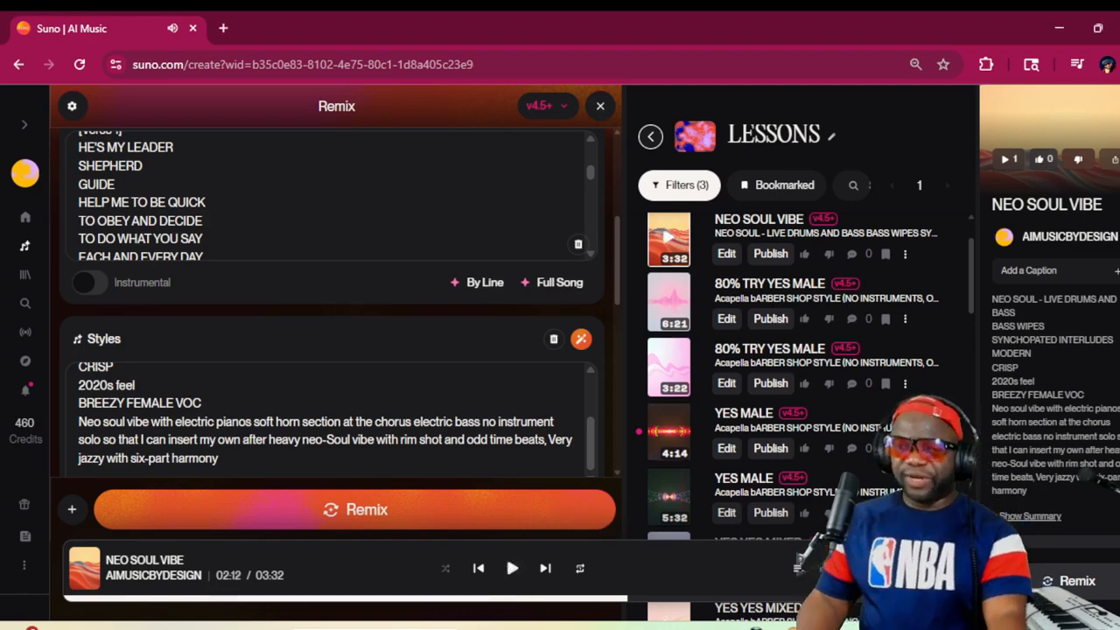
Set the remix's Style Influence to 95% and its Audio Influence to 65%
{"action": "scroll", "coordinate": [489, 406], "scroll_direction": "down", "scroll_amount": 5}
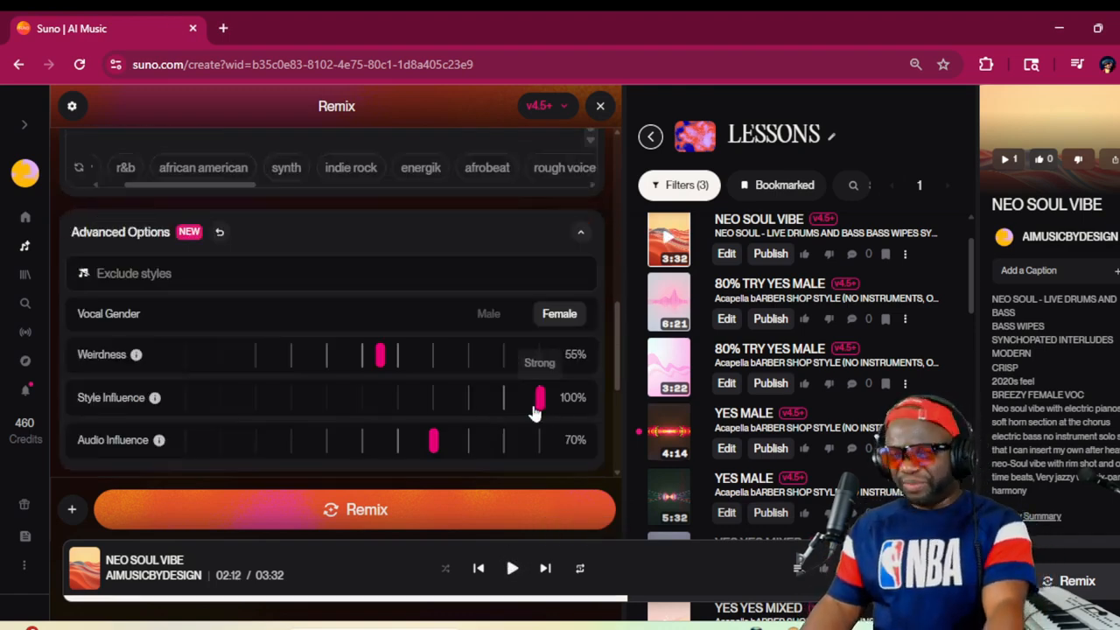
{"action": "left_click_drag", "start_coordinate": [539, 407], "coordinate": [522, 417]}
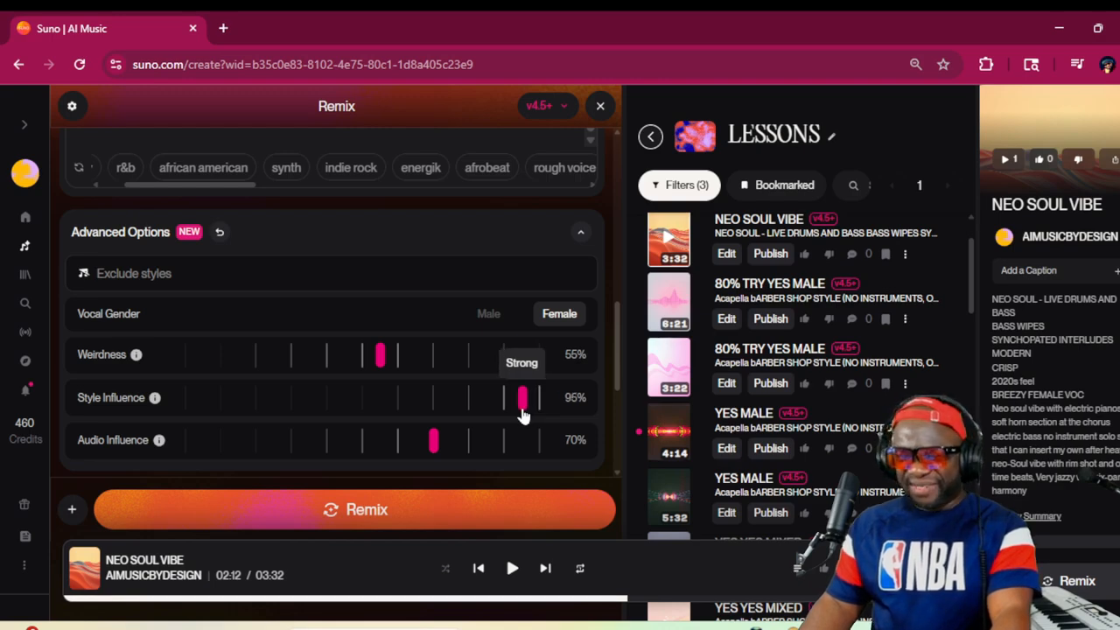
{"action": "left_click_drag", "start_coordinate": [435, 442], "coordinate": [420, 444]}
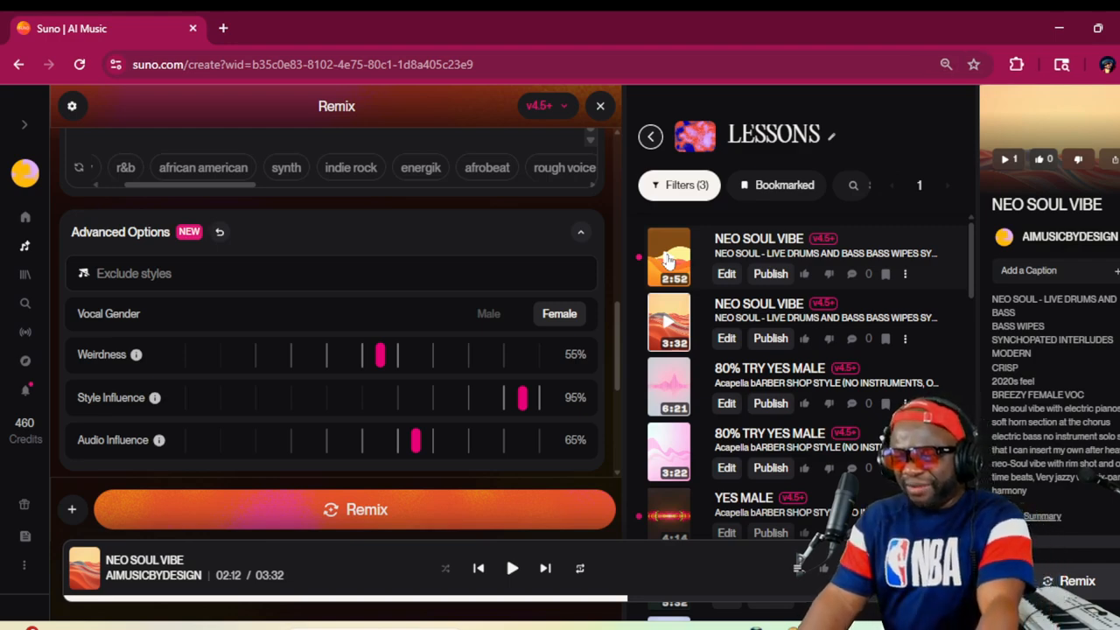
Preview the 2:52 NEO SOUL VIBE song briefly and set the remix's Audio Influence to 60%
{"action": "left_click", "coordinate": [669, 259]}
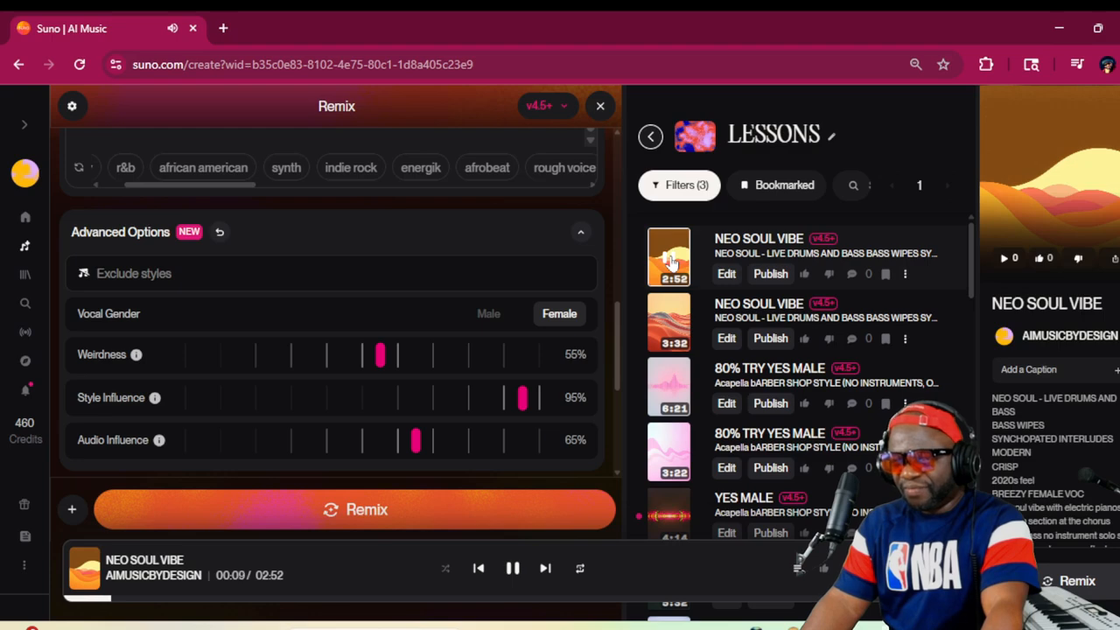
{"action": "left_click", "coordinate": [670, 260]}
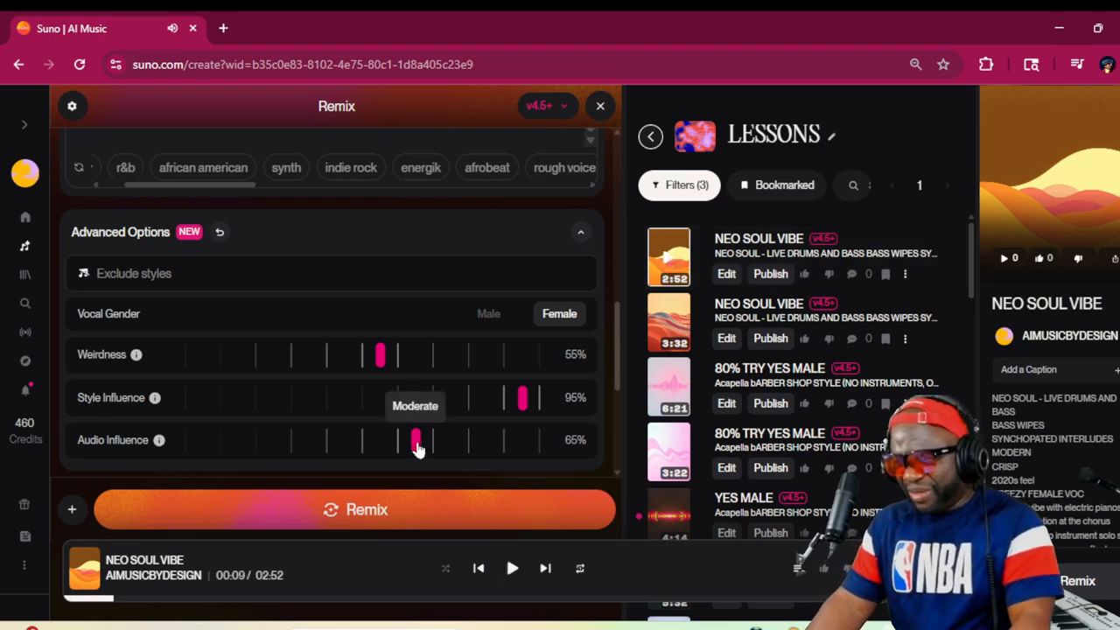
{"action": "left_click_drag", "start_coordinate": [418, 447], "coordinate": [399, 446]}
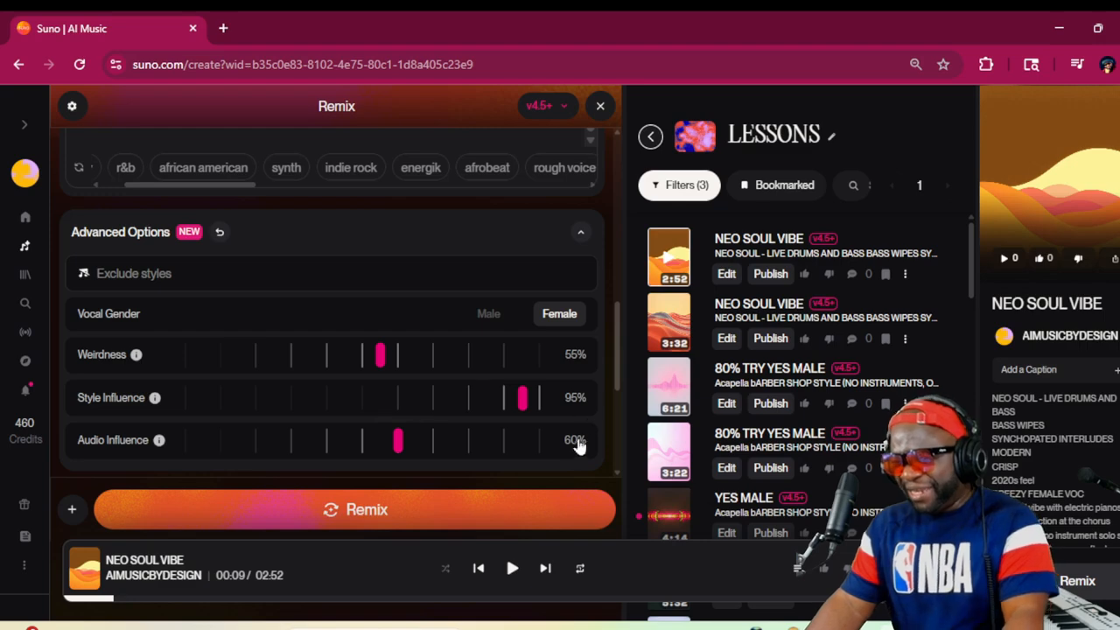
Generate the remix with the current settings and rename the 2:52 NEO SOUL VIBE song as NEO SOUL VIBE 0
{"action": "left_click", "coordinate": [463, 510]}
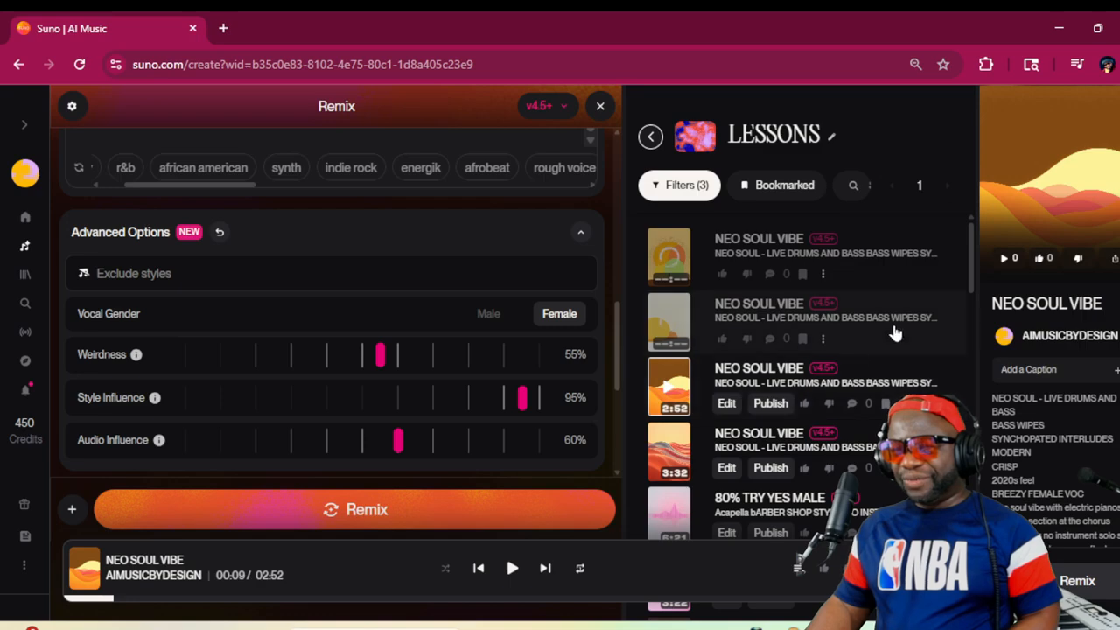
{"action": "left_click", "coordinate": [907, 403]}
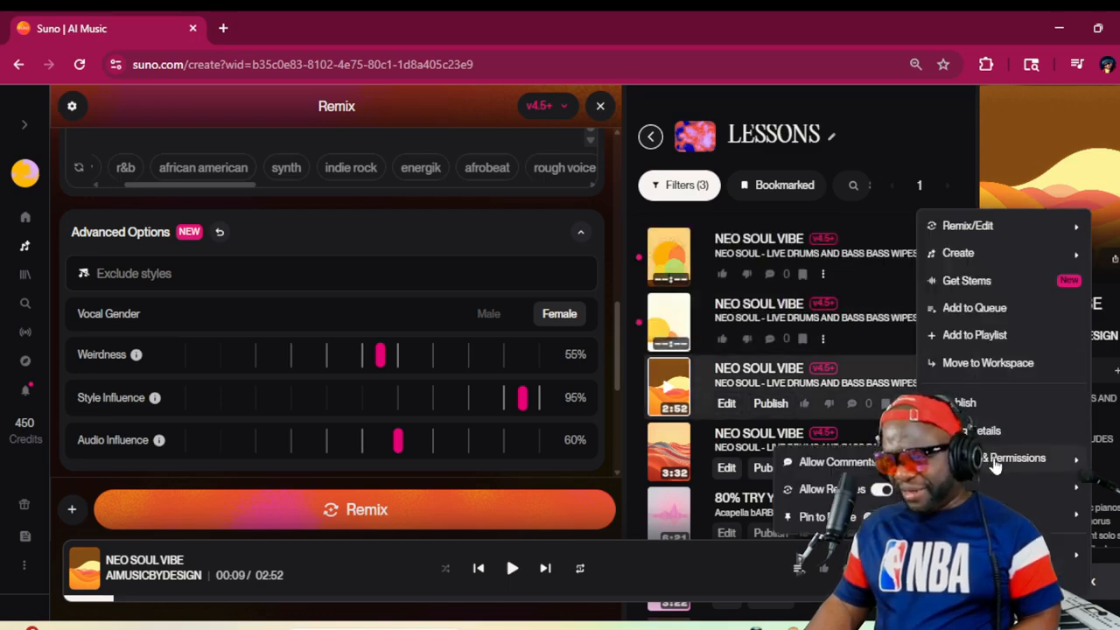
{"action": "left_click", "coordinate": [974, 430]}
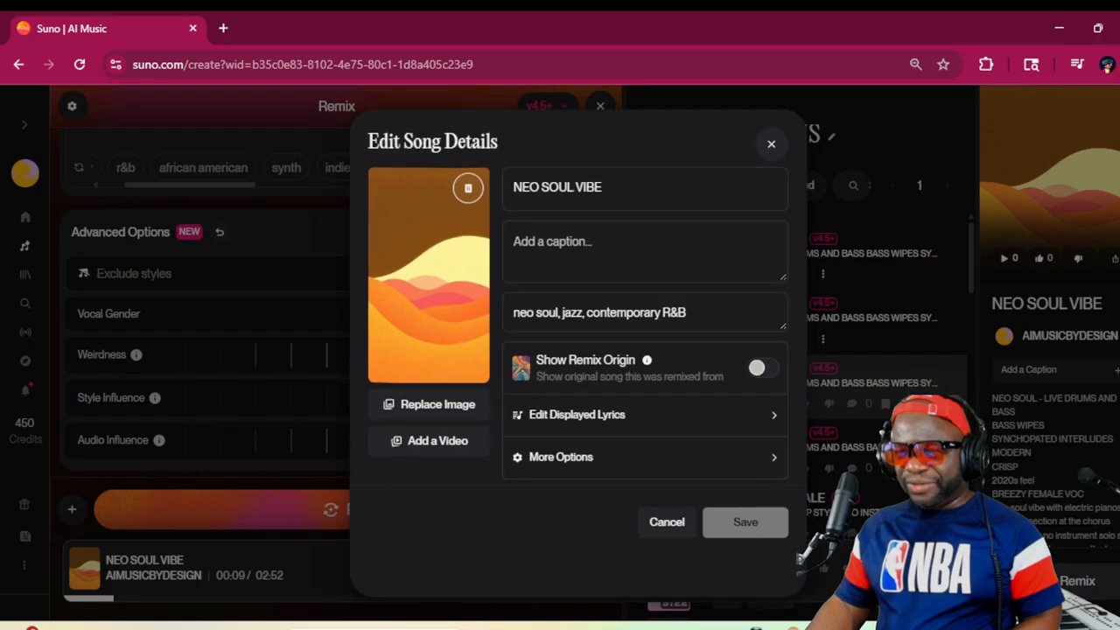
{"action": "type", "text": "0"}
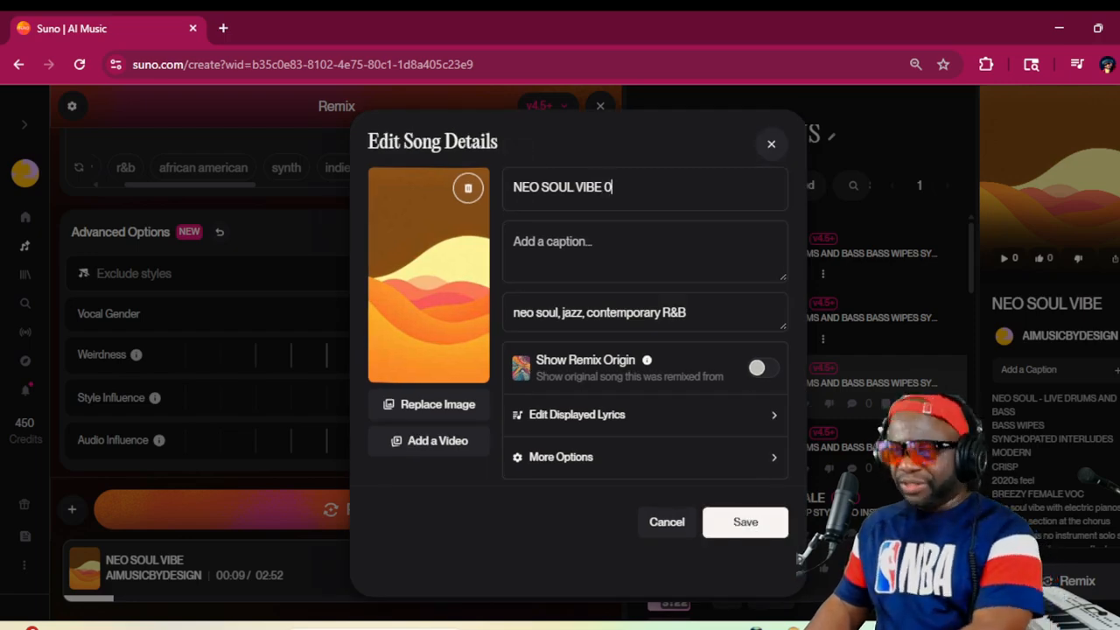
{"action": "left_click", "coordinate": [730, 522]}
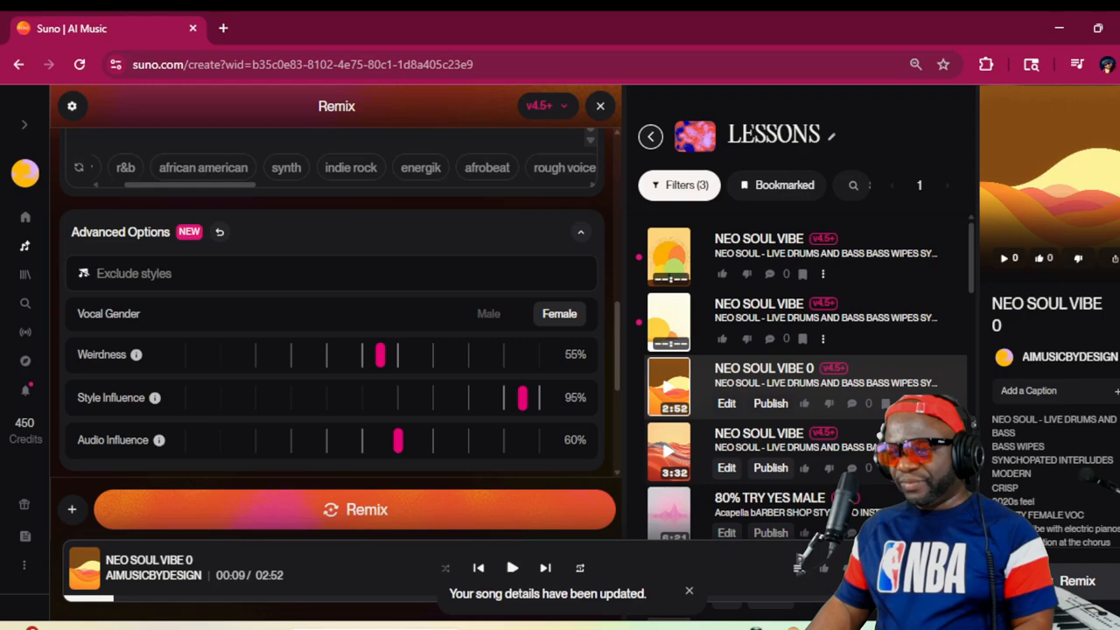
Rename the 3:32 NEO SOUL VIBE song as NEO SOUL VIBE 00 and save its details
{"action": "left_click", "coordinate": [905, 468]}
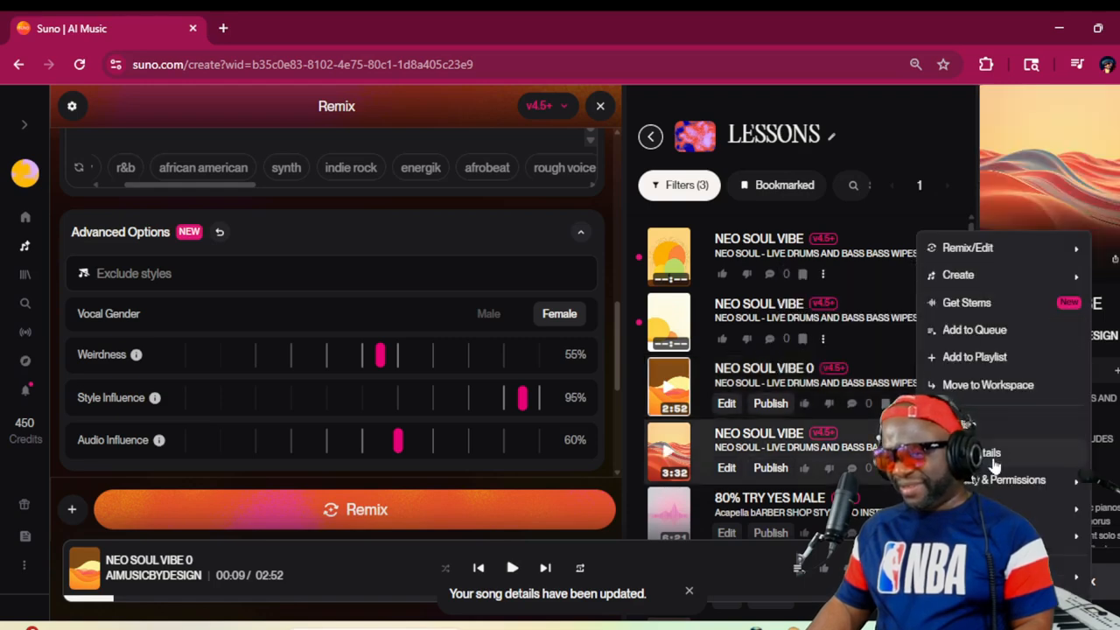
{"action": "left_click", "coordinate": [990, 454]}
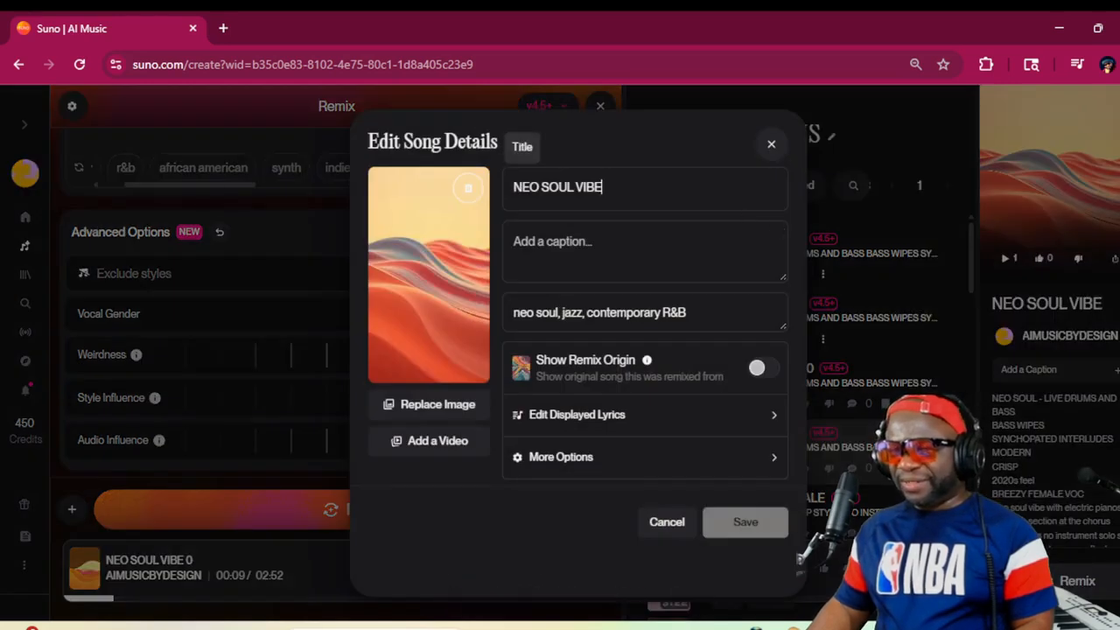
{"action": "type", "text": "00"}
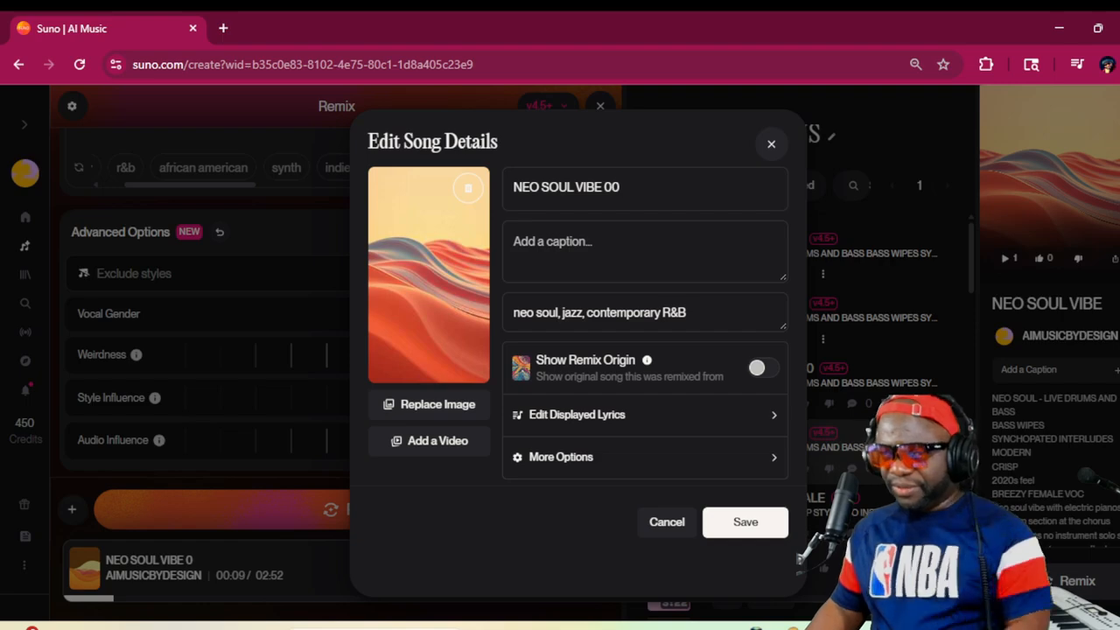
{"action": "left_click", "coordinate": [735, 522]}
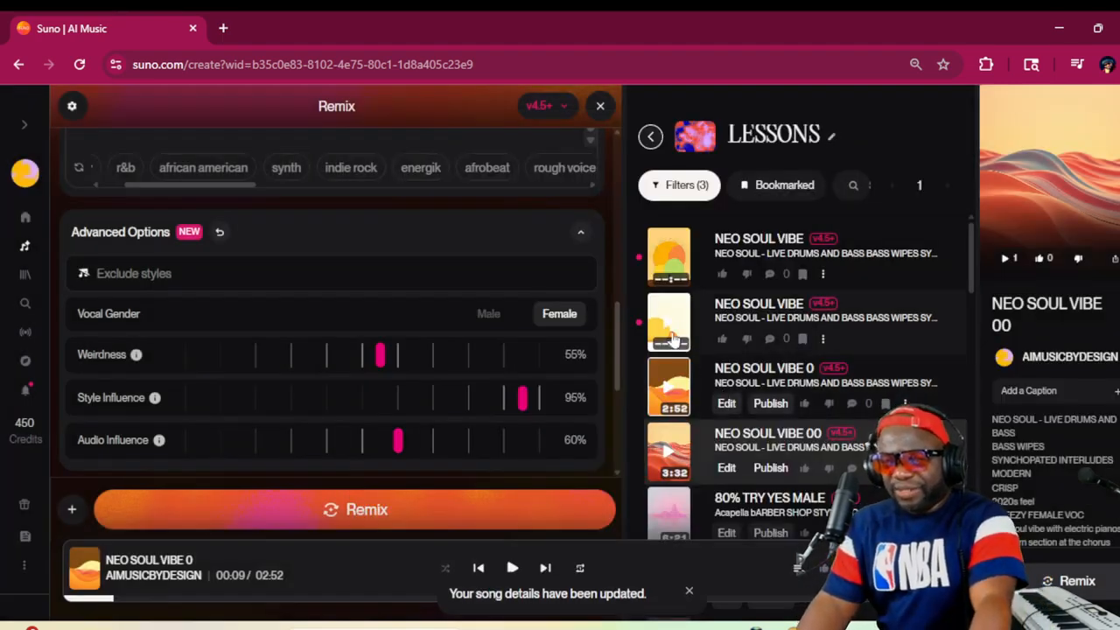
Listen to the second song in the LESSONS list while setting the remix's Vocal Gender to Female and Audio Influence to 50%, and pause playback
{"action": "left_click", "coordinate": [671, 325]}
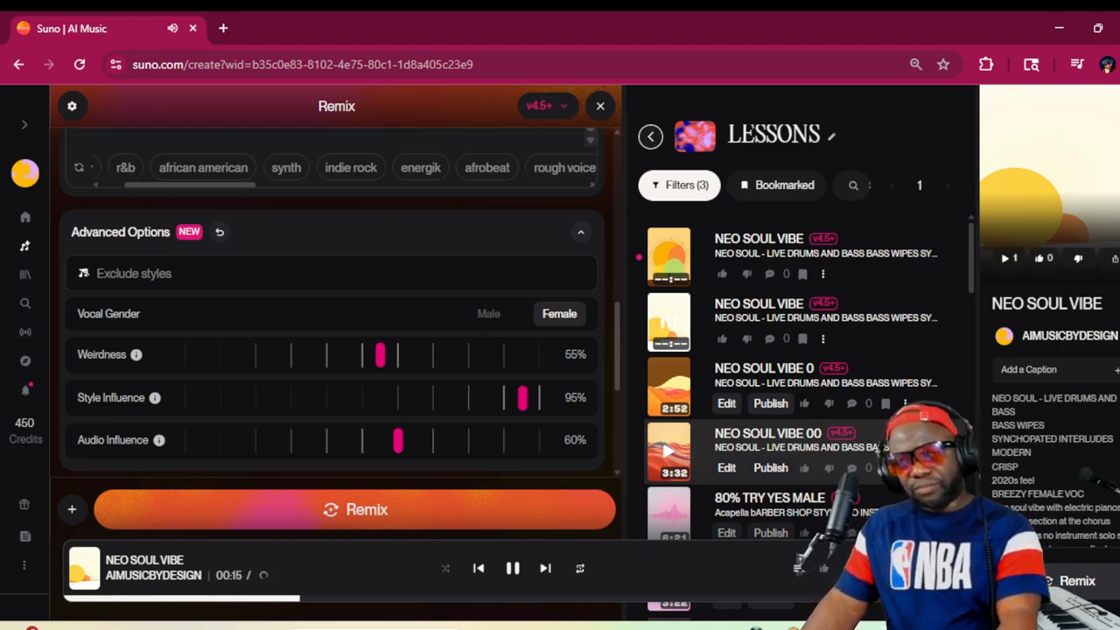
{"action": "left_click", "coordinate": [563, 315]}
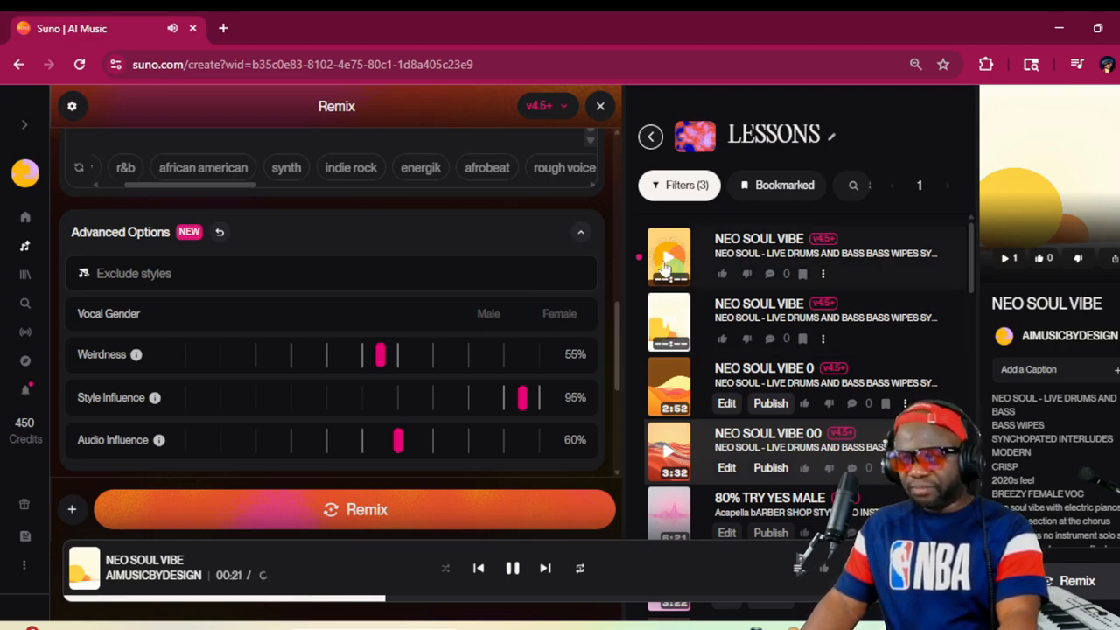
{"action": "left_click", "coordinate": [561, 317]}
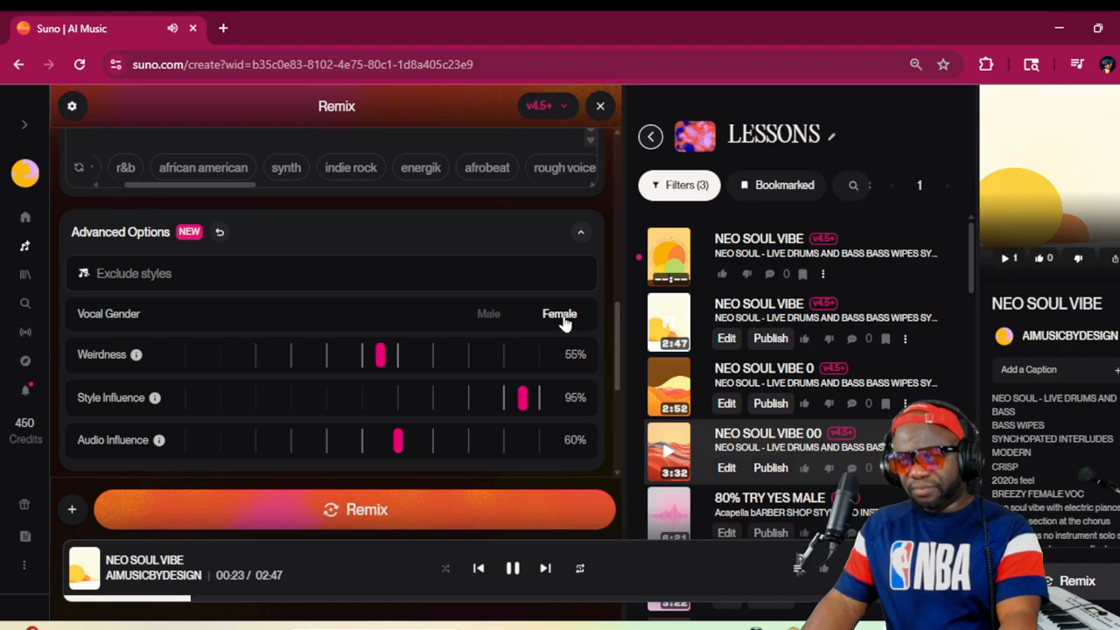
{"action": "left_click", "coordinate": [564, 322]}
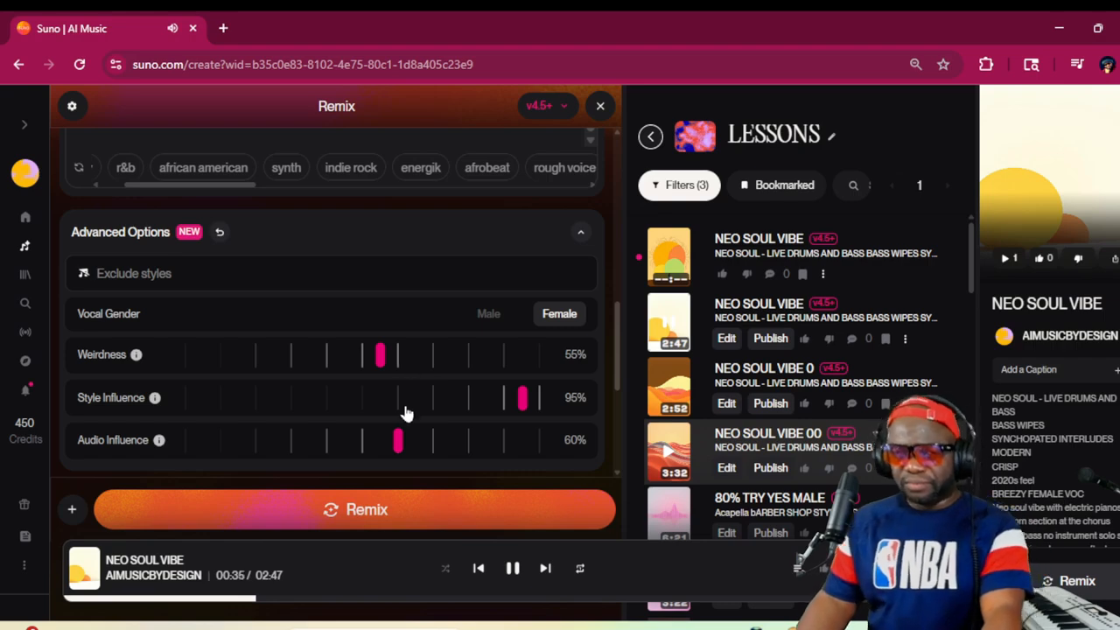
{"action": "left_click_drag", "start_coordinate": [394, 437], "coordinate": [362, 440]}
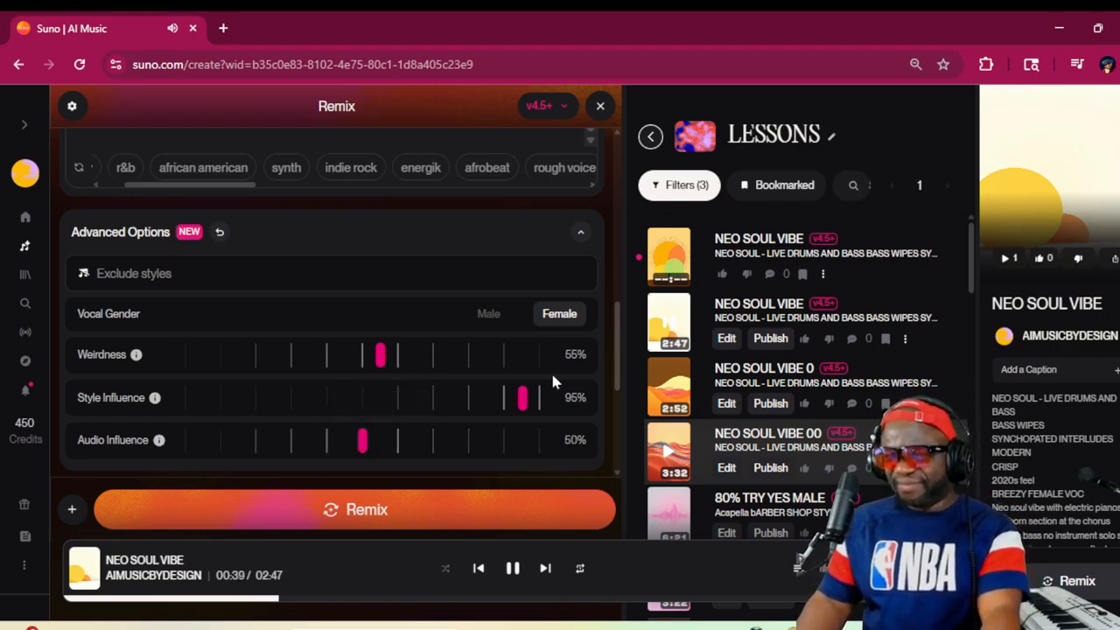
{"action": "left_click", "coordinate": [669, 322]}
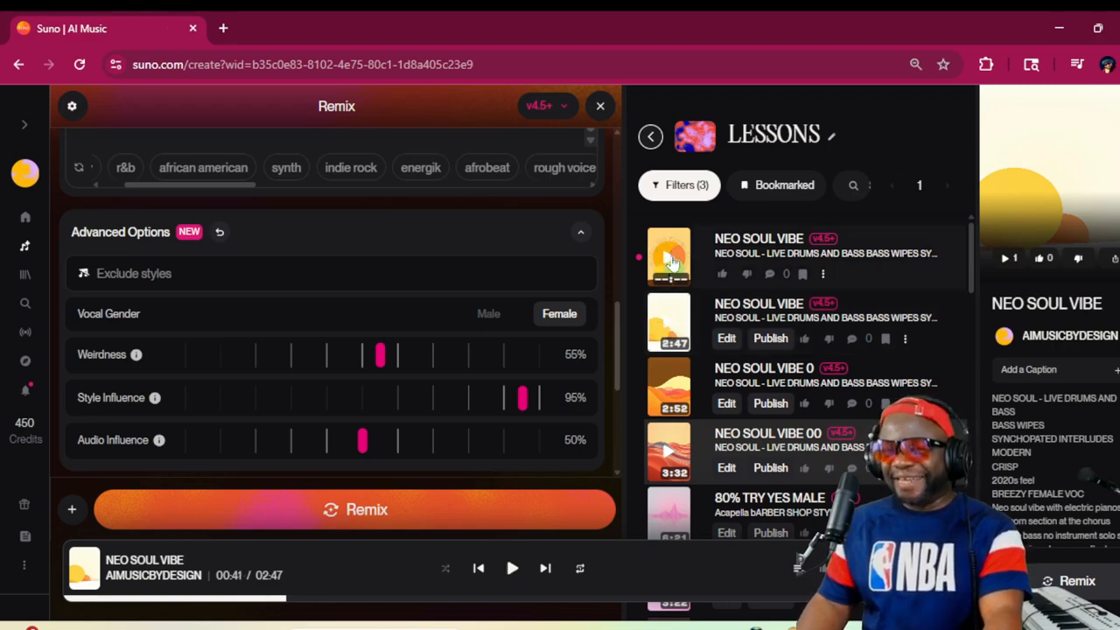
Play the topmost NEO SOUL VIBE song, rename it YES - CHOSEN-NEO SOUL VIBE while listening, and pause its playback
{"action": "left_click", "coordinate": [671, 260]}
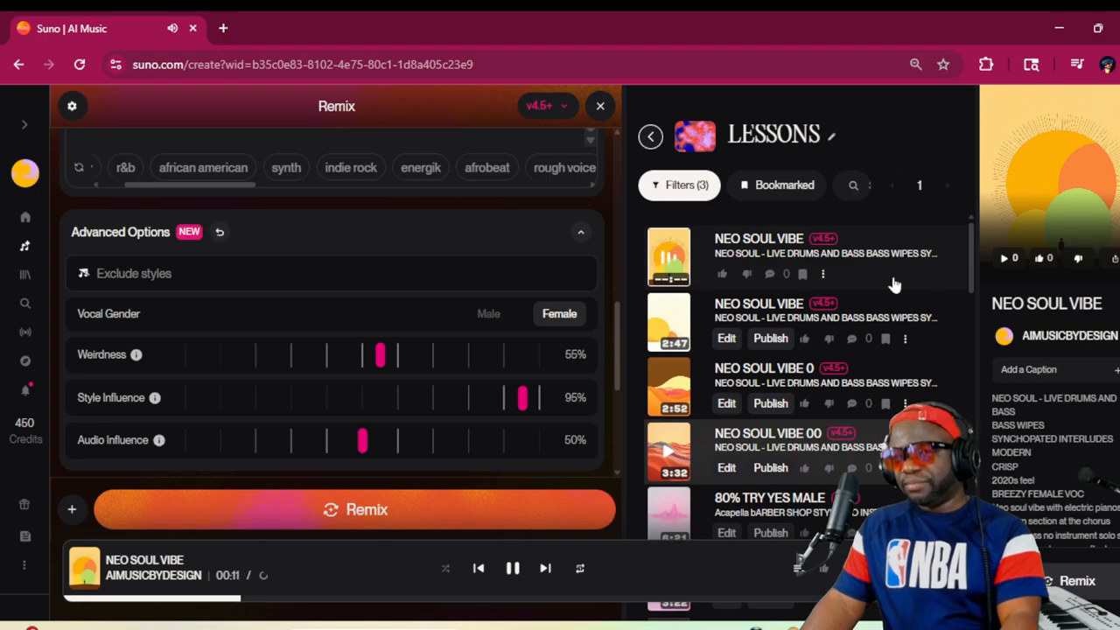
{"action": "left_click", "coordinate": [822, 274]}
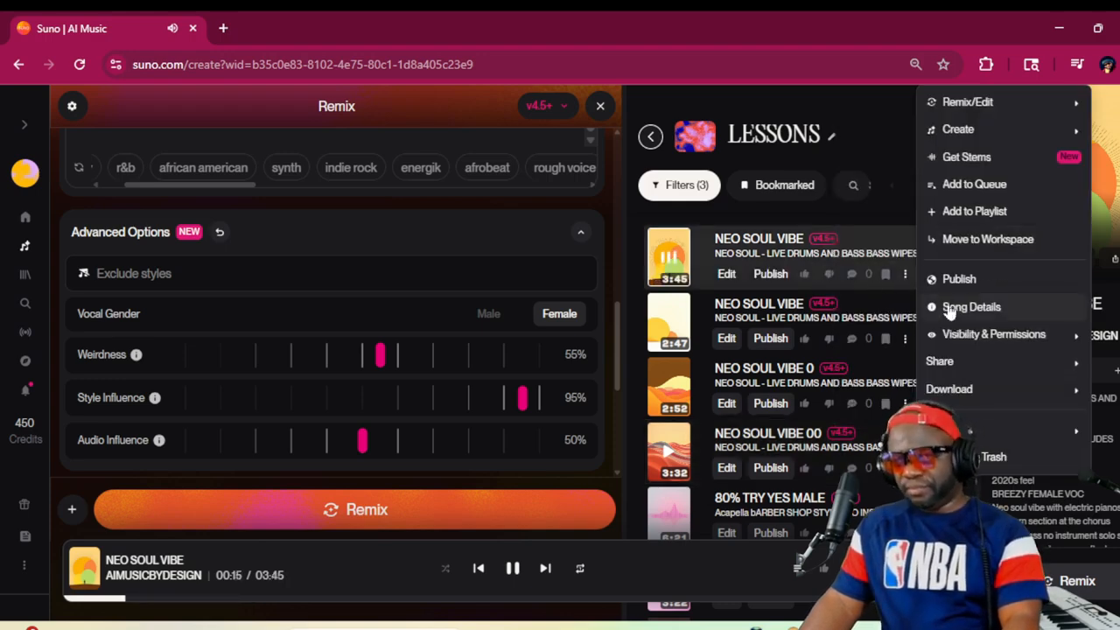
{"action": "left_click", "coordinate": [950, 308]}
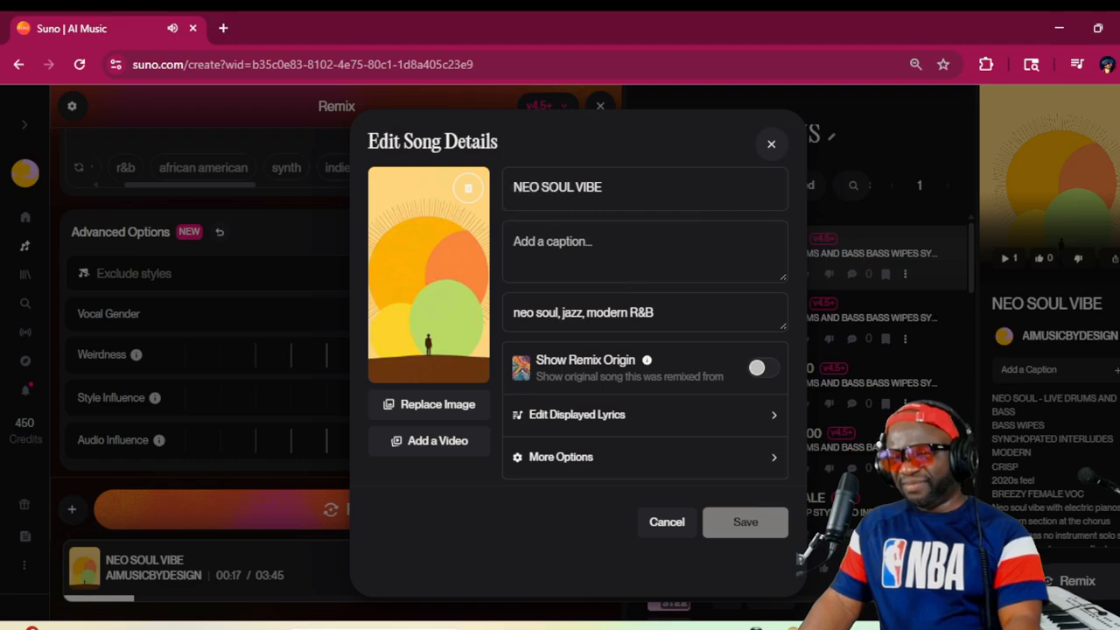
{"action": "left_click", "coordinate": [515, 187]}
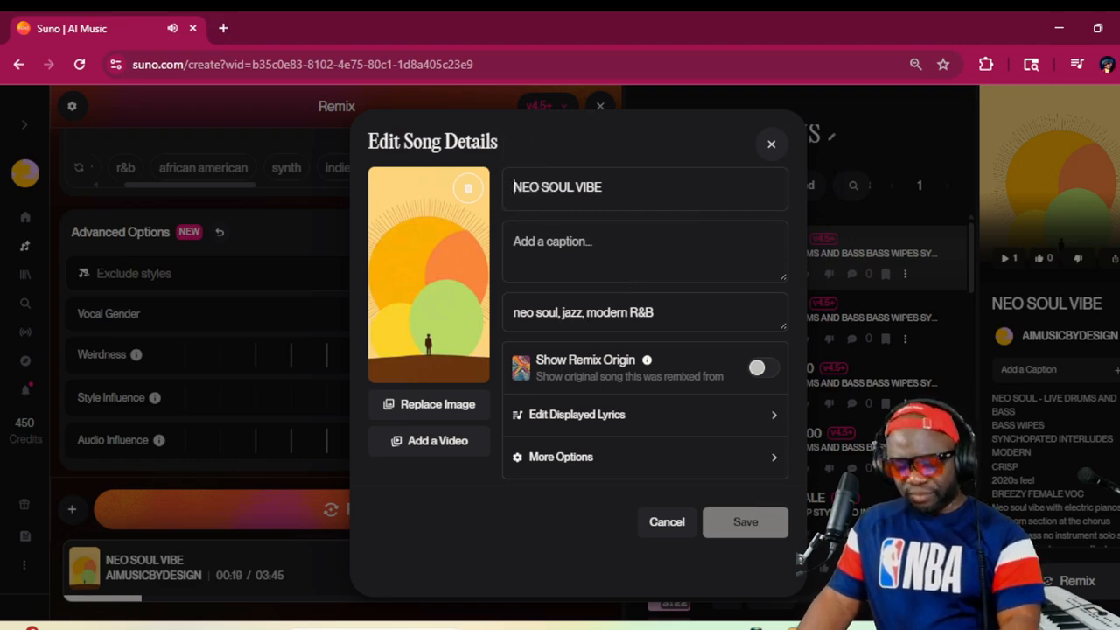
{"action": "type", "text": "YES "}
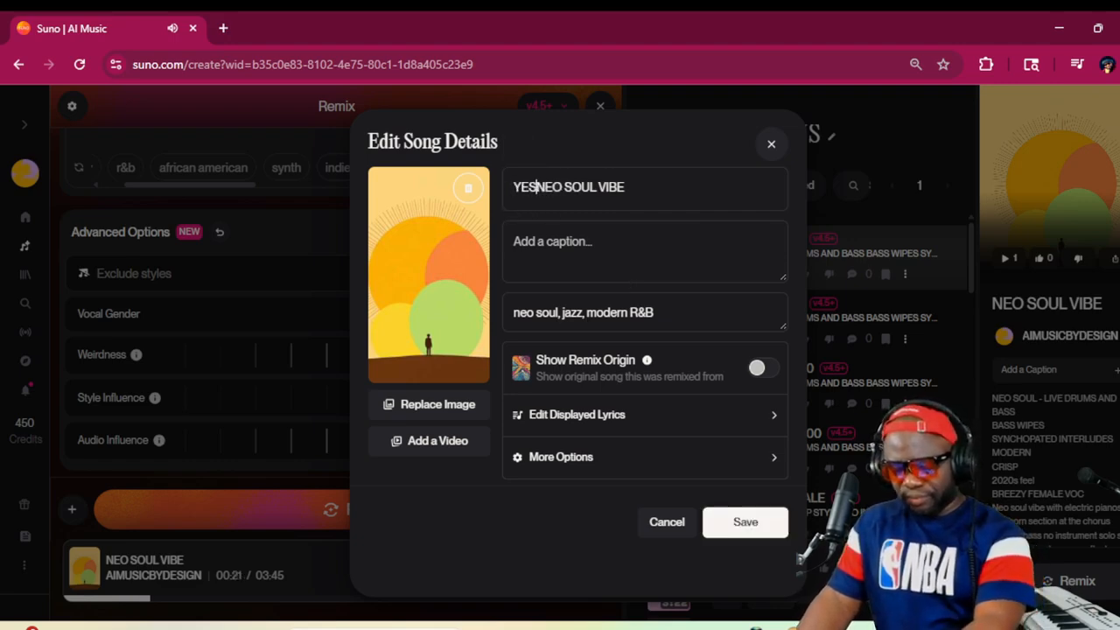
{"action": "type", "text": "- "}
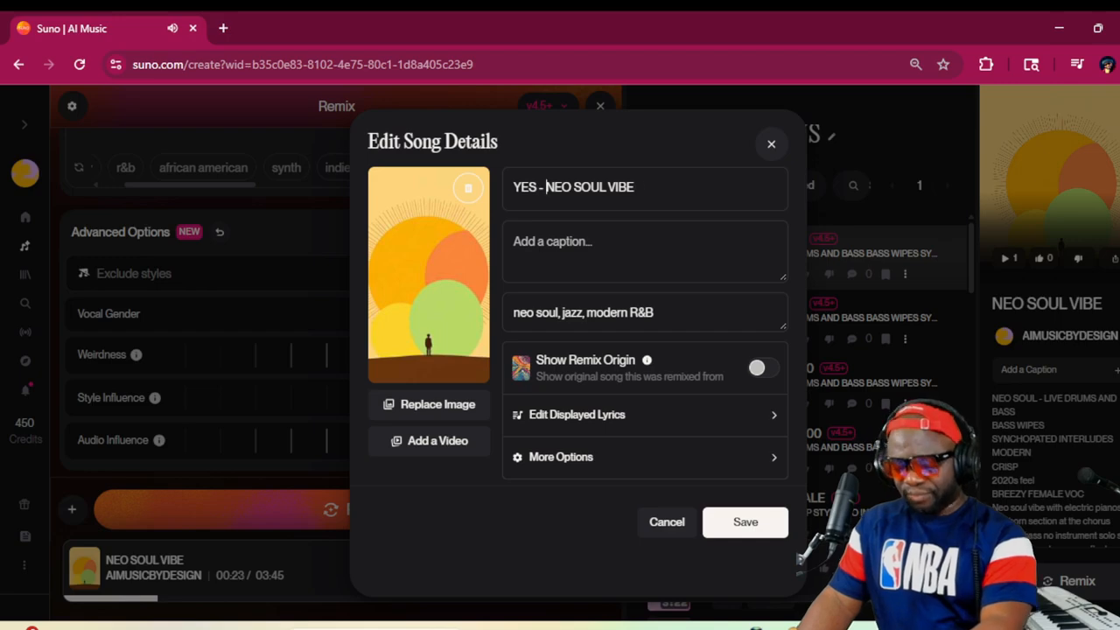
{"action": "type", "text": "CHOSE"}
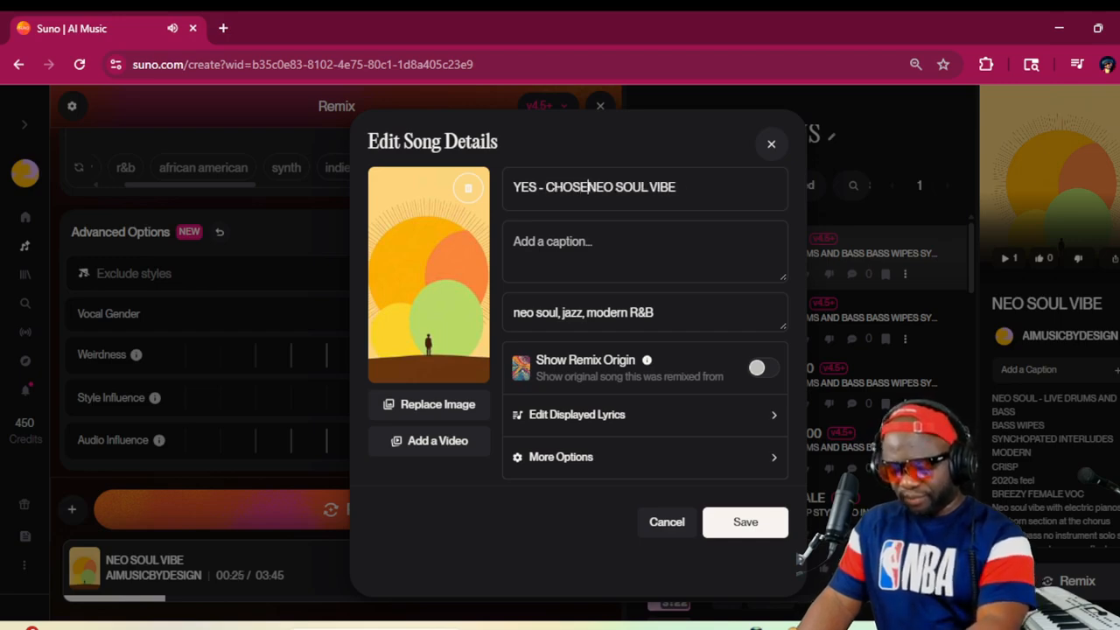
{"action": "type", "text": "N-"}
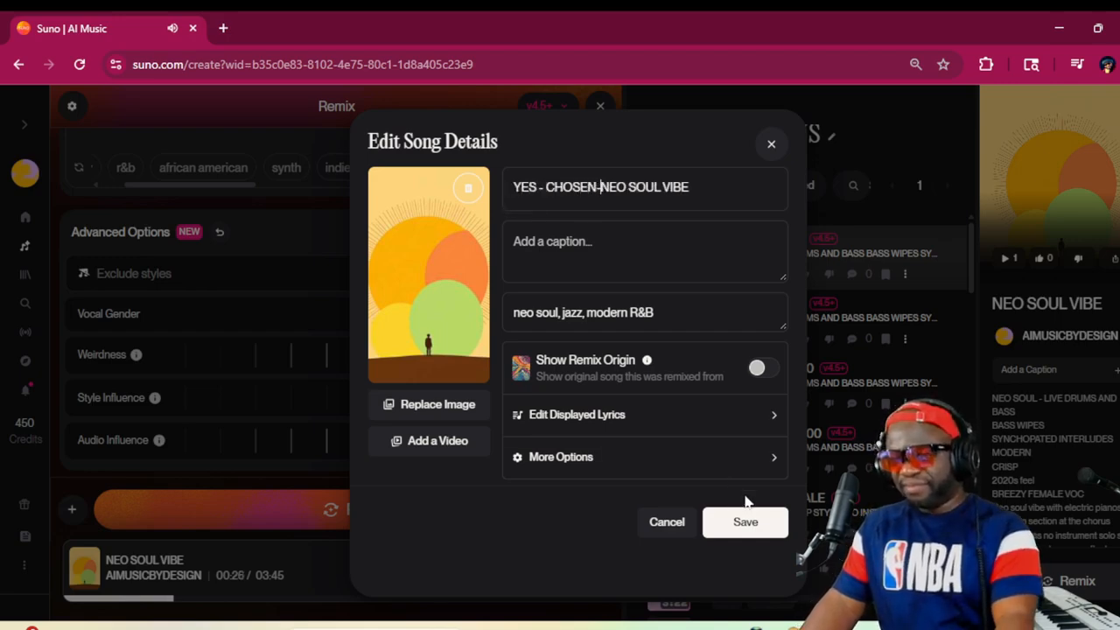
{"action": "left_click", "coordinate": [743, 522]}
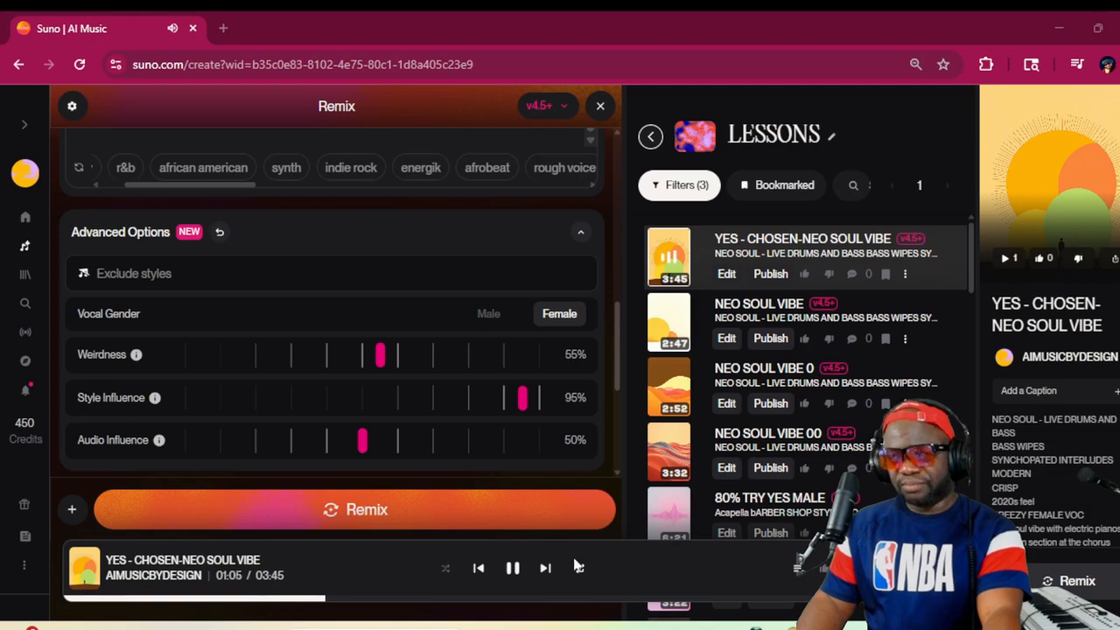
{"action": "left_click", "coordinate": [514, 568]}
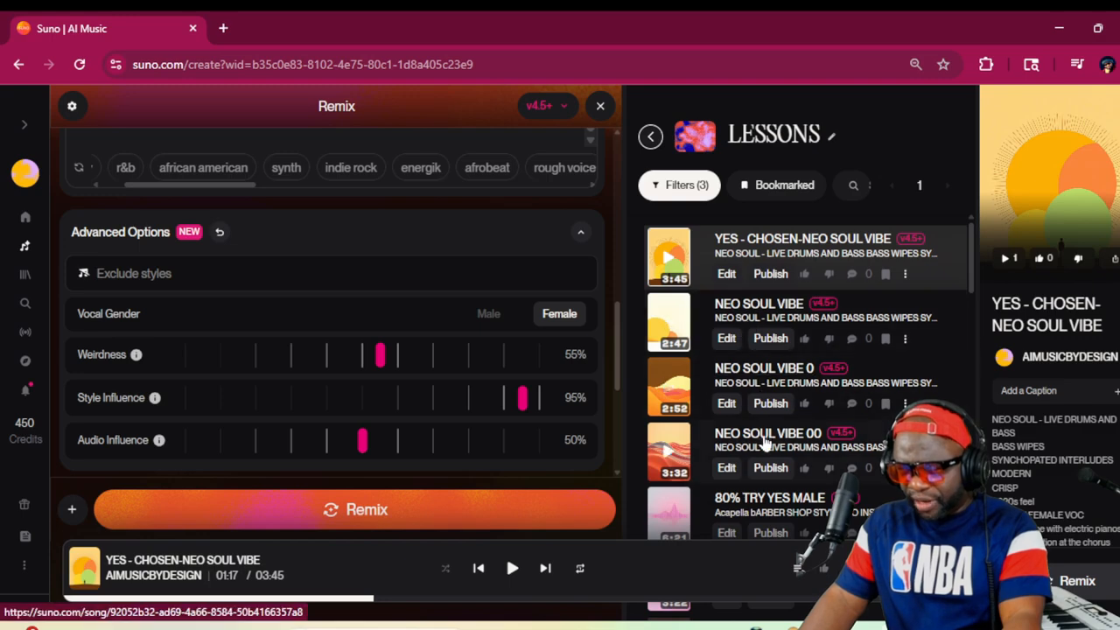
Look through the LESSONS song list from the neo soul versions down to the YES YES MIXED songs and the original recording
{"action": "scroll", "coordinate": [764, 444], "scroll_direction": "down", "scroll_amount": 1}
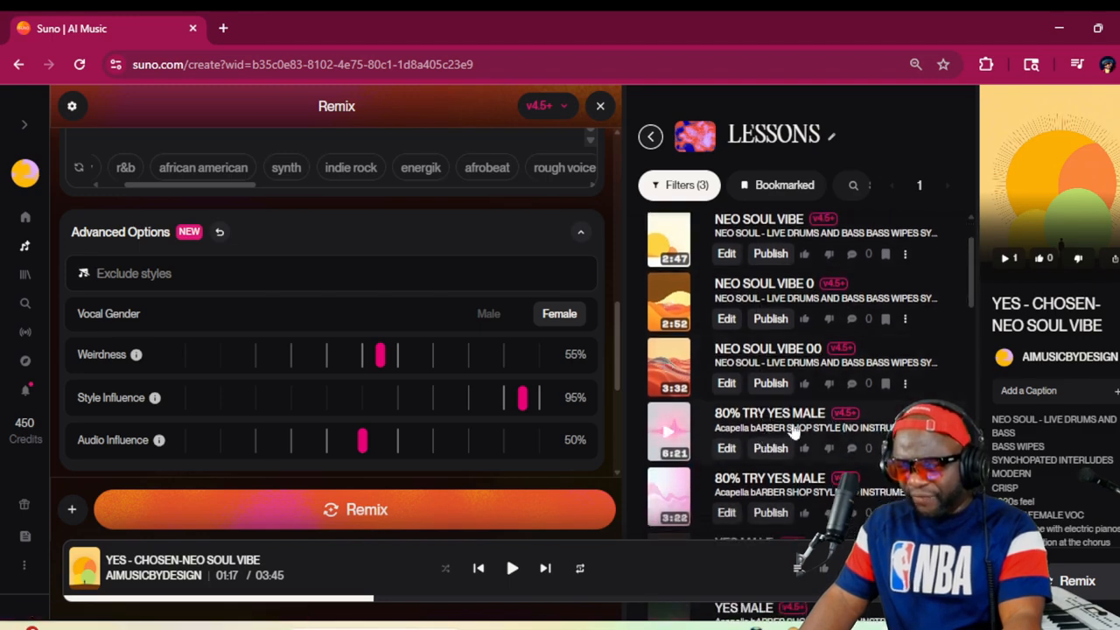
{"action": "scroll", "coordinate": [793, 431], "scroll_direction": "down", "scroll_amount": 1}
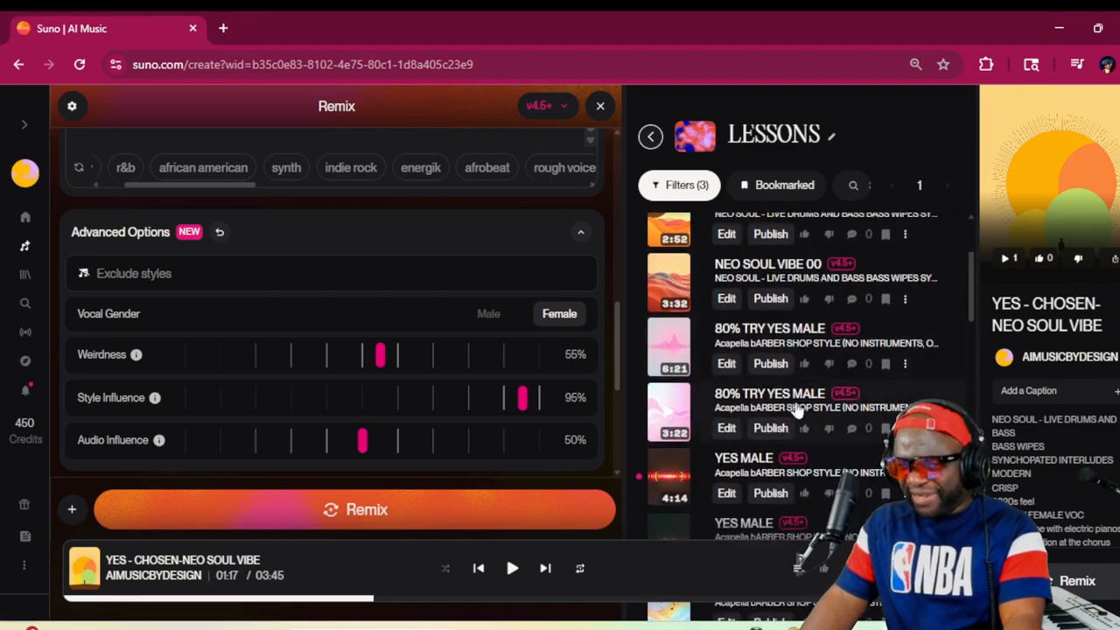
{"action": "scroll", "coordinate": [796, 411], "scroll_direction": "down", "scroll_amount": 1}
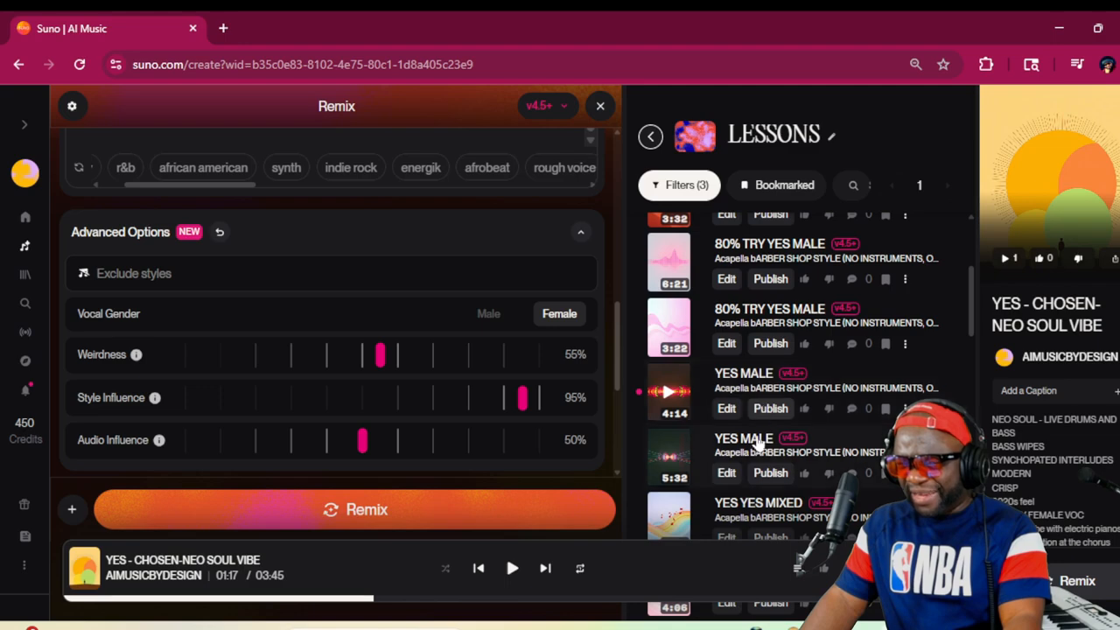
{"action": "scroll", "coordinate": [757, 444], "scroll_direction": "down", "scroll_amount": 1}
{"action": "scroll", "coordinate": [759, 442], "scroll_direction": "down", "scroll_amount": 3}
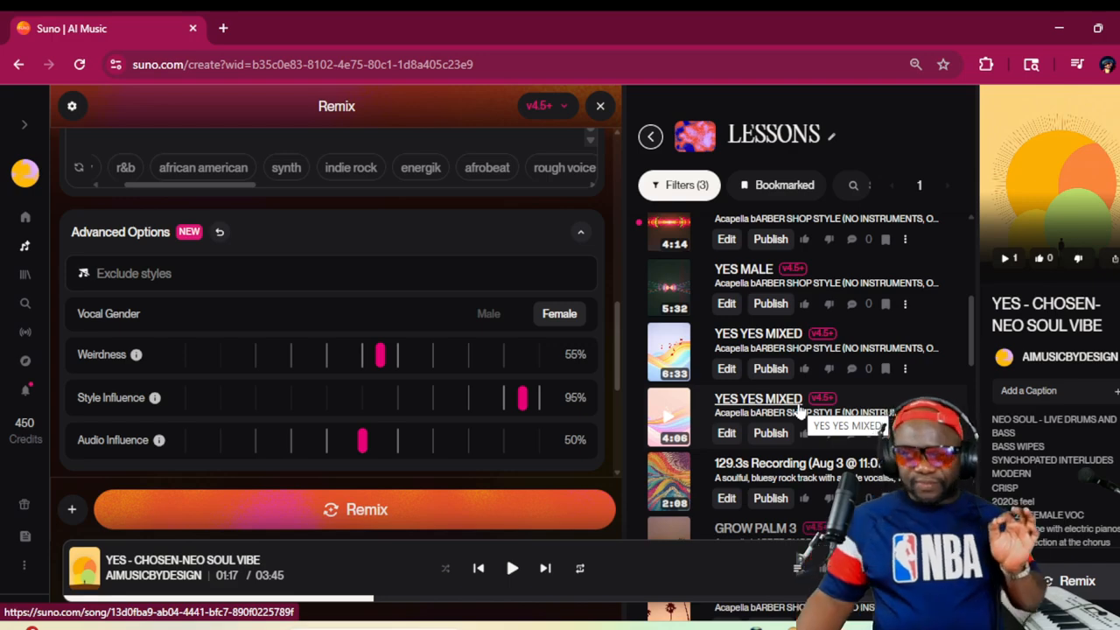
{"action": "scroll", "coordinate": [823, 328], "scroll_direction": "up", "scroll_amount": 4}
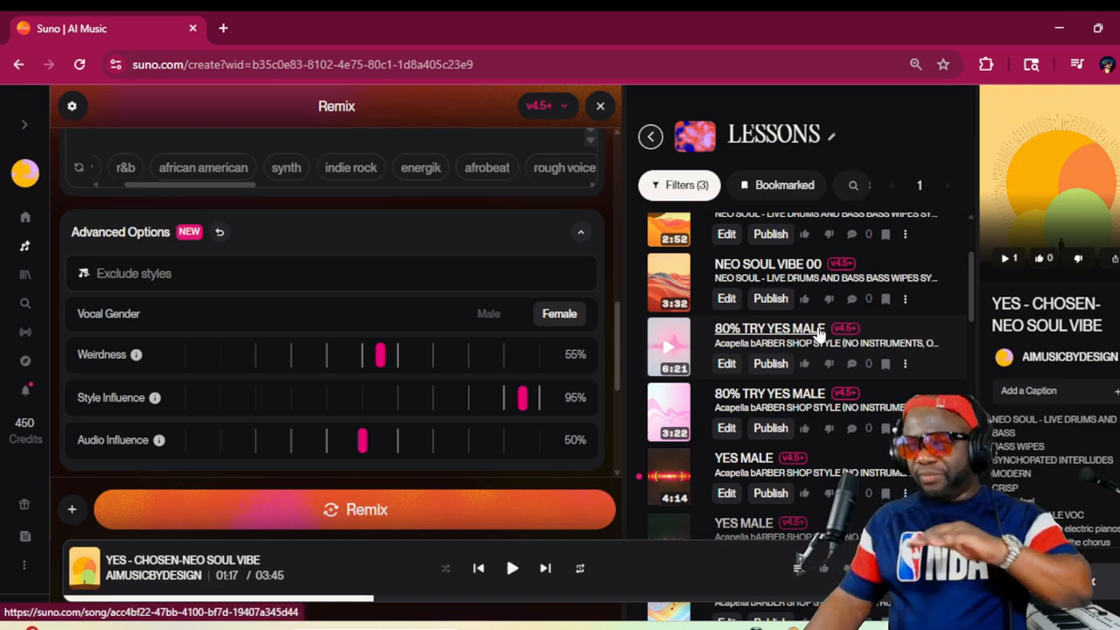
{"action": "scroll", "coordinate": [818, 332], "scroll_direction": "up", "scroll_amount": 3}
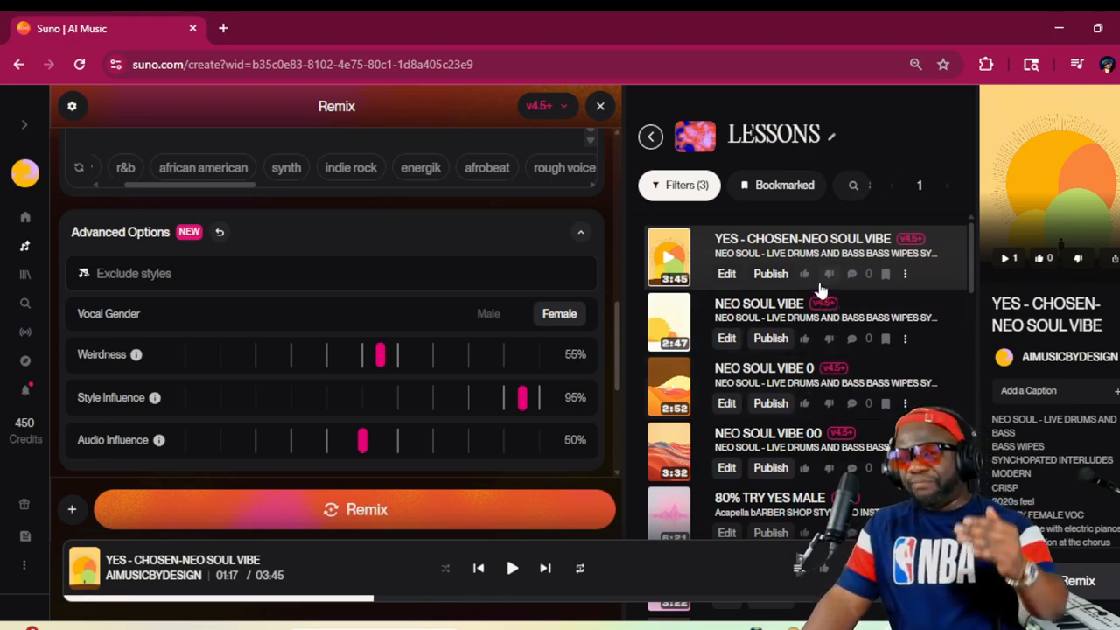
Move the YES - CHOSEN-NEO SOUL VIBE song from LESSONS to the MAUFE-ALBUM3 workspace
{"action": "left_click", "coordinate": [905, 275]}
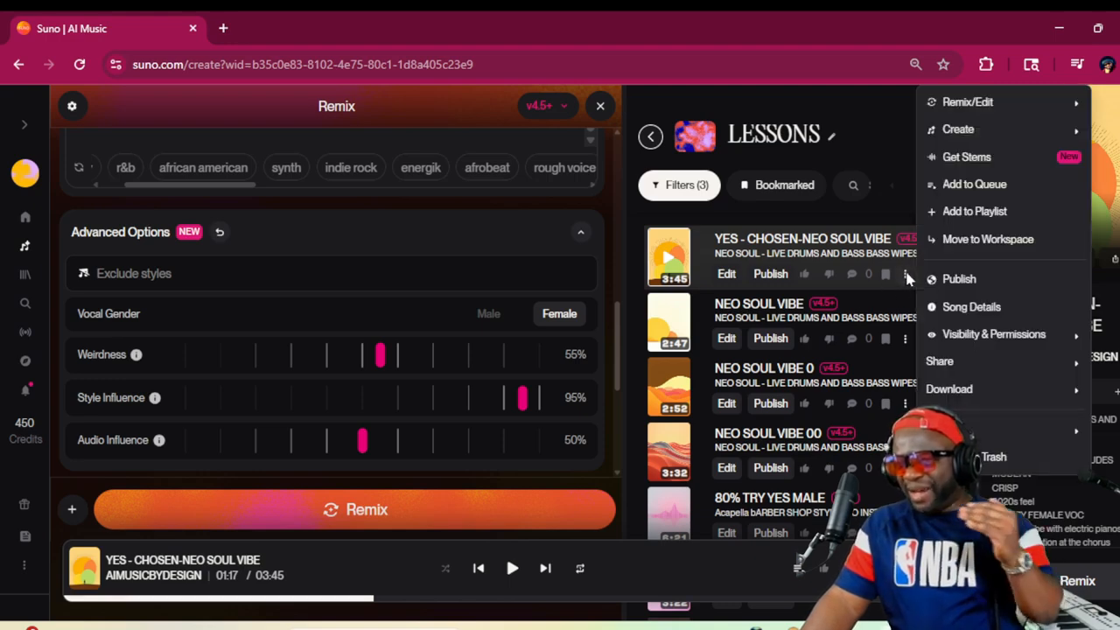
{"action": "left_click", "coordinate": [968, 245]}
{"action": "scroll", "coordinate": [594, 348], "scroll_direction": "down", "scroll_amount": 1}
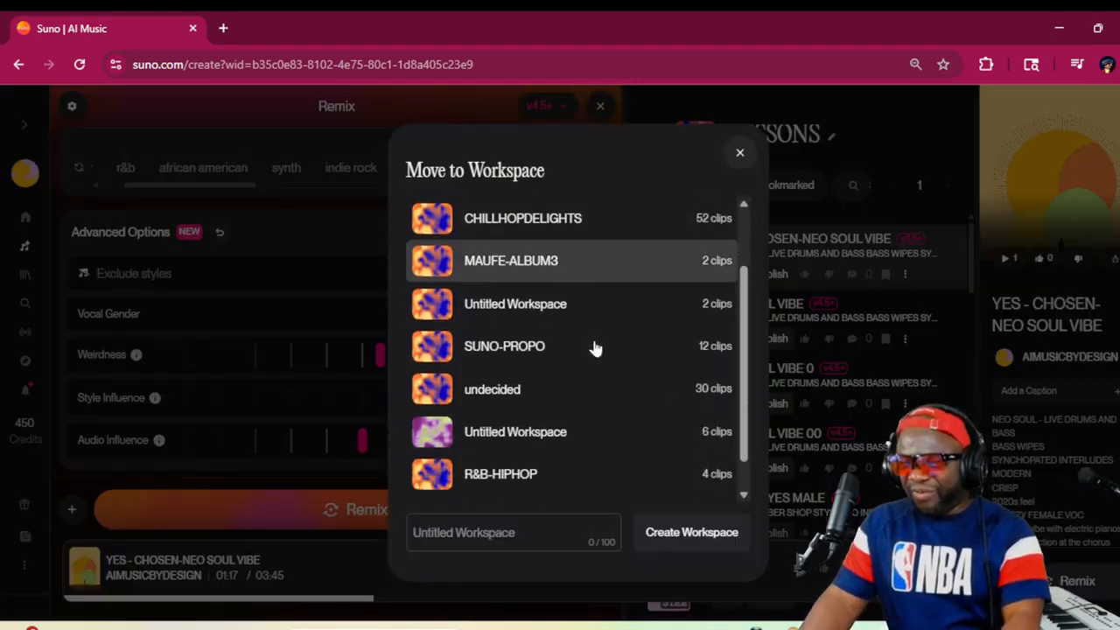
{"action": "scroll", "coordinate": [594, 348], "scroll_direction": "down", "scroll_amount": 1}
{"action": "scroll", "coordinate": [594, 348], "scroll_direction": "up", "scroll_amount": 3}
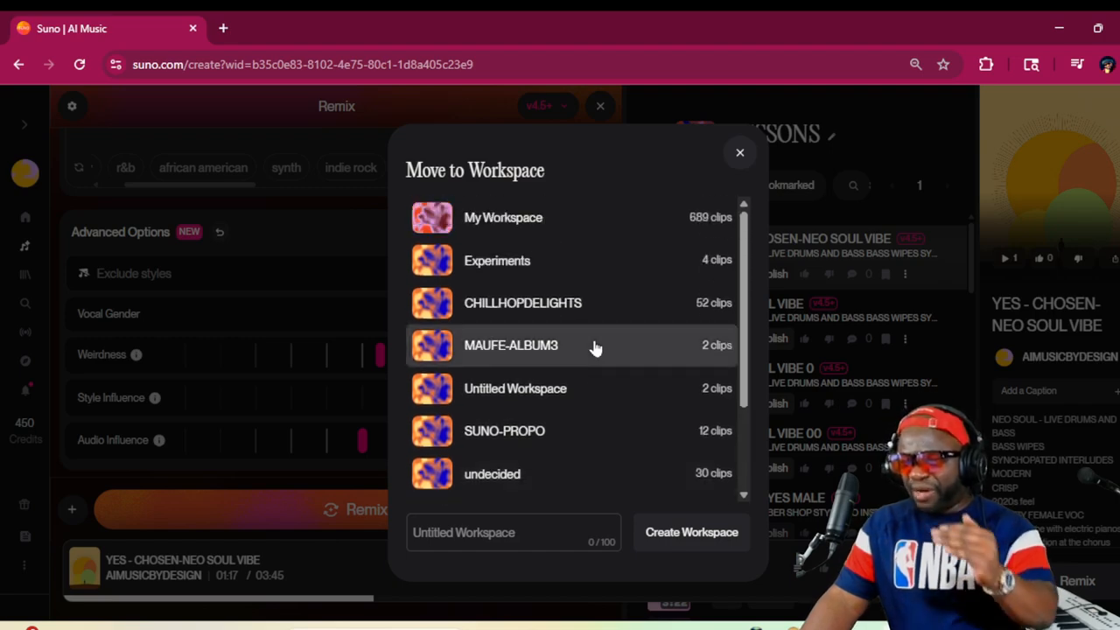
{"action": "scroll", "coordinate": [595, 349], "scroll_direction": "down", "scroll_amount": 3}
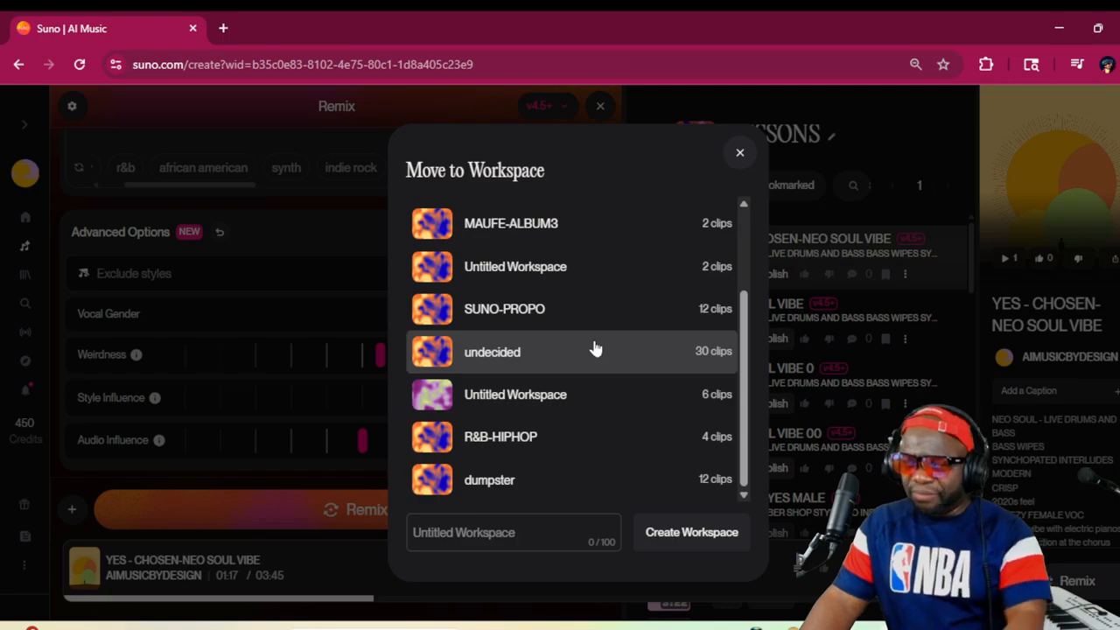
{"action": "left_click", "coordinate": [608, 230]}
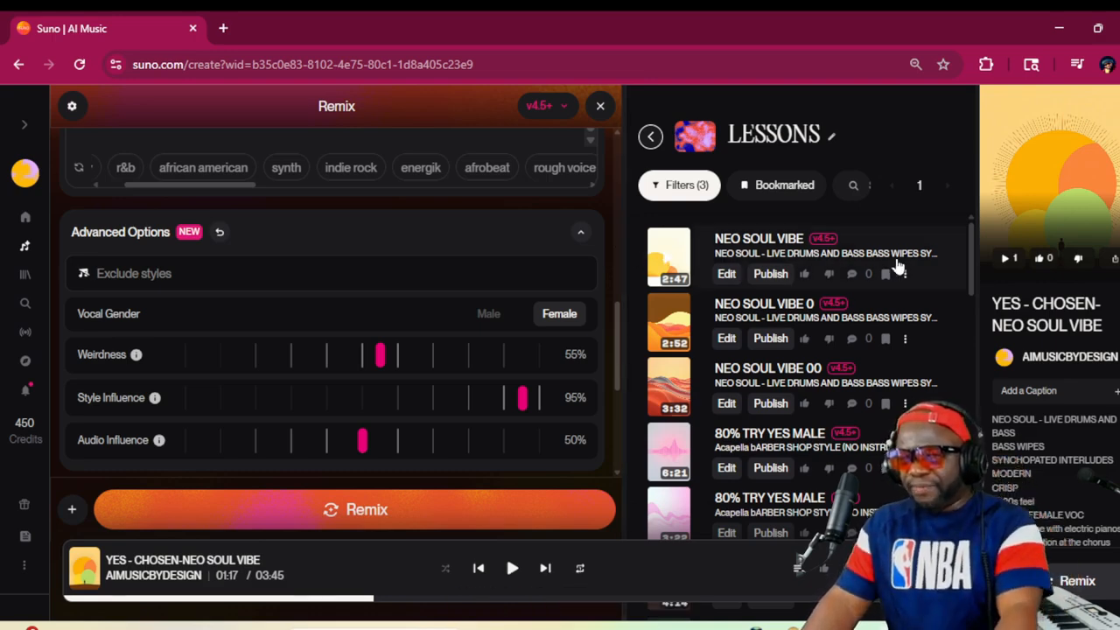
Move the NEO SOUL VIBE 00 song from LESSONS to the undecided workspace
{"action": "left_click", "coordinate": [906, 403]}
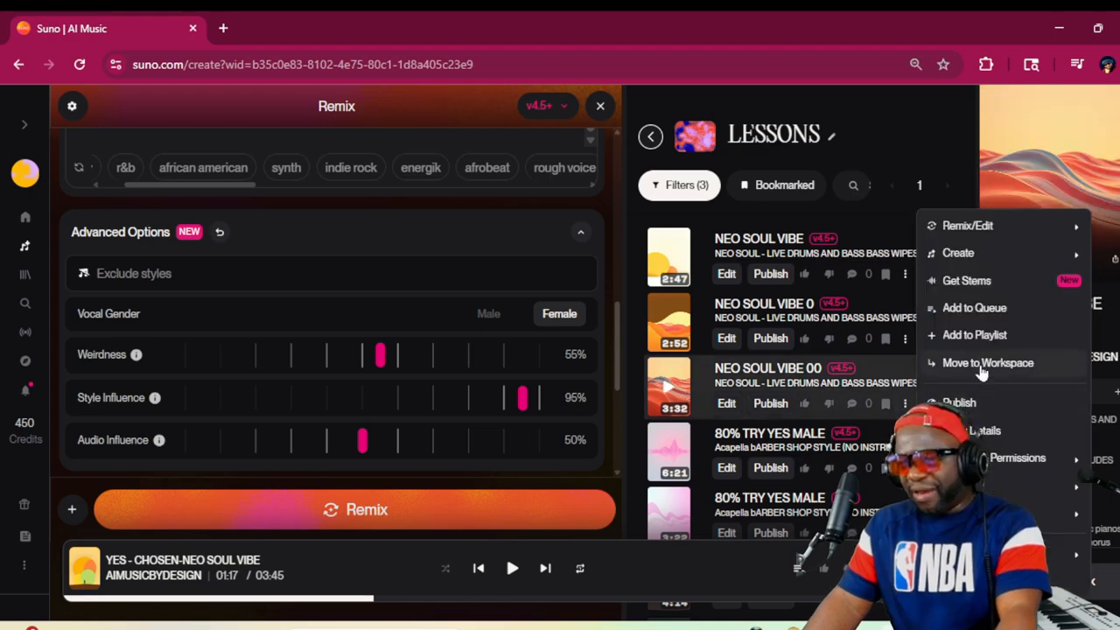
{"action": "left_click", "coordinate": [945, 364]}
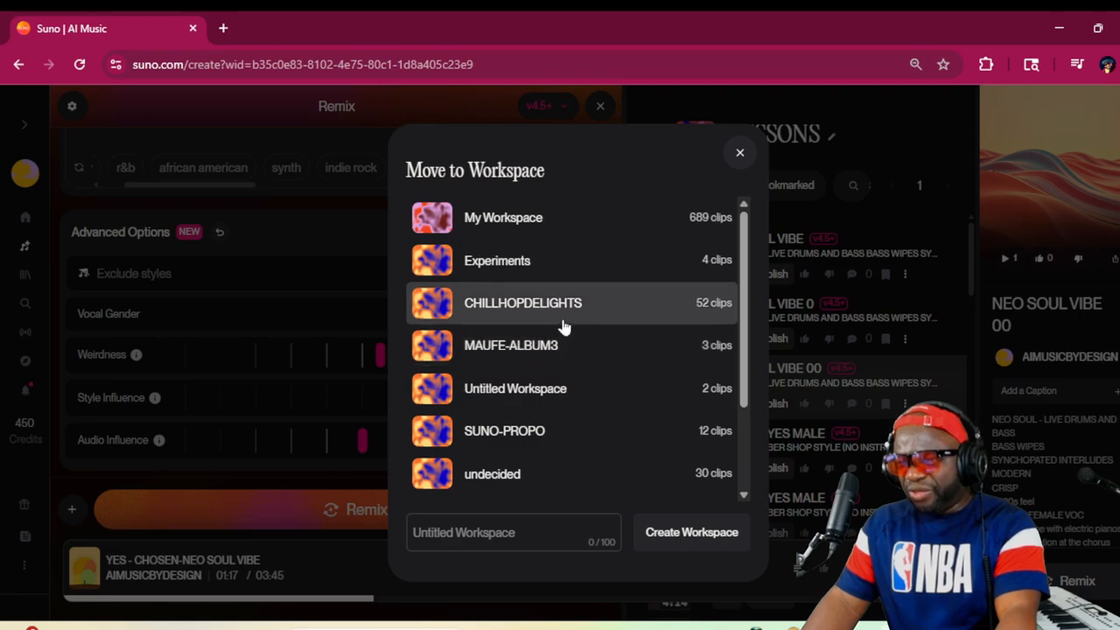
{"action": "scroll", "coordinate": [564, 325], "scroll_direction": "down", "scroll_amount": 3}
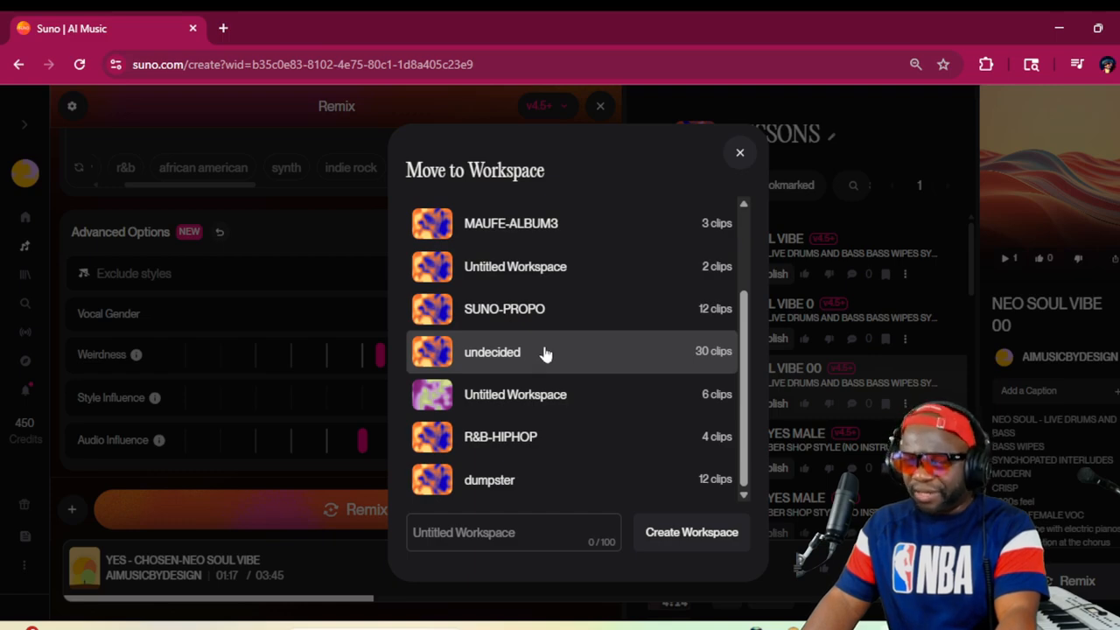
{"action": "left_click", "coordinate": [544, 355]}
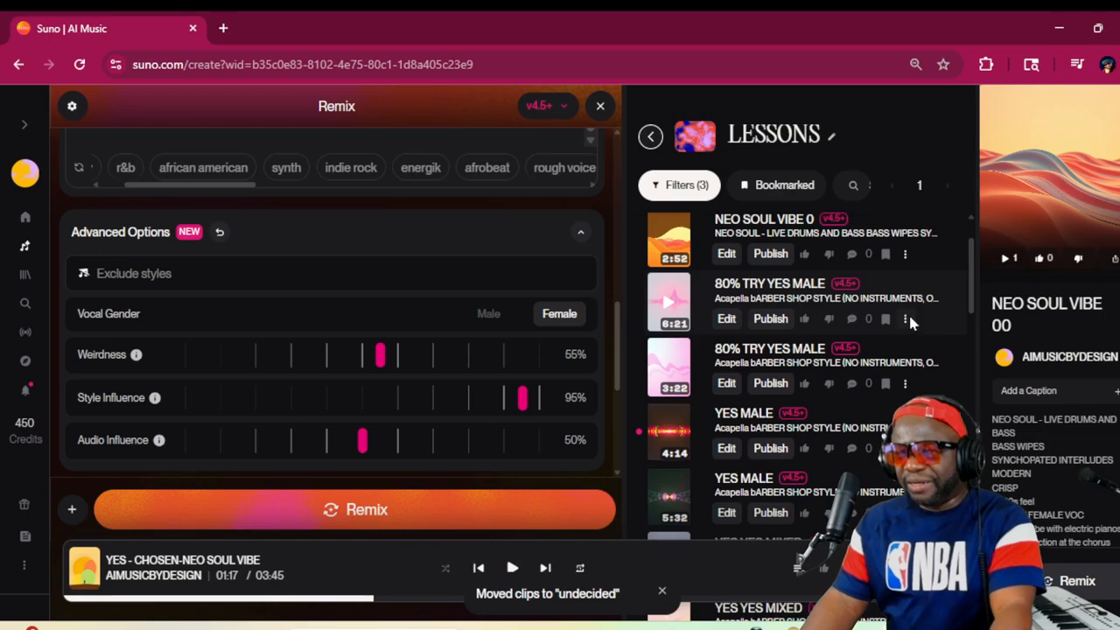
Move the 6:21 version of 80% TRY YES MALE from LESSONS to the undecided workspace
{"action": "left_click", "coordinate": [905, 319]}
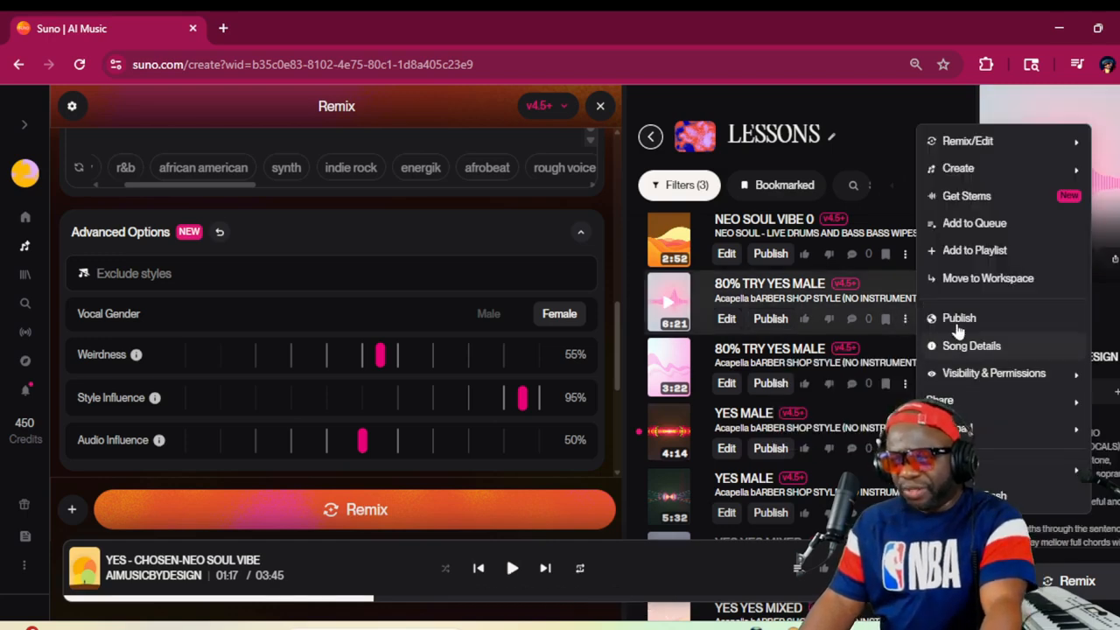
{"action": "left_click", "coordinate": [969, 278]}
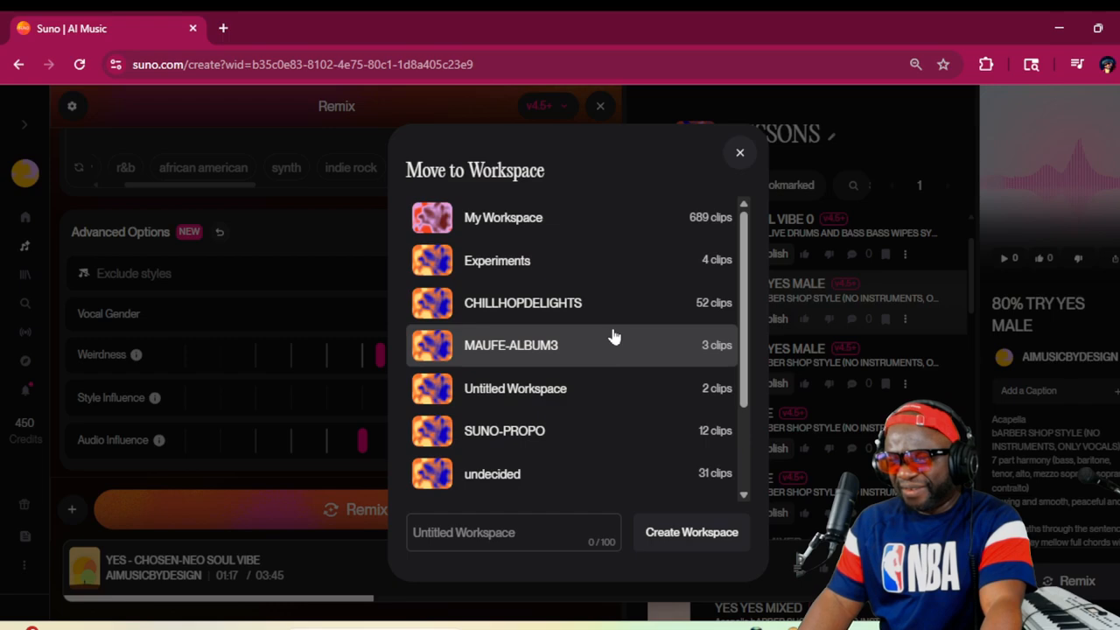
{"action": "scroll", "coordinate": [613, 337], "scroll_direction": "down", "scroll_amount": 3}
{"action": "left_click", "coordinate": [580, 350]}
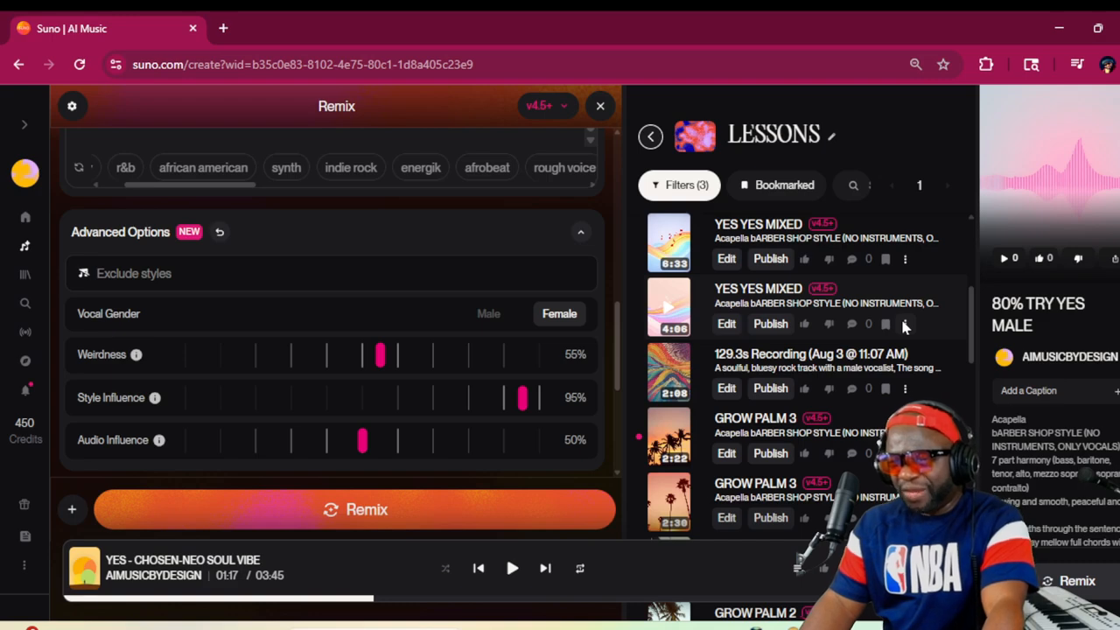
Review the remaining LESSONS songs from the neo soul versions down through the GROW PALM and PALM TREES covers
{"action": "scroll", "coordinate": [864, 328], "scroll_direction": "up", "scroll_amount": 3}
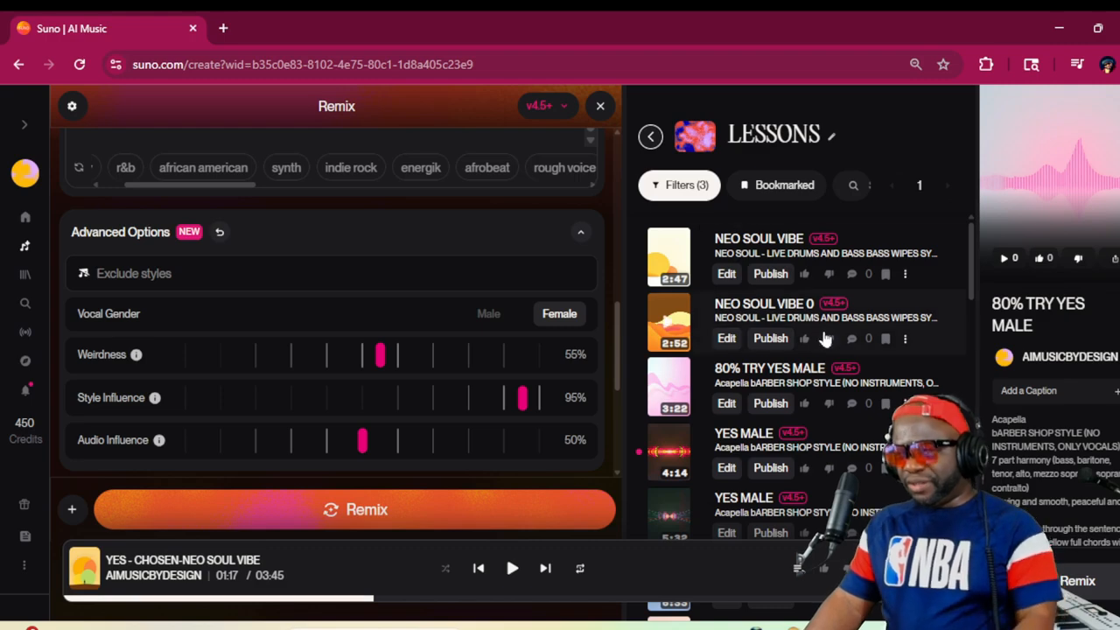
{"action": "scroll", "coordinate": [822, 335], "scroll_direction": "down", "scroll_amount": 2}
{"action": "scroll", "coordinate": [824, 339], "scroll_direction": "down", "scroll_amount": 4}
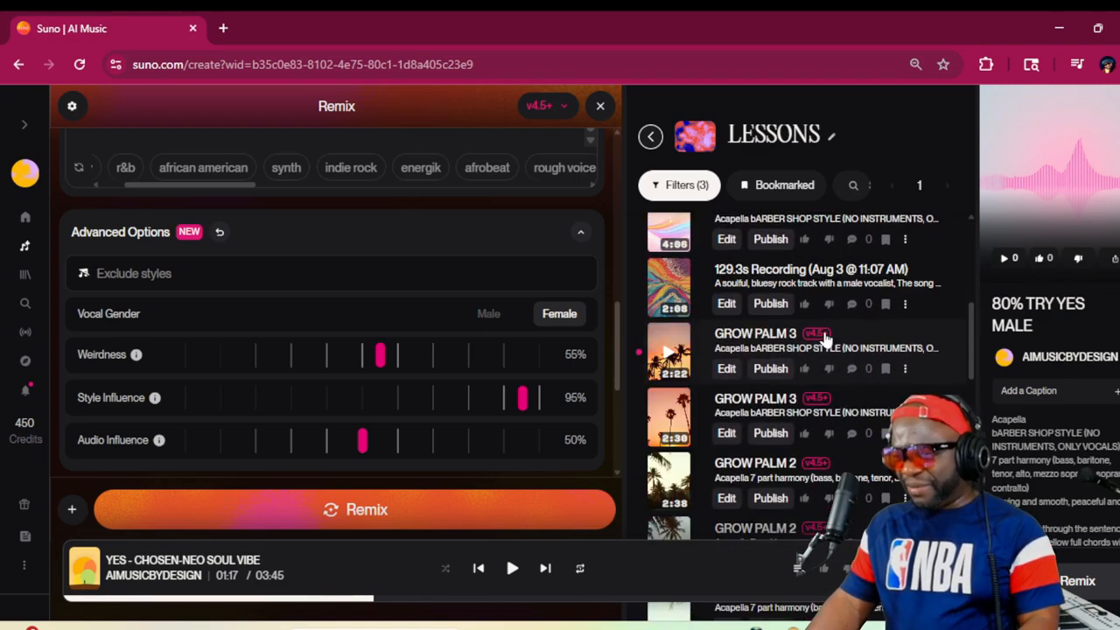
{"action": "scroll", "coordinate": [742, 363], "scroll_direction": "down", "scroll_amount": 1}
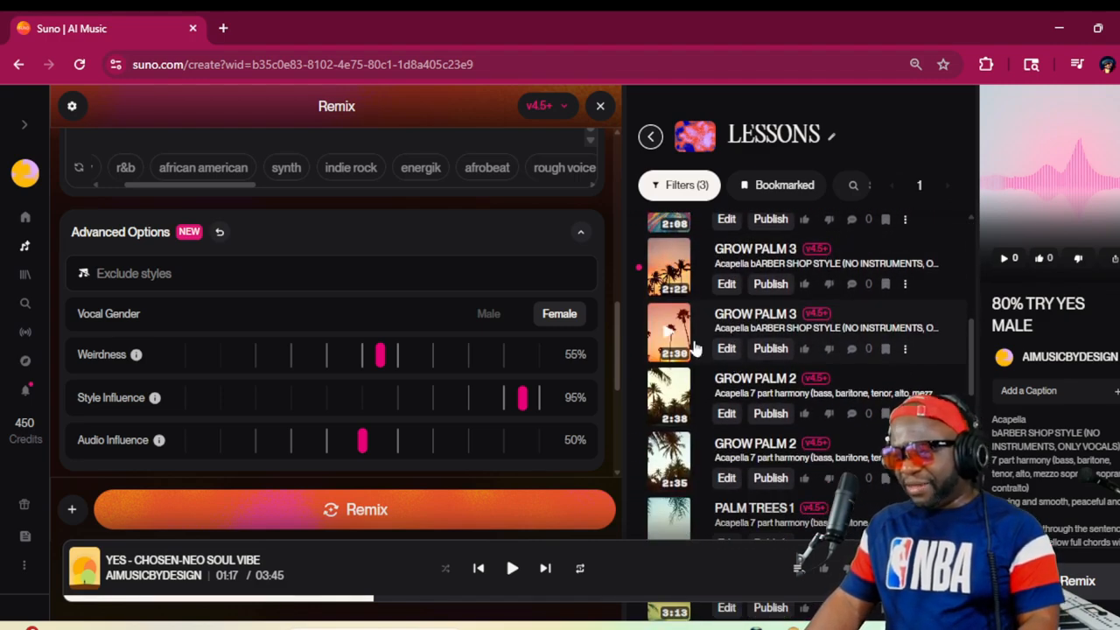
{"action": "scroll", "coordinate": [790, 401], "scroll_direction": "down", "scroll_amount": 3}
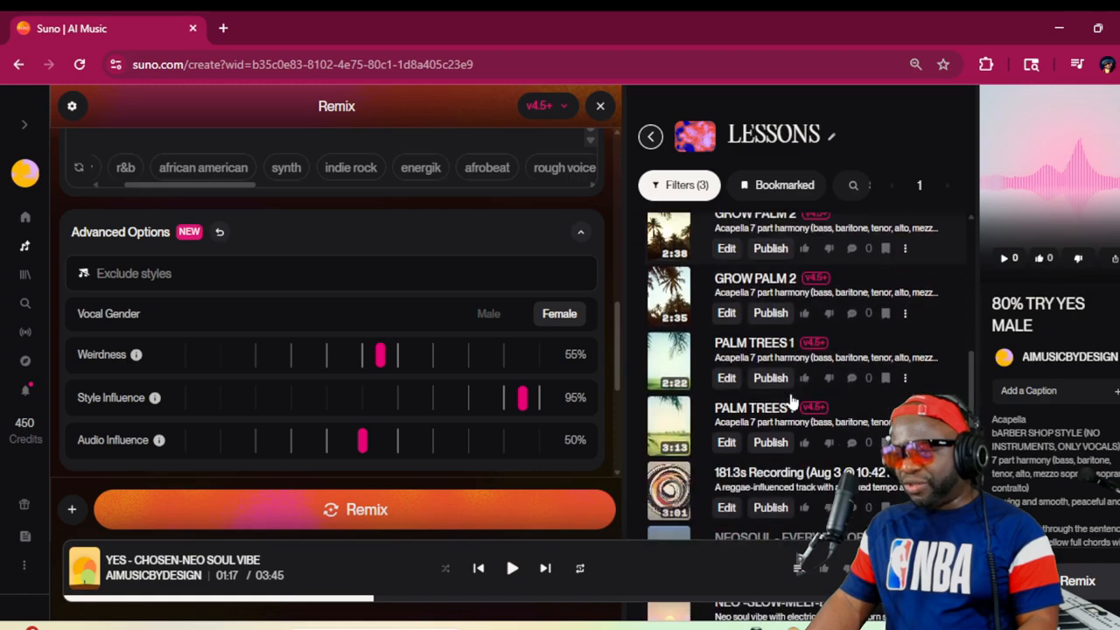
{"action": "scroll", "coordinate": [790, 401], "scroll_direction": "up", "scroll_amount": 6}
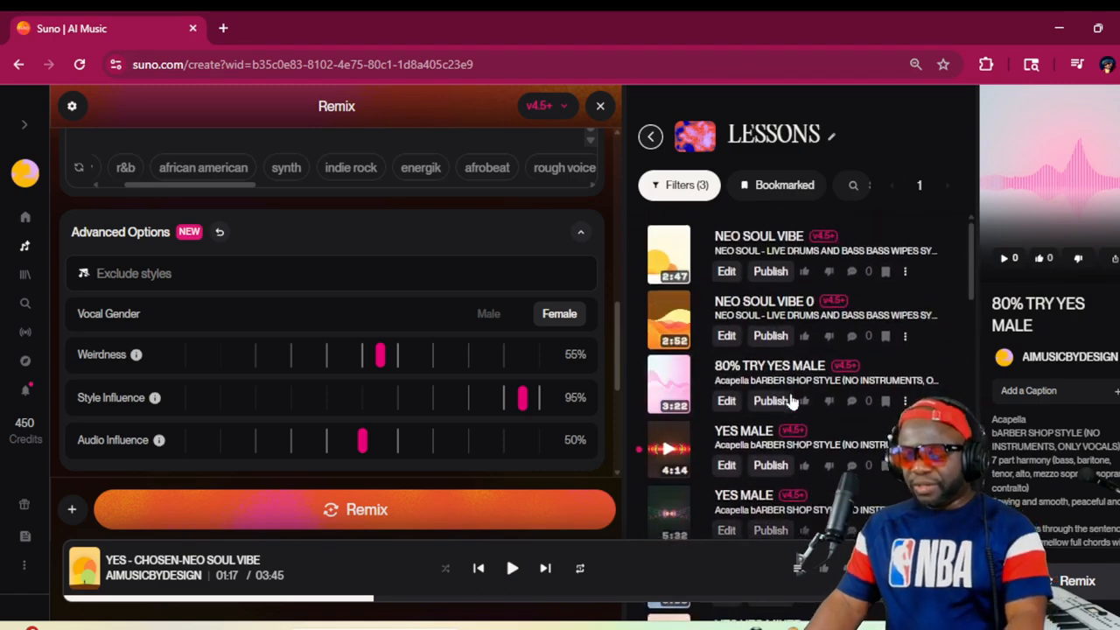